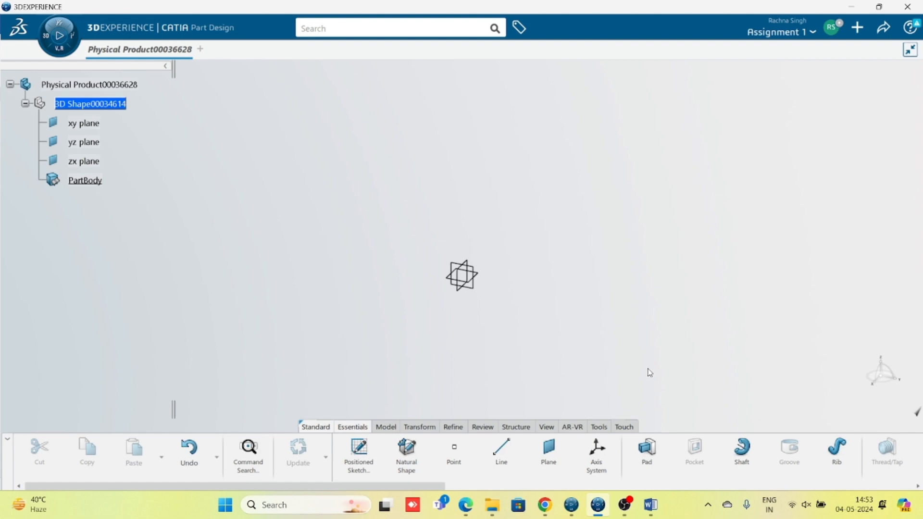
# Step: Consult the gear drawing in Word, and open a positioned sketch on the yz plane in 3DEXPERIENCE
pyautogui.click(639, 443)
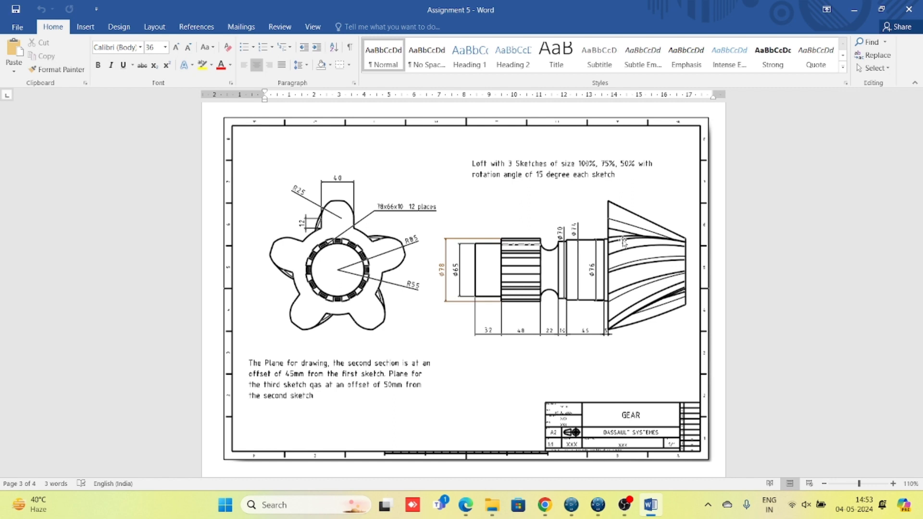
pyautogui.moveTo(596, 505)
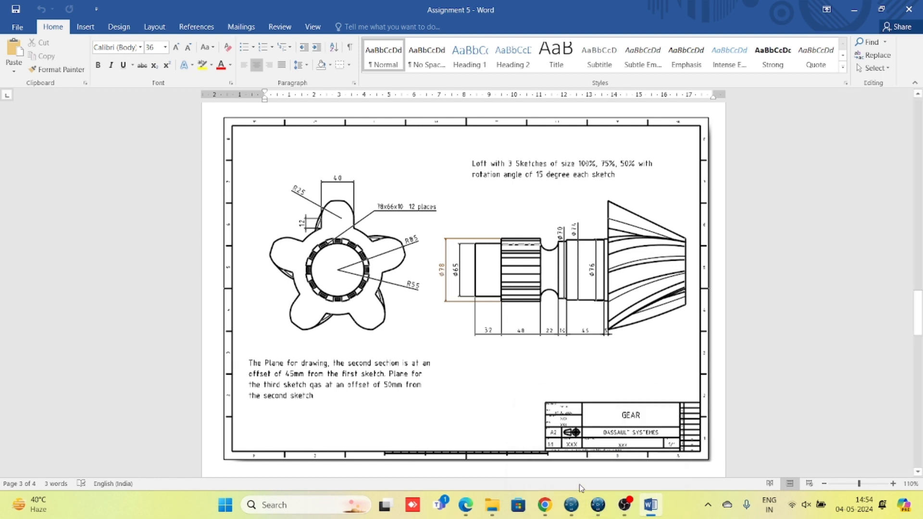
pyautogui.click(598, 504)
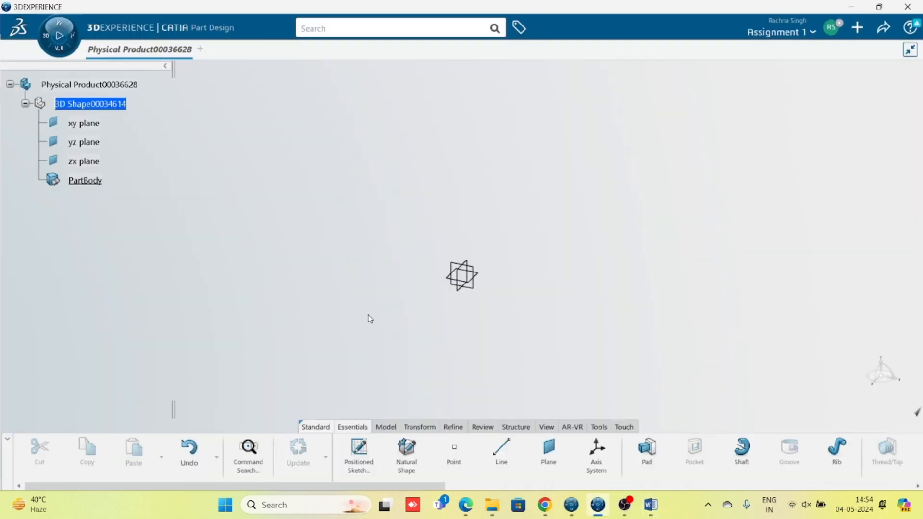
pyautogui.click(359, 454)
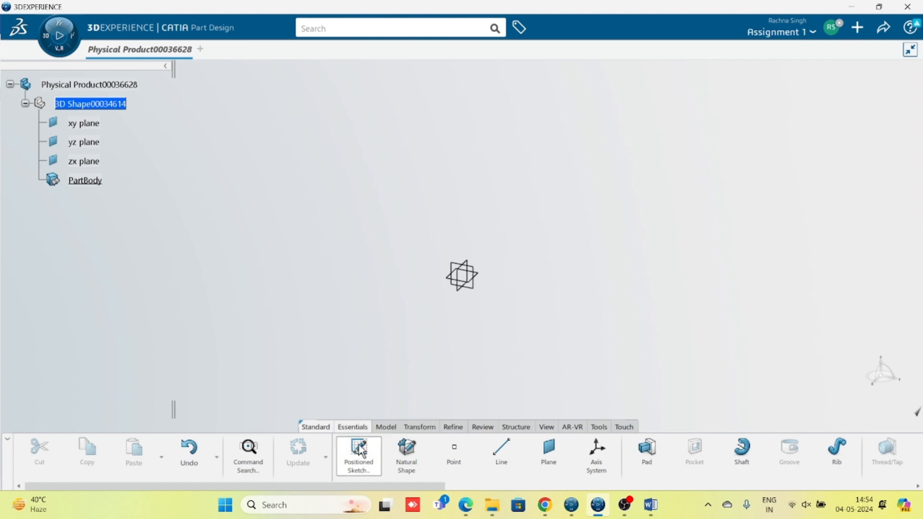
pyautogui.click(90, 124)
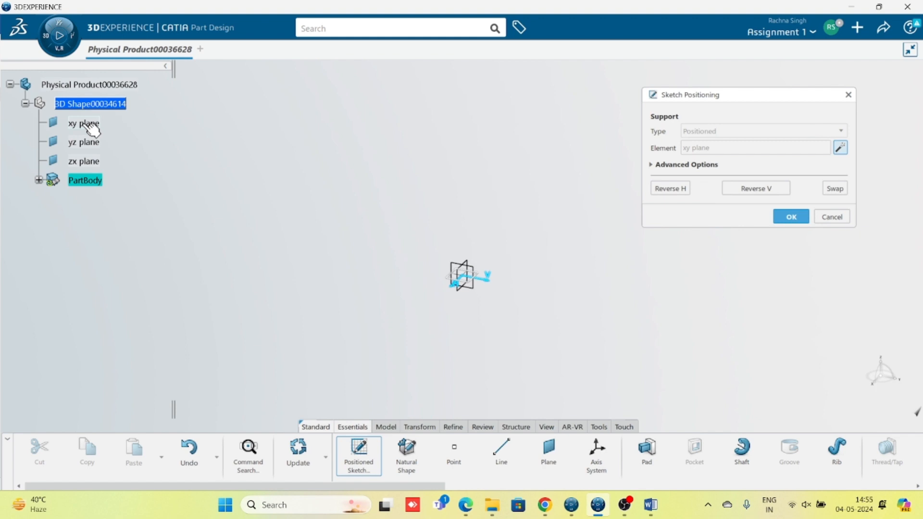
pyautogui.click(89, 143)
pyautogui.press('Return')
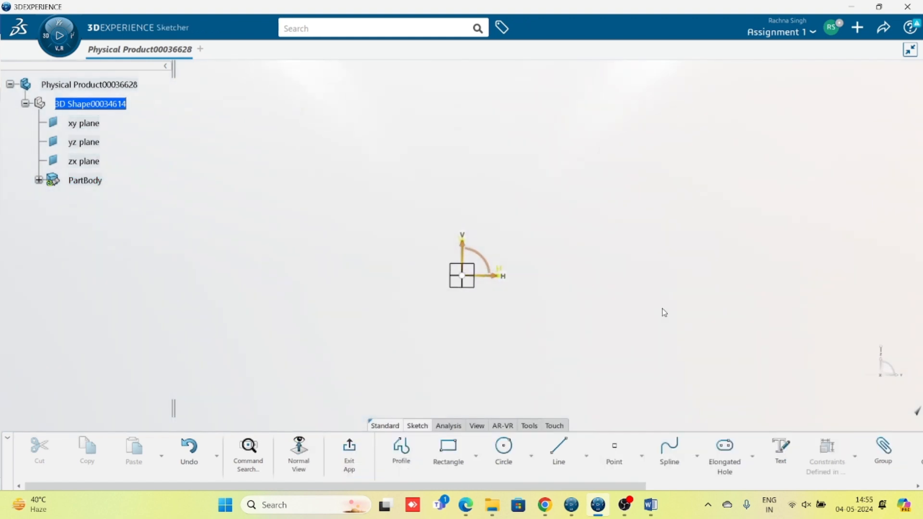
# Step: Sketch an open stepped profile about 116 mm wide with six horizontal levels above the horizontal axis, both ends lying on that axis
pyautogui.click(402, 450)
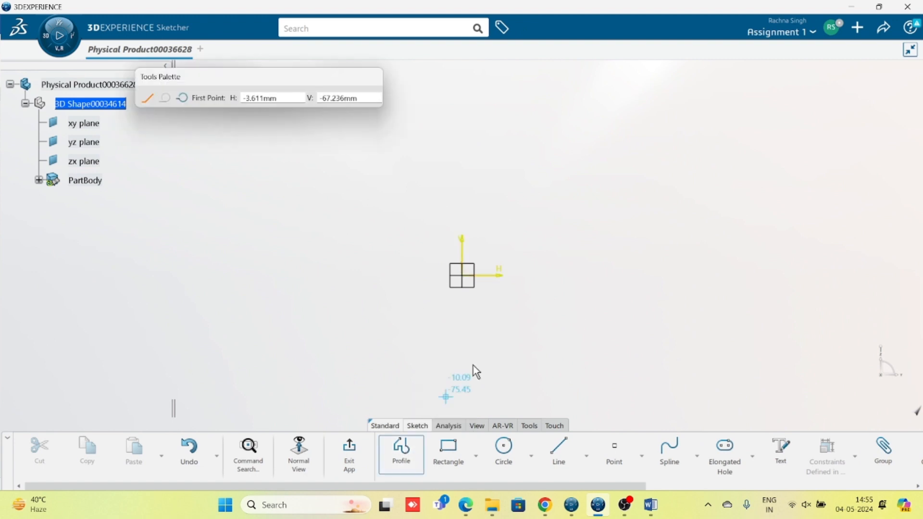
pyautogui.click(565, 275)
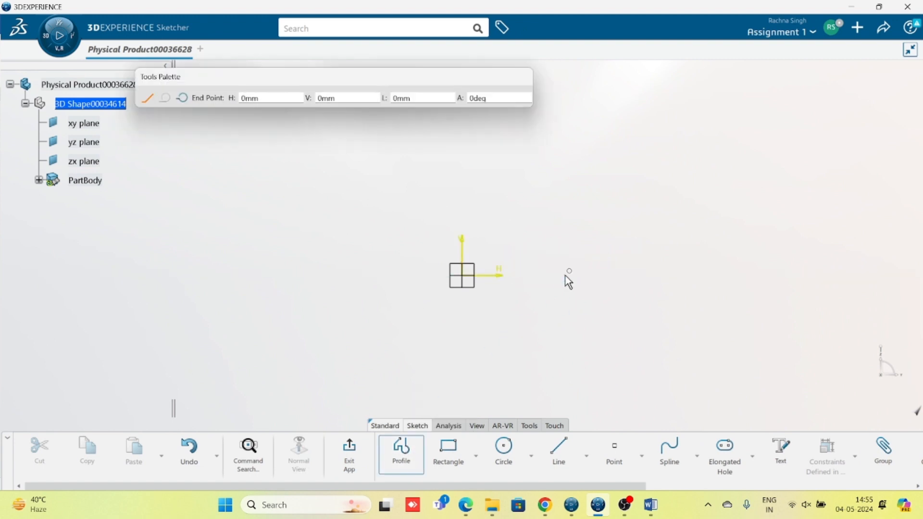
pyautogui.click(564, 198)
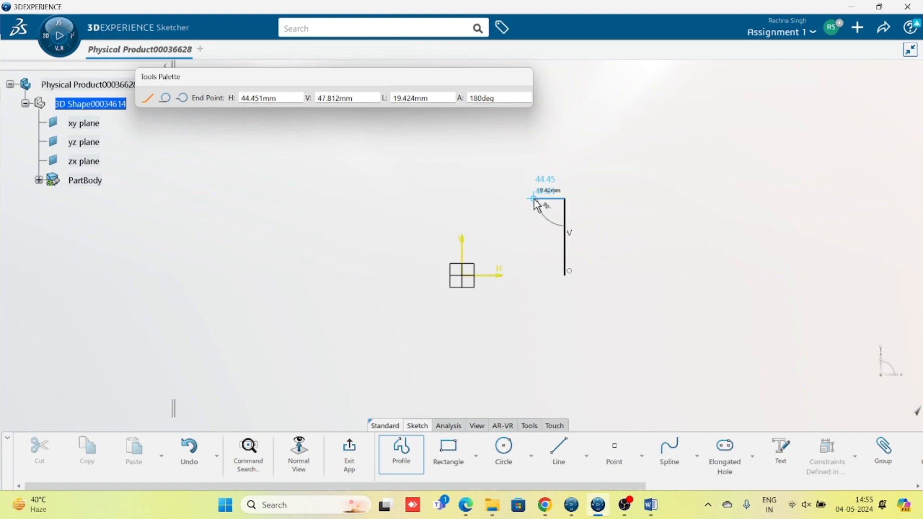
pyautogui.click(533, 198)
pyautogui.click(533, 185)
pyautogui.click(508, 184)
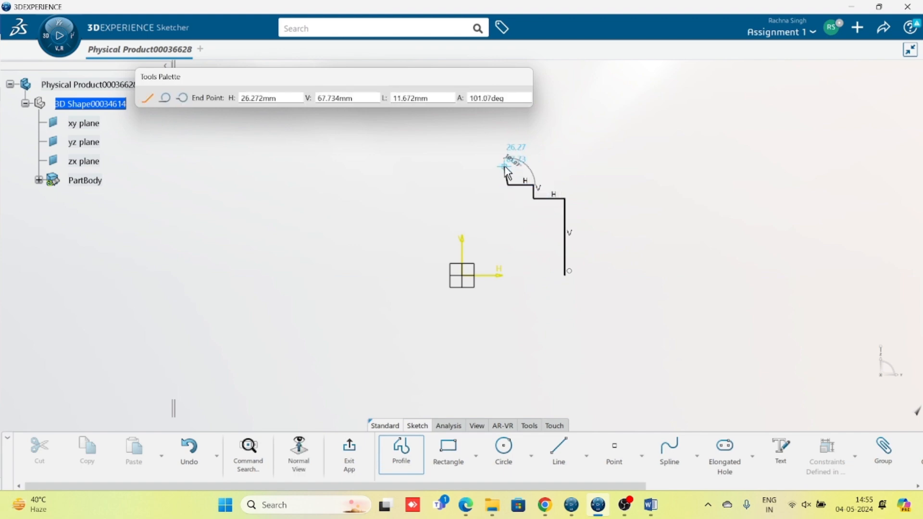
pyautogui.click(509, 166)
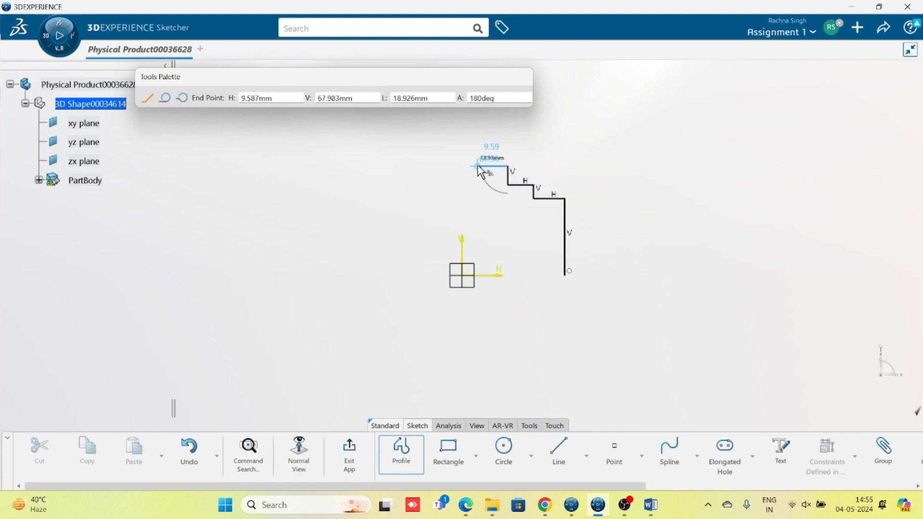
pyautogui.click(472, 165)
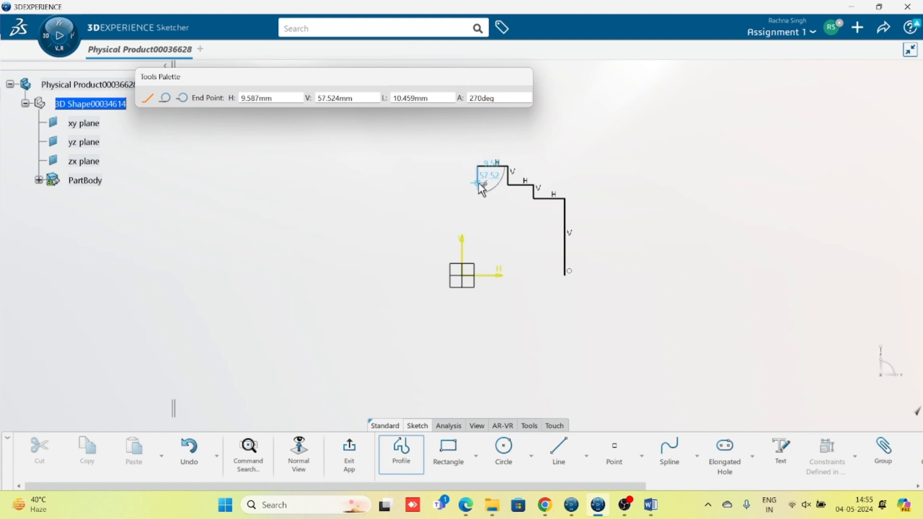
pyautogui.click(477, 183)
pyautogui.click(445, 183)
pyautogui.click(445, 163)
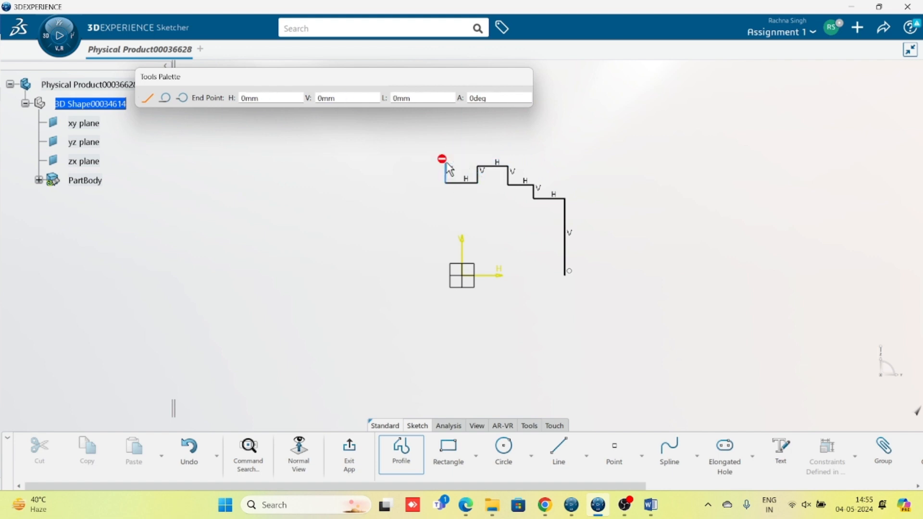
pyautogui.click(407, 164)
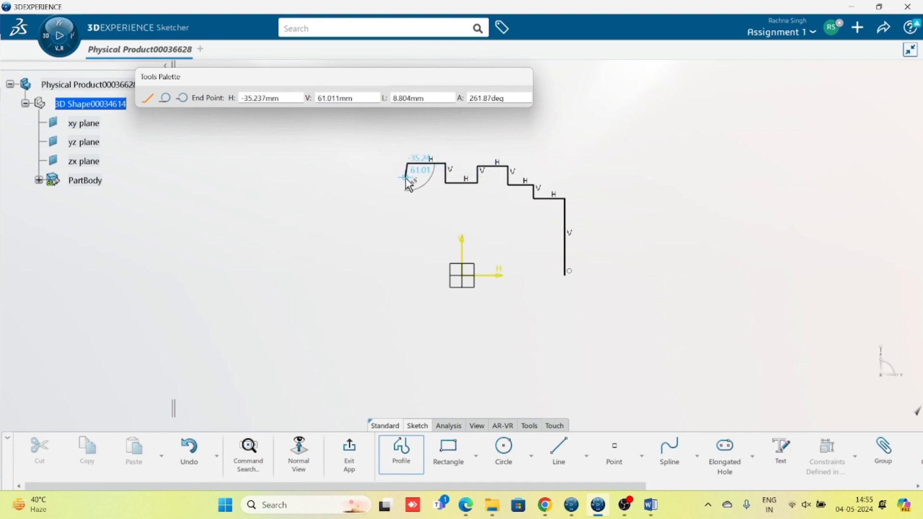
pyautogui.click(407, 178)
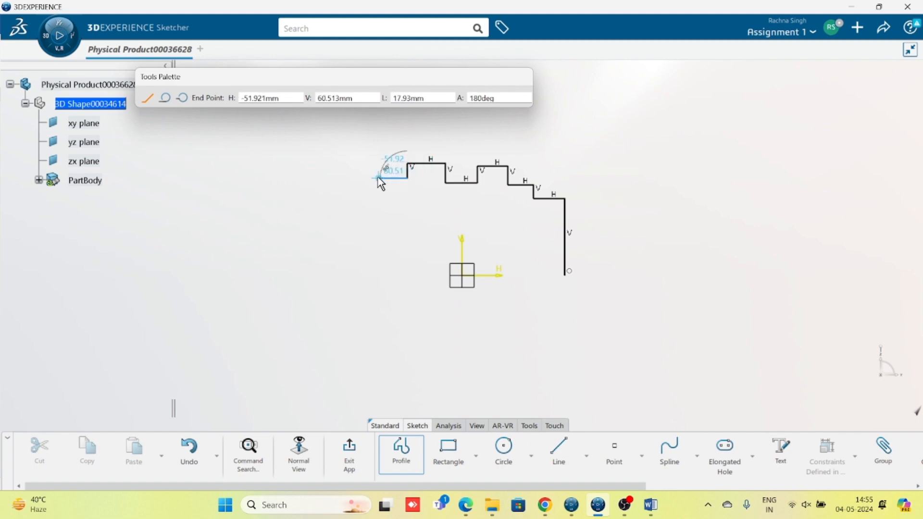
pyautogui.click(378, 177)
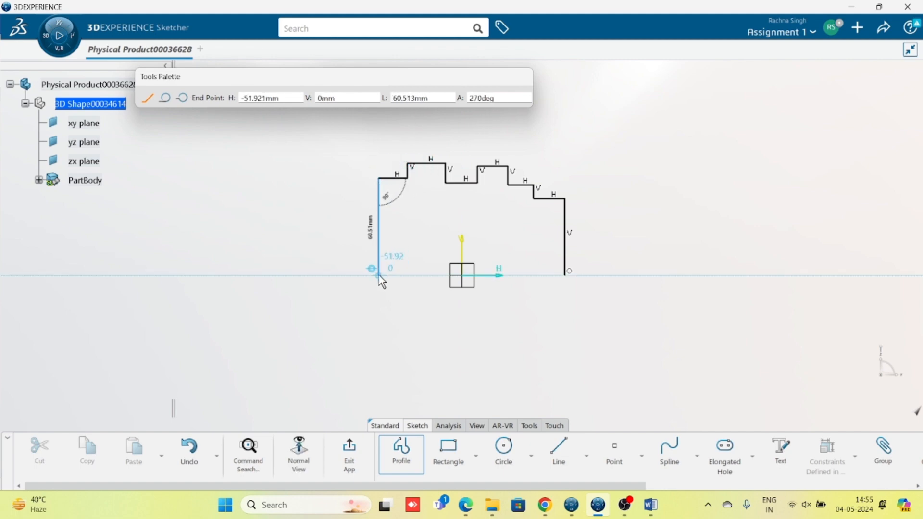
pyautogui.click(378, 275)
pyautogui.press('Escape')
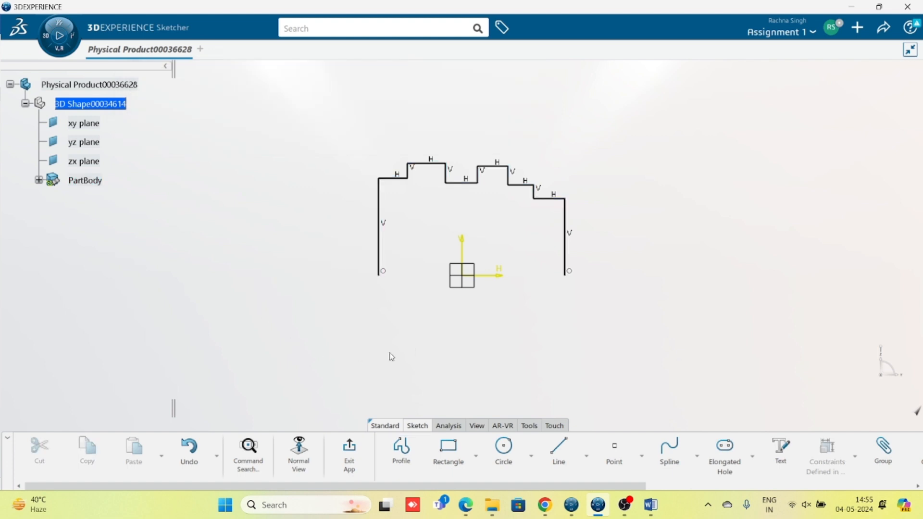
# Step: Draw an axis line along the horizontal sketch direction, extending beyond both ends of the stepped profile
pyautogui.click(585, 456)
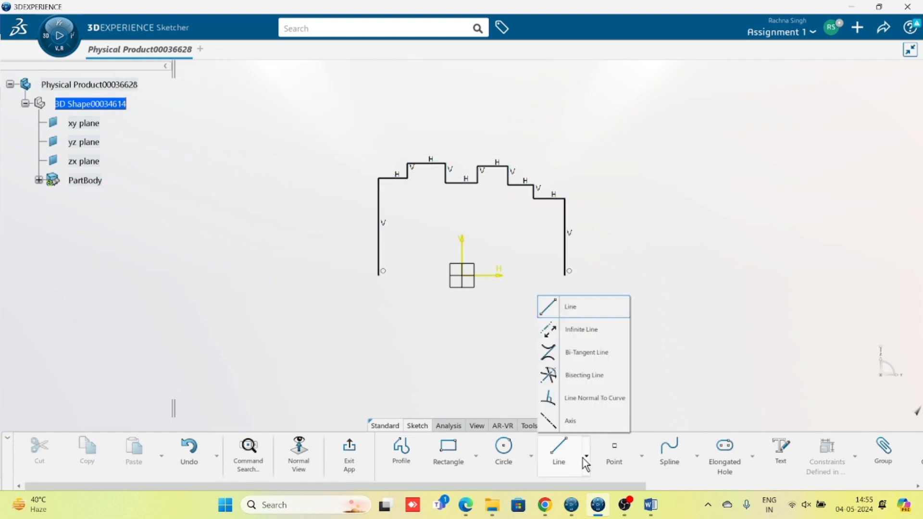
pyautogui.click(572, 421)
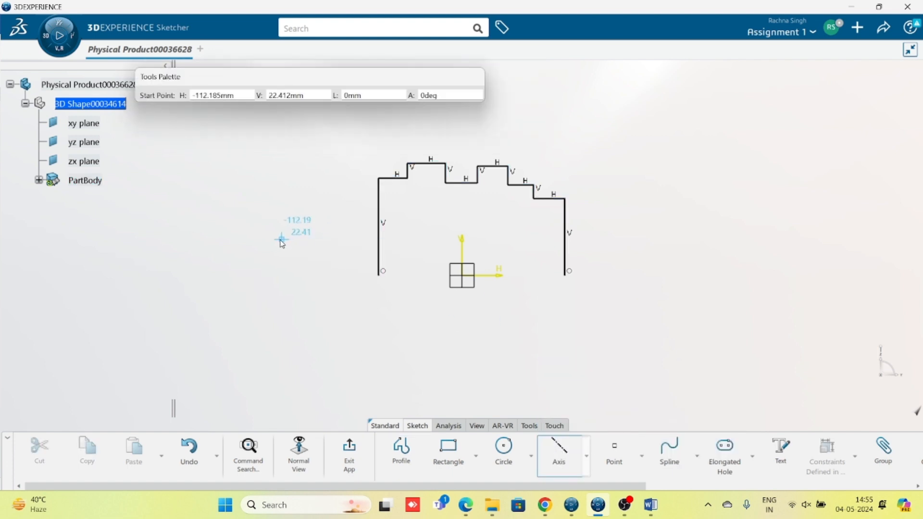
pyautogui.click(280, 276)
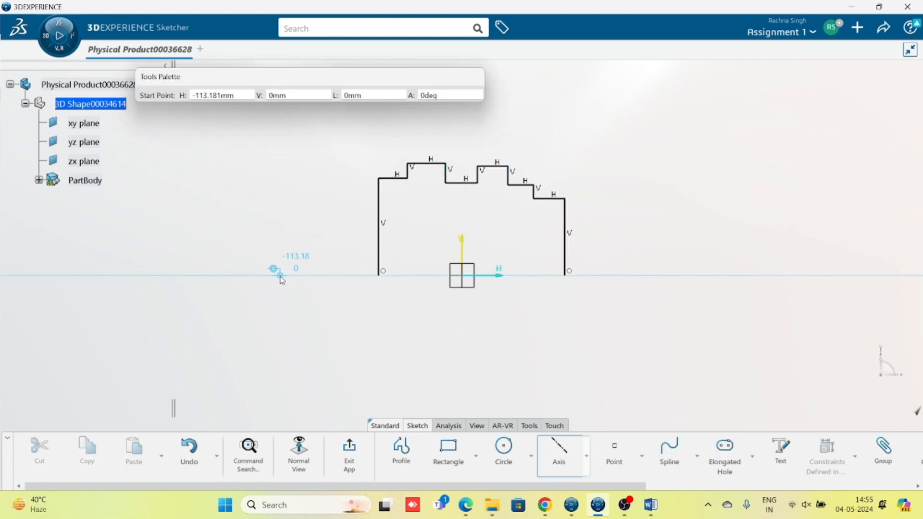
pyautogui.click(668, 275)
pyautogui.click(737, 351)
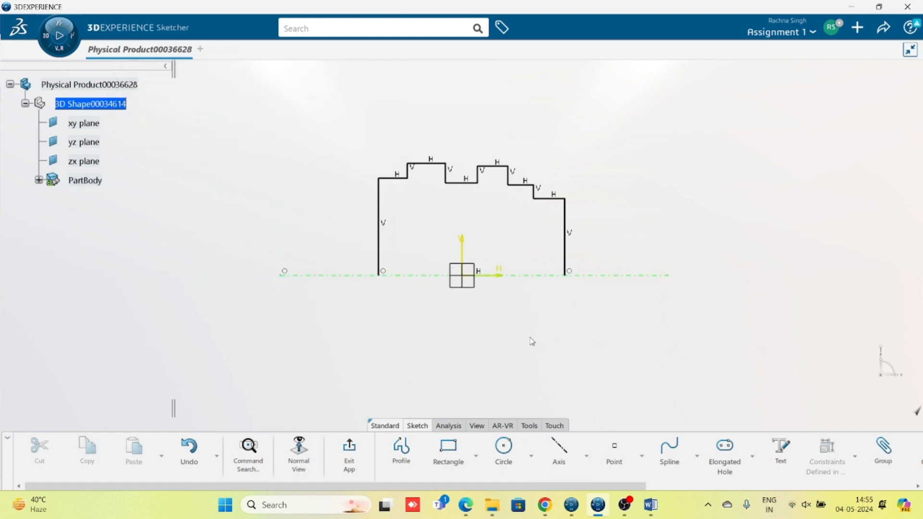
# Step: Check the drawing in Word and place a diameter dimension between the profile's rightmost horizontal segment and the axis line
pyautogui.click(650, 504)
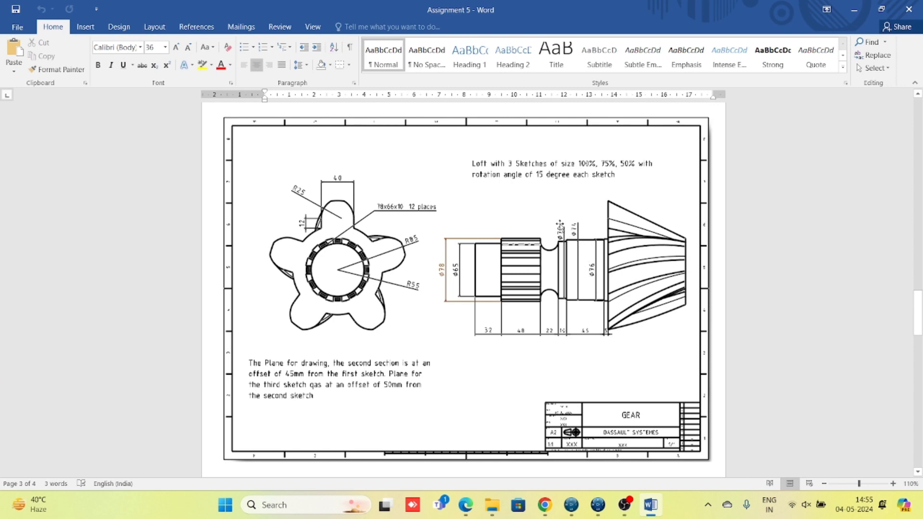
pyautogui.click(597, 504)
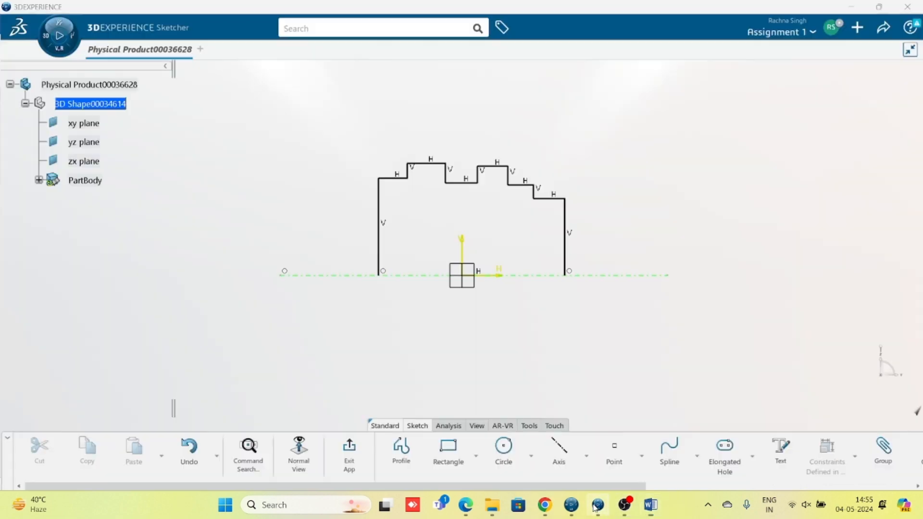
pyautogui.click(854, 457)
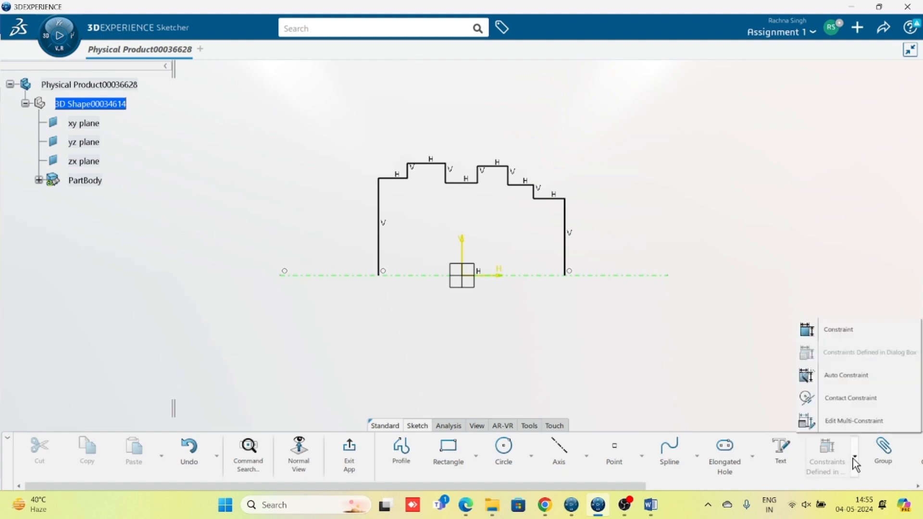
pyautogui.click(817, 329)
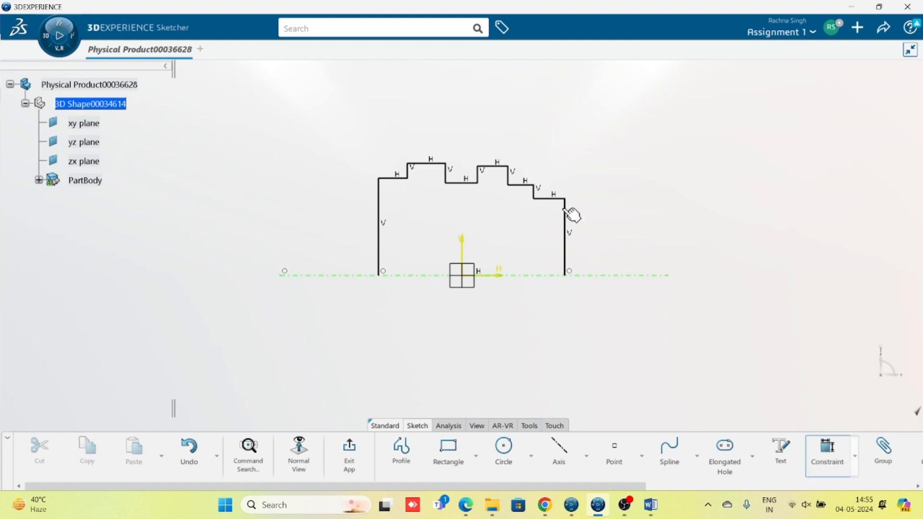
pyautogui.click(557, 197)
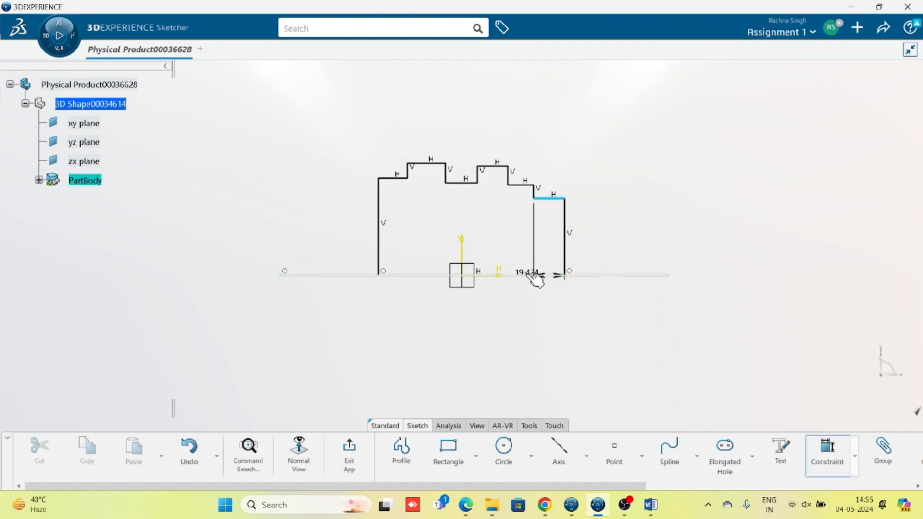
pyautogui.click(536, 275)
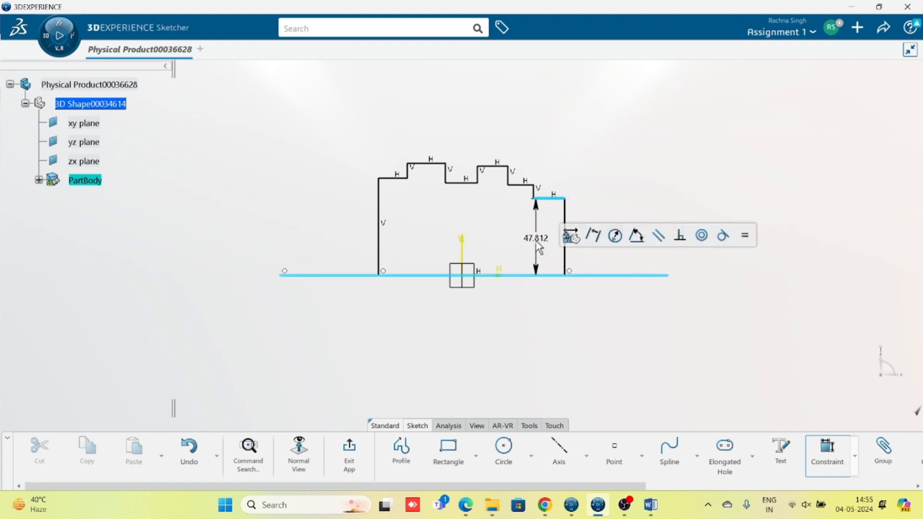
pyautogui.rightClick(536, 241)
pyautogui.click(565, 290)
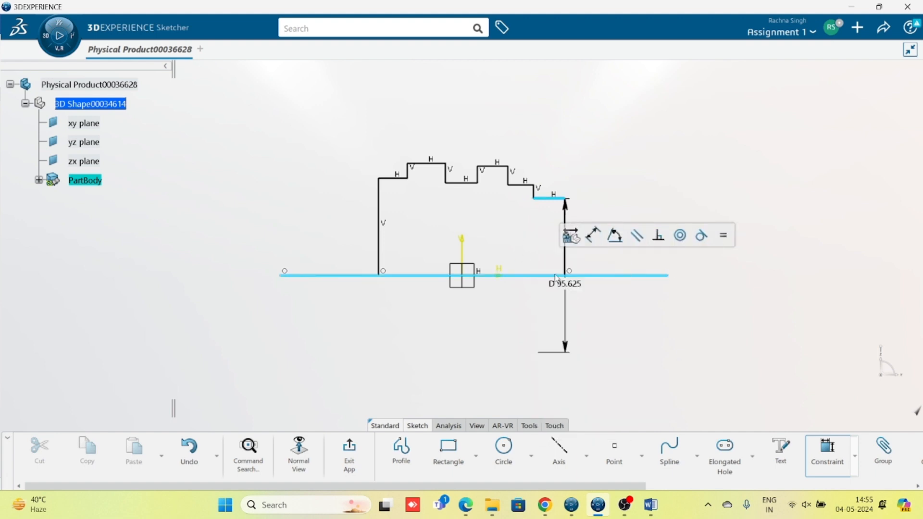
pyautogui.click(547, 244)
pyautogui.press('Return')
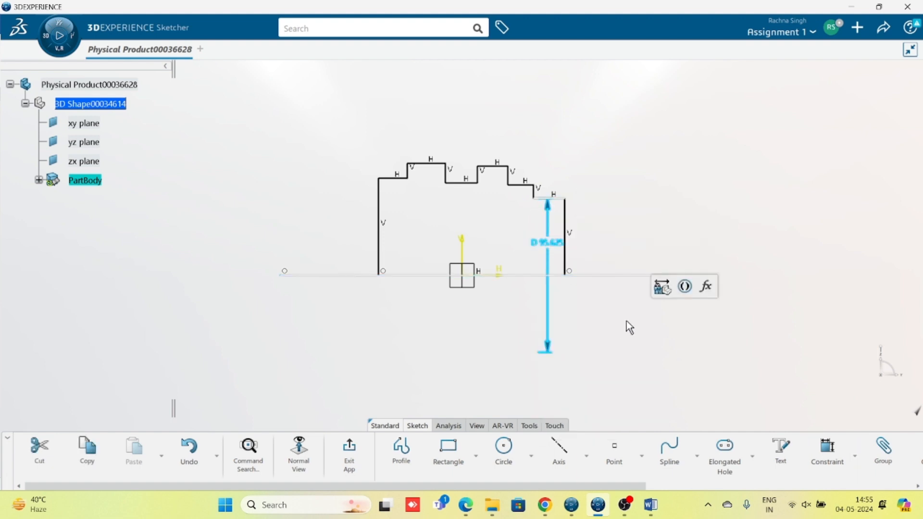
# Step: Set the diameter of the profile's rightmost horizontal segment to 76 mm
pyautogui.doubleClick(554, 249)
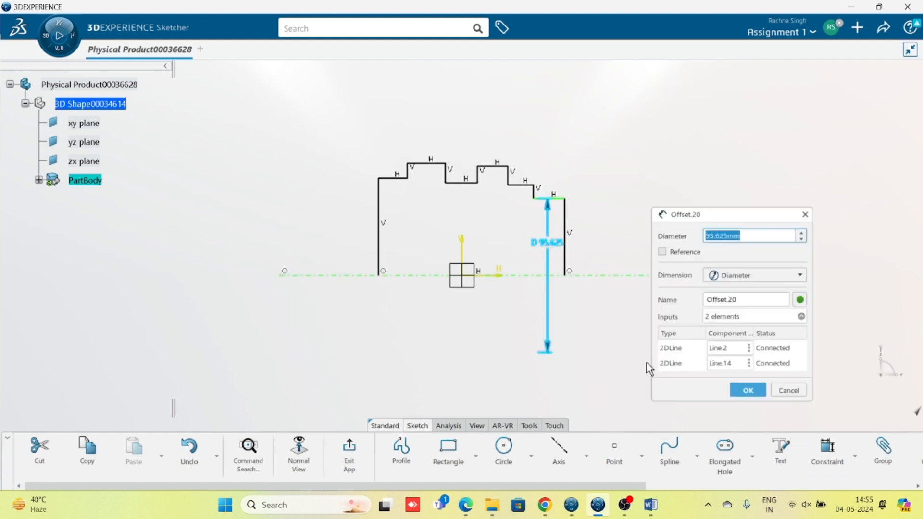
pyautogui.write('76')
pyautogui.press('Return')
# Step: Check the drawing in Word and add a 74 mm diameter dimension between the profile's second horizontal segment from the right and the axis
pyautogui.click(644, 512)
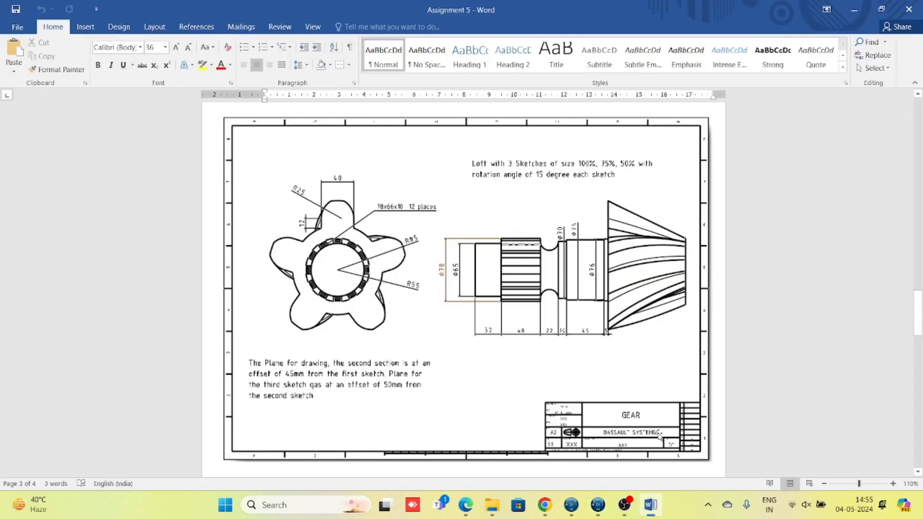
pyautogui.click(599, 511)
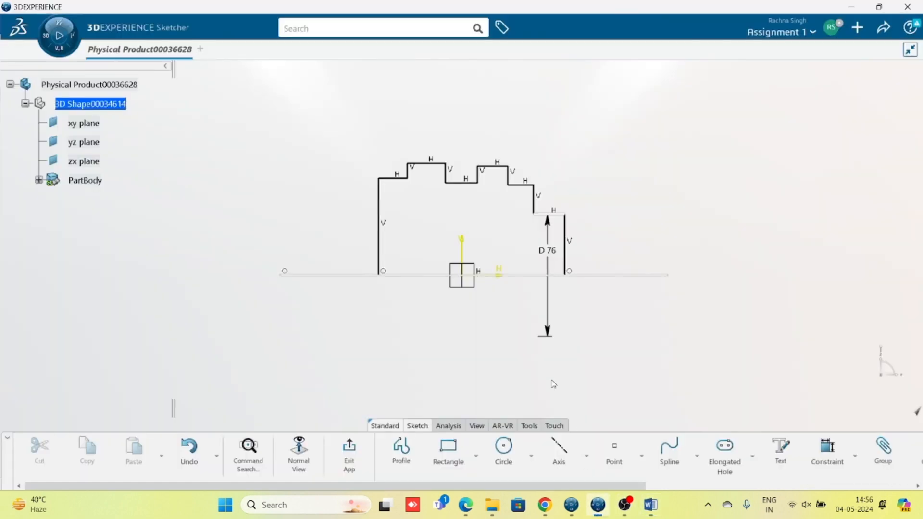
pyautogui.click(827, 454)
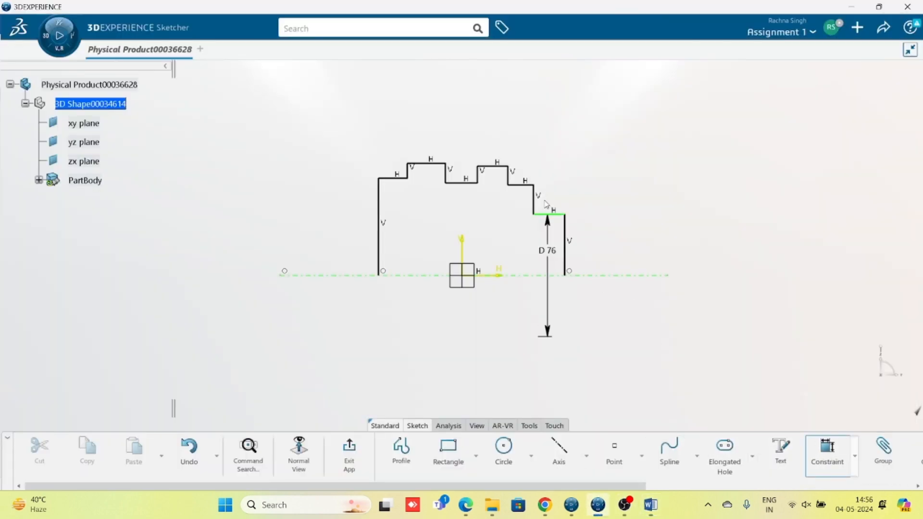
pyautogui.click(524, 184)
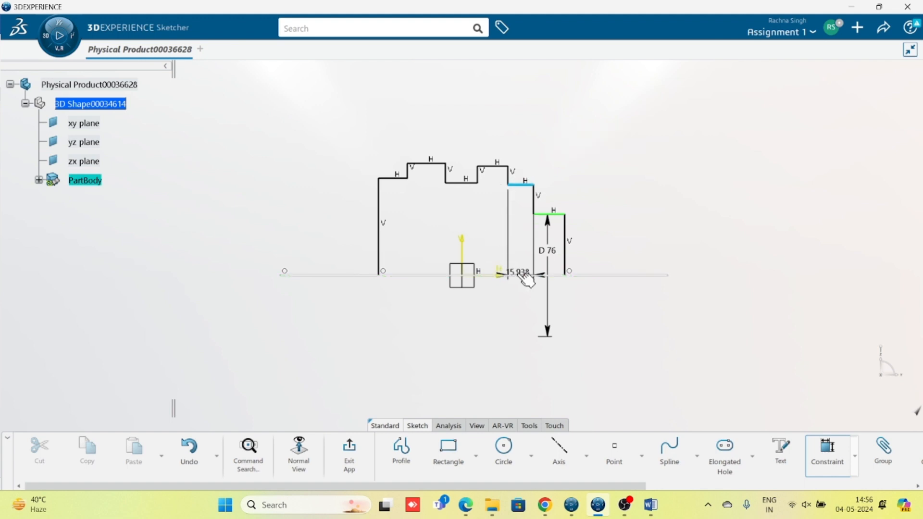
pyautogui.click(527, 276)
pyautogui.rightClick(514, 226)
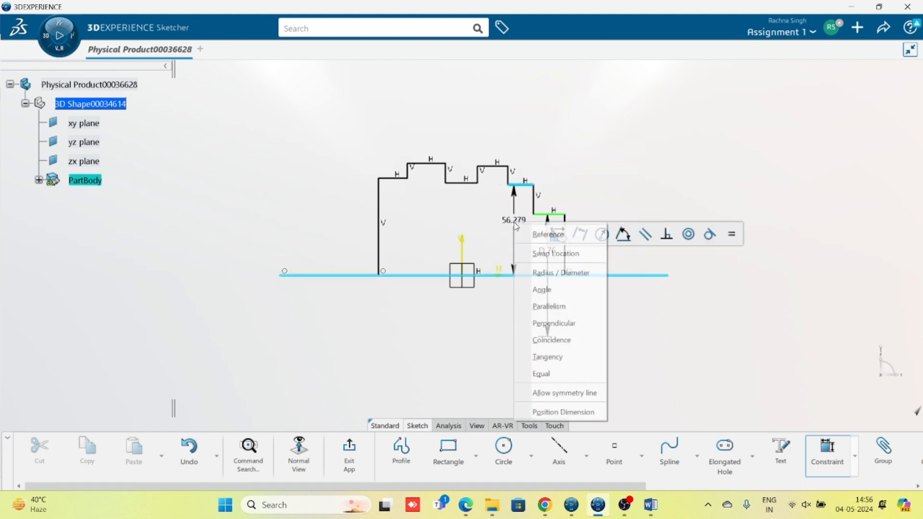
pyautogui.click(550, 273)
pyautogui.doubleClick(515, 224)
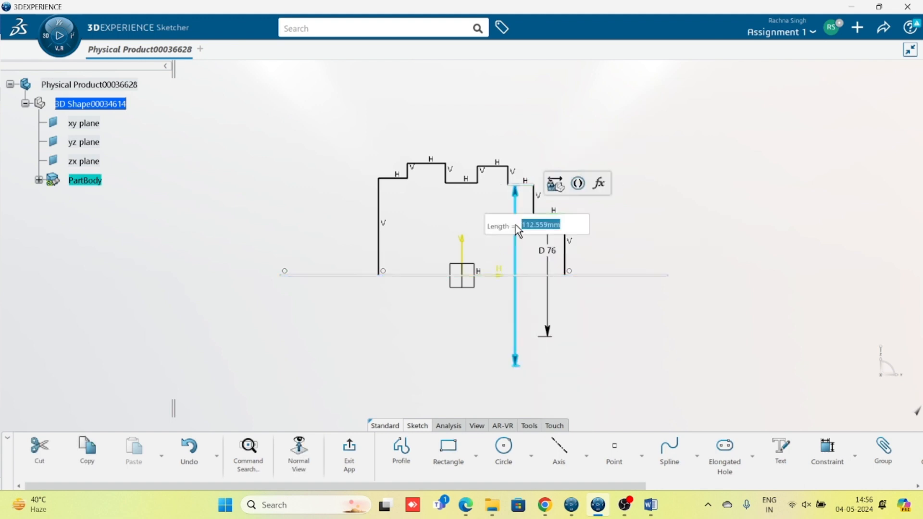
pyautogui.write('74')
pyautogui.press('Return')
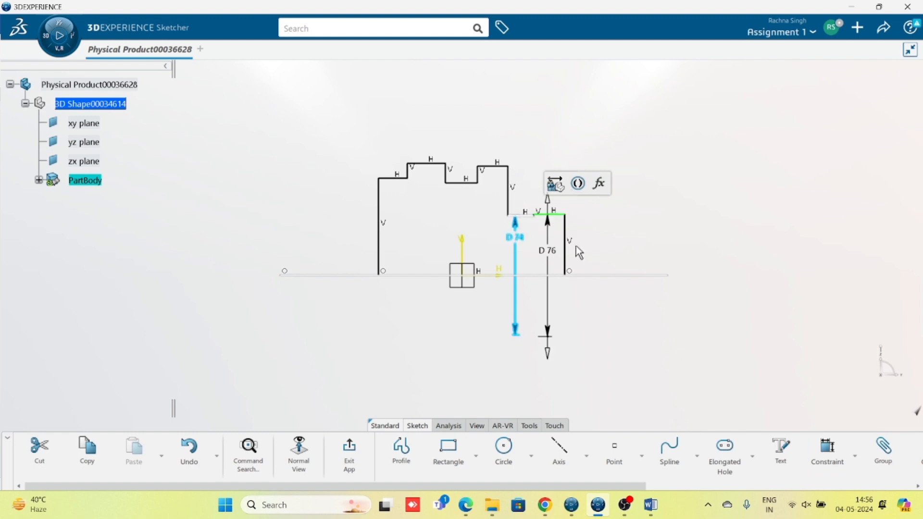
pyautogui.click(620, 250)
# Step: Add a 70 mm diameter dimension between the profile's third horizontal segment from the right and the axis
pyautogui.click(841, 459)
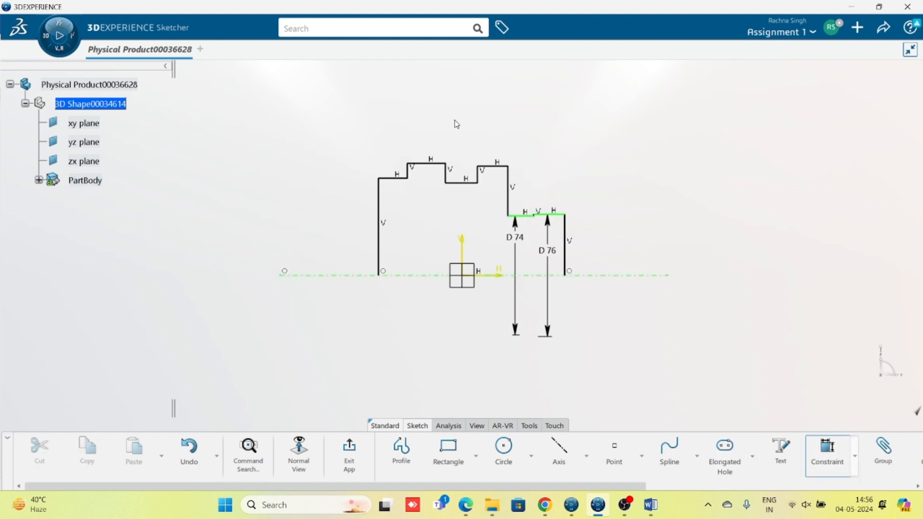
pyautogui.click(501, 166)
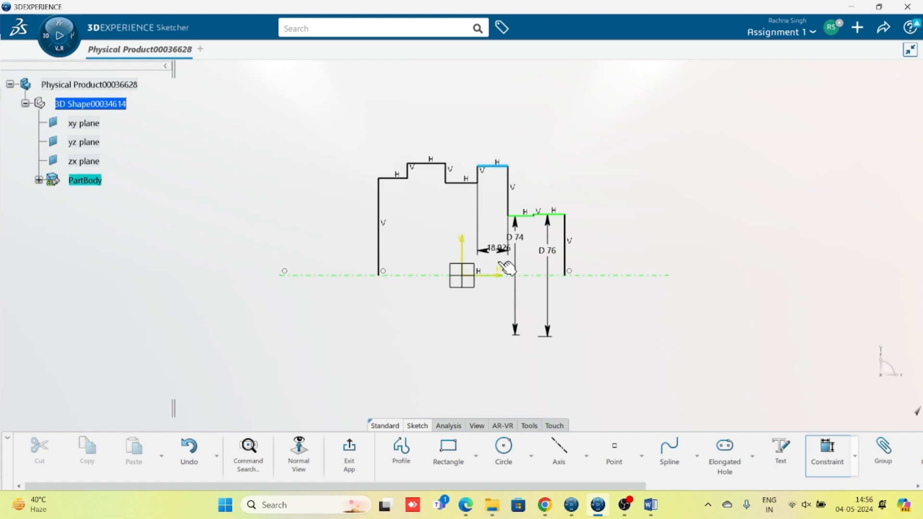
pyautogui.click(617, 275)
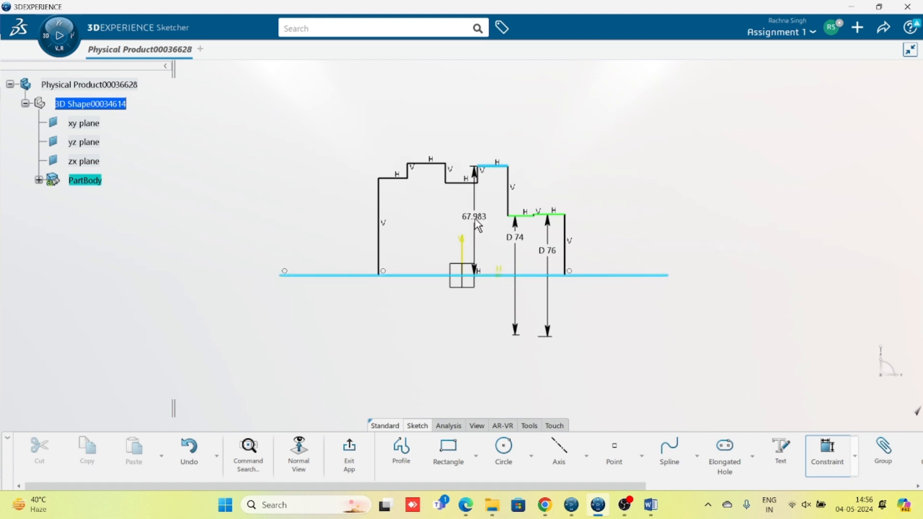
pyautogui.rightClick(477, 219)
pyautogui.click(517, 268)
pyautogui.click(495, 231)
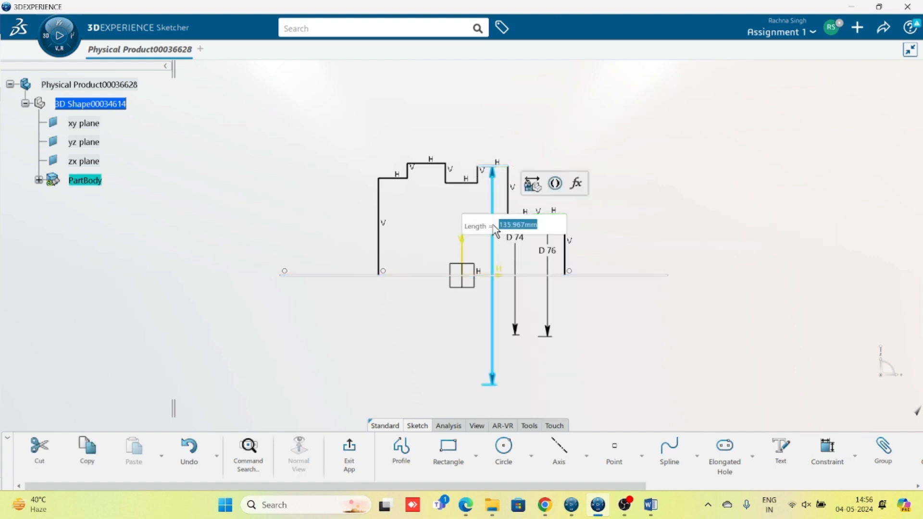
pyautogui.write('70')
pyautogui.press('Return')
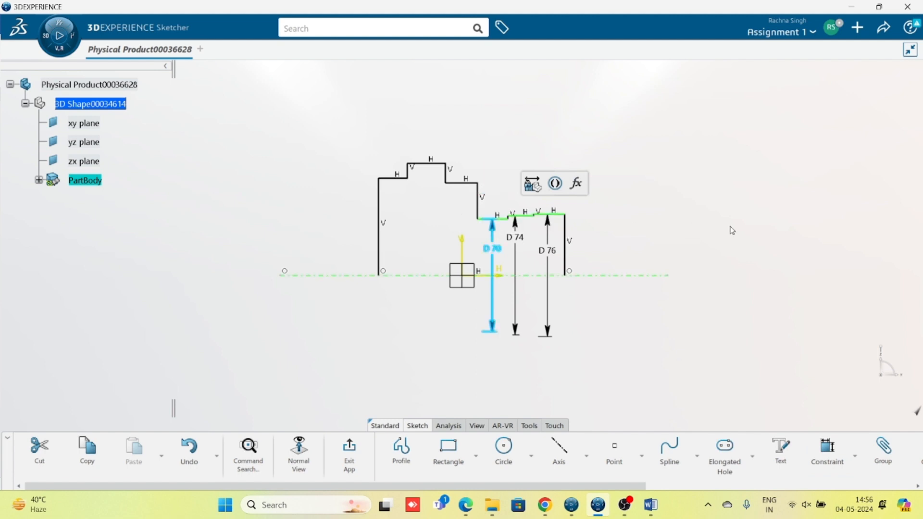
pyautogui.press('Escape')
# Step: Check the remaining shaft diameters on the Assignment 5 drawing in Word and return to the sketch
pyautogui.moveTo(670, 292); pyautogui.dragTo(691, 282, button='middle')
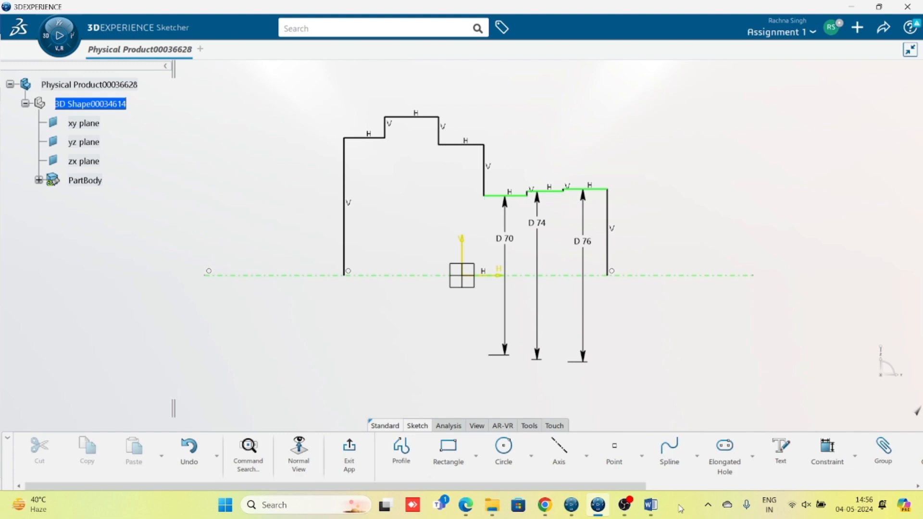
pyautogui.click(650, 504)
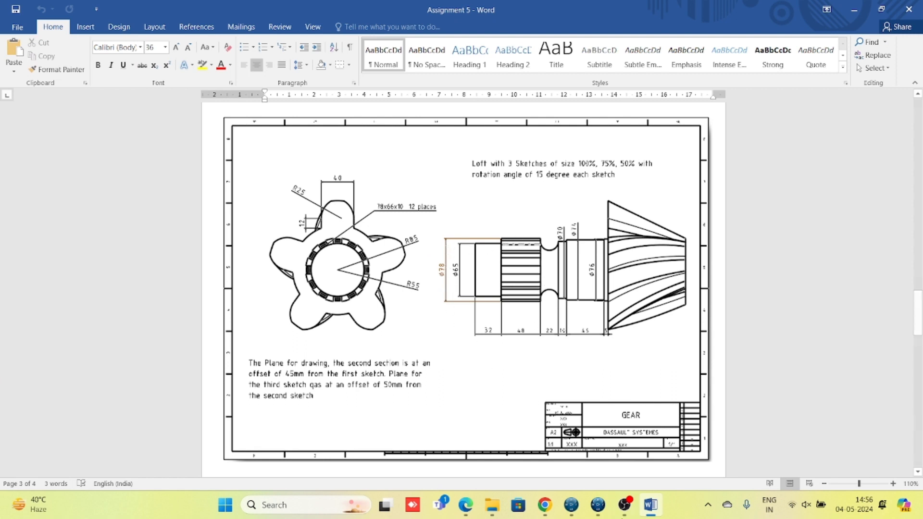
pyautogui.click(597, 504)
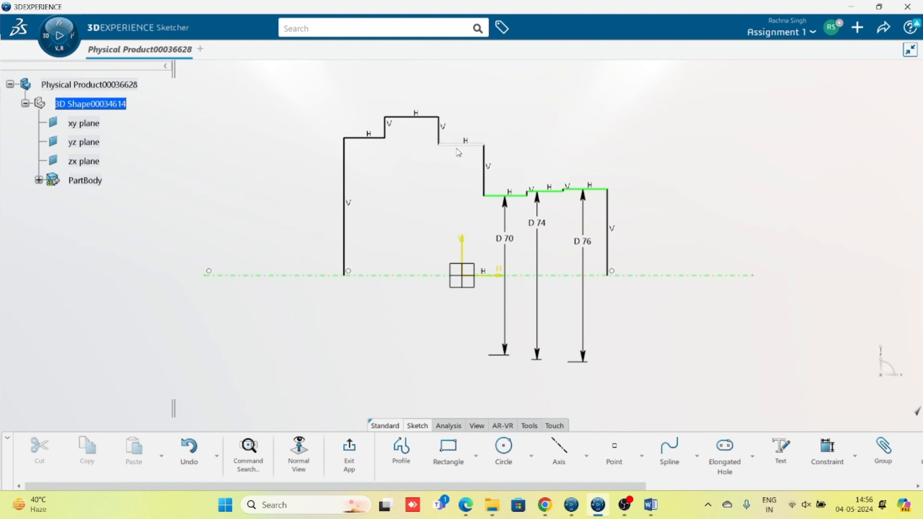
pyautogui.click(841, 454)
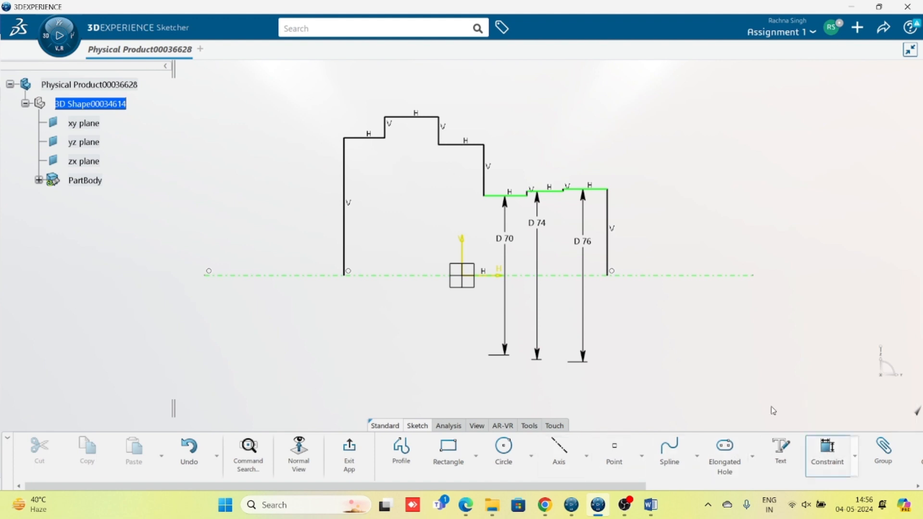
pyautogui.click(420, 117)
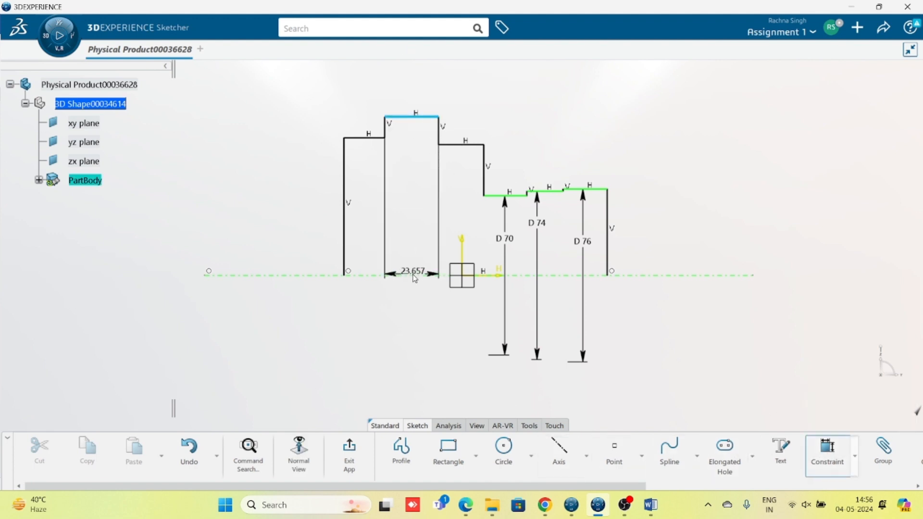
pyautogui.click(417, 278)
pyautogui.click(365, 290)
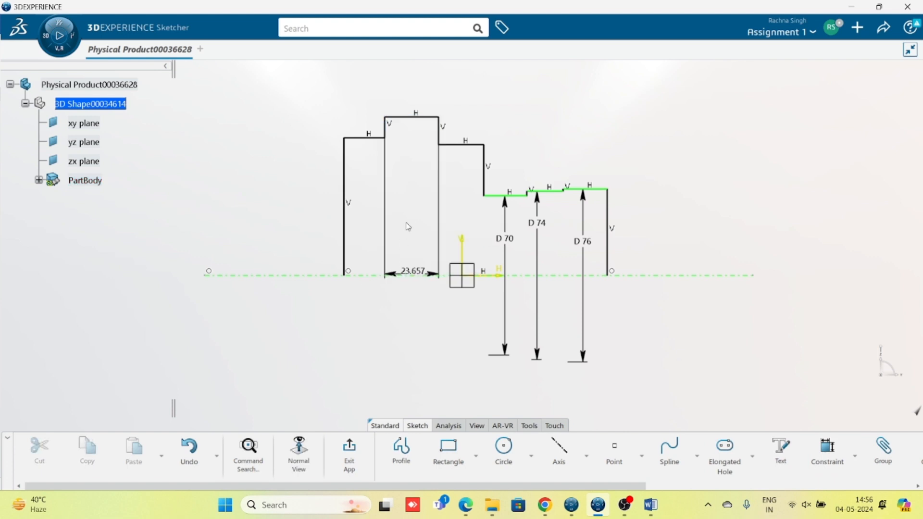
pyautogui.click(393, 248)
pyautogui.press('Delete')
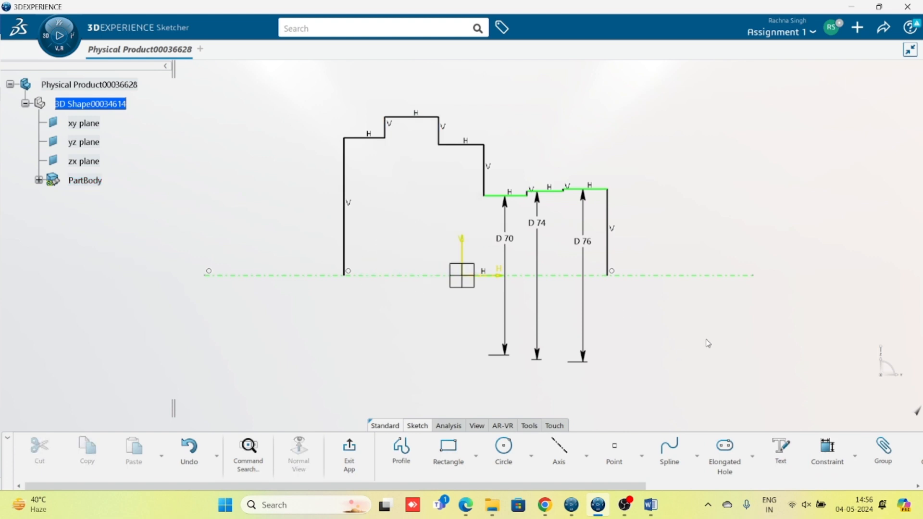
# Step: Add a 78 mm diameter dimension between the profile's second horizontal segment from the left and the axis
pyautogui.click(836, 456)
pyautogui.click(425, 118)
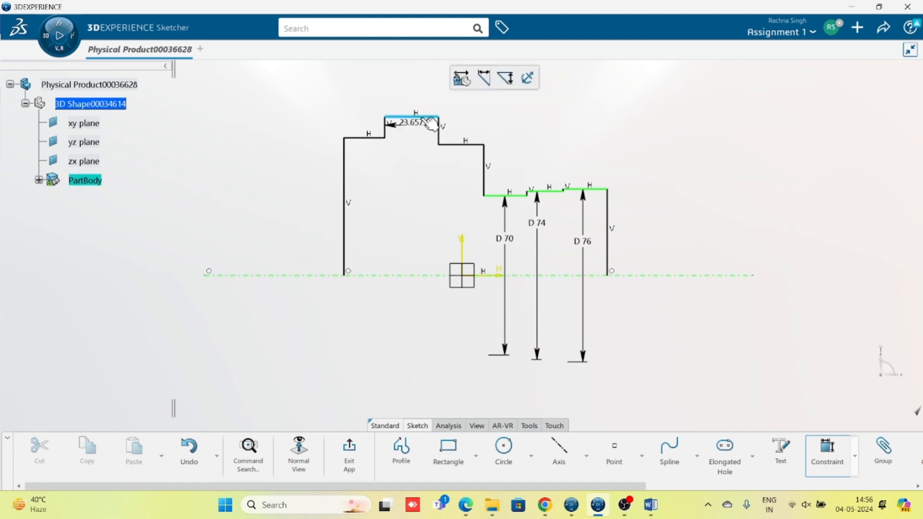
pyautogui.click(417, 275)
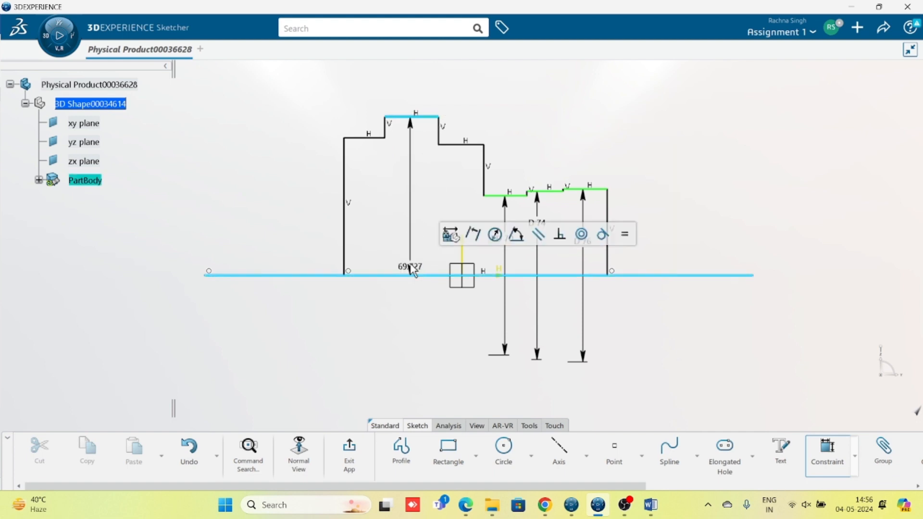
pyautogui.rightClick(416, 212)
pyautogui.click(450, 259)
pyautogui.click(412, 211)
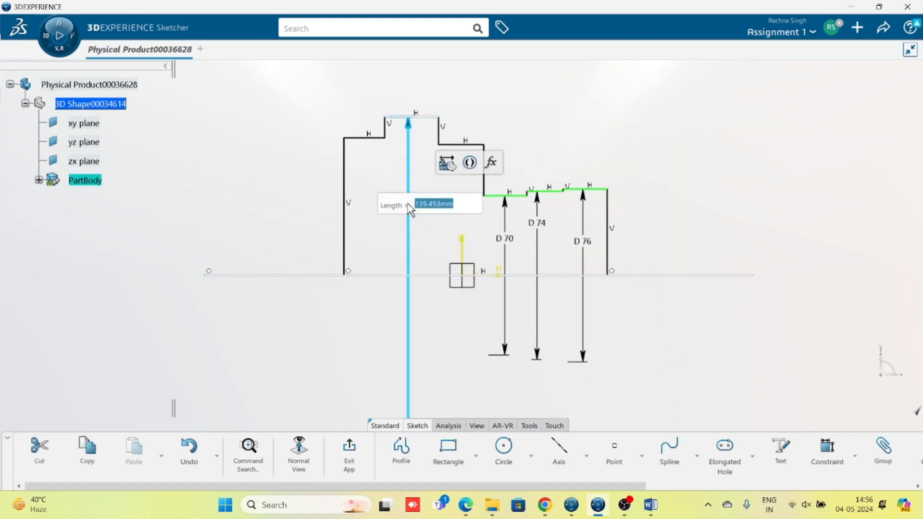
pyautogui.write('78')
pyautogui.press('Return')
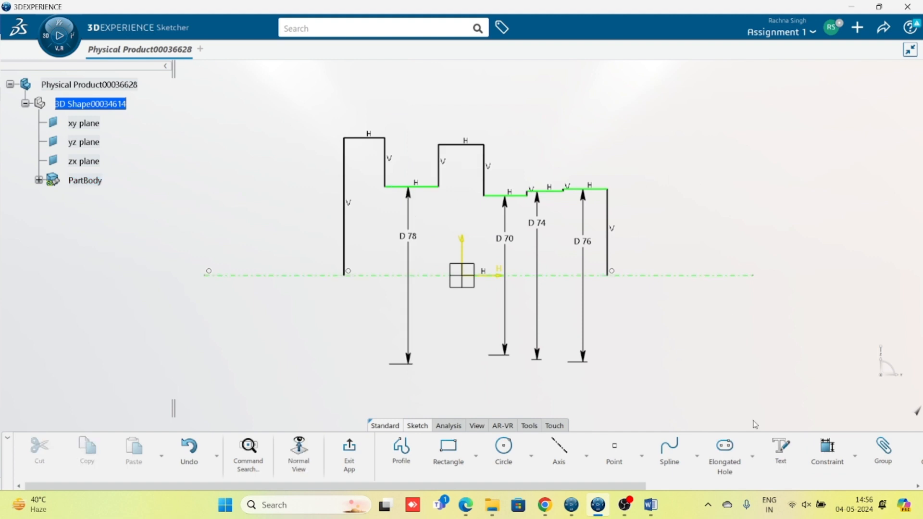
# Step: Add a 65 mm diameter dimension between the profile's leftmost horizontal segment and the axis
pyautogui.click(826, 452)
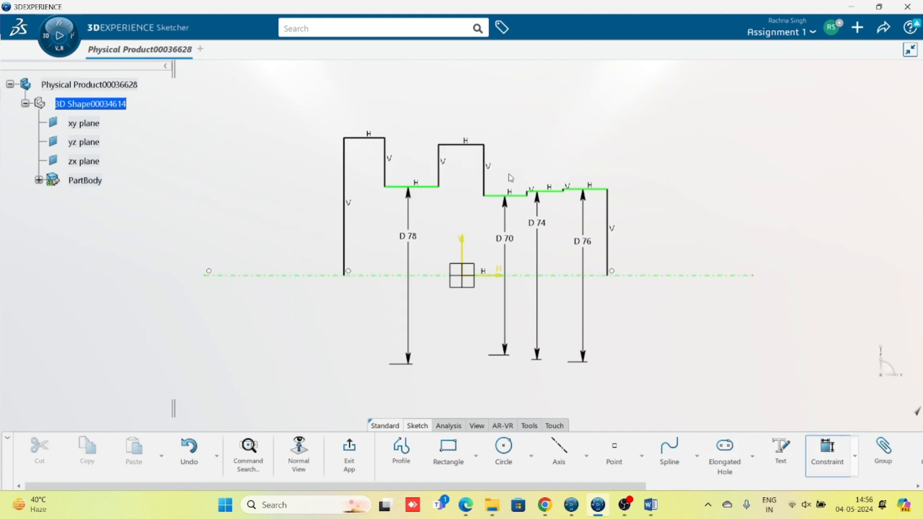
pyautogui.click(377, 138)
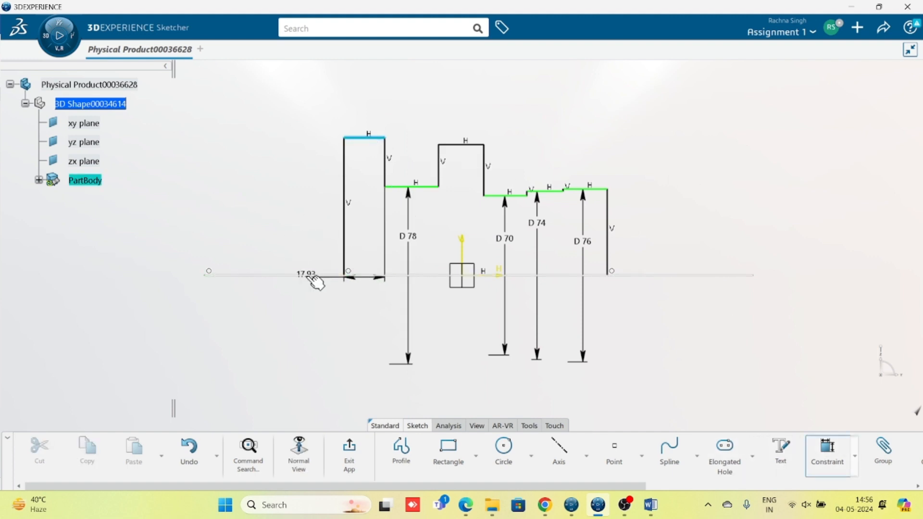
pyautogui.click(318, 275)
pyautogui.rightClick(374, 187)
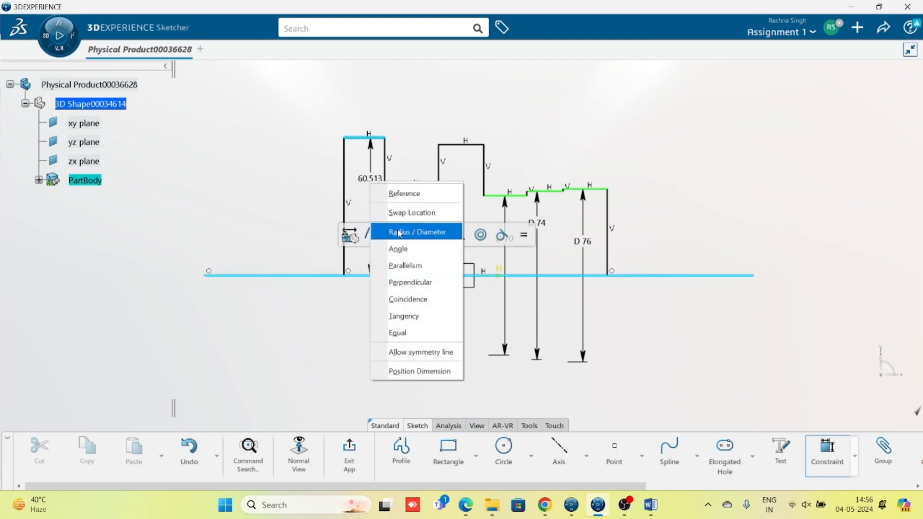
pyautogui.click(413, 230)
pyautogui.click(372, 207)
pyautogui.write('6')
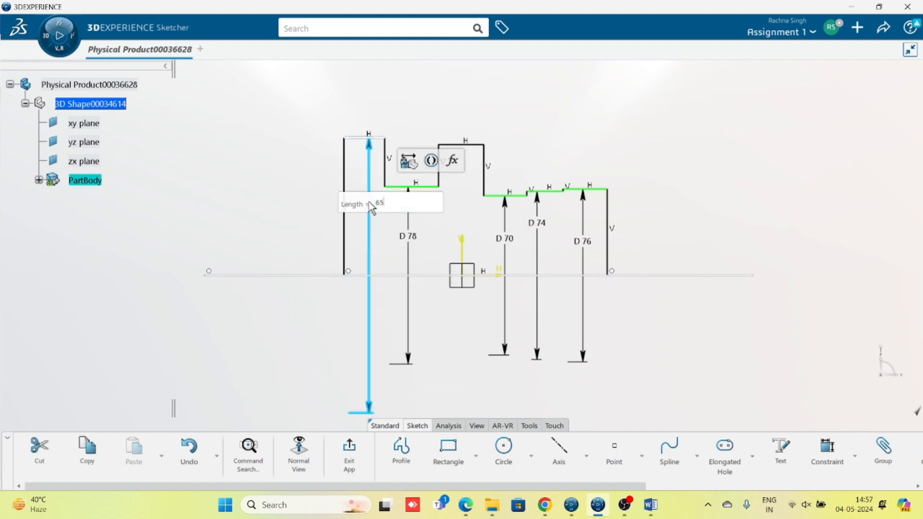
pyautogui.write('5')
pyautogui.press('Return')
pyautogui.click(717, 217)
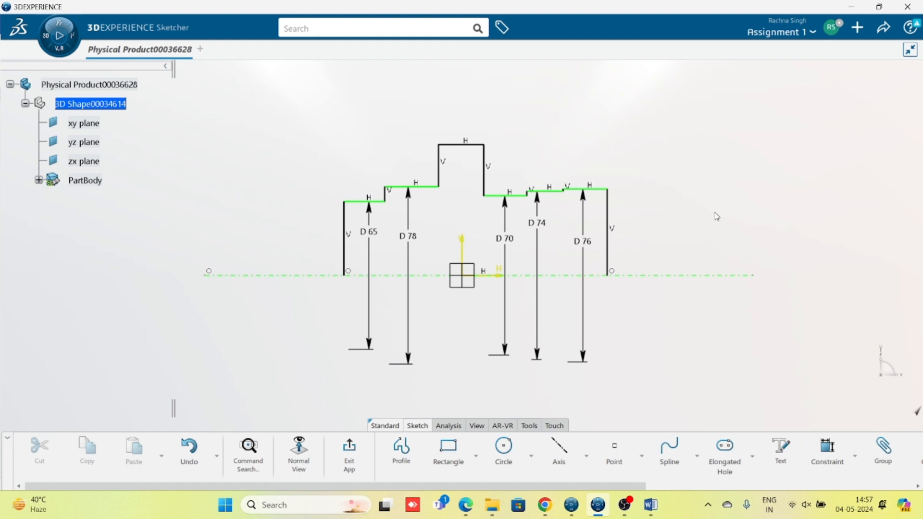
# Step: Check the shaft's segment lengths on the Assignment 5 drawing in Word and return to the sketch
pyautogui.moveTo(609, 234)
pyautogui.mouseDown(button='middle')
pyautogui.moveTo(560, 230)
pyautogui.moveTo(583, 245)
pyautogui.moveTo(529, 254)
pyautogui.moveTo(530, 228)
pyautogui.mouseUp(button='middle')
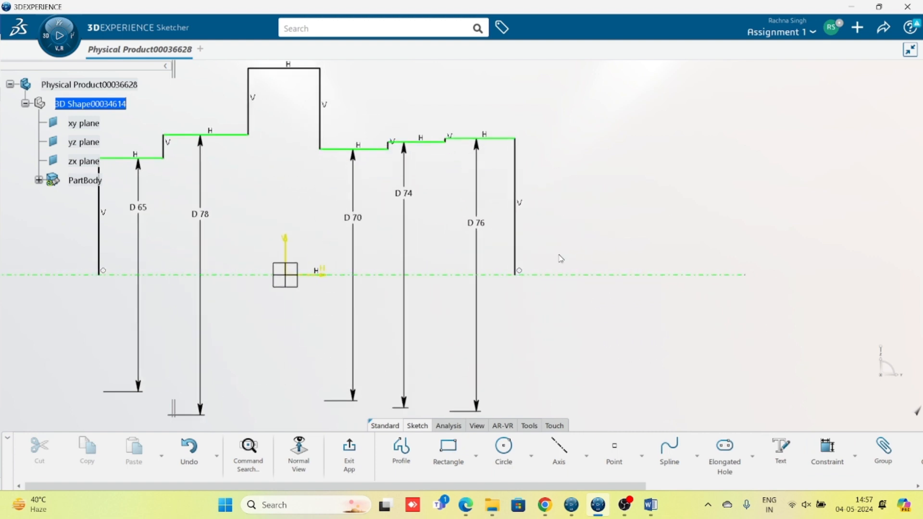
pyautogui.moveTo(560, 259); pyautogui.dragTo(620, 250, button='middle')
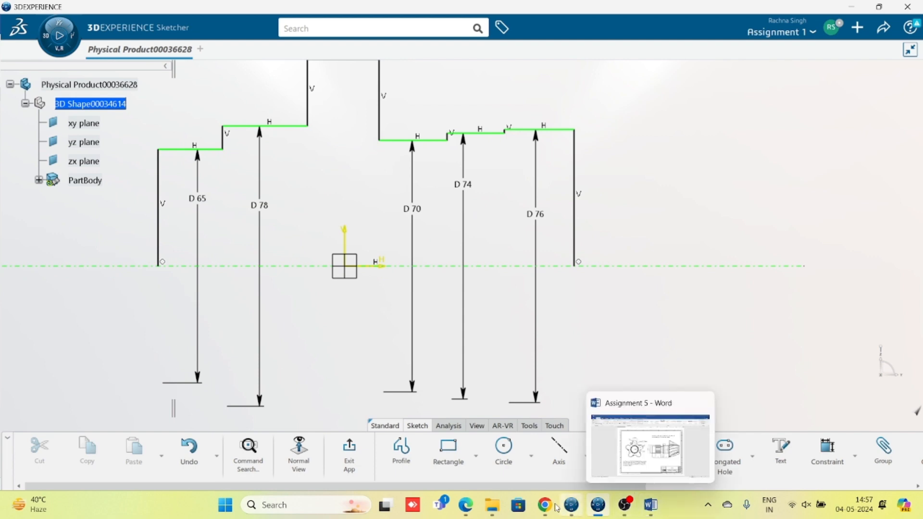
pyautogui.click(650, 505)
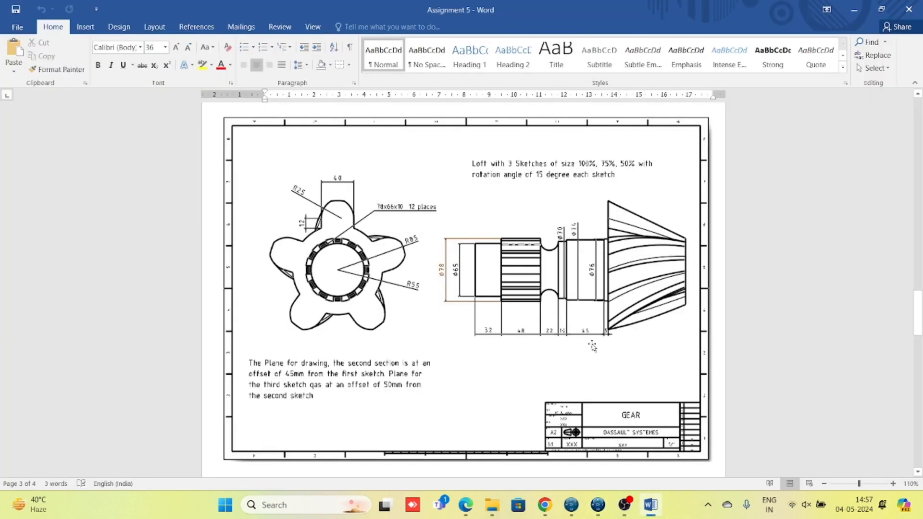
pyautogui.scroll(3, 569, 354)
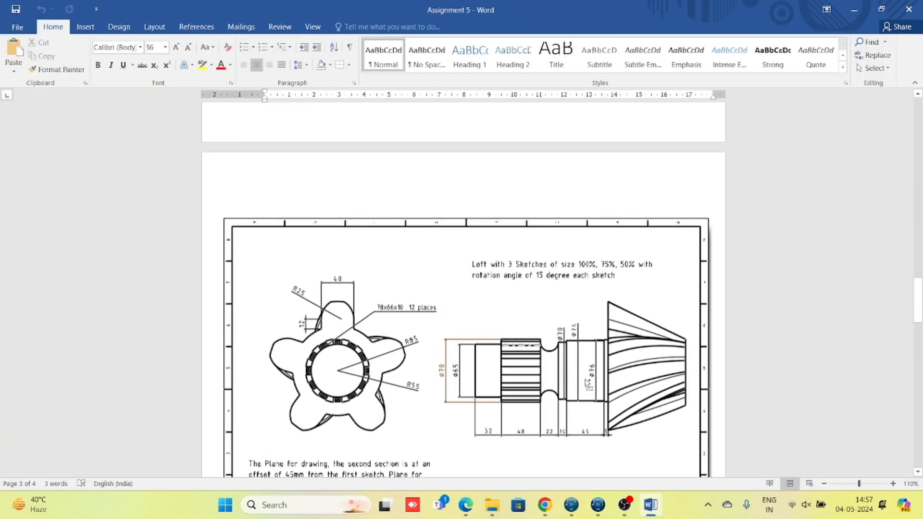
pyautogui.keyDown('ctrl'); pyautogui.scroll(8, 584, 379); pyautogui.keyUp('ctrl')
pyautogui.scroll(-6, 598, 381)
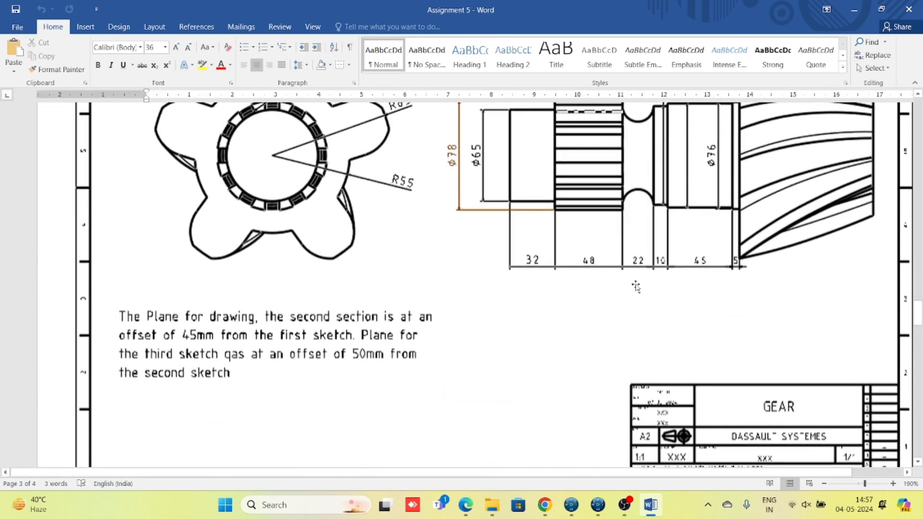
pyautogui.click(598, 505)
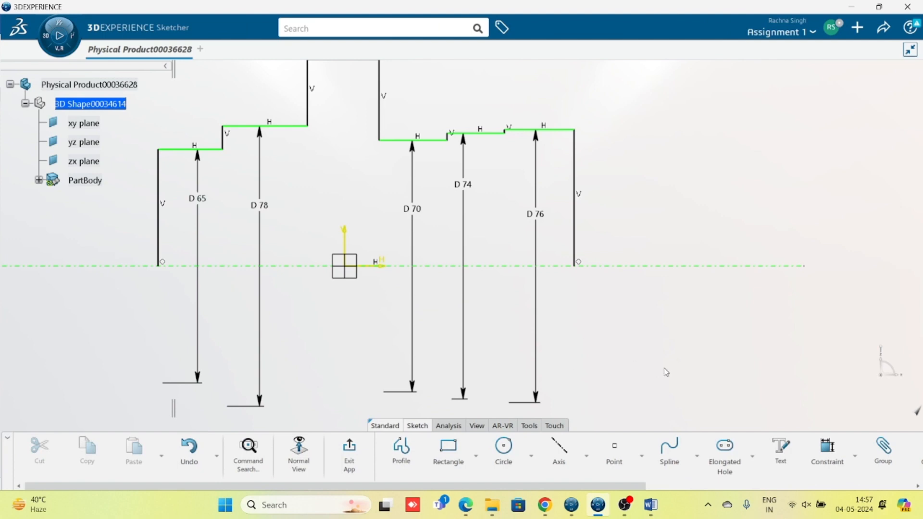
# Step: Add a 5 mm length dimension to the profile's rightmost horizontal segment
pyautogui.click(825, 461)
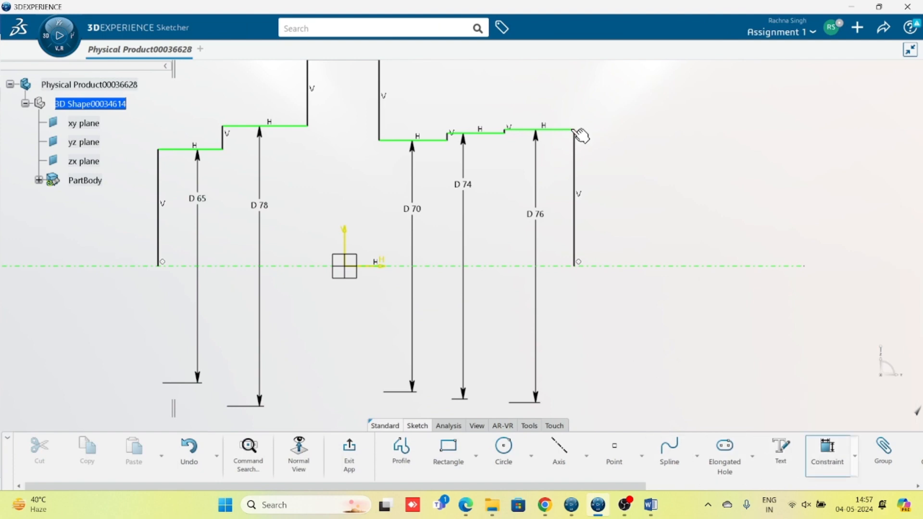
pyautogui.click(555, 129)
pyautogui.click(559, 96)
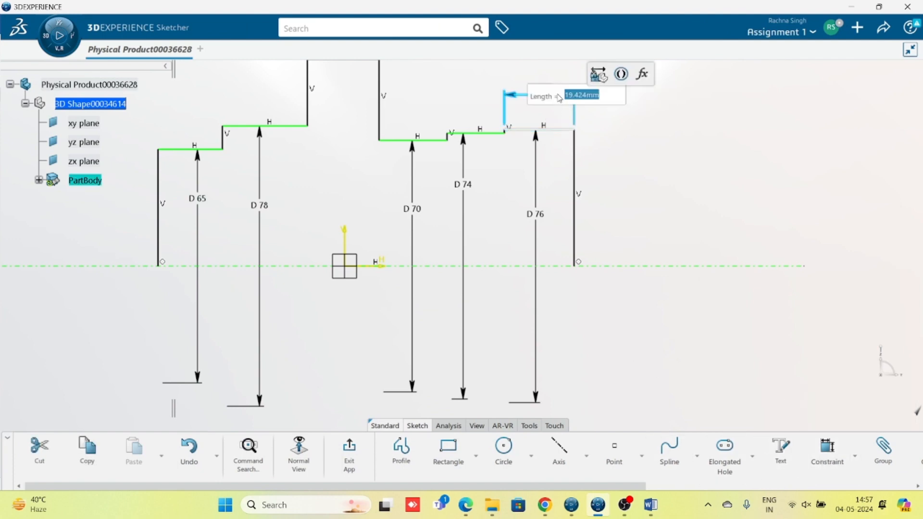
pyautogui.write('5')
pyautogui.press('Return')
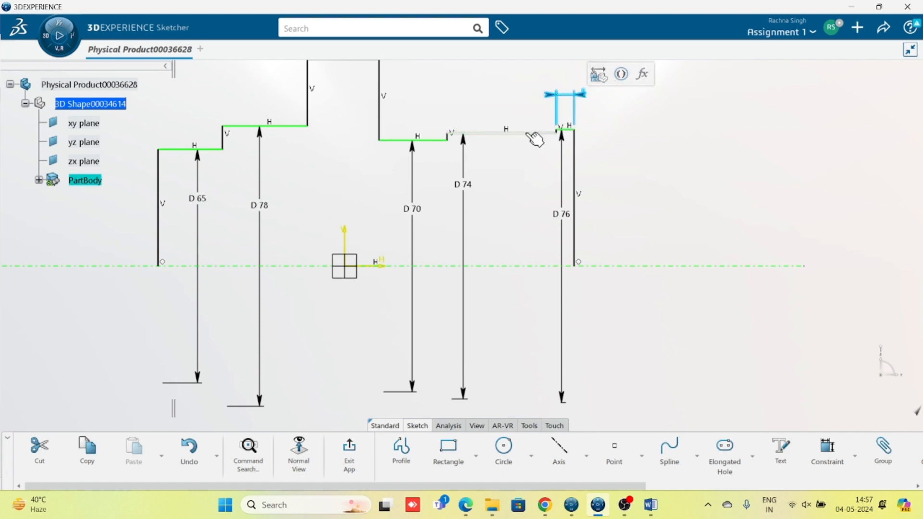
# Step: Add a 45 mm length dimension to the profile's second horizontal segment from the right
pyautogui.click(529, 133)
pyautogui.click(820, 452)
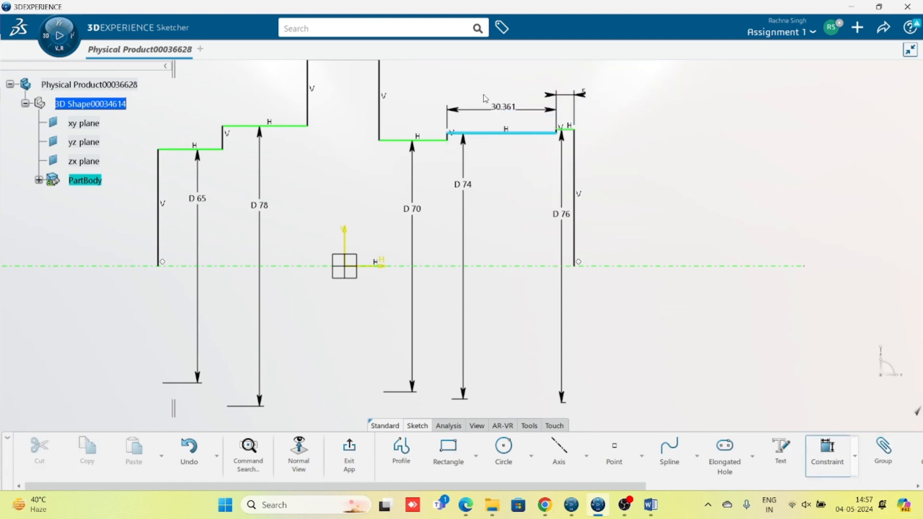
pyautogui.click(486, 98)
pyautogui.write('45')
pyautogui.press('Return')
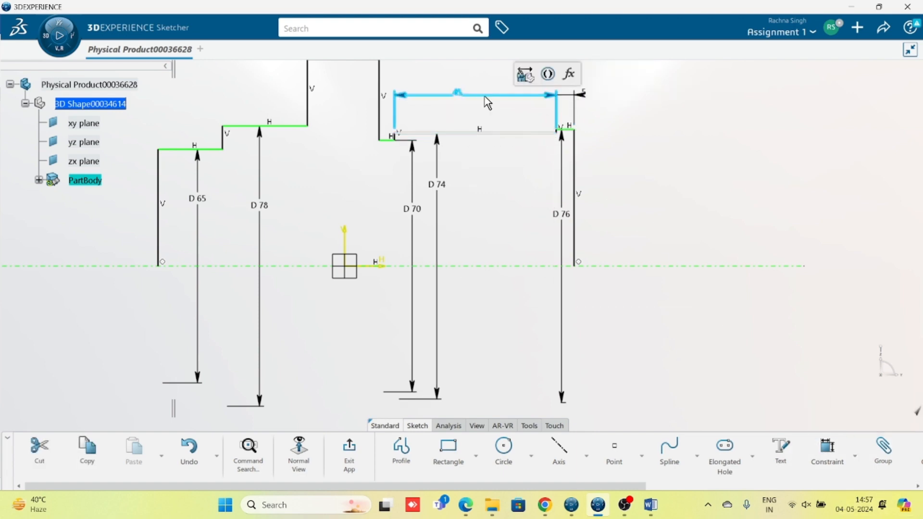
pyautogui.click(478, 206)
# Step: Add a 10 mm length dimension to the profile's third horizontal segment from the right
pyautogui.click(826, 452)
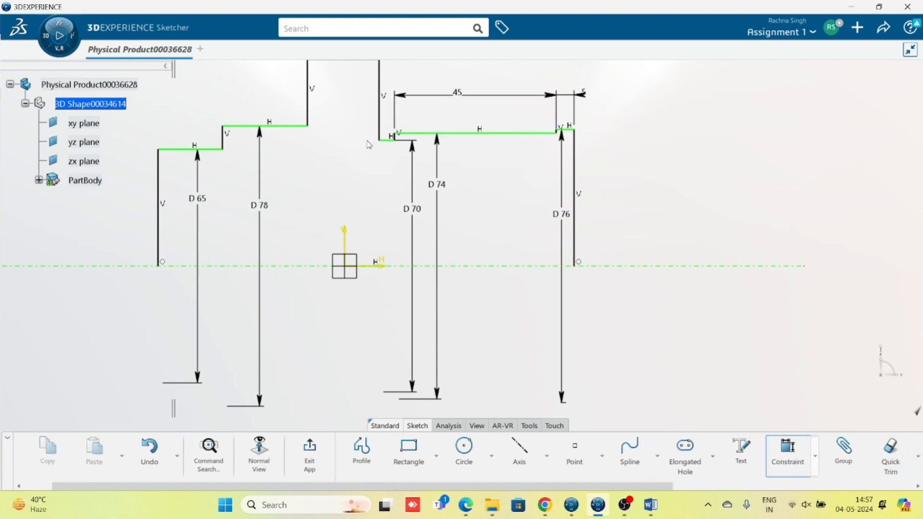
pyautogui.click(387, 140)
pyautogui.click(391, 177)
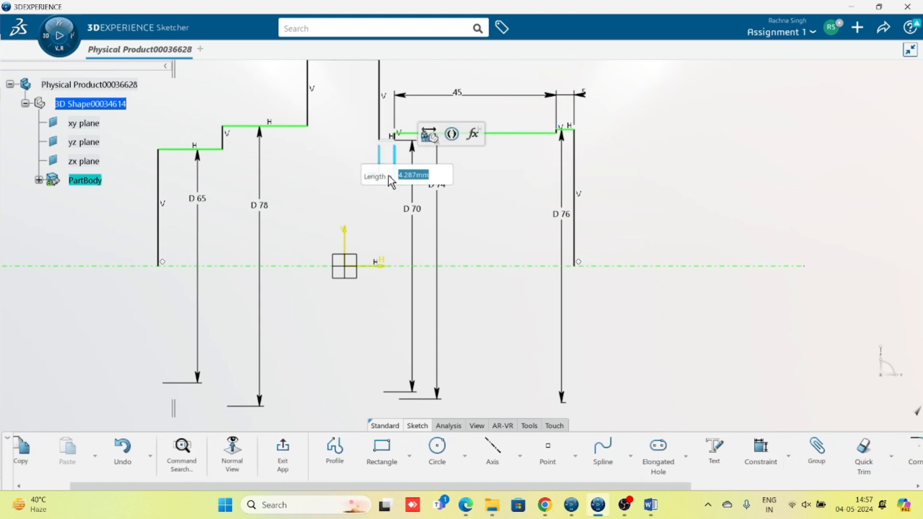
pyautogui.write('10')
pyautogui.press('Return')
pyautogui.click(787, 197)
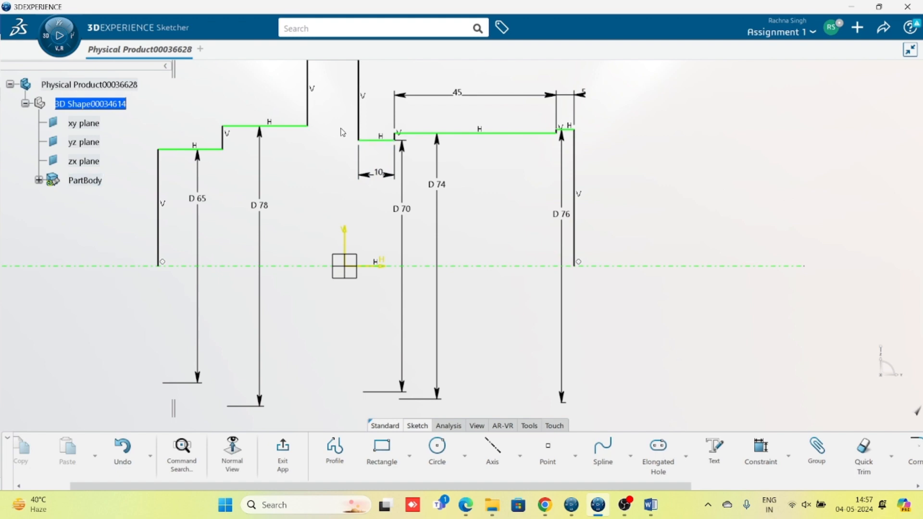
# Step: Move the raised horizontal segment in the middle of the profile down below its neighbouring segments to form a groove
pyautogui.moveTo(313, 106); pyautogui.dragTo(314, 161, button='middle')
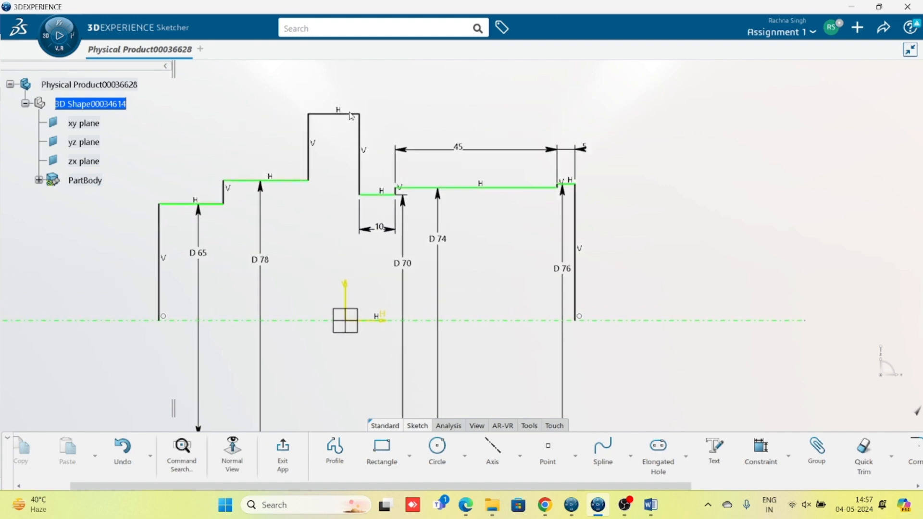
pyautogui.moveTo(351, 116); pyautogui.dragTo(313, 223)
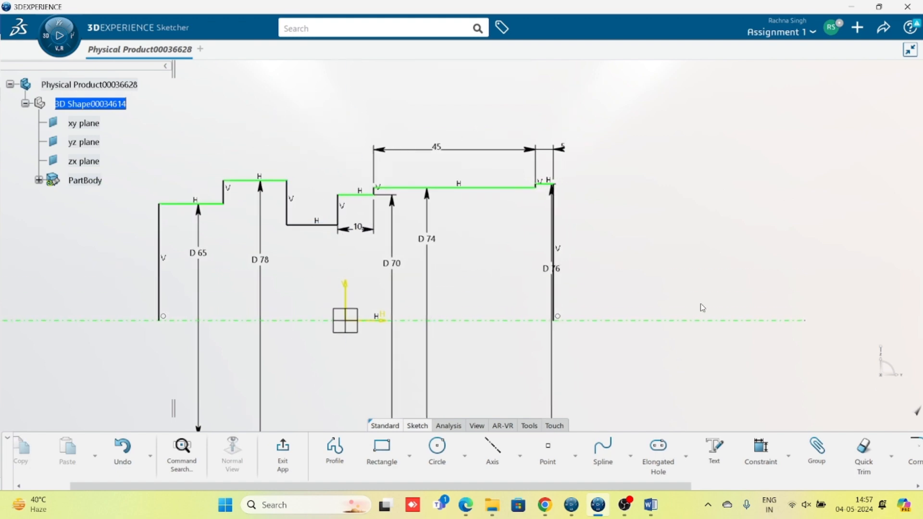
pyautogui.moveTo(702, 307); pyautogui.dragTo(748, 279, button='middle')
# Step: Add a 22 mm width dimension between the two vertical sides of the profile's groove
pyautogui.click(759, 447)
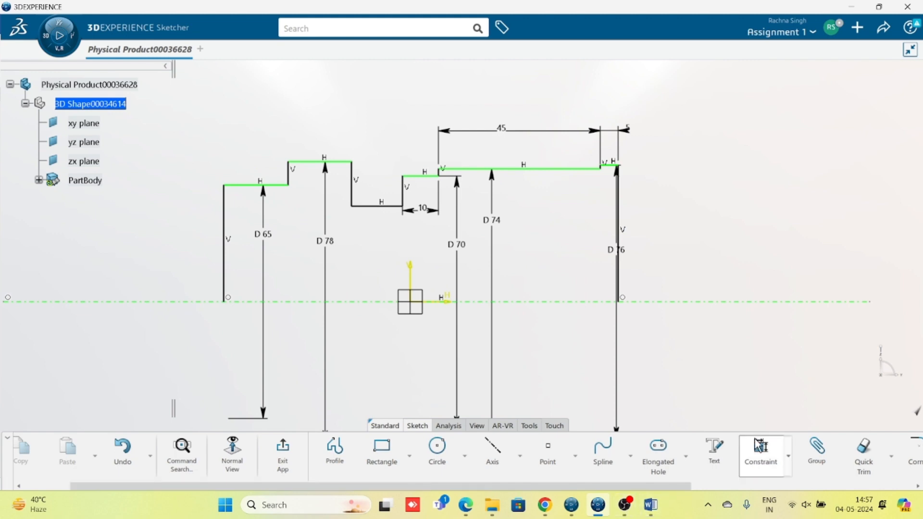
pyautogui.click(402, 191)
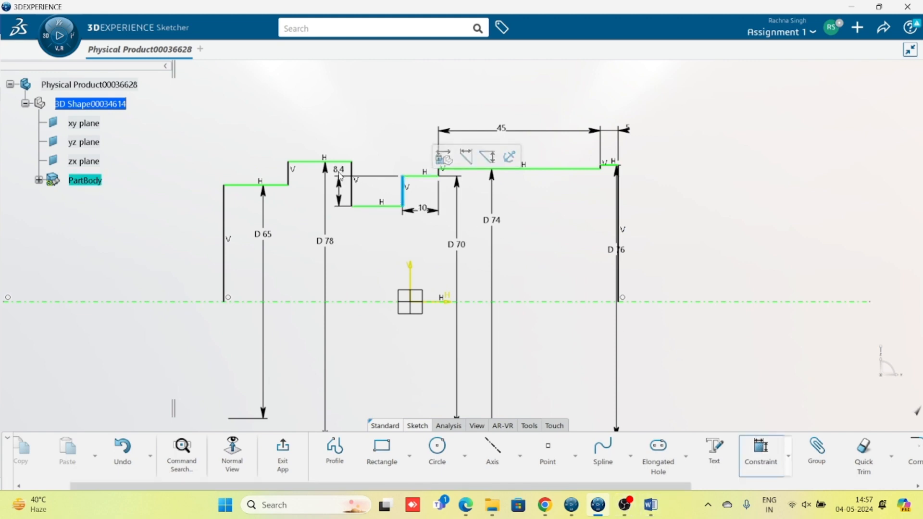
pyautogui.click(354, 190)
pyautogui.click(375, 126)
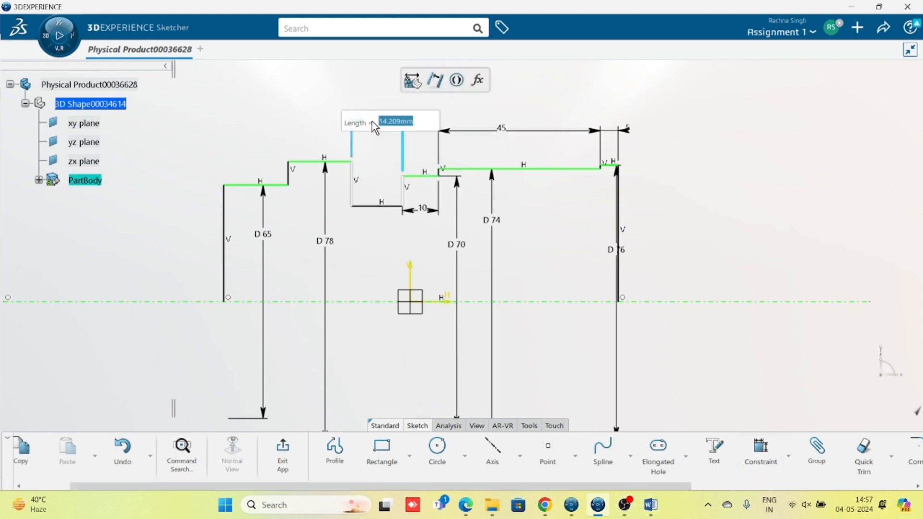
pyautogui.write('22')
pyautogui.press('Return')
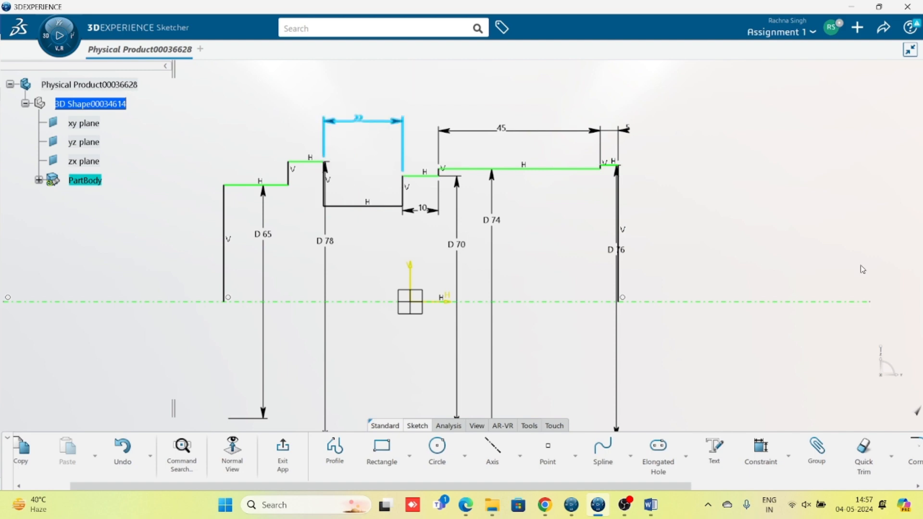
pyautogui.click(779, 212)
# Step: Recheck the Assignment 5 drawing in Word and add a 48 mm length dimension to the profile's second horizontal segment from the left
pyautogui.click(648, 505)
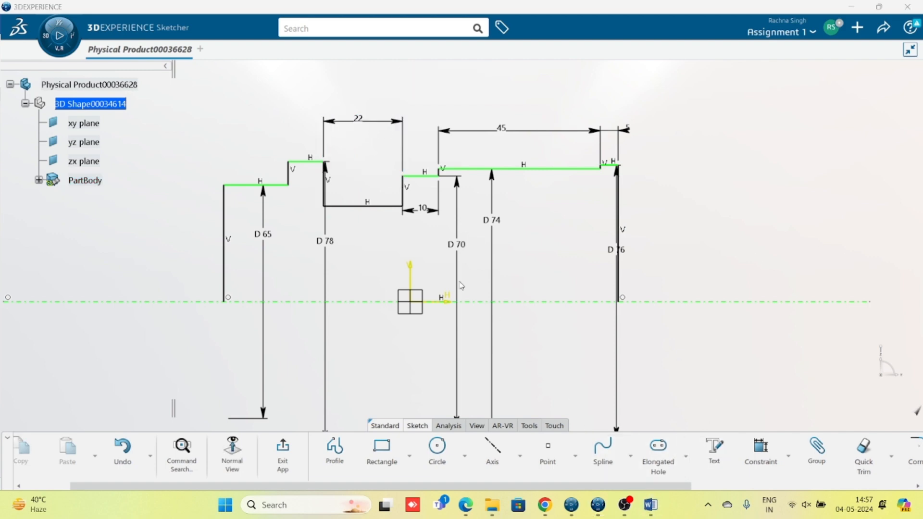
pyautogui.click(651, 504)
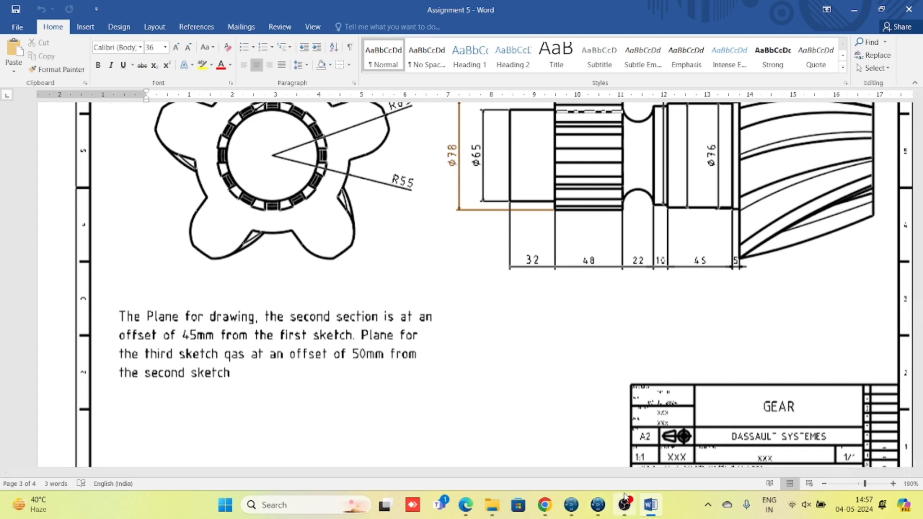
pyautogui.click(598, 504)
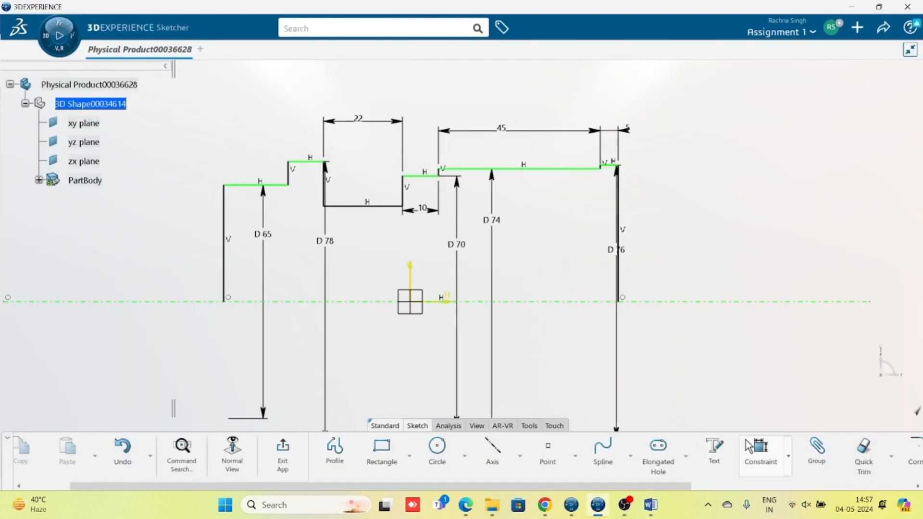
pyautogui.click(317, 162)
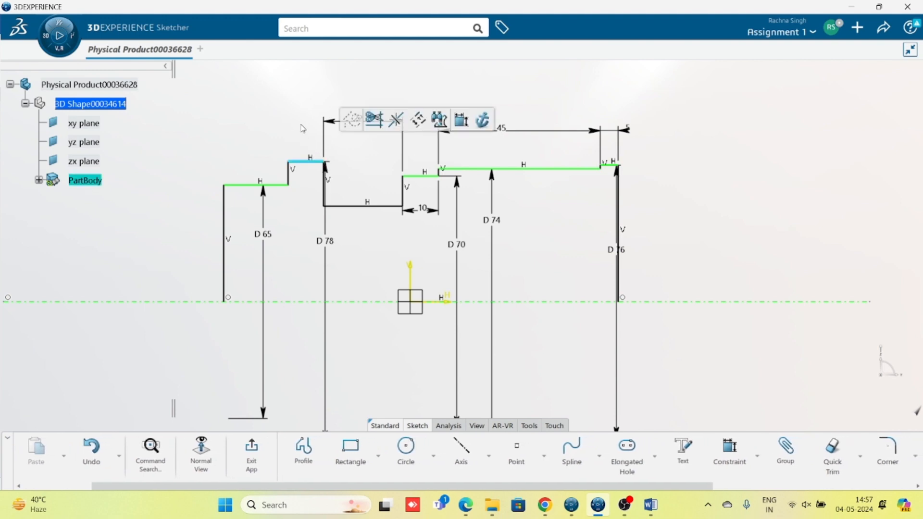
pyautogui.click(729, 448)
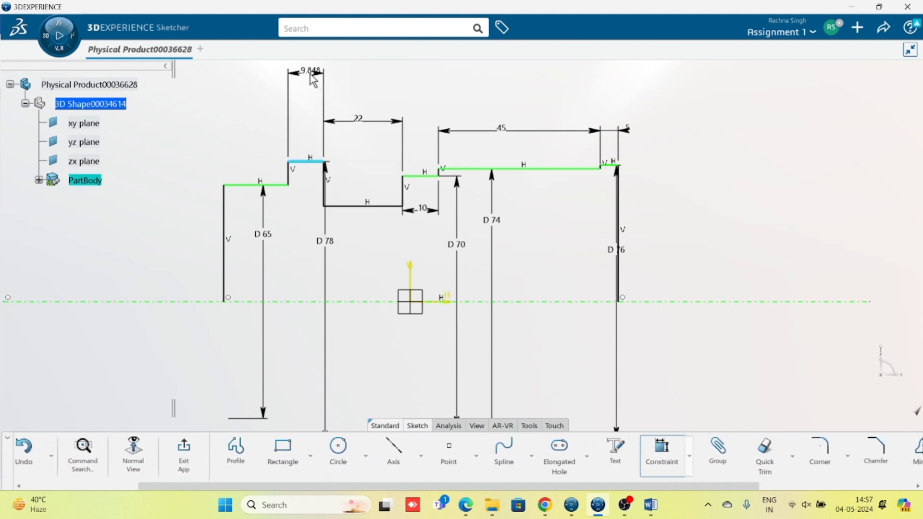
pyautogui.doubleClick(306, 92)
pyautogui.write('48')
pyautogui.press('Return')
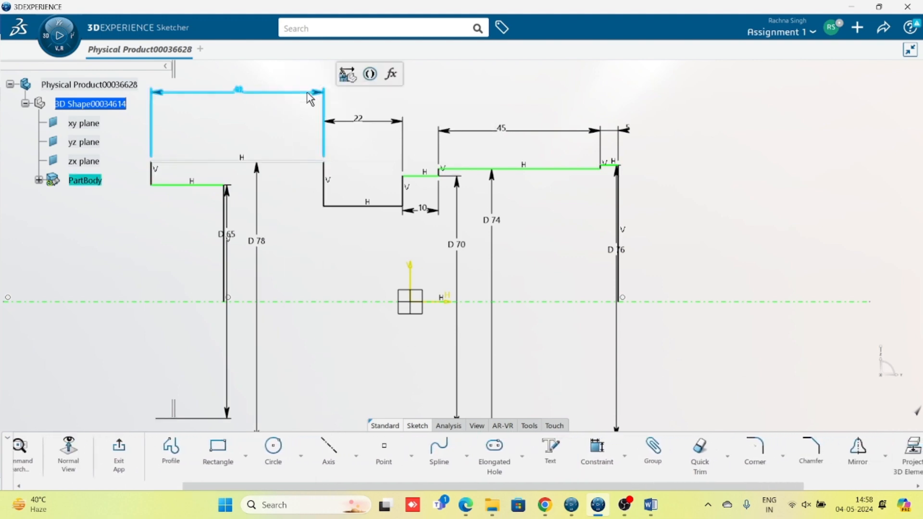
pyautogui.click(311, 261)
# Step: Move the profile's left vertical end line outward so the 65 mm diameter segment extends beyond the 78 mm diameter step
pyautogui.moveTo(333, 268); pyautogui.dragTo(611, 289, button='middle')
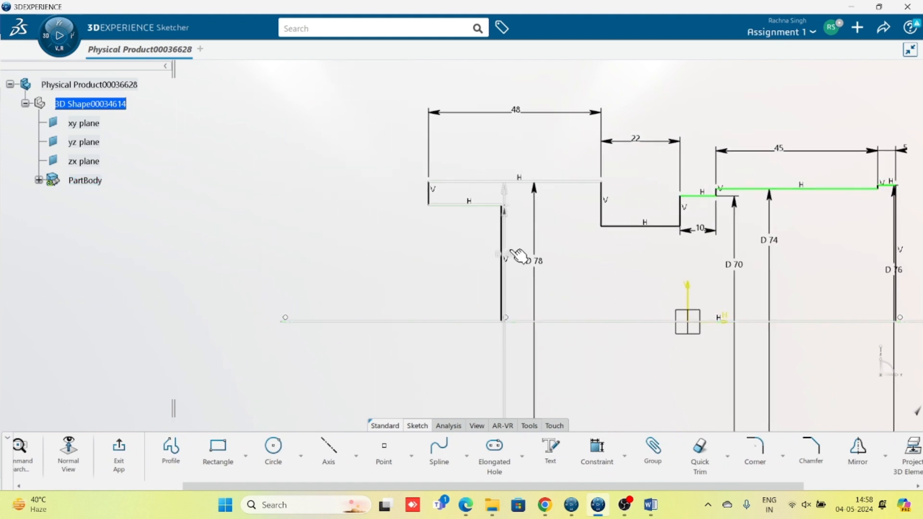
pyautogui.moveTo(502, 246); pyautogui.dragTo(315, 235)
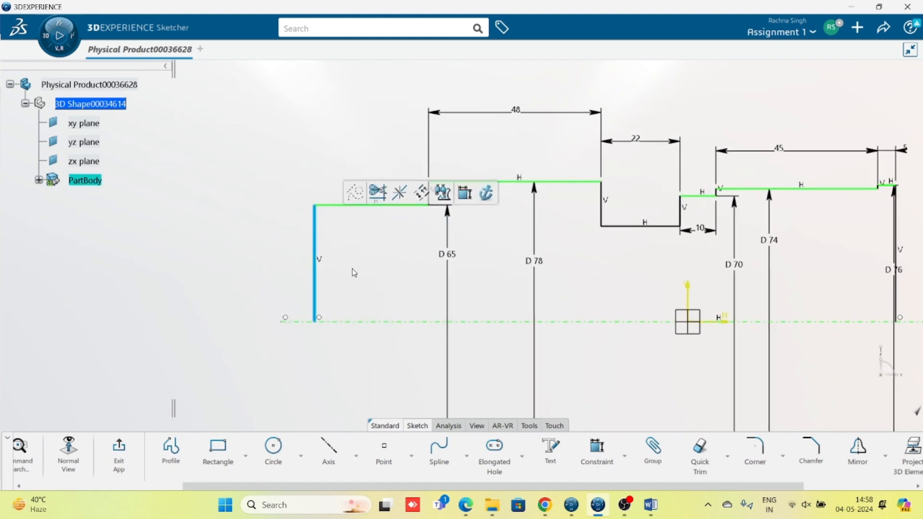
pyautogui.click(352, 270)
# Step: Add a 32 mm length dimension to the profile's leftmost horizontal segment
pyautogui.click(597, 452)
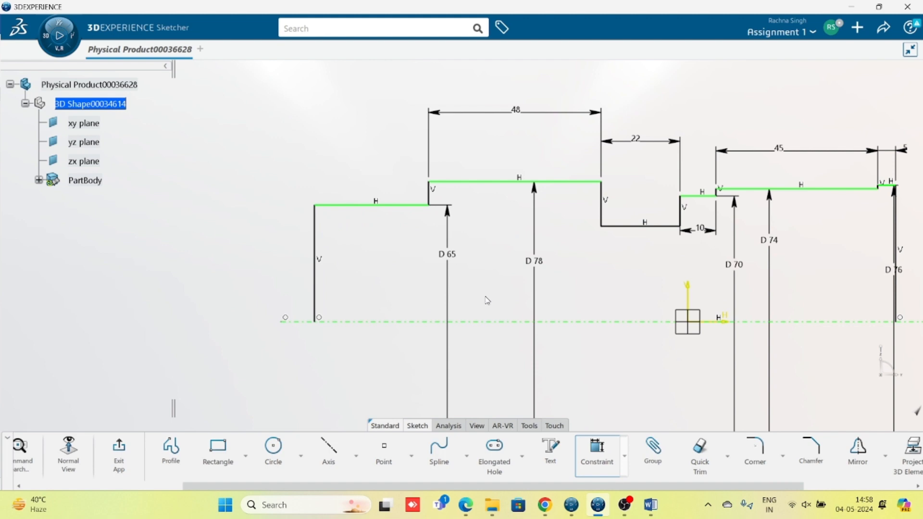
pyautogui.click(396, 205)
pyautogui.click(380, 155)
pyautogui.write('32')
pyautogui.press('Return')
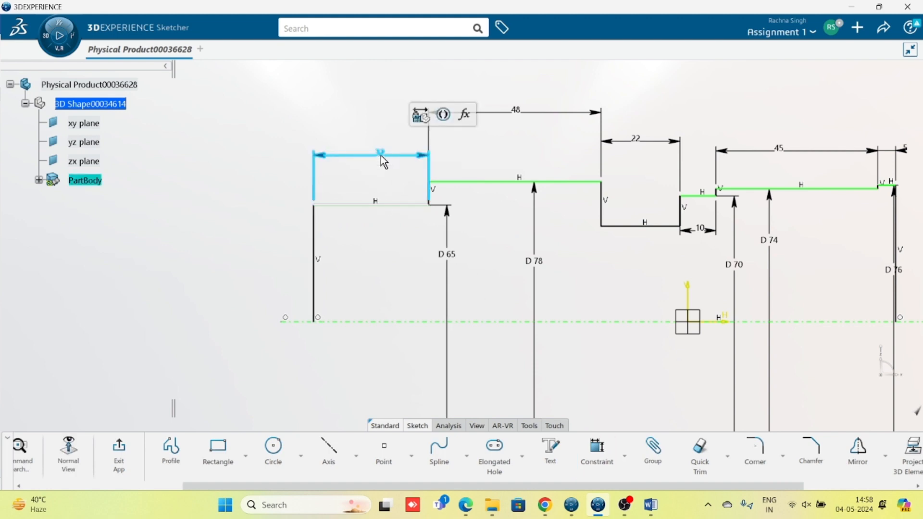
pyautogui.click(353, 270)
# Step: Move the profile's right vertical end line closer to the sketch origin and constrain it coincident with the vertical axis
pyautogui.moveTo(576, 290)
pyautogui.mouseDown(button='middle')
pyautogui.moveTo(469, 270)
pyautogui.moveTo(473, 284)
pyautogui.mouseUp(button='middle')
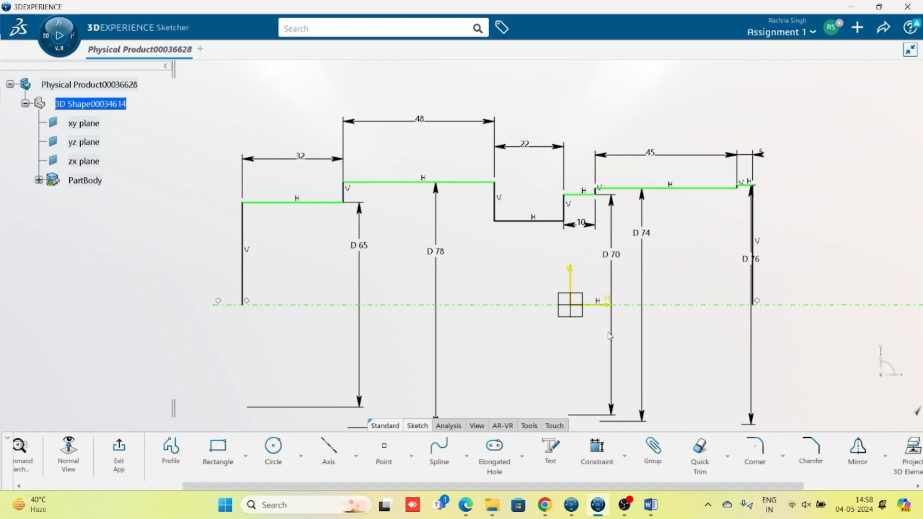
pyautogui.moveTo(622, 303); pyautogui.dragTo(513, 279, button='middle')
pyautogui.moveTo(428, 261); pyautogui.dragTo(474, 282, button='middle')
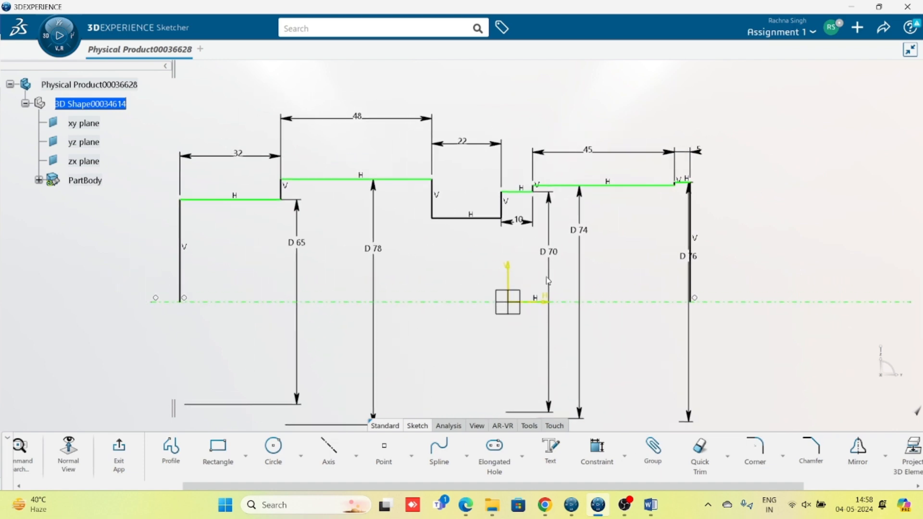
pyautogui.click(700, 219)
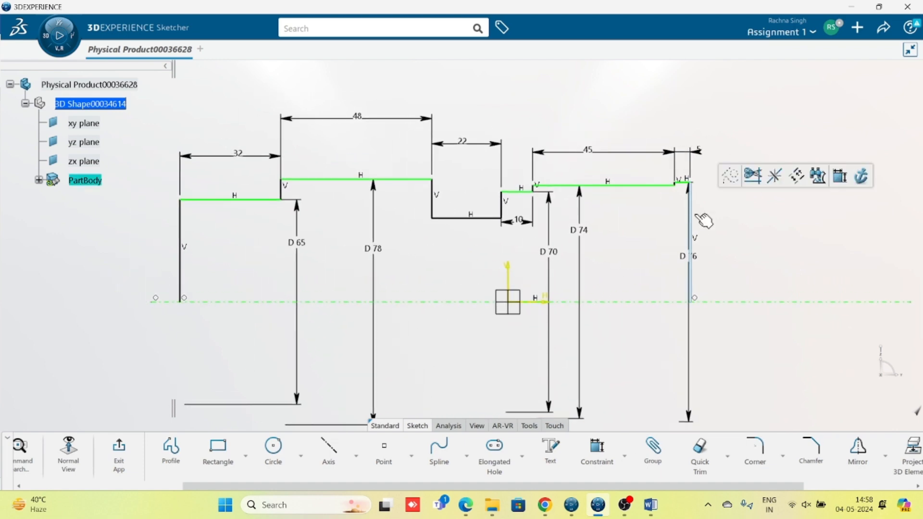
pyautogui.moveTo(700, 219); pyautogui.dragTo(568, 219)
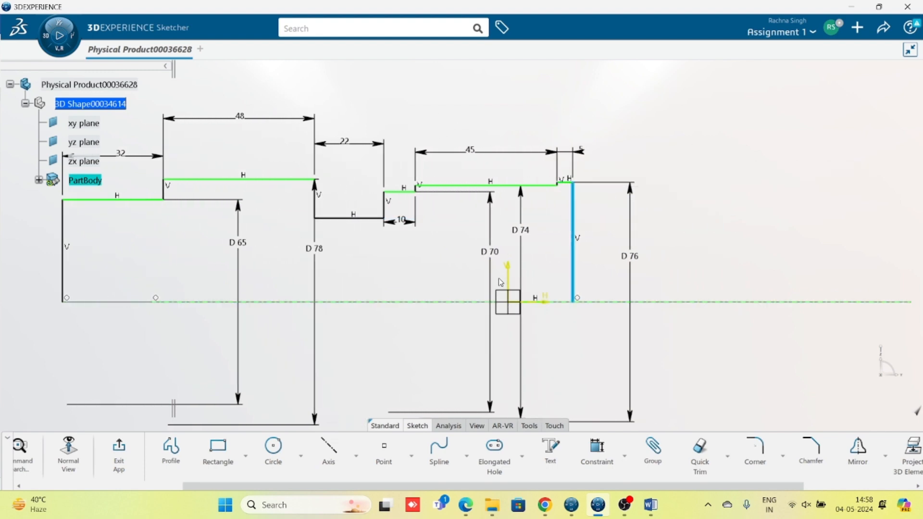
pyautogui.click(600, 447)
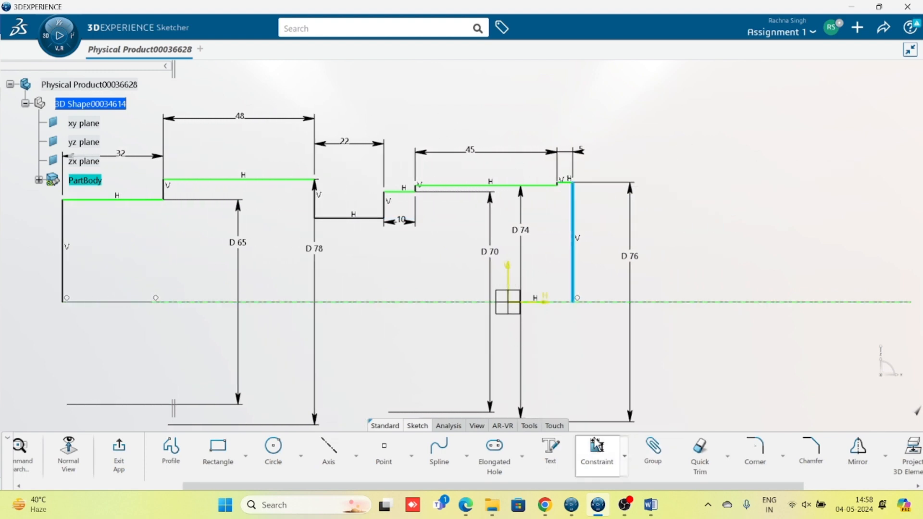
pyautogui.click(508, 275)
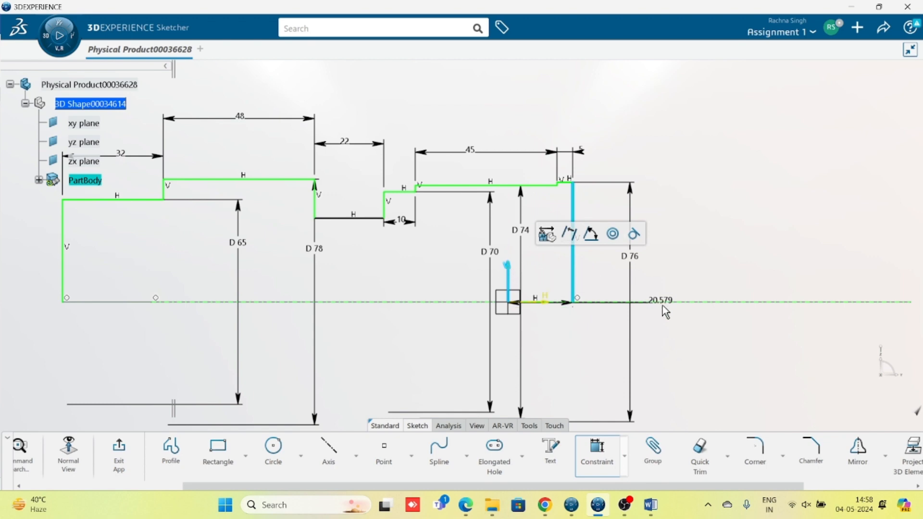
pyautogui.rightClick(675, 339)
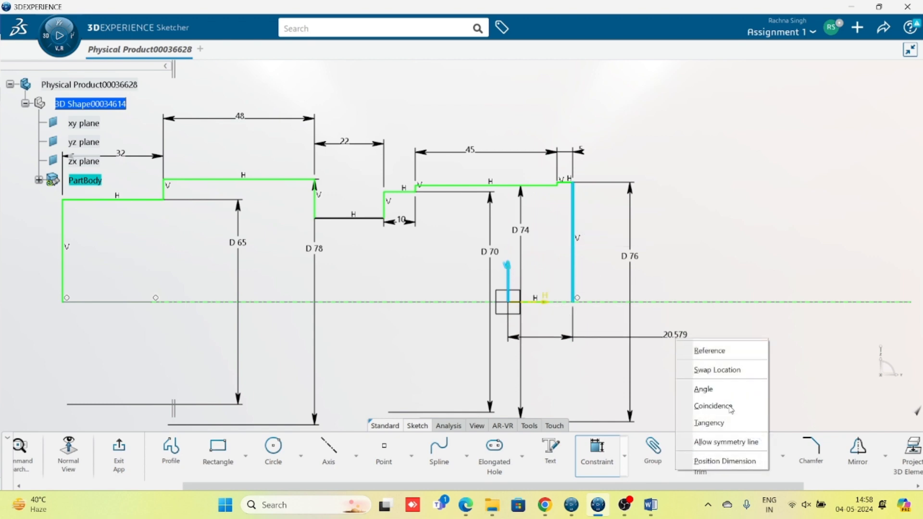
pyautogui.click(713, 406)
# Step: Delete the groove's horizontal bottom line and check the groove's shape in the Assignment 5 drawing in Word, returning to the sketch
pyautogui.moveTo(404, 287)
pyautogui.mouseDown(button='middle')
pyautogui.moveTo(655, 283)
pyautogui.moveTo(523, 287)
pyautogui.mouseUp(button='middle')
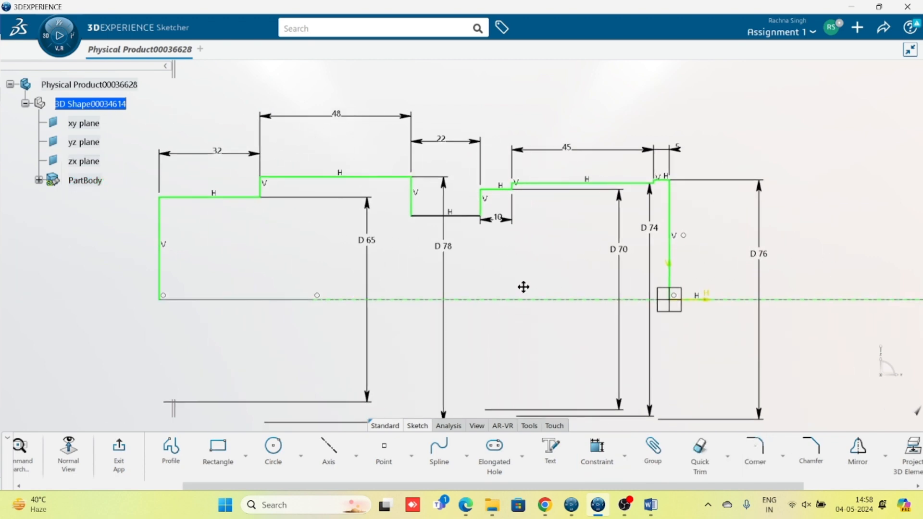
pyautogui.click(461, 216)
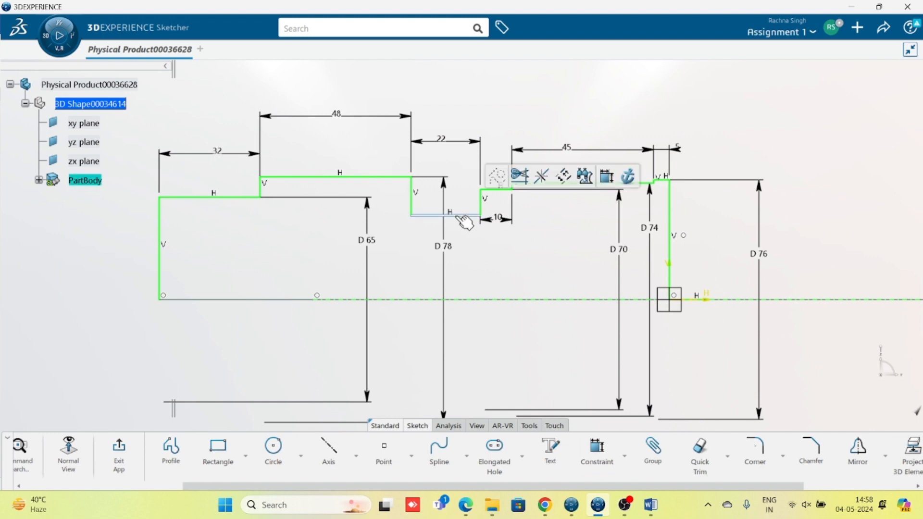
pyautogui.press('Delete')
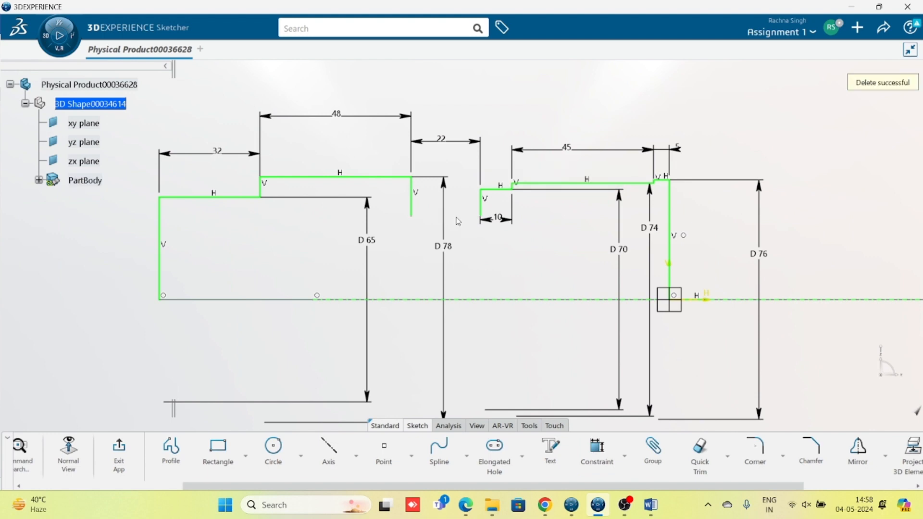
pyautogui.click(653, 504)
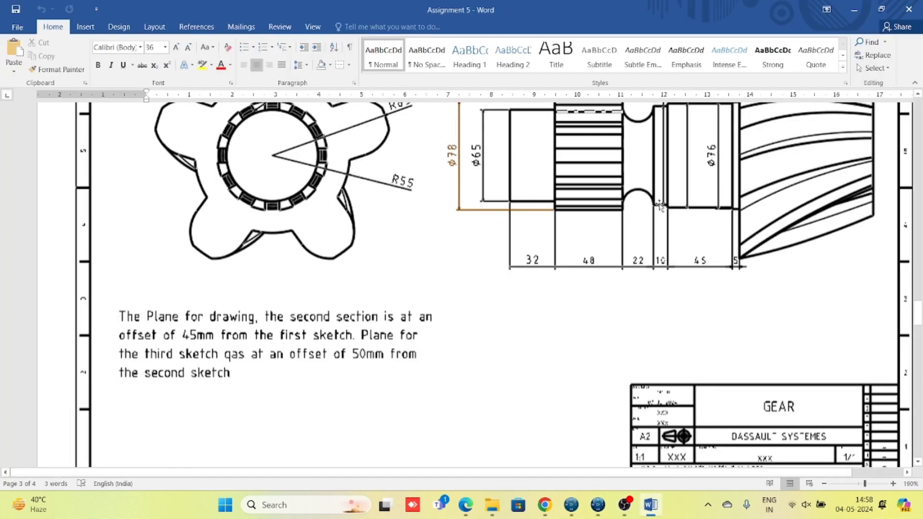
pyautogui.moveTo(598, 504)
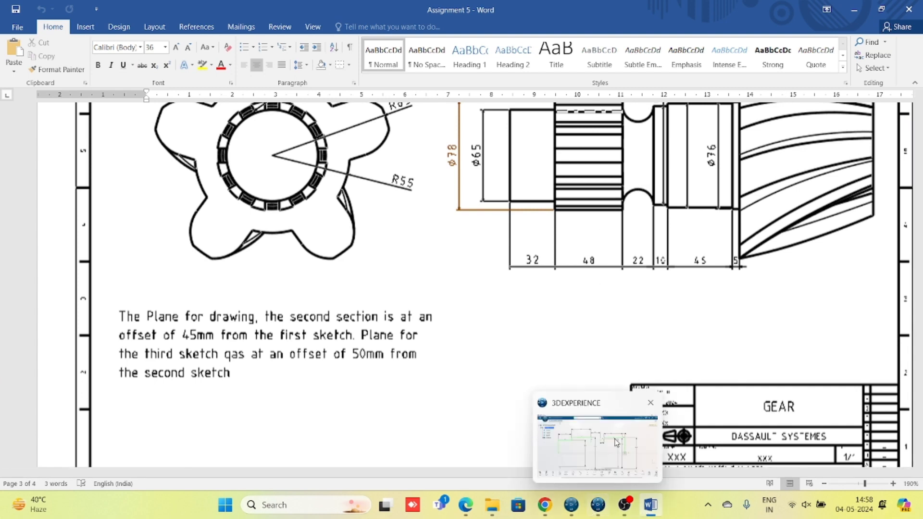
pyautogui.moveTo(626, 403)
pyautogui.click(625, 433)
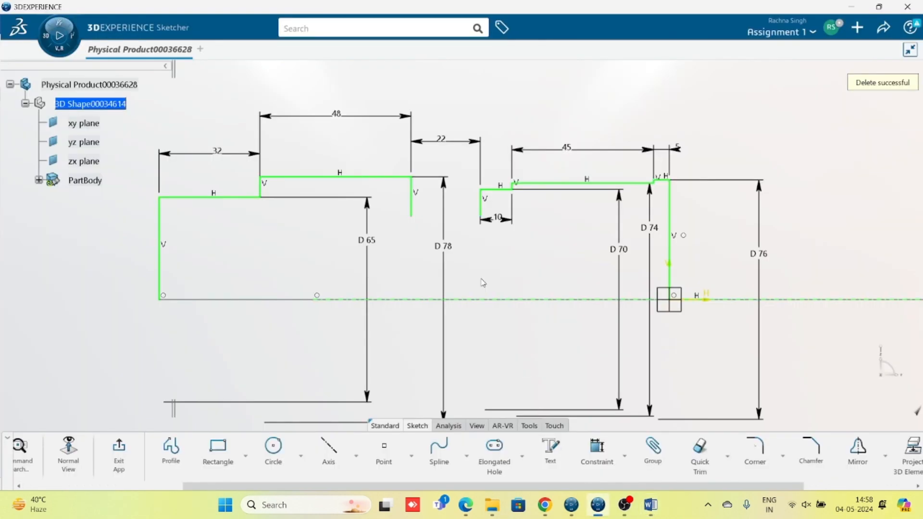
# Step: Draw a circle centred in the groove gap, level with the 70 mm diameter segment and touching the groove's right vertical side
pyautogui.moveTo(633, 485); pyautogui.dragTo(680, 483)
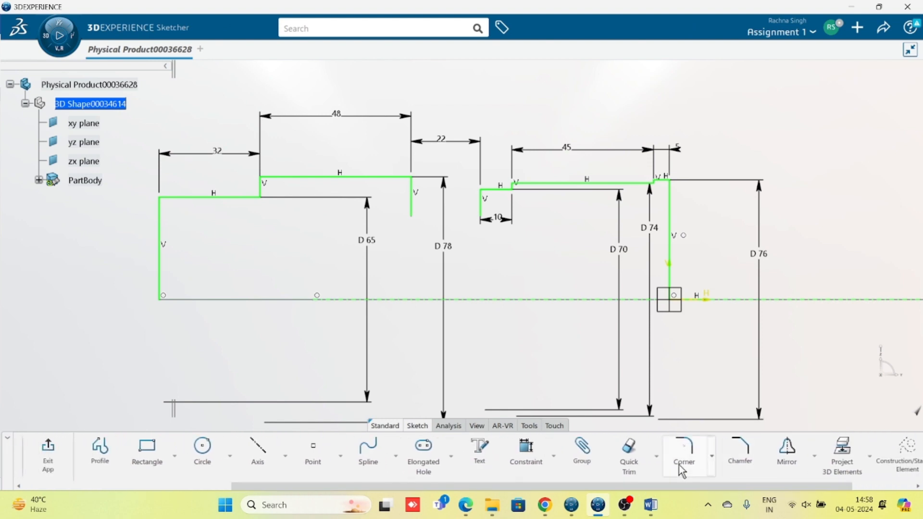
pyautogui.click(710, 459)
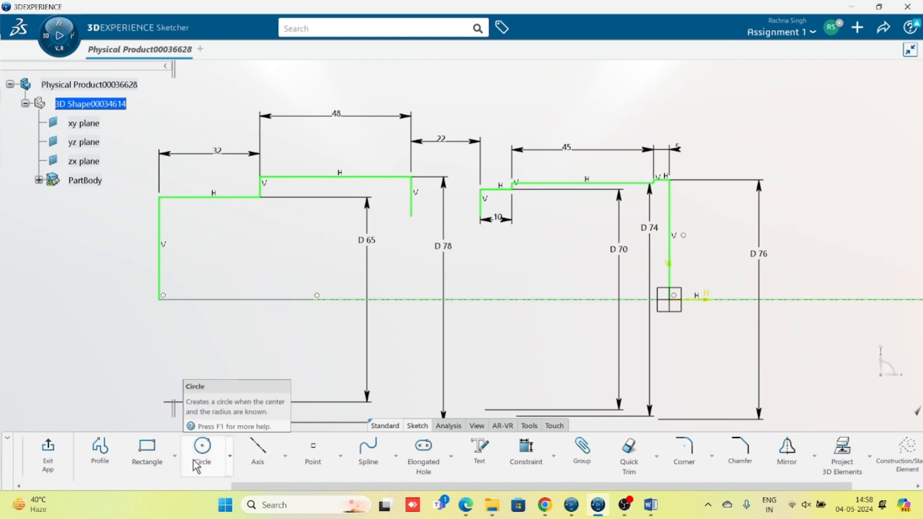
pyautogui.click(202, 448)
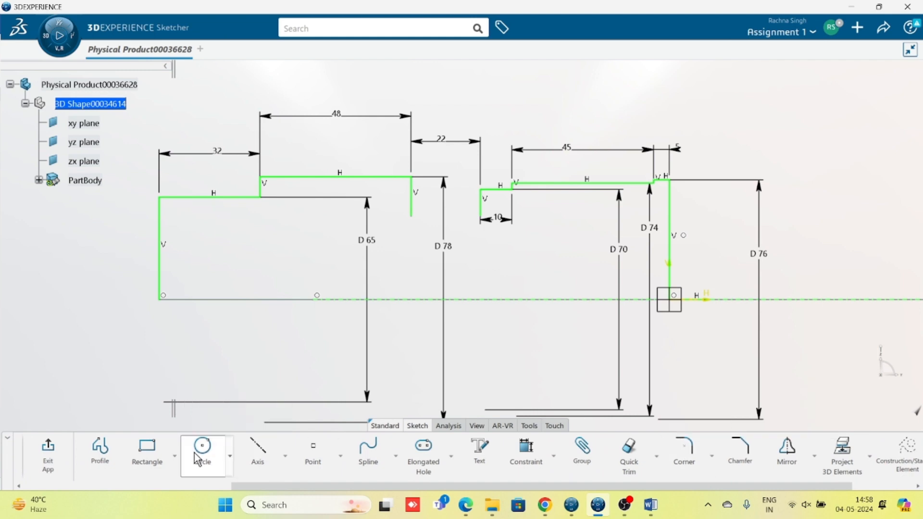
pyautogui.click(446, 190)
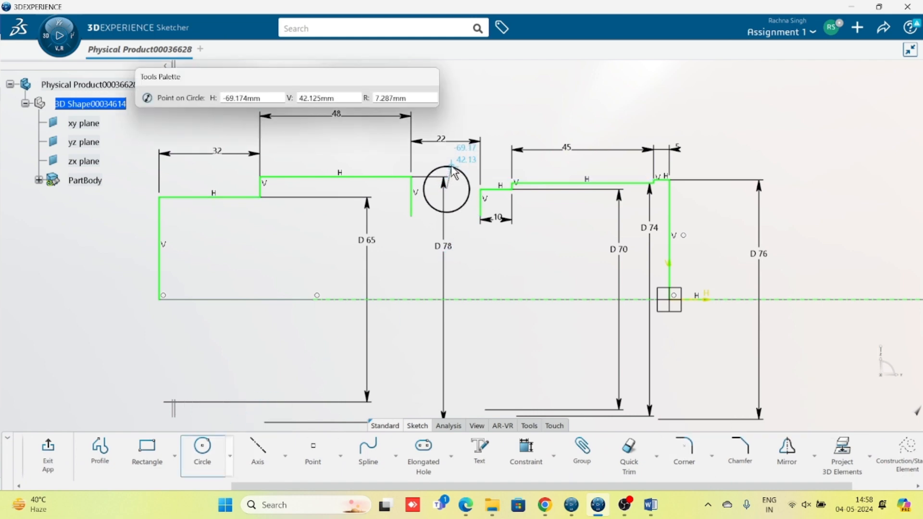
pyautogui.click(454, 158)
pyautogui.click(547, 285)
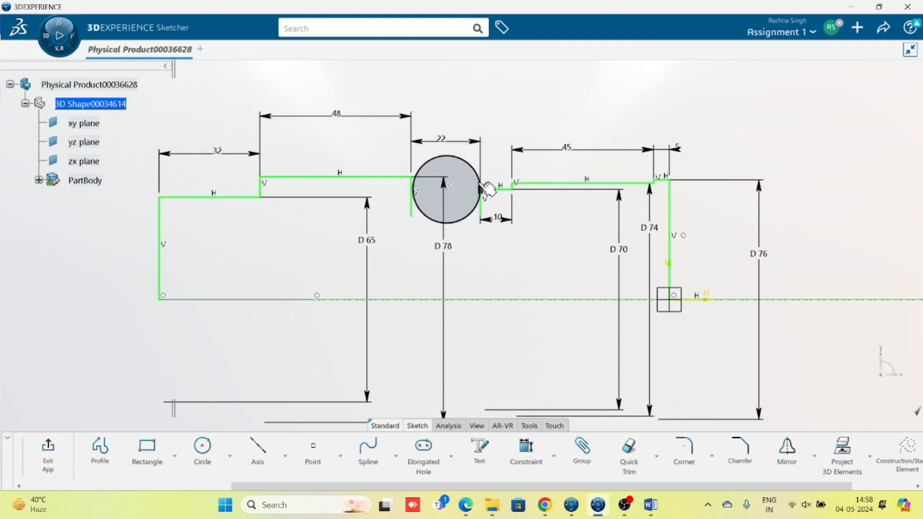
# Step: Apply a tangency constraint between the circle and the groove's left vertical side
pyautogui.click(429, 218)
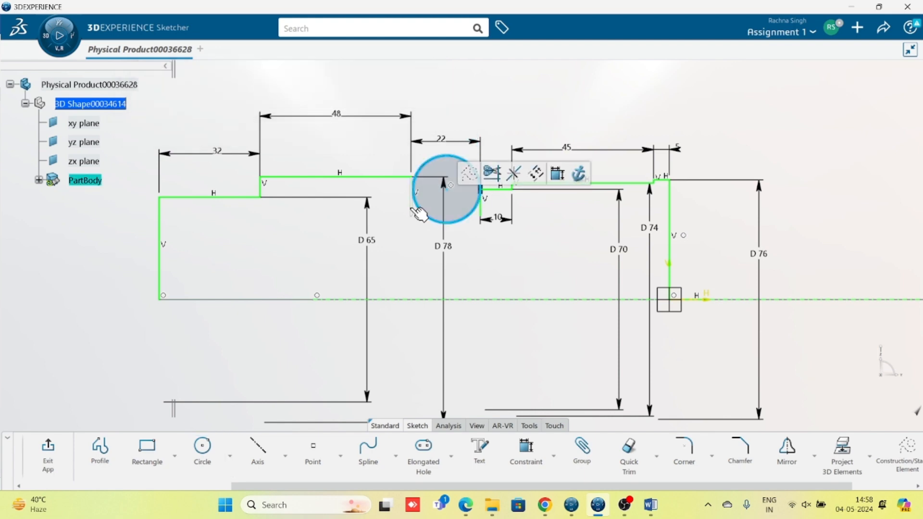
pyautogui.keyDown('ctrl'); pyautogui.click(413, 210); pyautogui.keyUp('ctrl')
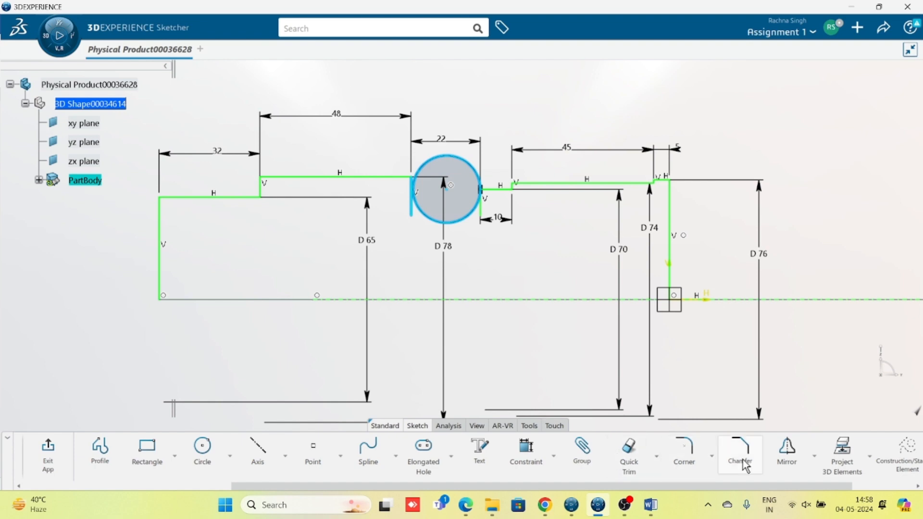
pyautogui.click(554, 456)
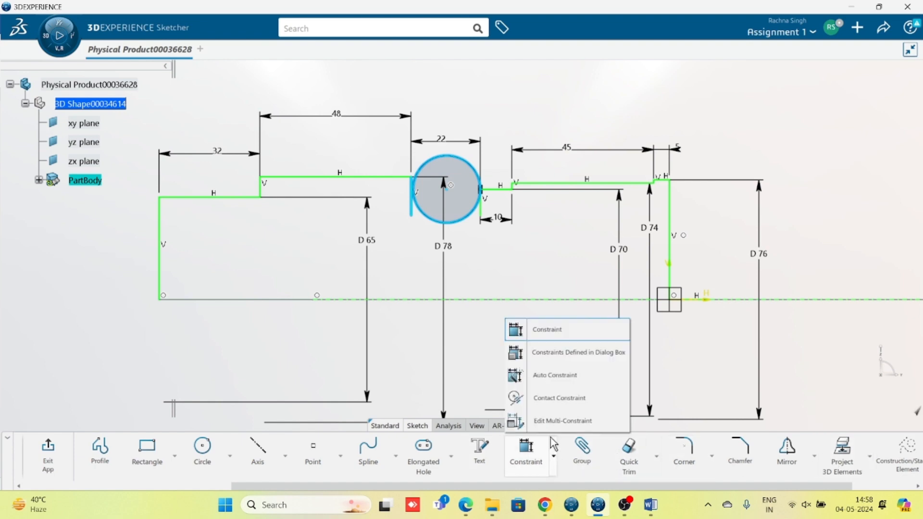
pyautogui.click(552, 355)
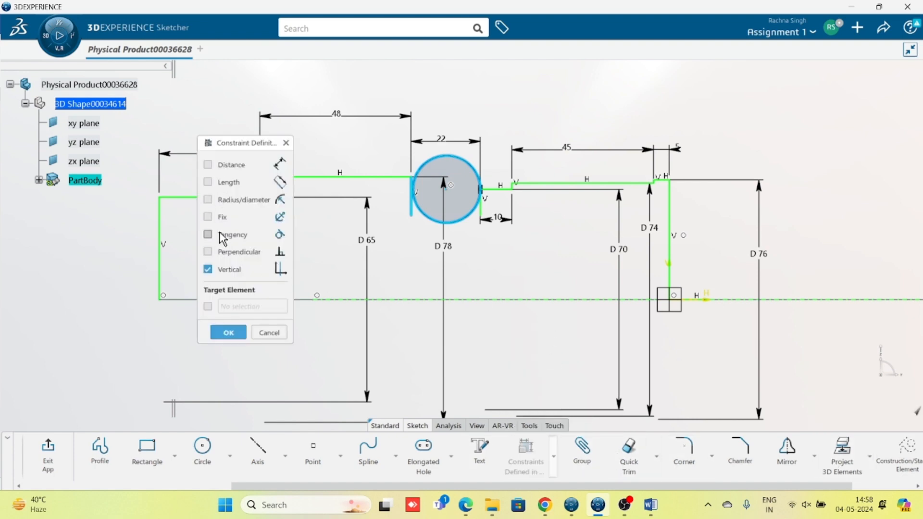
pyautogui.click(226, 236)
pyautogui.click(229, 332)
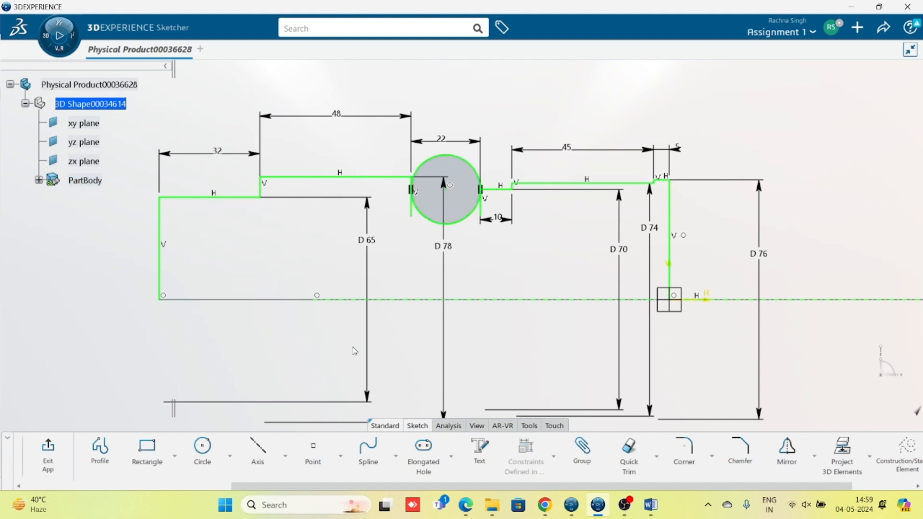
# Step: Trim away the circle's upper arc and the lower stub of the groove's left vertical side, leaving a semicircular groove bottom
pyautogui.moveTo(491, 323); pyautogui.dragTo(491, 340, button='middle')
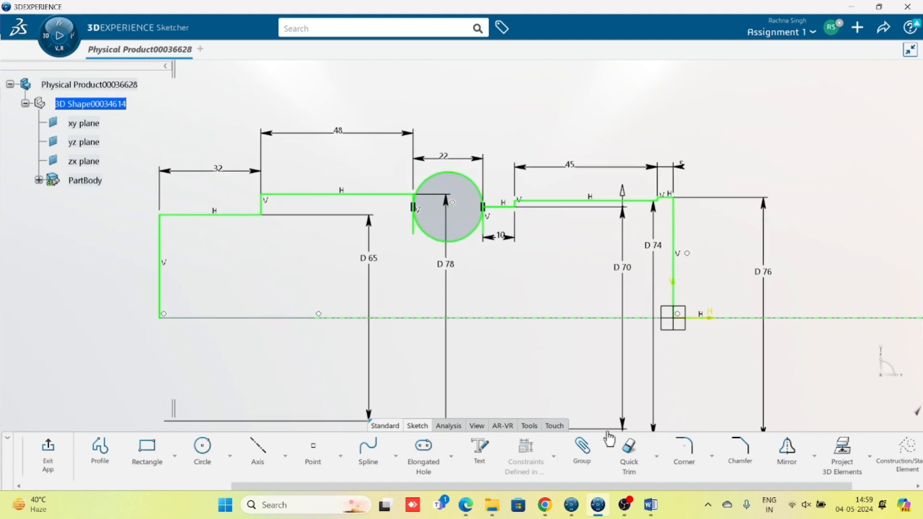
pyautogui.click(629, 448)
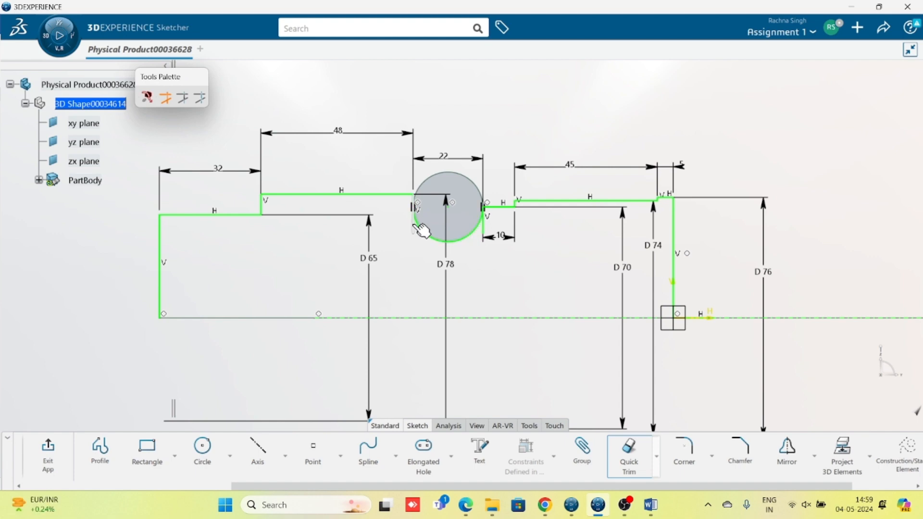
pyautogui.scroll(5, 471, 226)
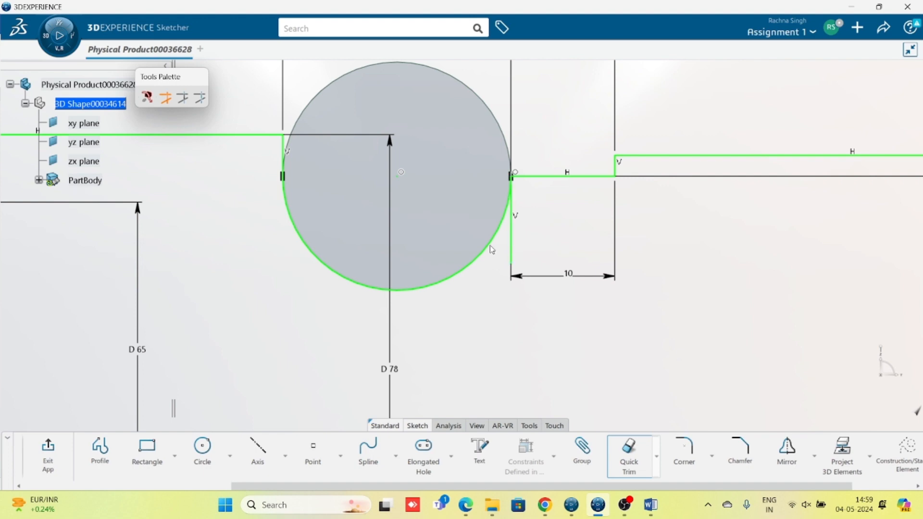
pyautogui.click(514, 257)
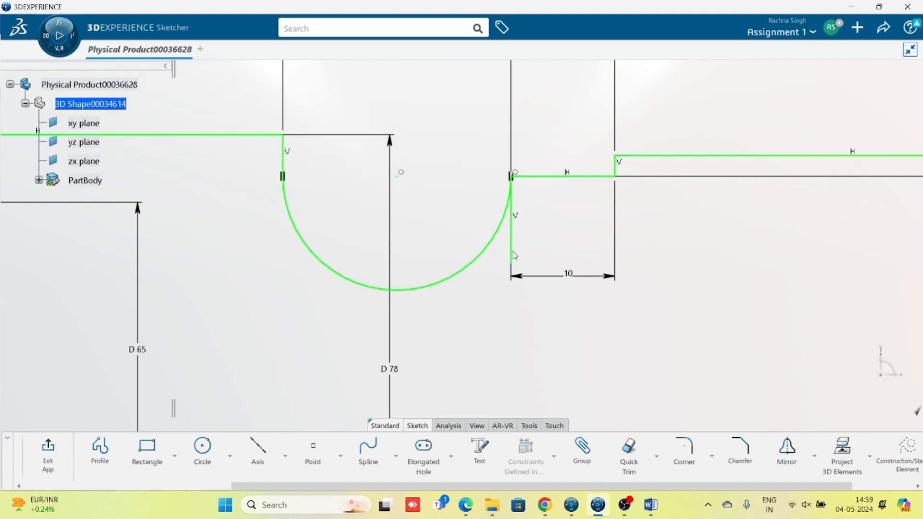
# Step: Convert the groove's right vertical line into a construction element
pyautogui.click(513, 254)
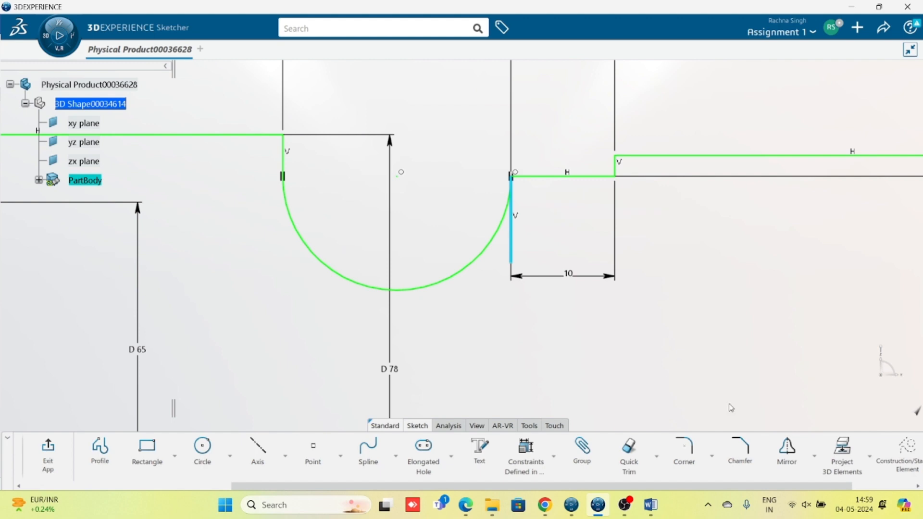
pyautogui.click(915, 452)
pyautogui.scroll(-5, 651, 383)
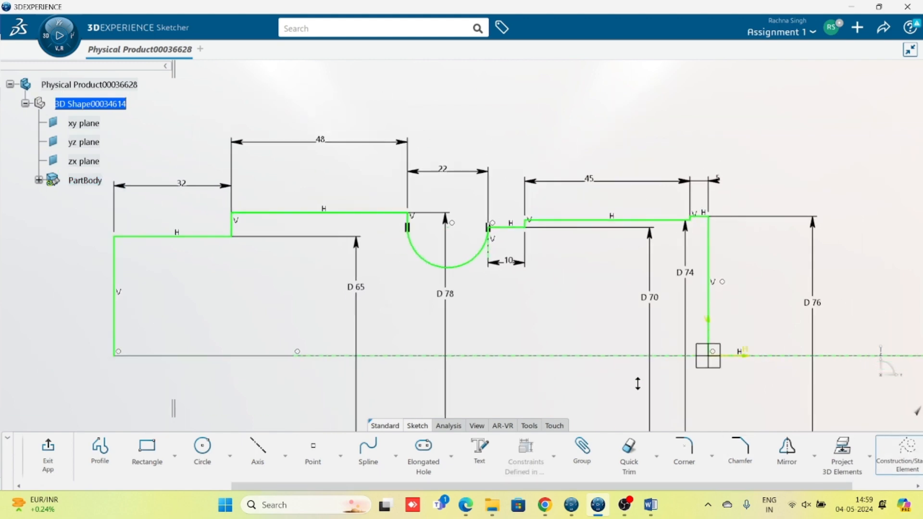
pyautogui.moveTo(637, 383); pyautogui.dragTo(618, 340, button='middle')
pyautogui.click(617, 333)
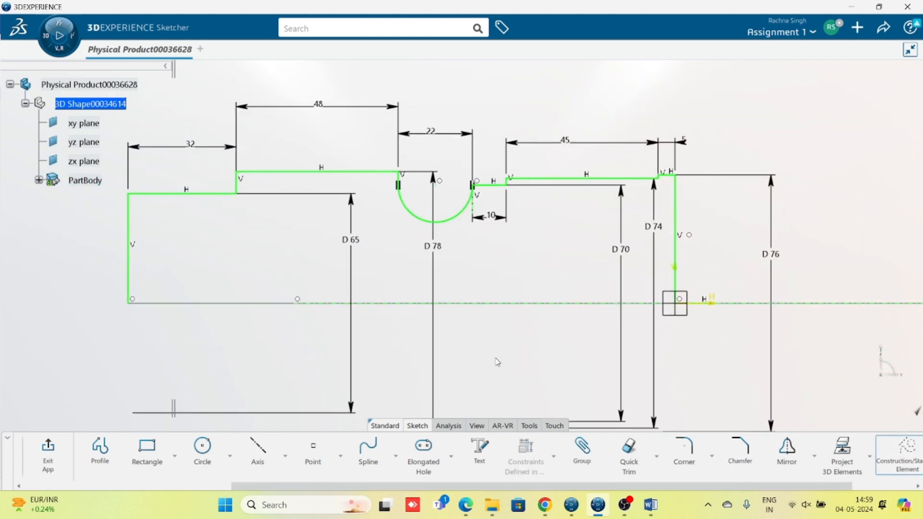
pyautogui.moveTo(510, 366)
pyautogui.mouseDown(button='middle')
pyautogui.moveTo(512, 315)
pyautogui.moveTo(522, 355)
pyautogui.mouseUp(button='middle')
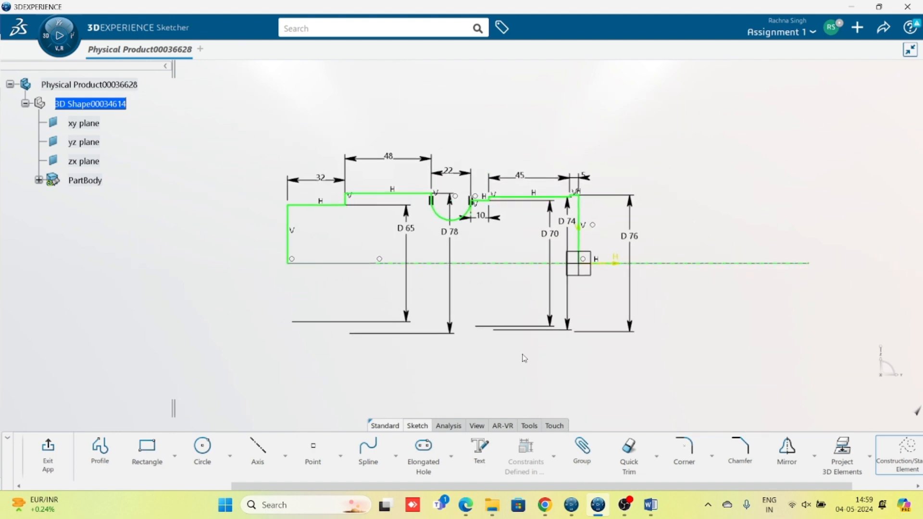
# Step: Exit the sketch and revolve the stepped profile 360 degrees about the sketch axis as a solid Shaft
pyautogui.click(48, 452)
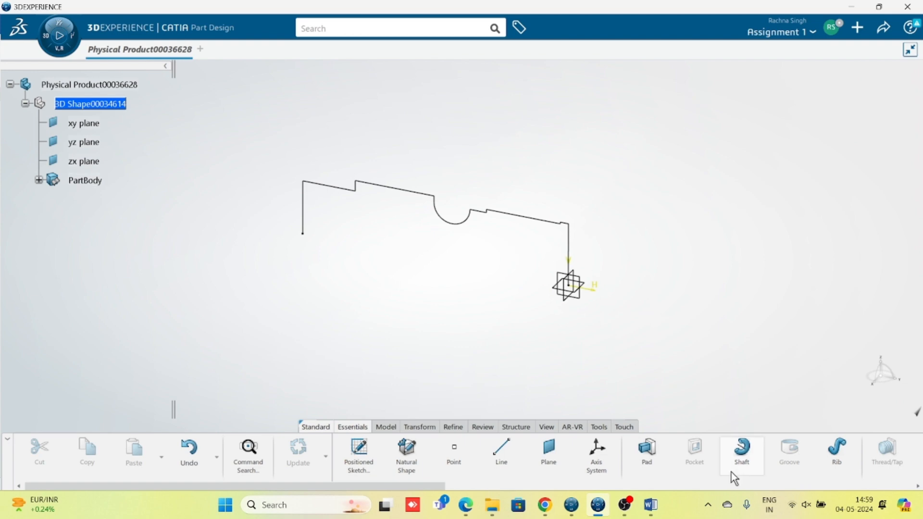
pyautogui.click(742, 455)
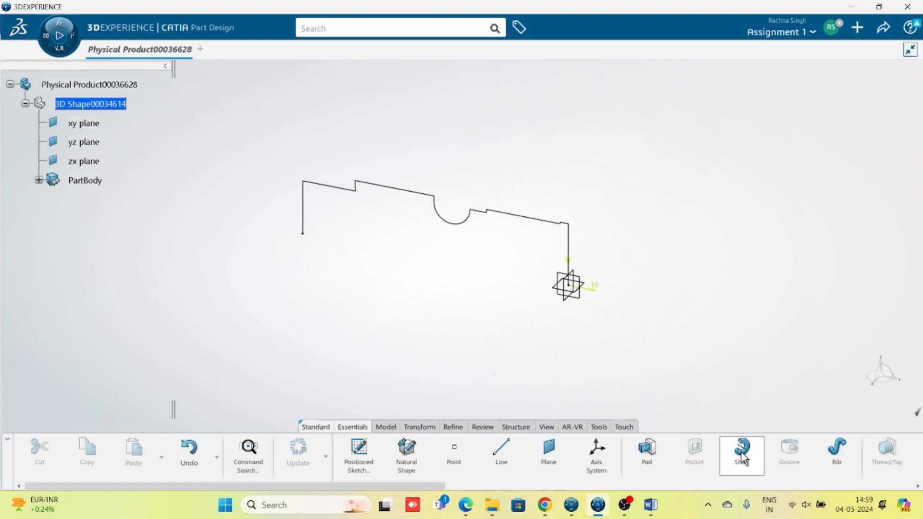
pyautogui.click(575, 241)
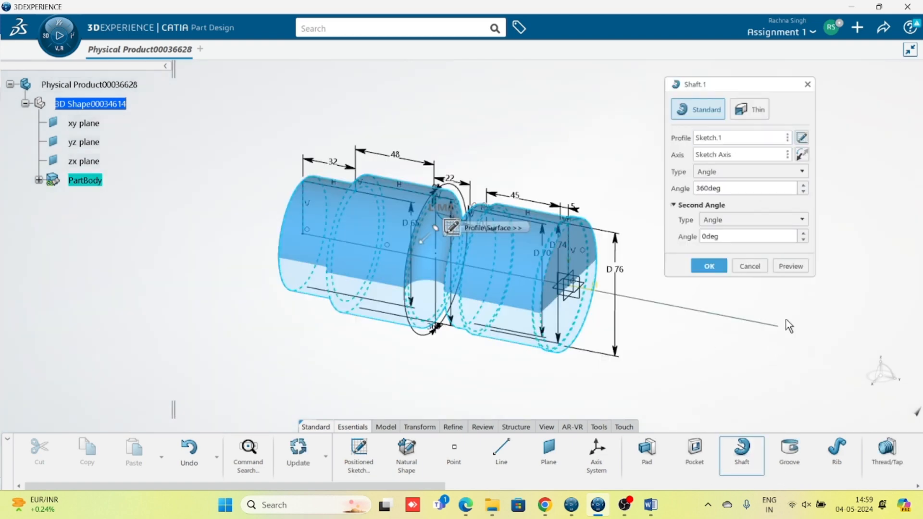
pyautogui.click(709, 266)
pyautogui.moveTo(499, 269); pyautogui.dragTo(391, 326, button='middle')
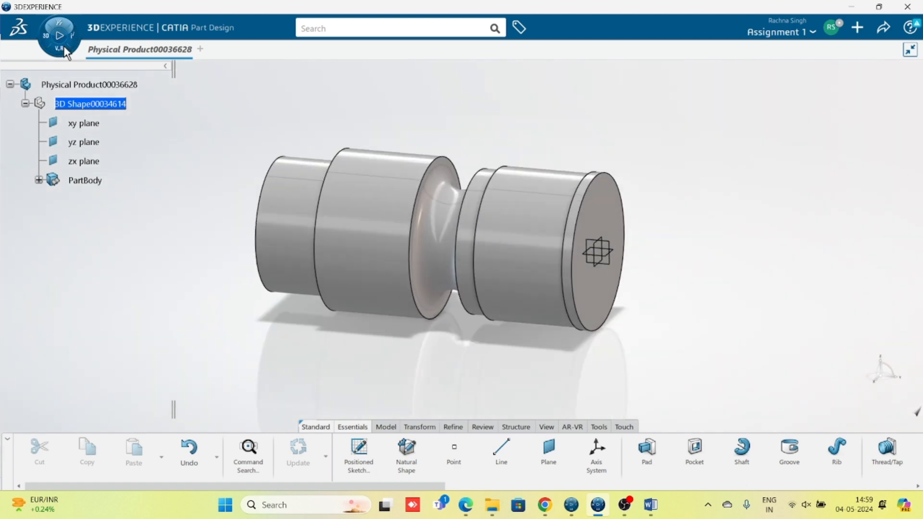
# Step: Open the Drafting app and create a new drawing with the default title and normal design range
pyautogui.click(44, 39)
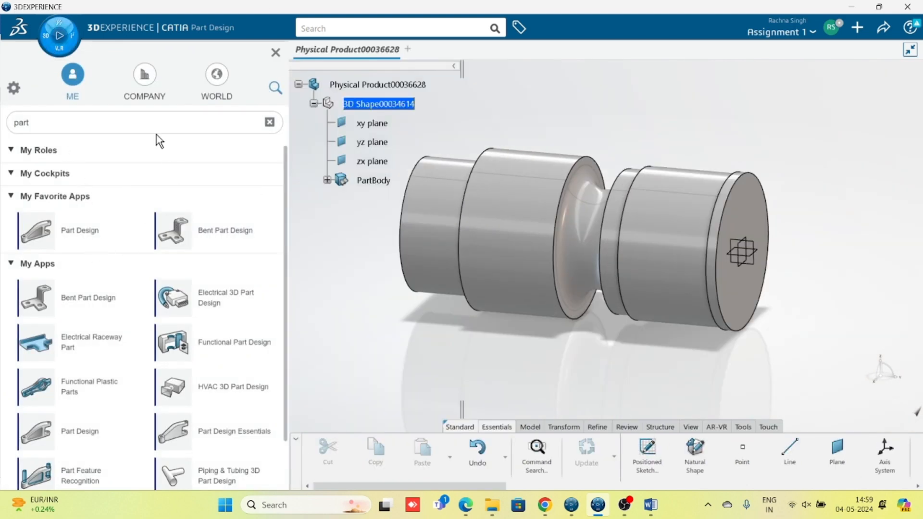
pyautogui.write('dr')
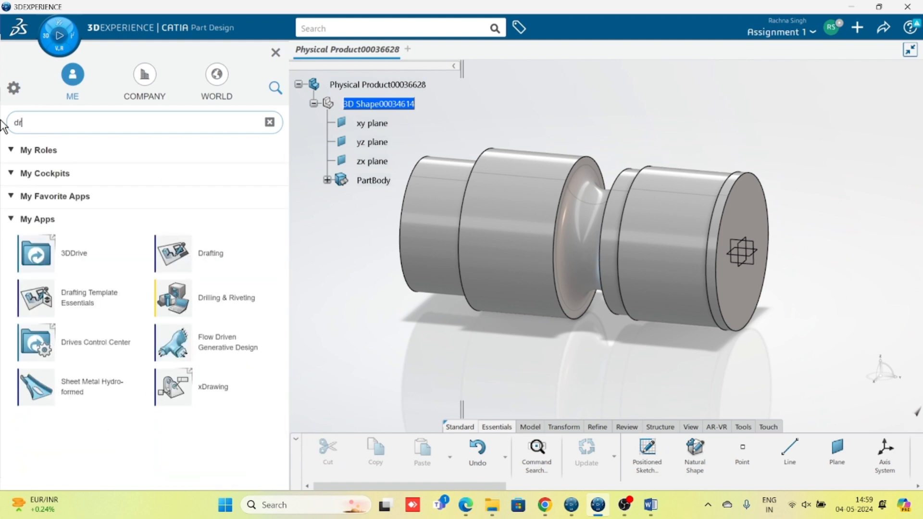
pyautogui.write('afting')
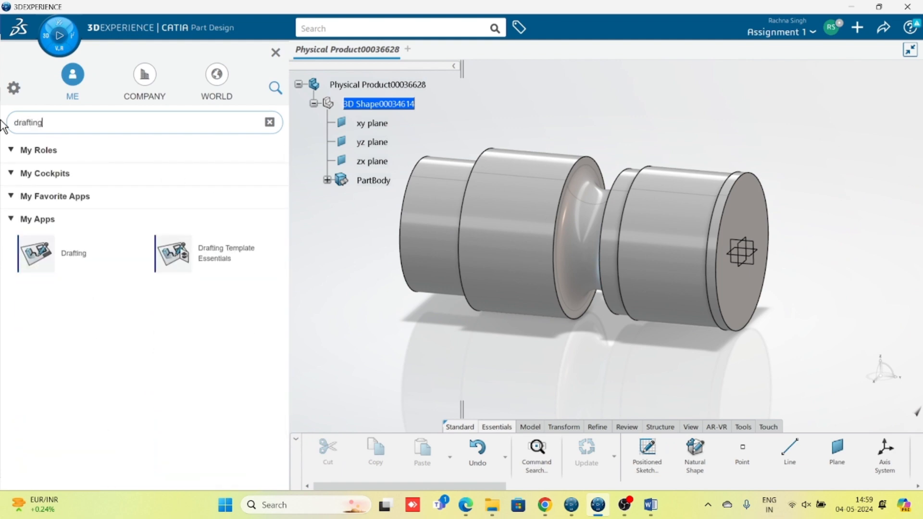
pyautogui.click(65, 253)
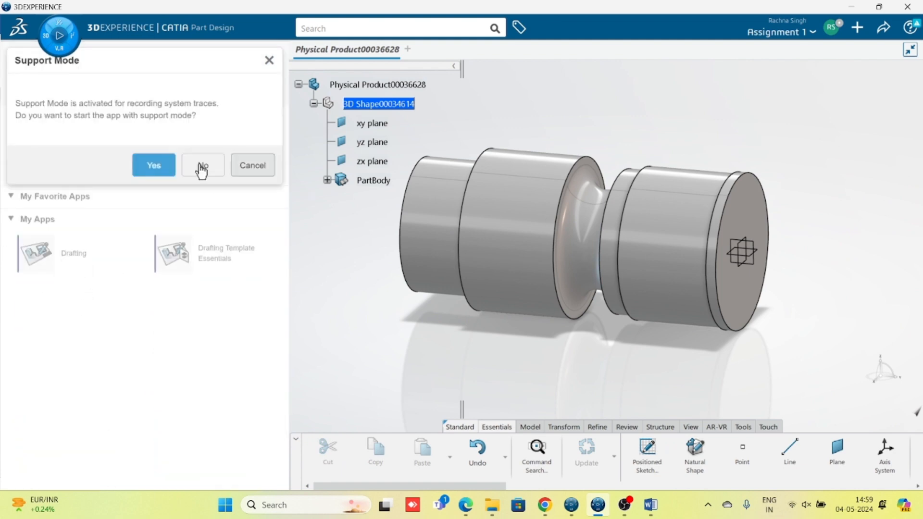
pyautogui.click(154, 164)
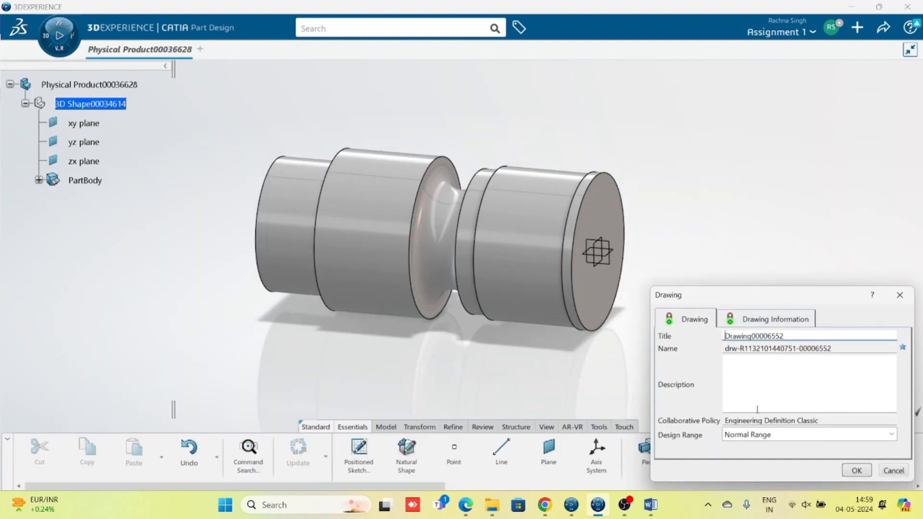
pyautogui.click(850, 464)
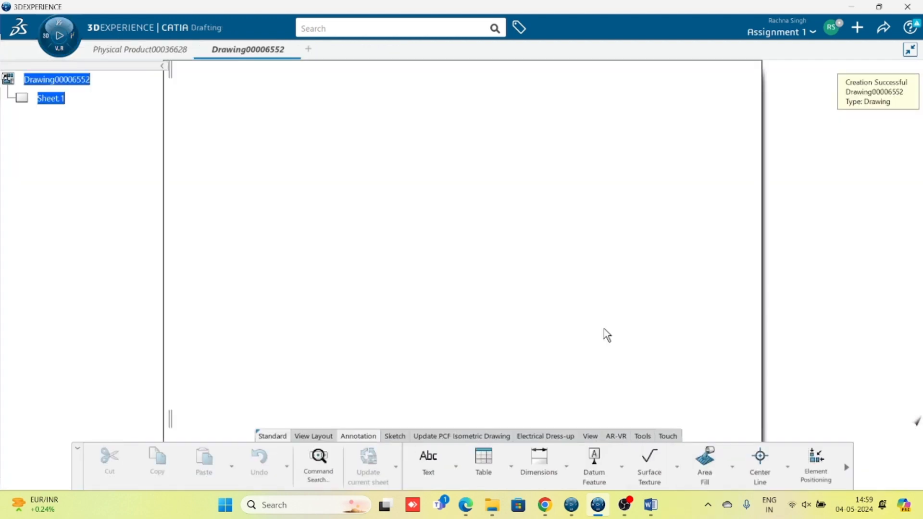
# Step: Create a front view of the shaft from its end face, rotated to a side profile with the thin collar on the left
pyautogui.click(312, 436)
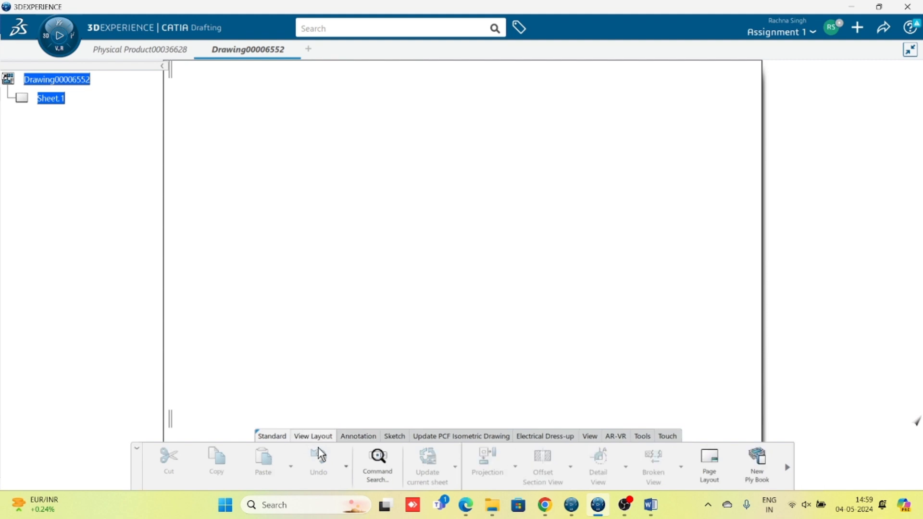
pyautogui.click(516, 467)
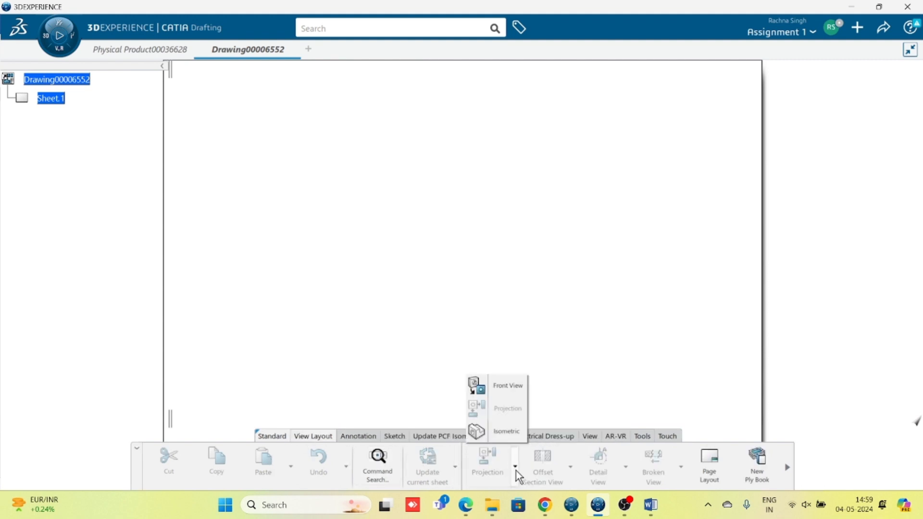
pyautogui.click(500, 385)
pyautogui.hotkey('ctrl', 'Tab')
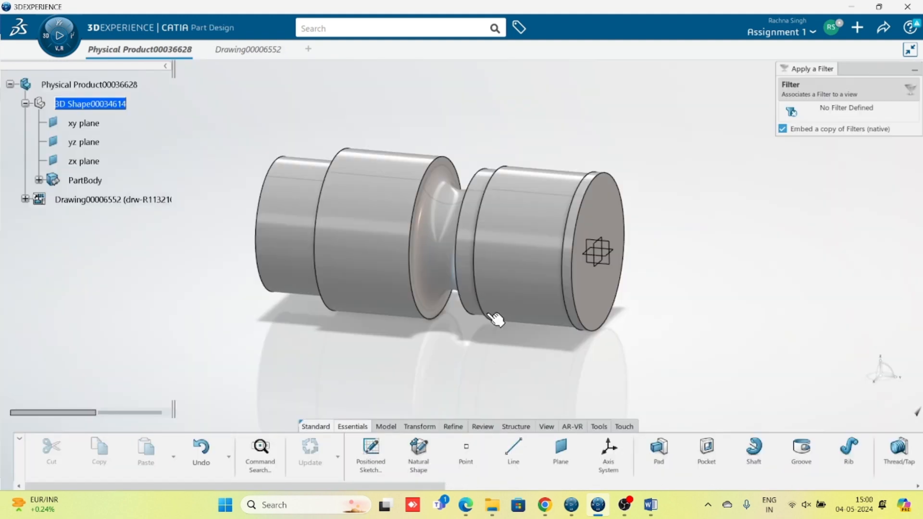
pyautogui.click(608, 204)
pyautogui.click(874, 98)
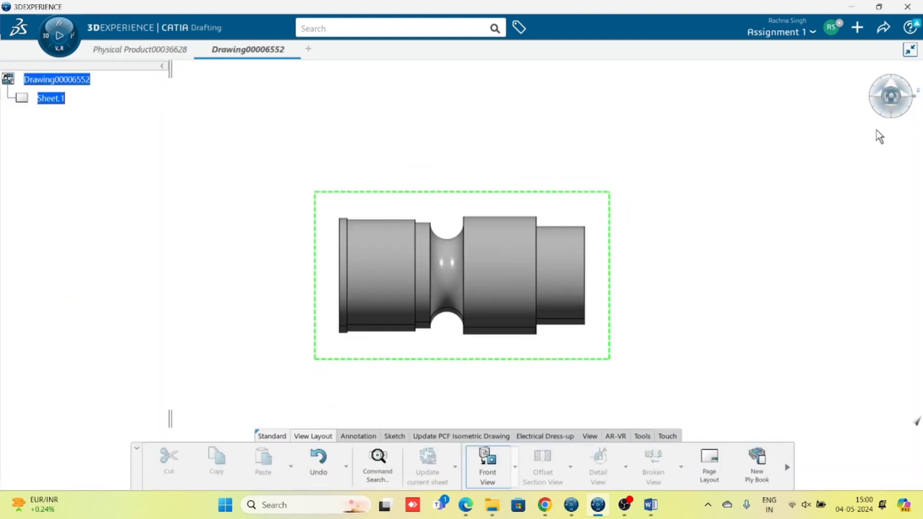
pyautogui.click(630, 332)
pyautogui.moveTo(620, 369); pyautogui.dragTo(602, 297)
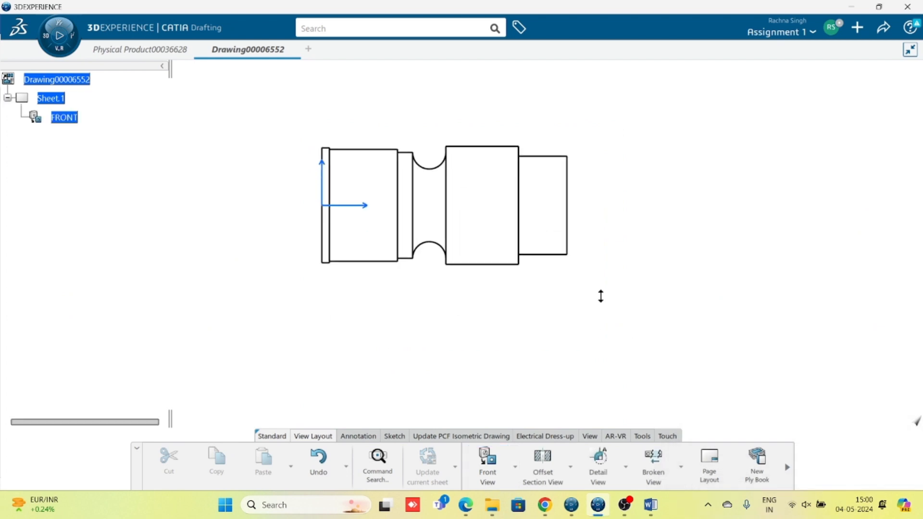
# Step: Delete the front view from the sheet
pyautogui.click(358, 436)
pyautogui.click(548, 459)
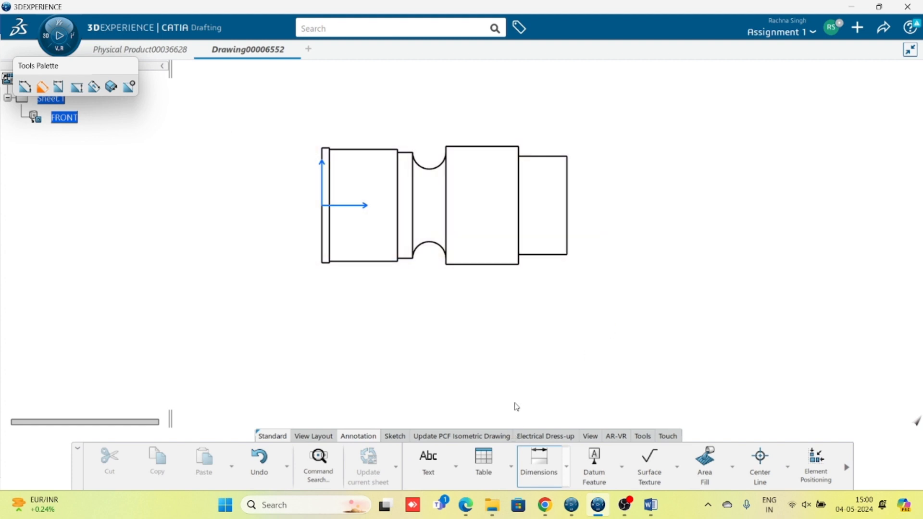
pyautogui.press('Escape')
pyautogui.moveTo(267, 114); pyautogui.dragTo(605, 317)
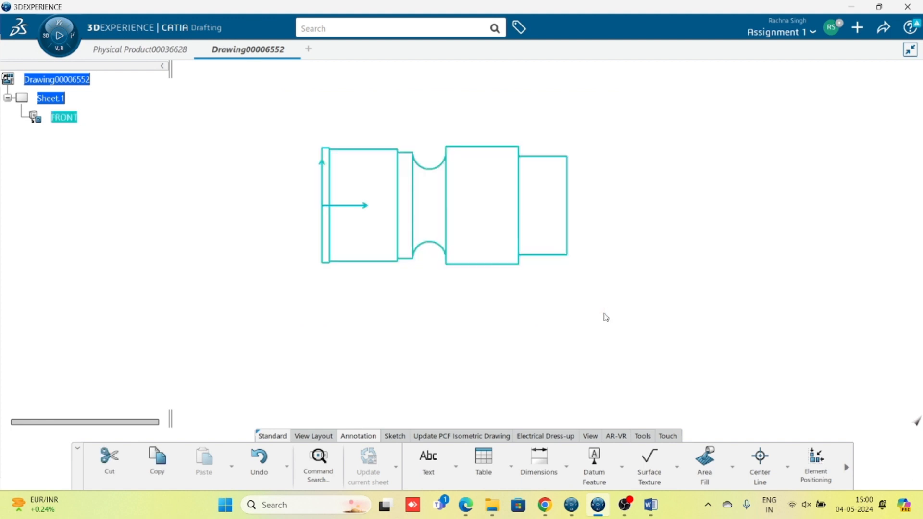
pyautogui.rightClick(67, 117)
pyautogui.click(121, 287)
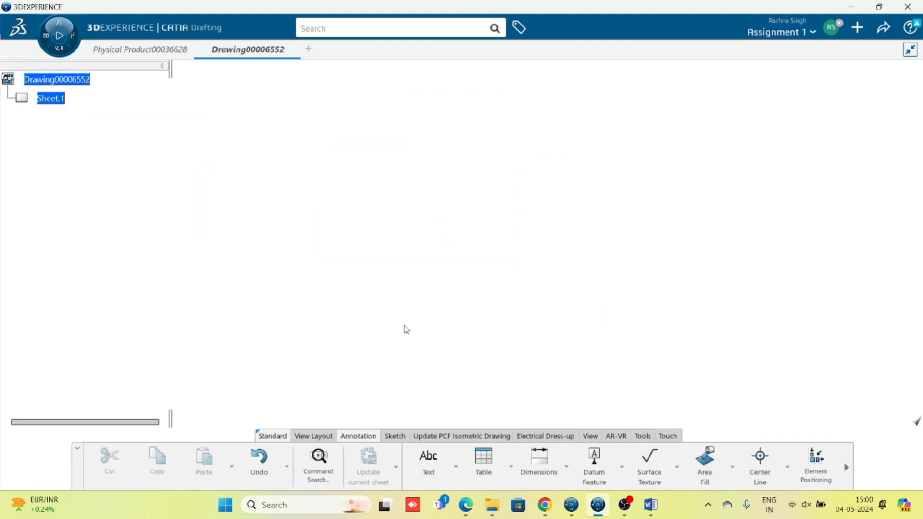
# Step: Create a front view from the shaft's end face, rotated to a side profile with the thin collar on the right
pyautogui.click(310, 436)
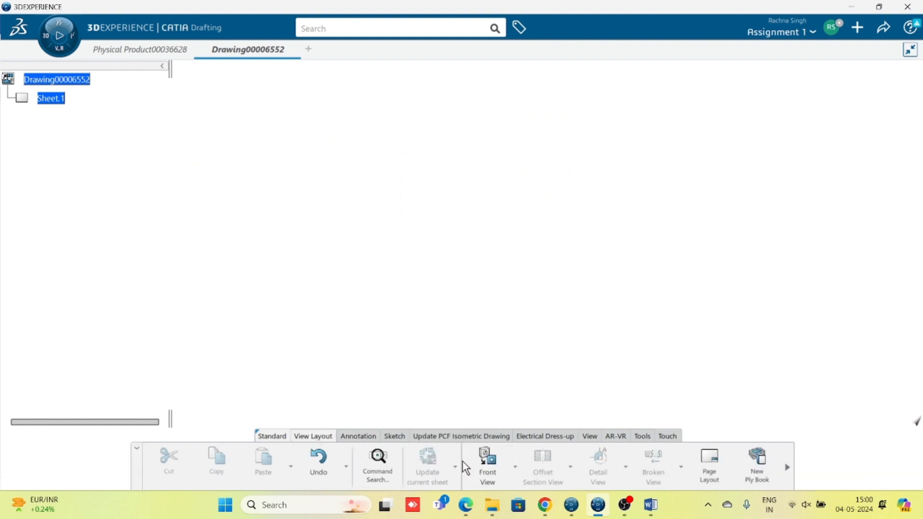
pyautogui.click(487, 464)
pyautogui.click(535, 321)
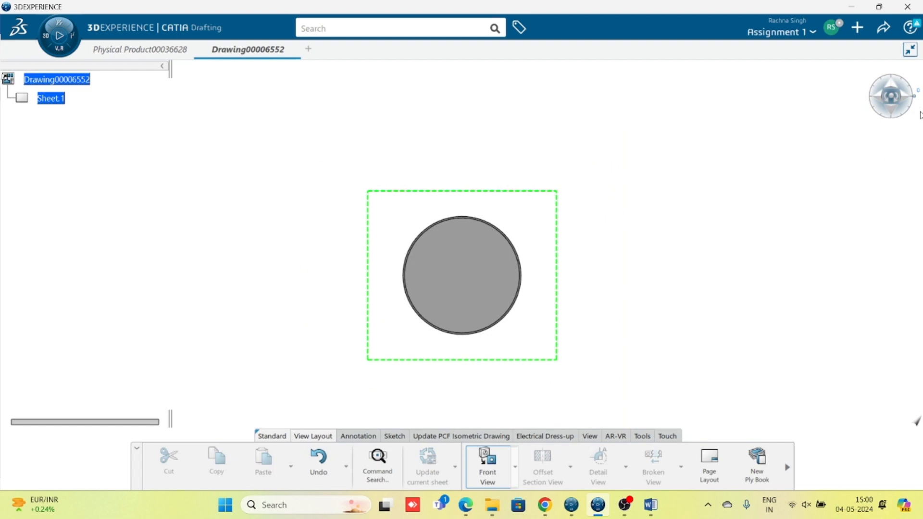
pyautogui.click(908, 101)
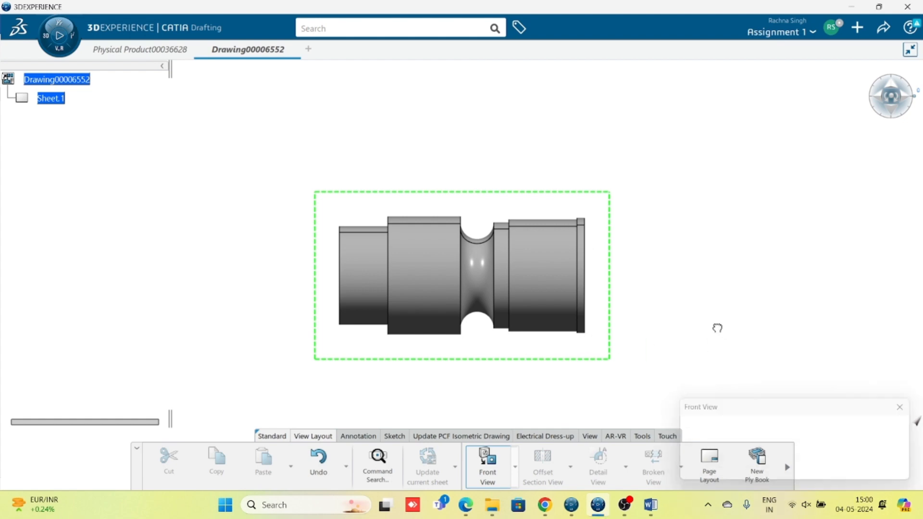
pyautogui.click(715, 325)
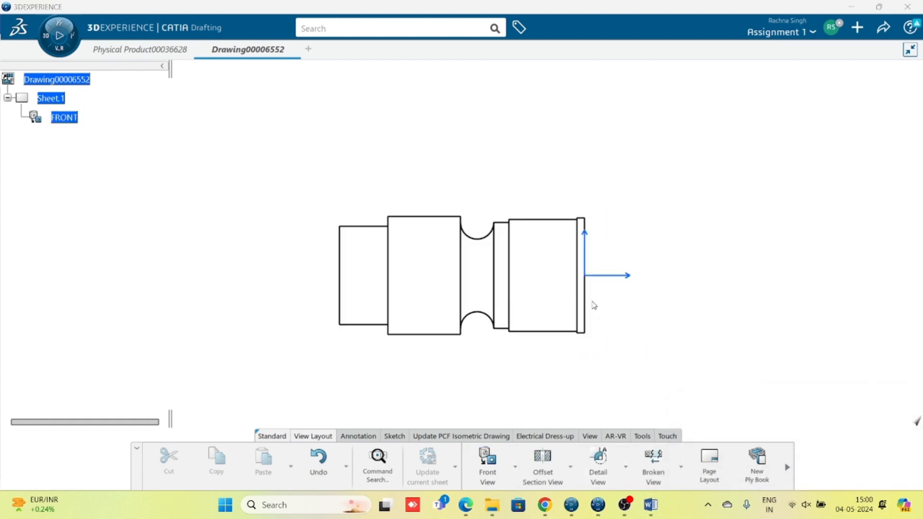
# Step: Switch to the Assignment 5 Word document, examine the gear drawing's shaft dimensions, and return to the drafting sheet
pyautogui.click(650, 505)
pyautogui.scroll(2, 460, 287)
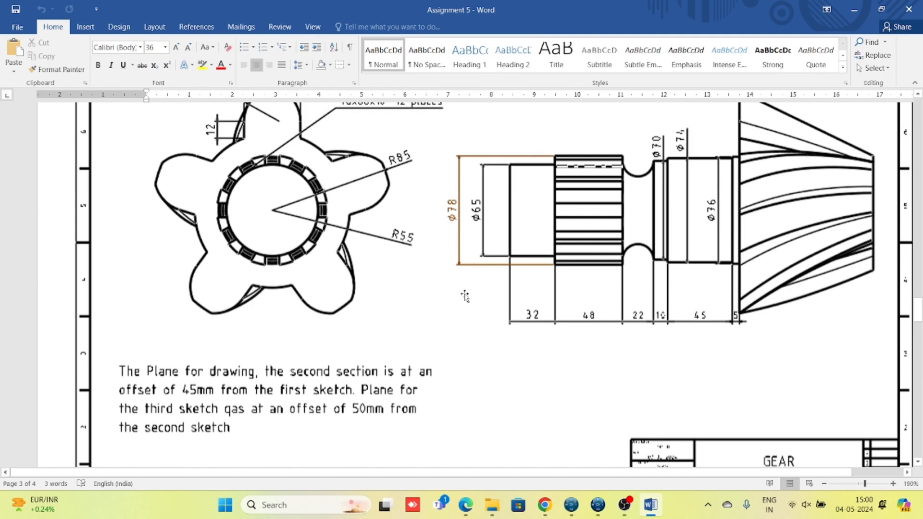
pyautogui.scroll(15, 466, 291)
pyautogui.scroll(-10, 517, 284)
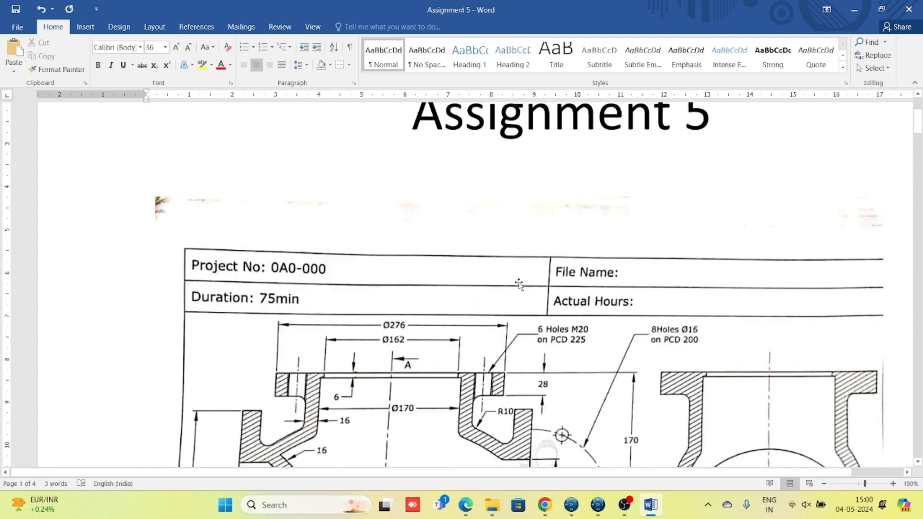
pyautogui.scroll(-15, 606, 348)
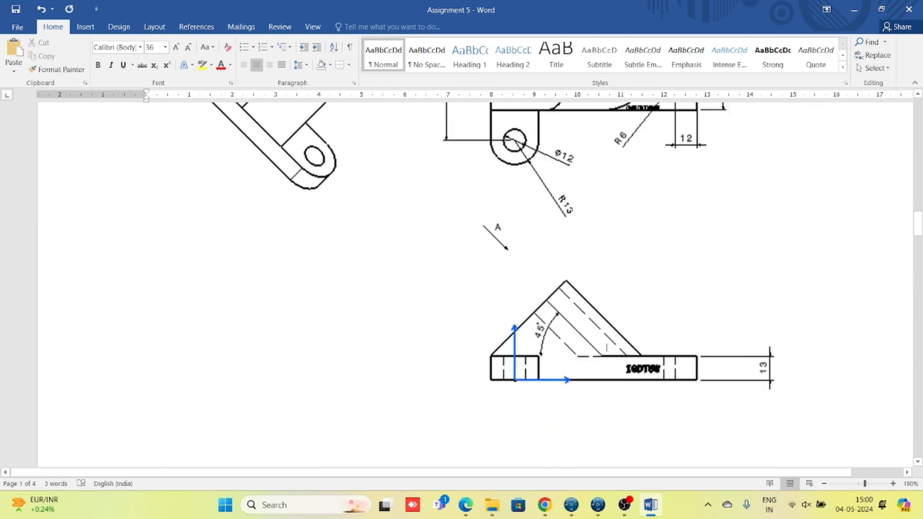
pyautogui.scroll(-12, 605, 347)
pyautogui.scroll(12, 604, 347)
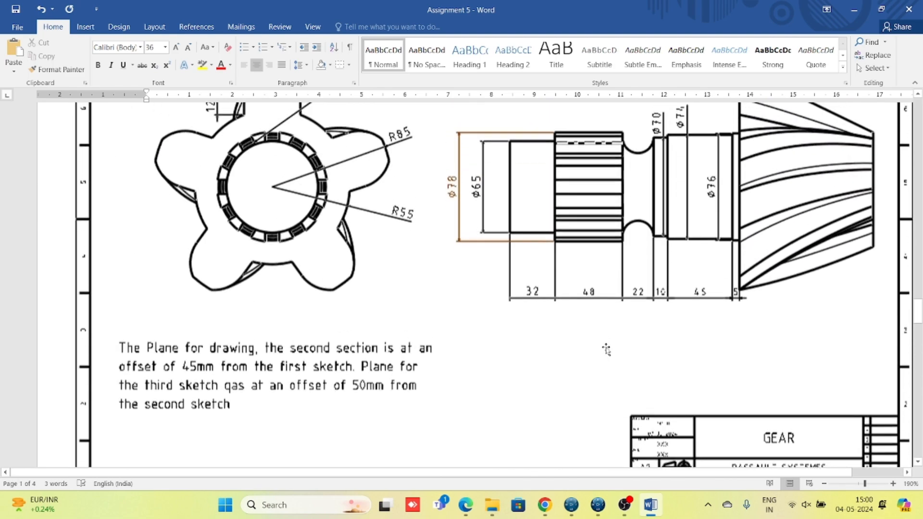
pyautogui.click(598, 505)
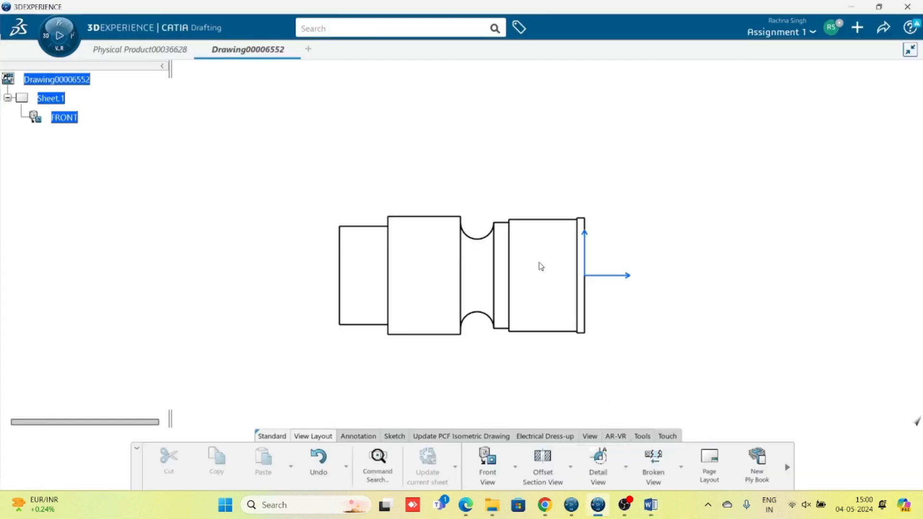
# Step: Dimension the diameter of the thin end collar in the front view, placing it inside the neighbouring long step
pyautogui.moveTo(677, 318); pyautogui.dragTo(619, 314, button='middle')
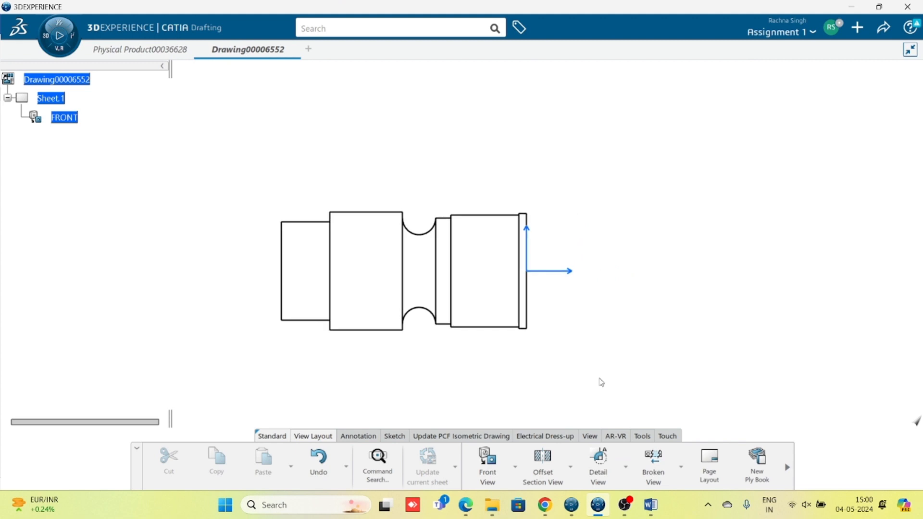
pyautogui.click(356, 436)
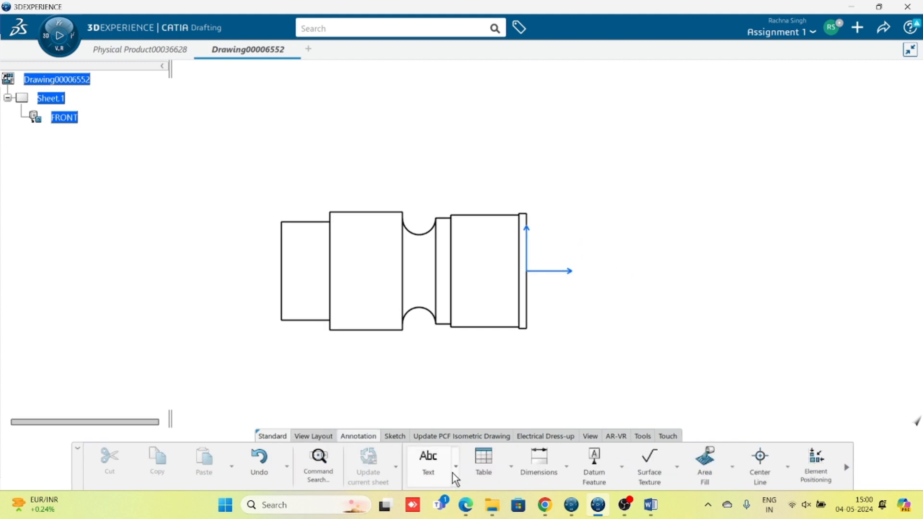
pyautogui.click(539, 461)
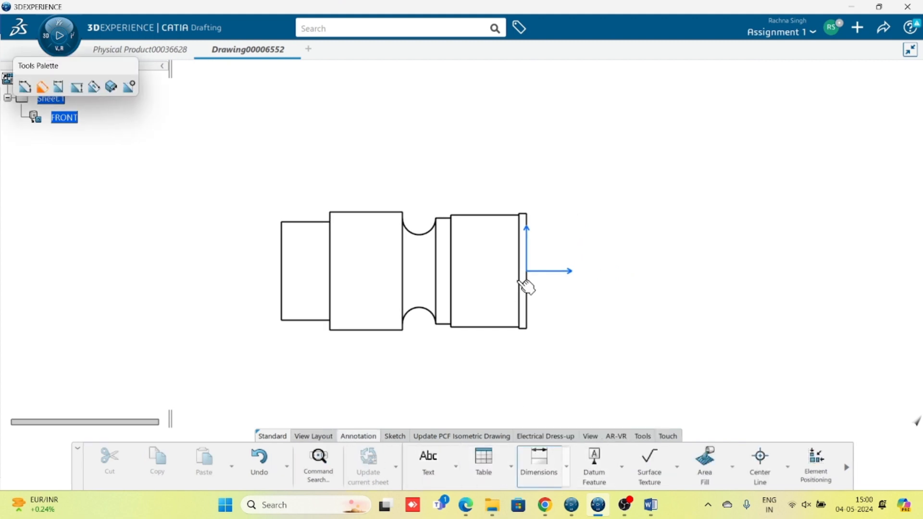
pyautogui.click(525, 331)
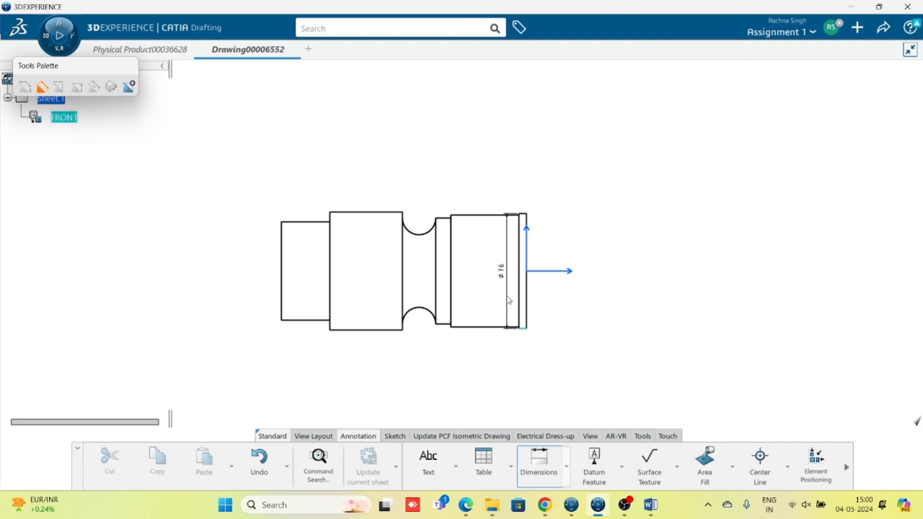
pyautogui.click(498, 327)
pyautogui.click(478, 328)
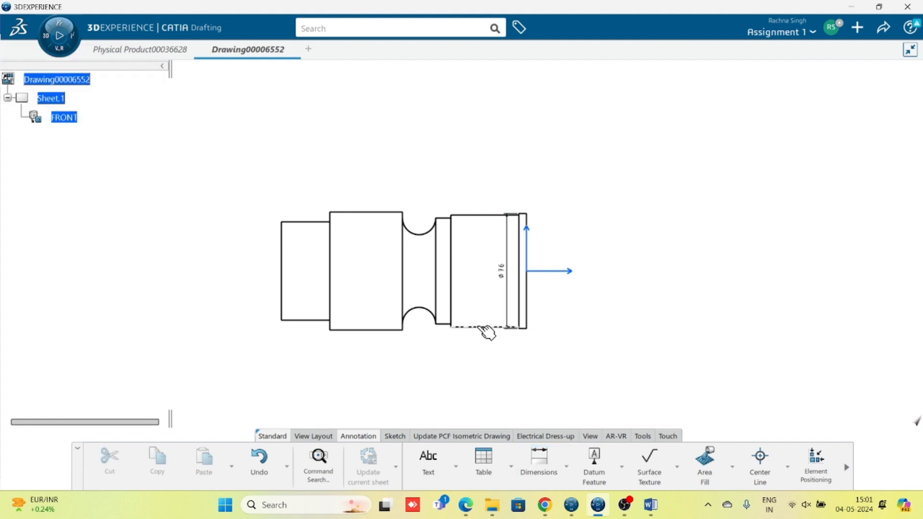
# Step: Dimension the diameters of the long step next to the collar and of the short step beside the groove
pyautogui.click(539, 461)
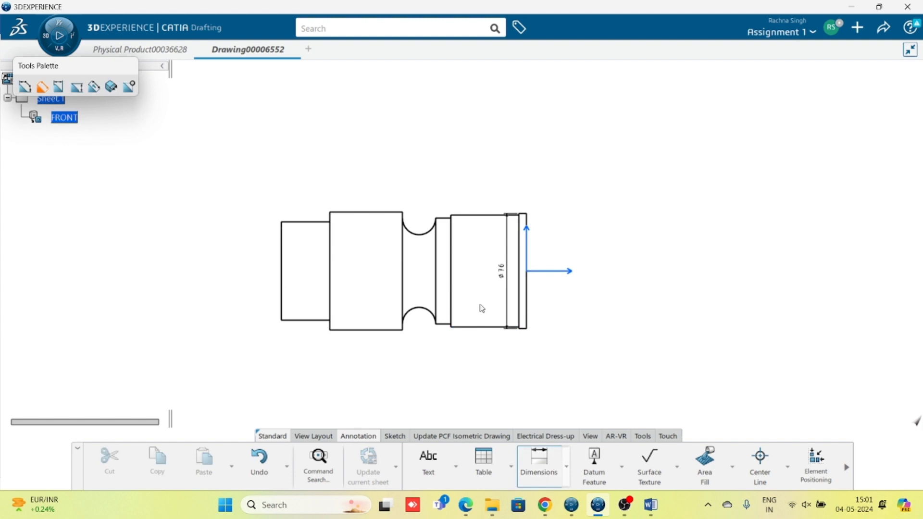
pyautogui.click(491, 328)
pyautogui.click(481, 317)
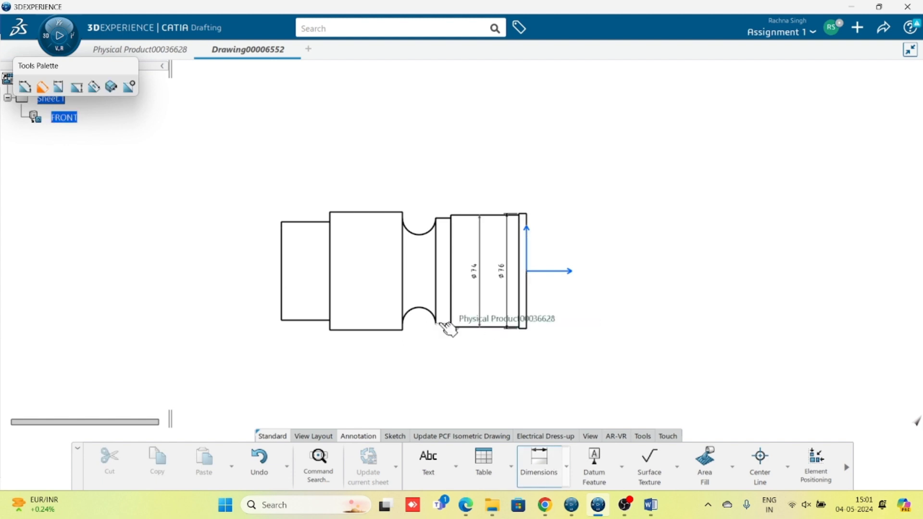
pyautogui.click(445, 325)
pyautogui.click(452, 362)
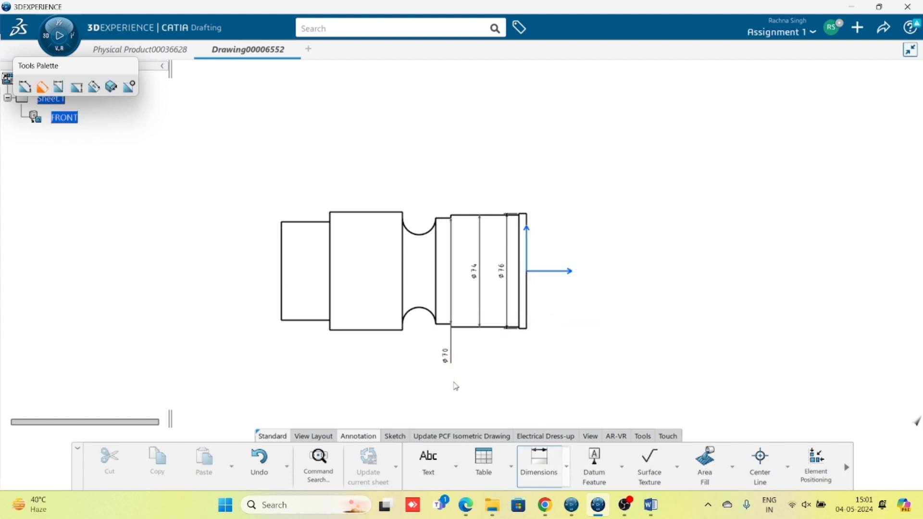
# Step: Dimension the diameter of the large step on the other side of the groove, placing it inside the outline
pyautogui.click(539, 461)
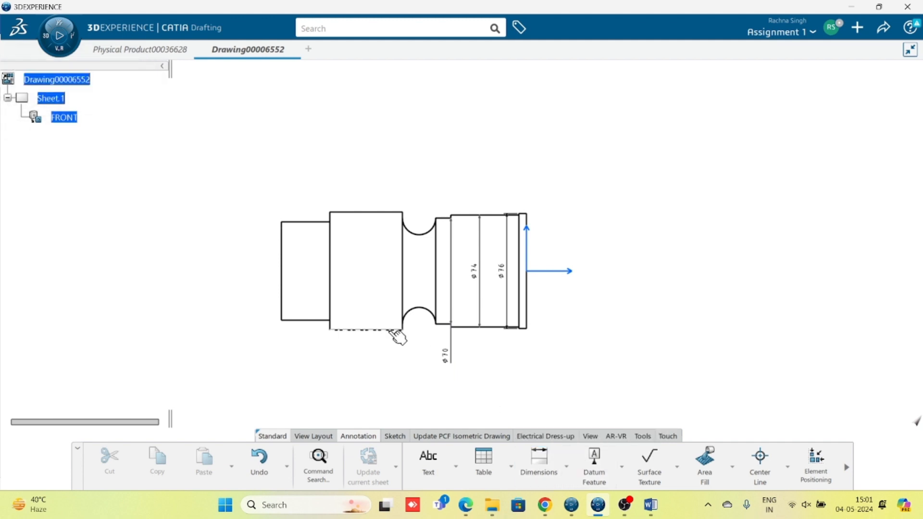
pyautogui.click(391, 332)
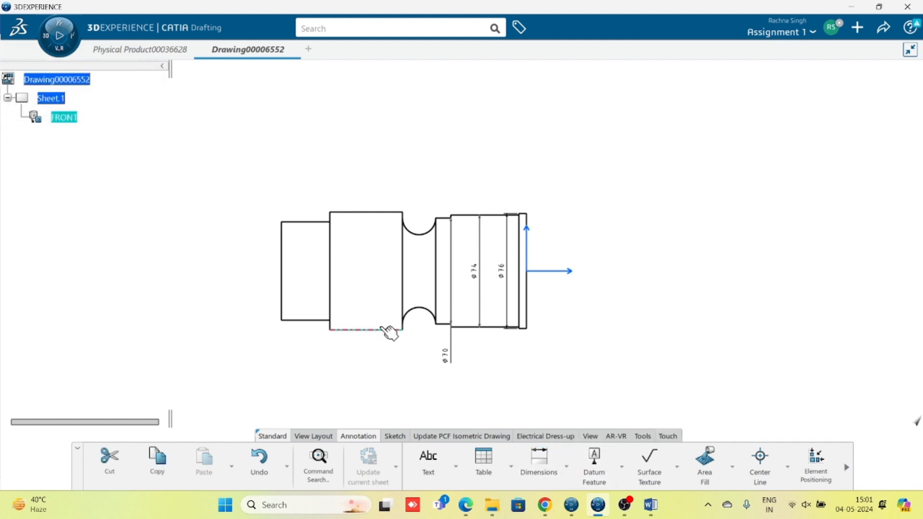
pyautogui.click(538, 461)
pyautogui.click(375, 213)
pyautogui.click(373, 255)
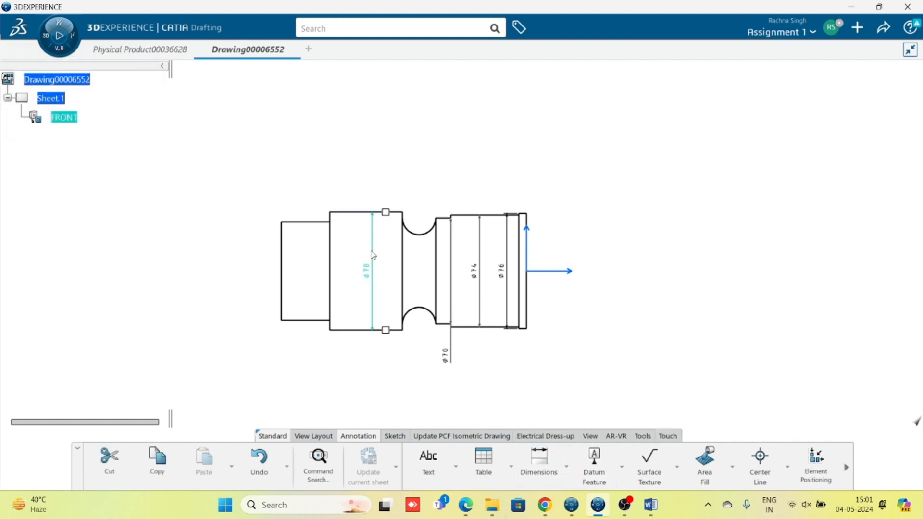
# Step: Dimension the narrow end step's diameter outside the outline, and reposition the diameter dimensions of the large step and the short step beside the groove
pyautogui.click(538, 459)
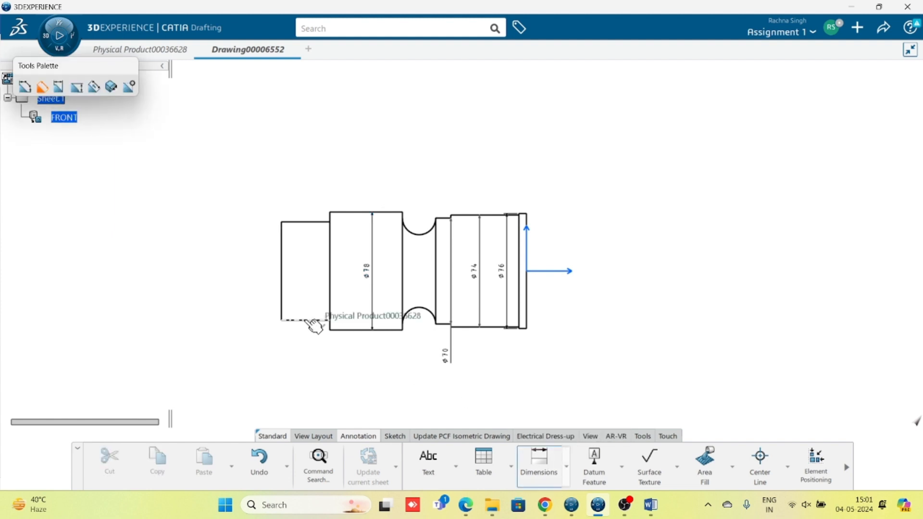
pyautogui.click(305, 320)
pyautogui.click(238, 273)
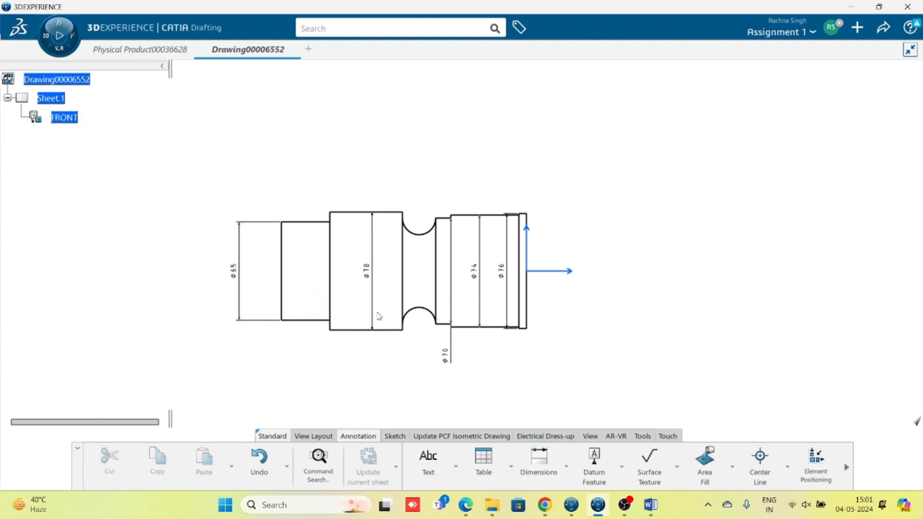
pyautogui.moveTo(376, 312); pyautogui.dragTo(221, 350)
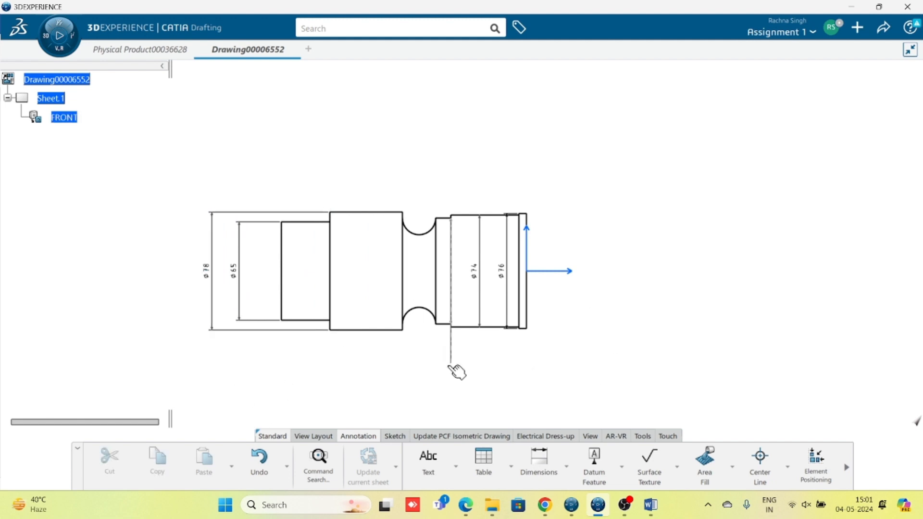
pyautogui.moveTo(454, 367); pyautogui.dragTo(447, 354)
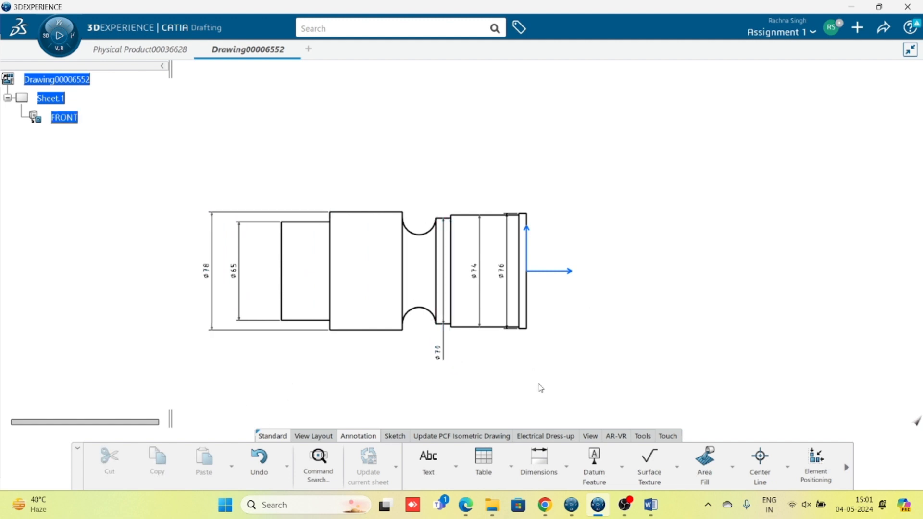
# Step: Add a chained dimension for the thin end collar's width, placing it below the front view
pyautogui.click(567, 466)
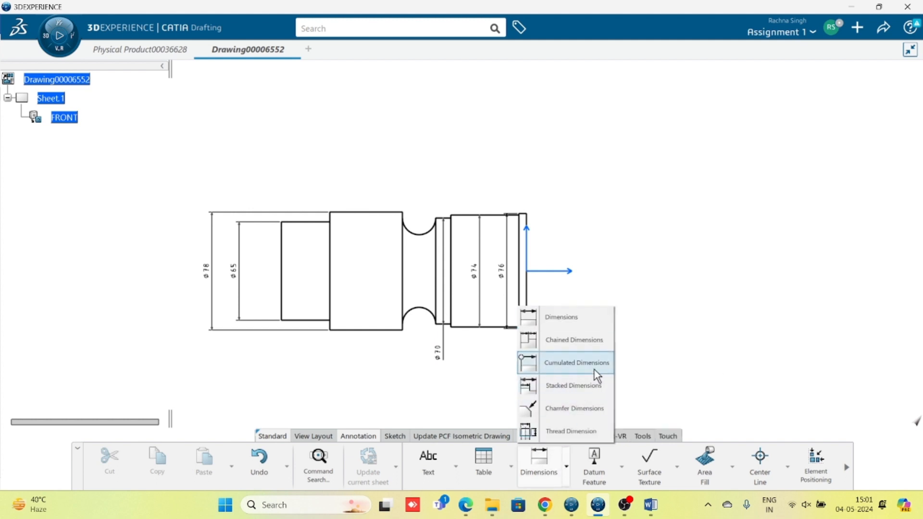
pyautogui.click(574, 340)
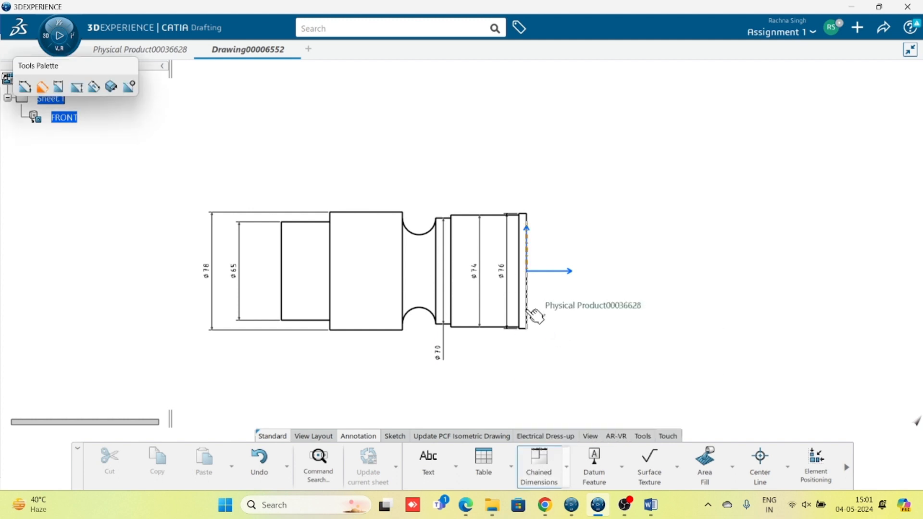
pyautogui.click(528, 321)
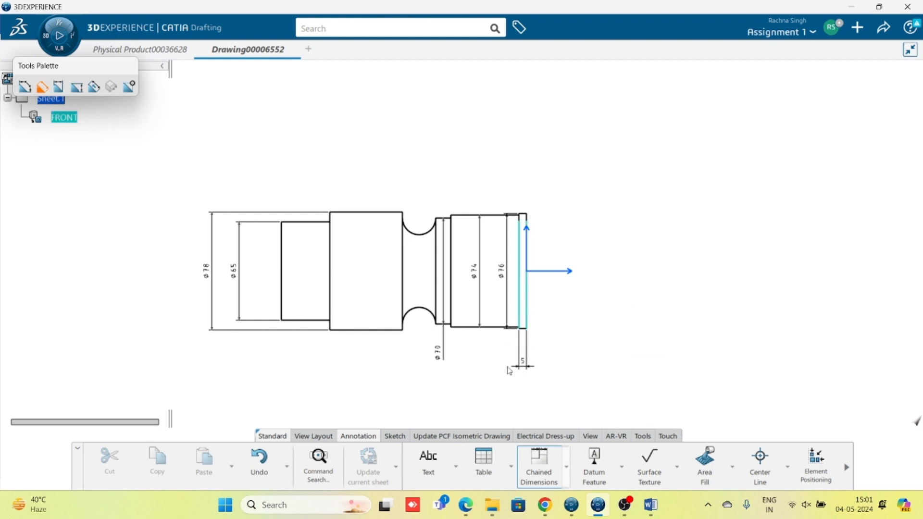
pyautogui.click(509, 367)
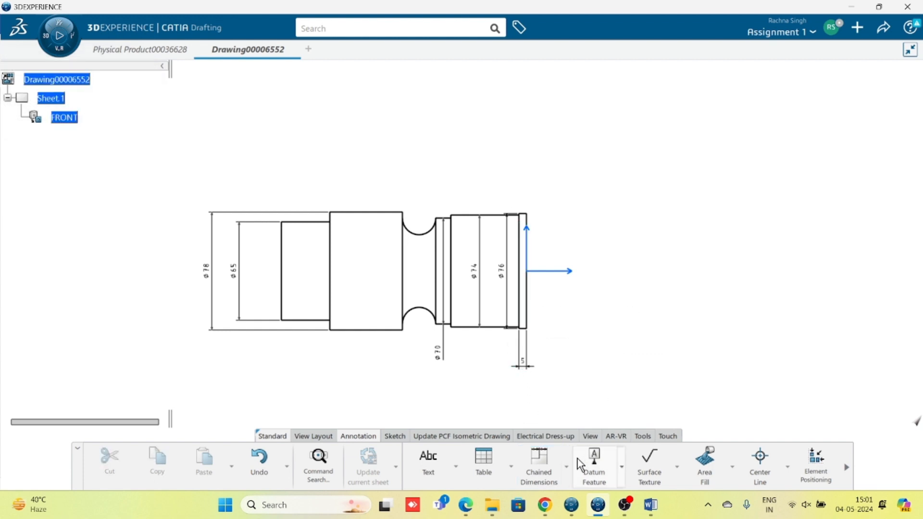
# Step: Continue the chained dimensions across the remaining step and groove edges to the far end of the shaft, placing the chain below the view
pyautogui.click(542, 468)
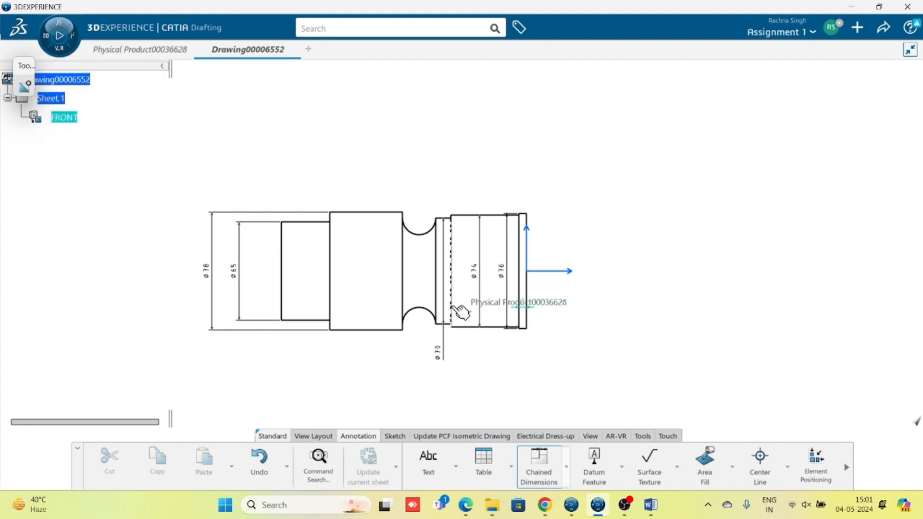
pyautogui.click(452, 305)
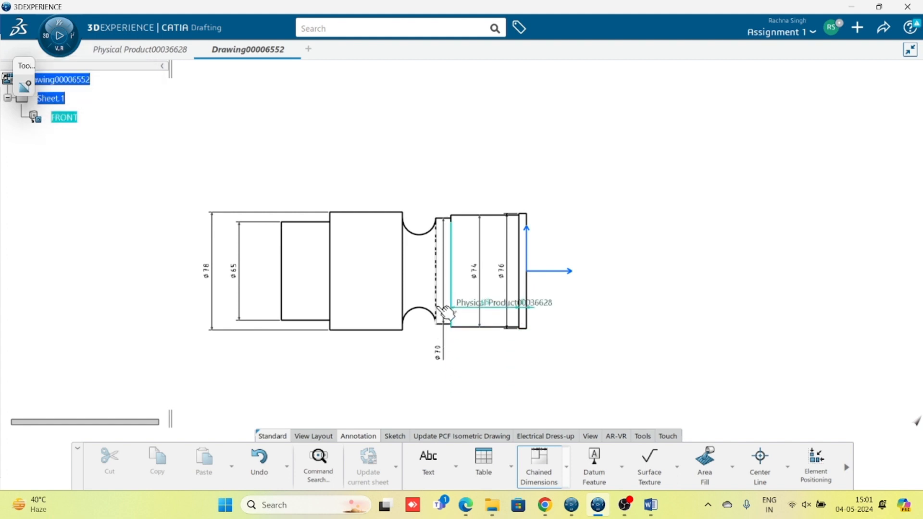
pyautogui.click(435, 306)
pyautogui.click(402, 296)
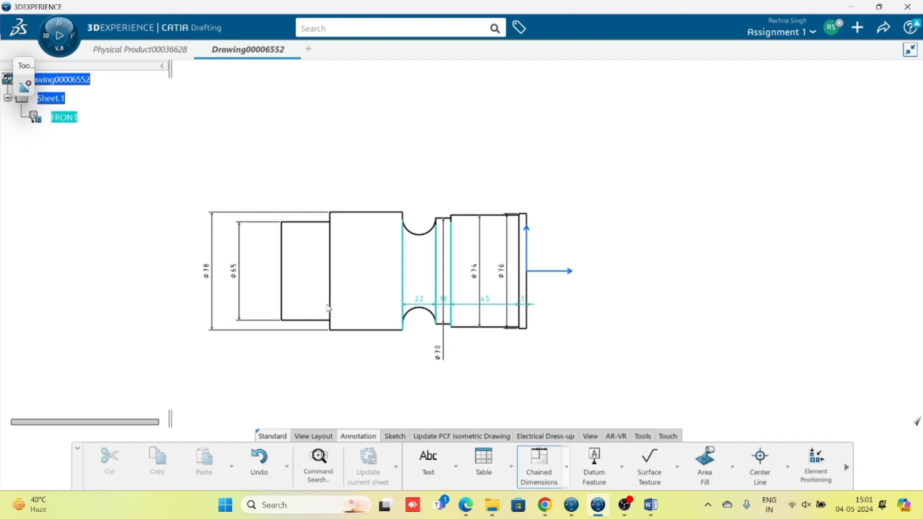
pyautogui.click(330, 297)
pyautogui.click(283, 308)
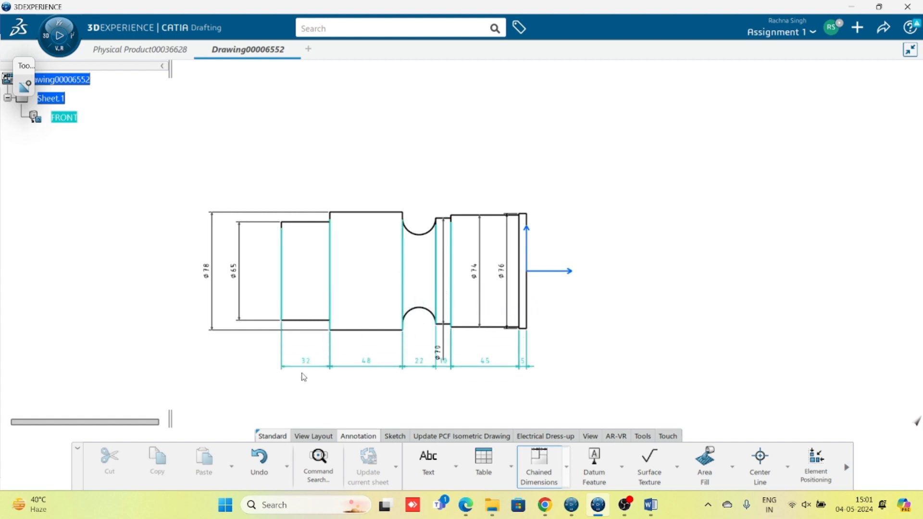
pyautogui.click(538, 393)
pyautogui.click(652, 377)
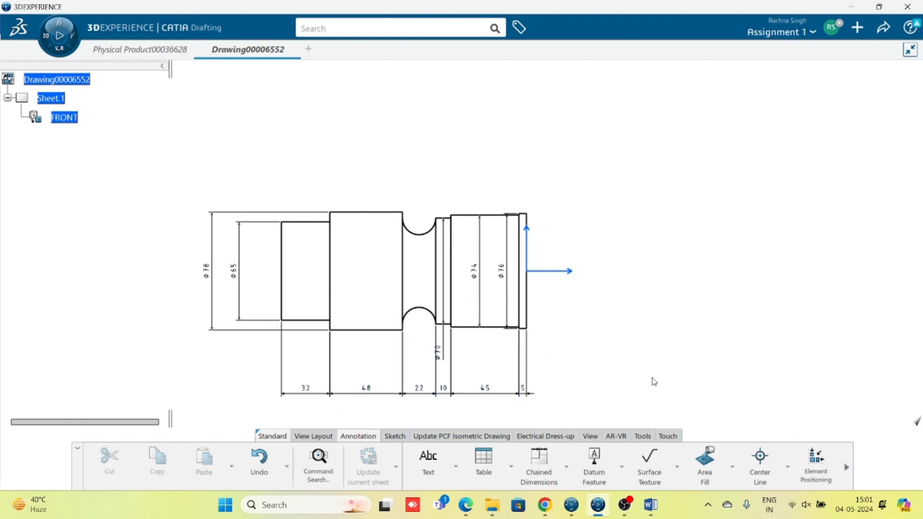
# Step: Shift the ø70 dimension within its short step so its text clears the neighbouring extension lines
pyautogui.moveTo(637, 375); pyautogui.dragTo(634, 278, button='middle')
pyautogui.moveTo(674, 360); pyautogui.dragTo(692, 272, button='middle')
pyautogui.scroll(1, 692, 272)
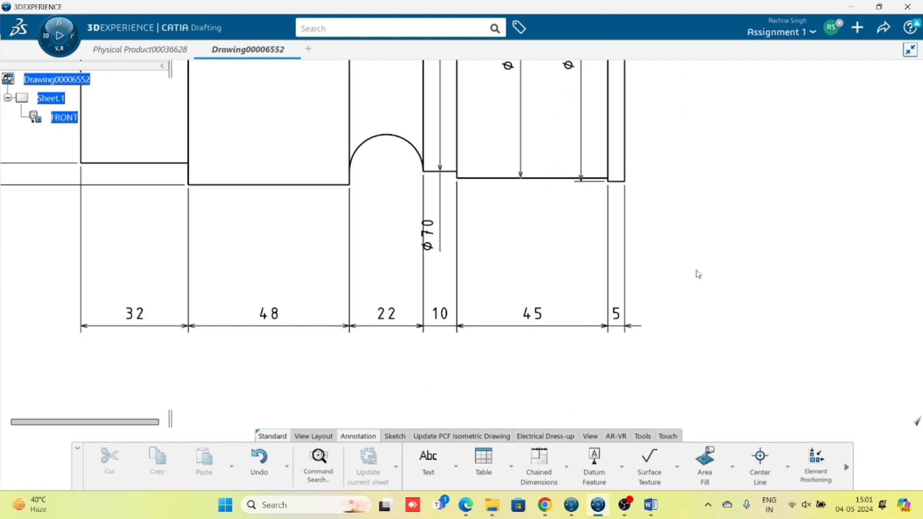
pyautogui.click(441, 226)
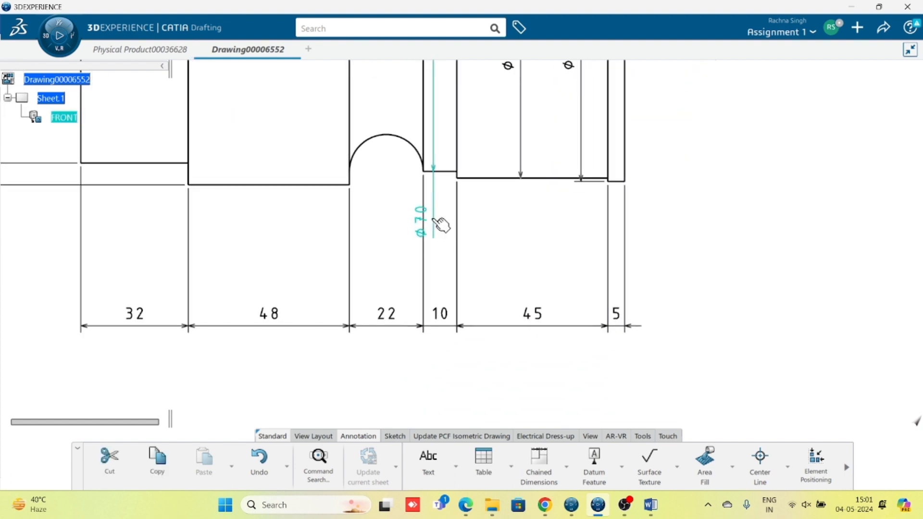
pyautogui.click(488, 266)
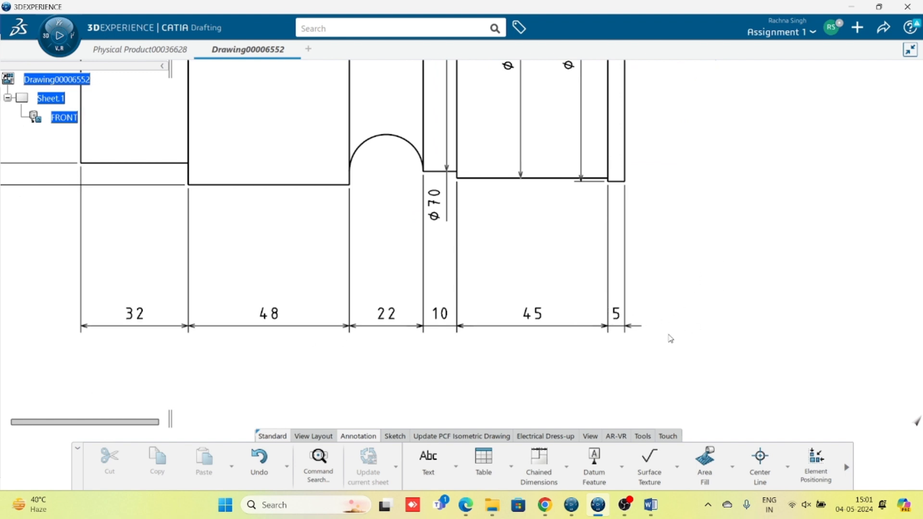
pyautogui.scroll(-2, 716, 279)
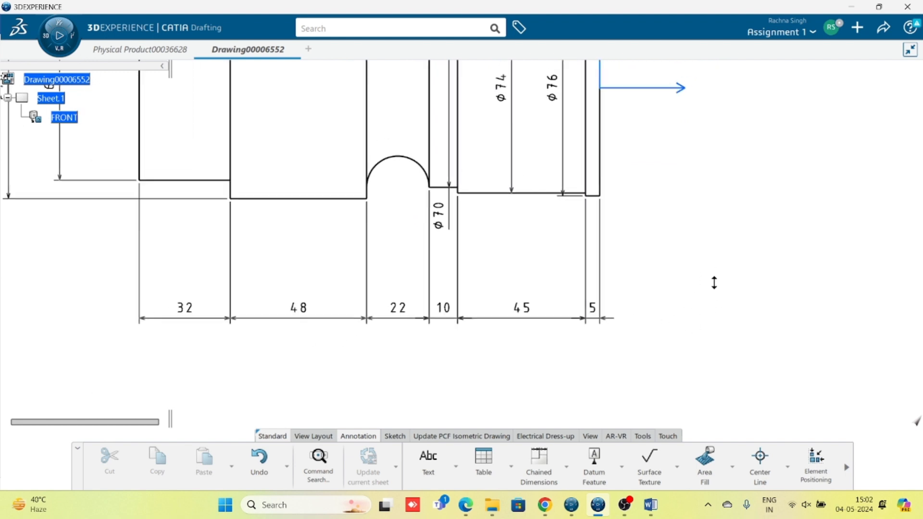
# Step: Compare the dimensioned front view with the shaft dimensions in the Assignment 5 Word document, and return to the drafting sheet
pyautogui.click(651, 505)
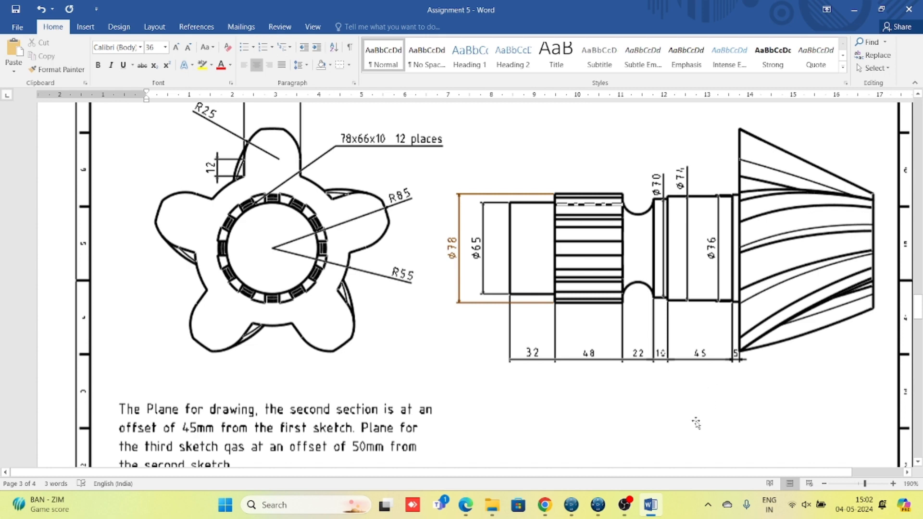
pyautogui.click(597, 505)
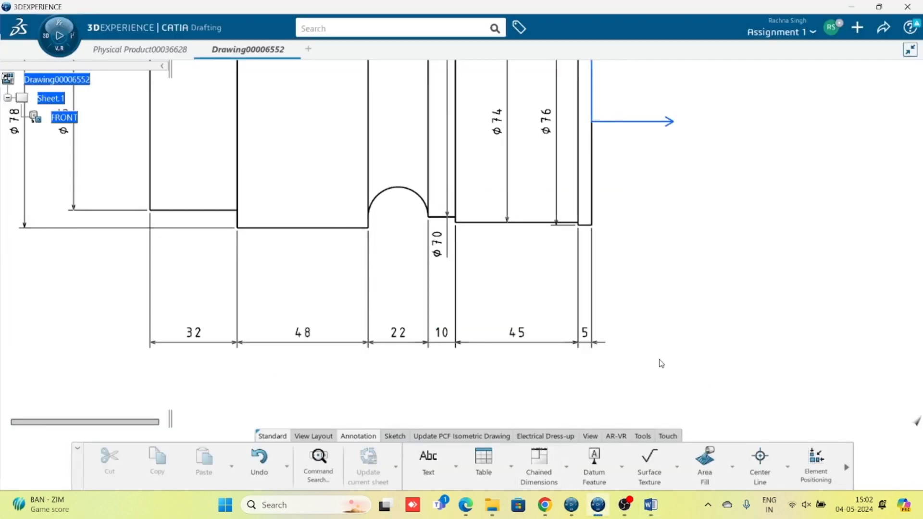
pyautogui.scroll(-5, 654, 298)
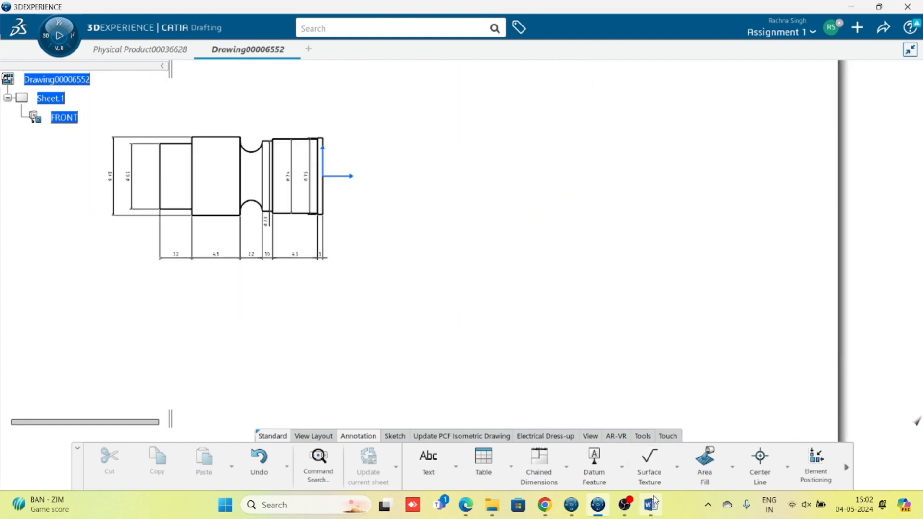
pyautogui.click(651, 505)
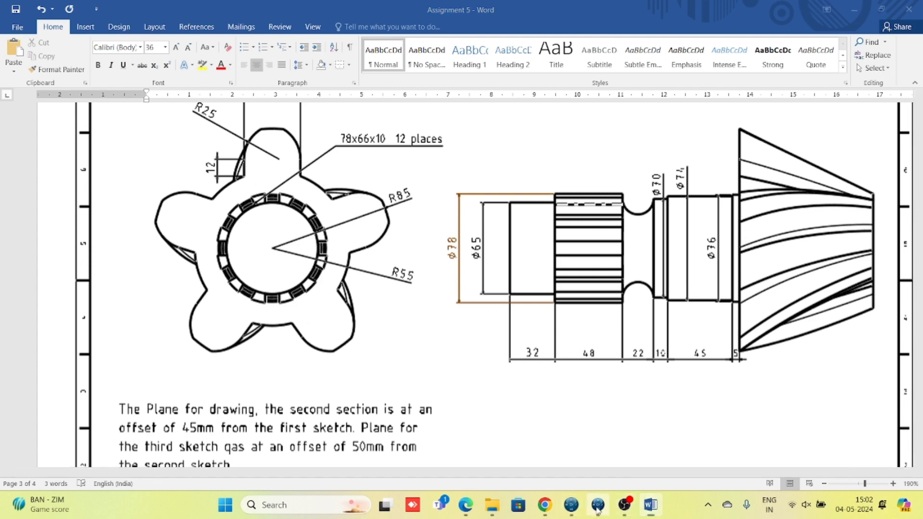
pyautogui.click(597, 505)
pyautogui.moveTo(391, 275); pyautogui.dragTo(439, 297, button='middle')
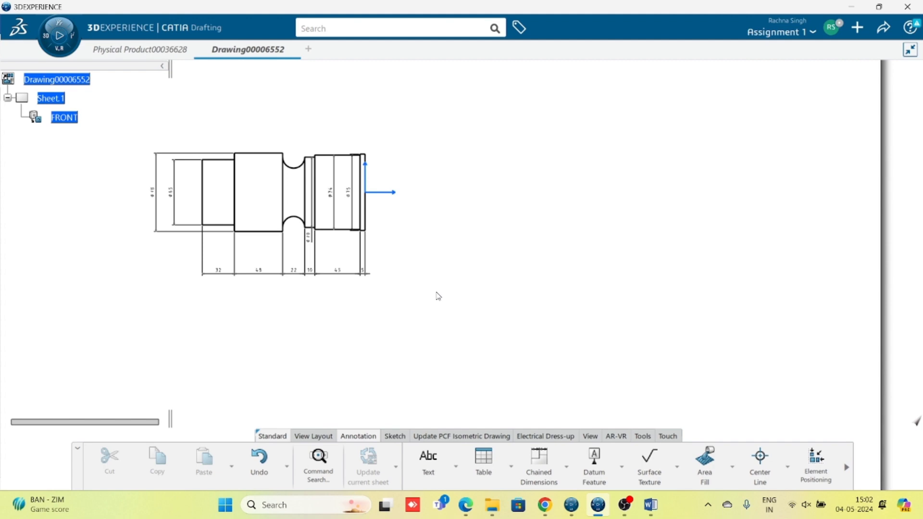
# Step: Return to the 3D part and start a positioned sketch on the flat end face of the thin collar
pyautogui.hotkey('ctrl', 'Tab')
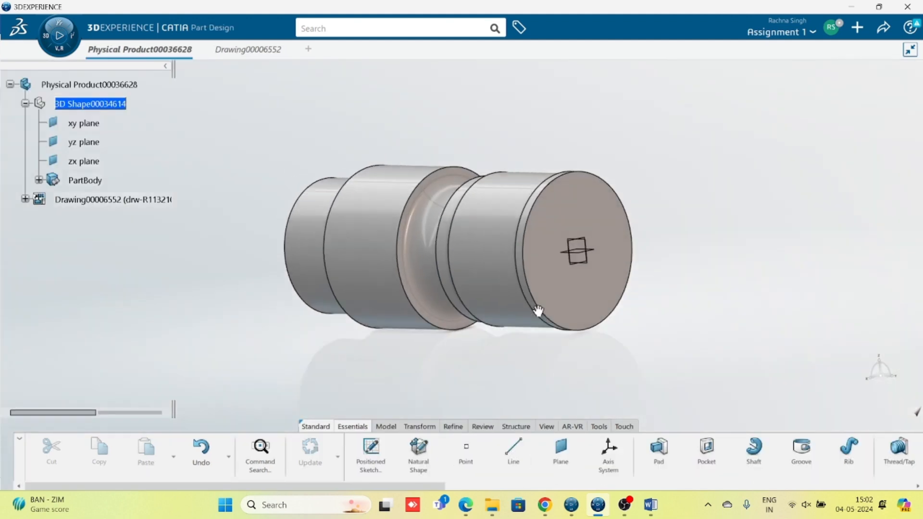
pyautogui.click(556, 212)
pyautogui.click(370, 454)
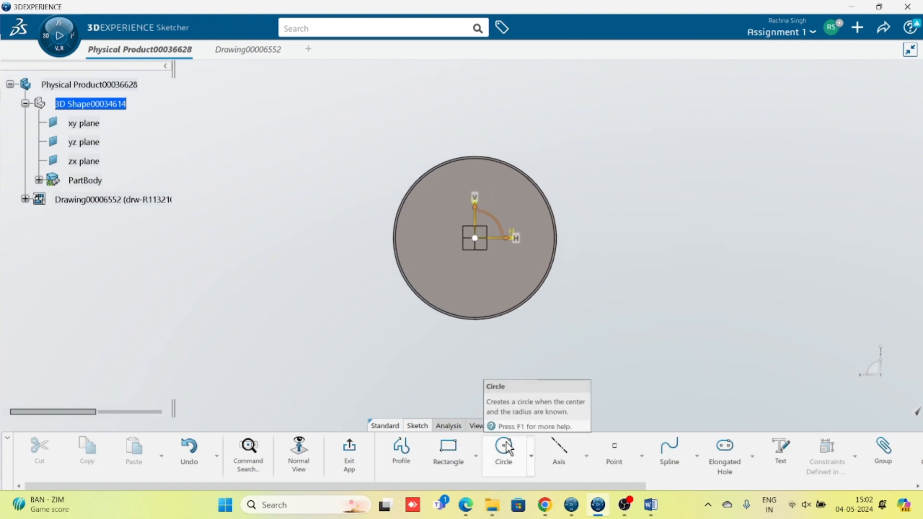
# Step: Sketch two concentric circles centred on the origin, both larger than the collar face, with the outer one about 166 mm in diameter
pyautogui.click(504, 448)
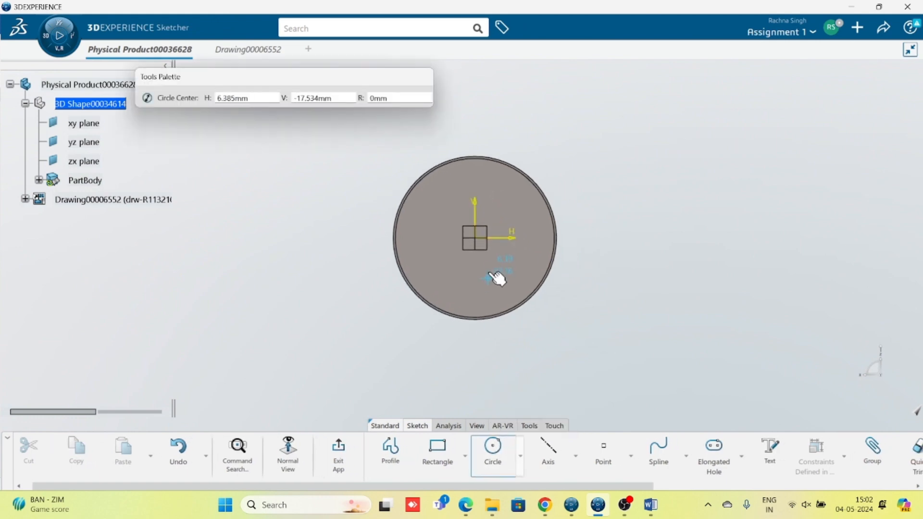
pyautogui.click(477, 237)
pyautogui.click(603, 356)
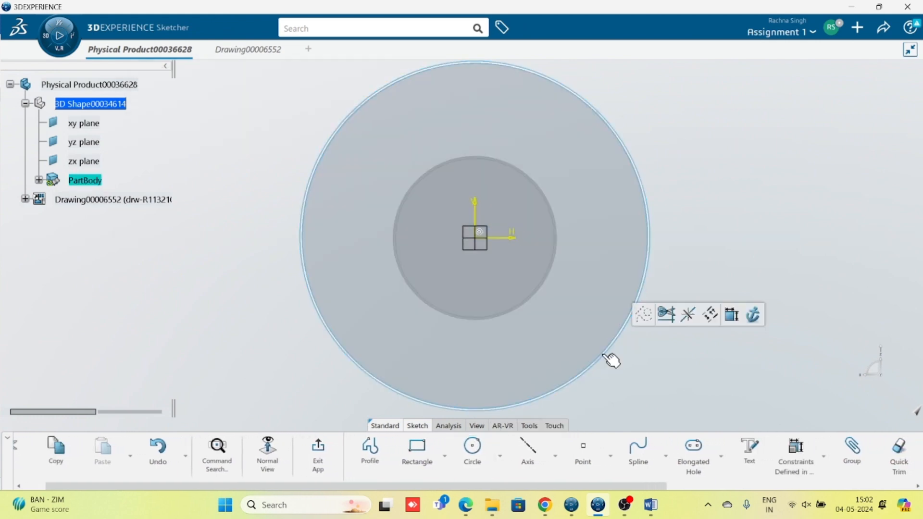
pyautogui.click(472, 447)
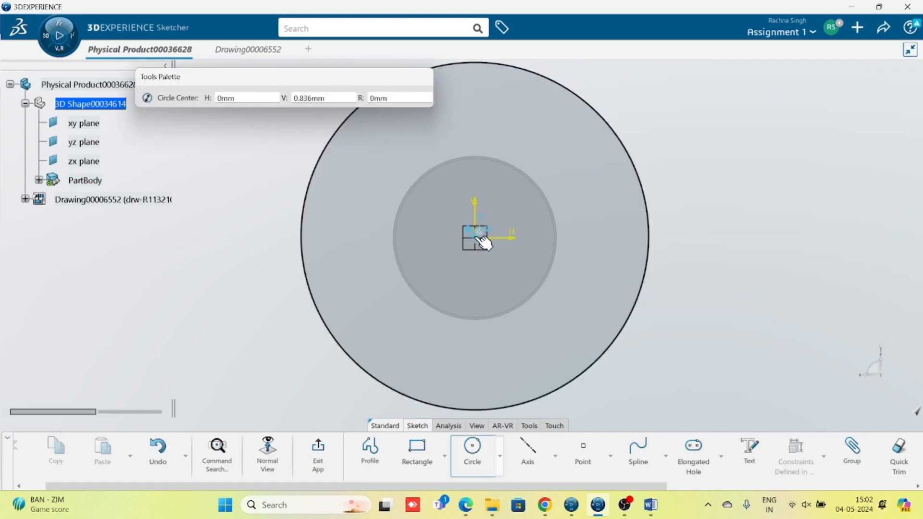
pyautogui.click(480, 236)
pyautogui.click(605, 250)
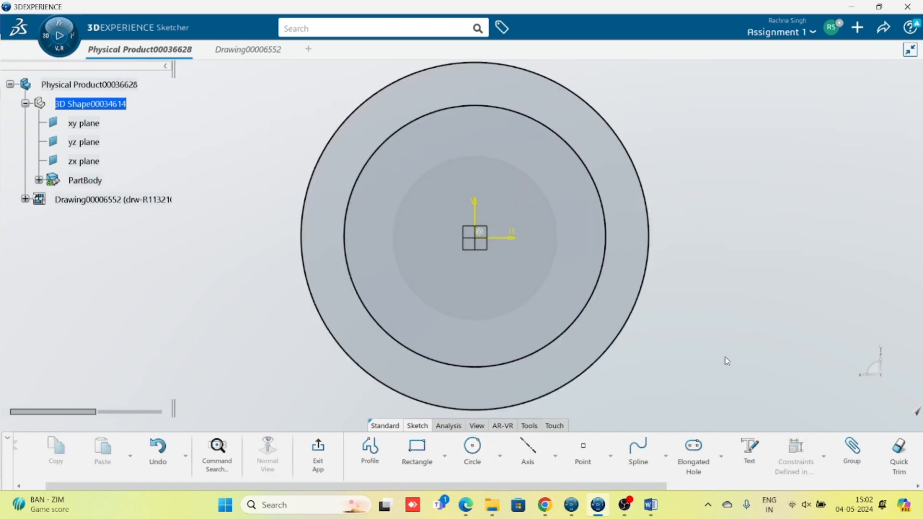
# Step: Look up the gear circles' radii in the Assignment 5 Word document, return to the sketch, and dimension the outer circle's diameter
pyautogui.click(651, 505)
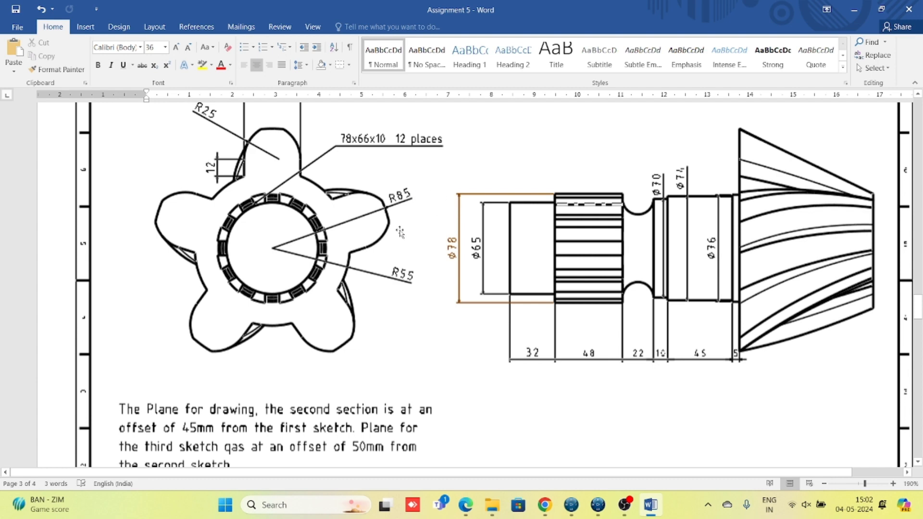
pyautogui.click(598, 505)
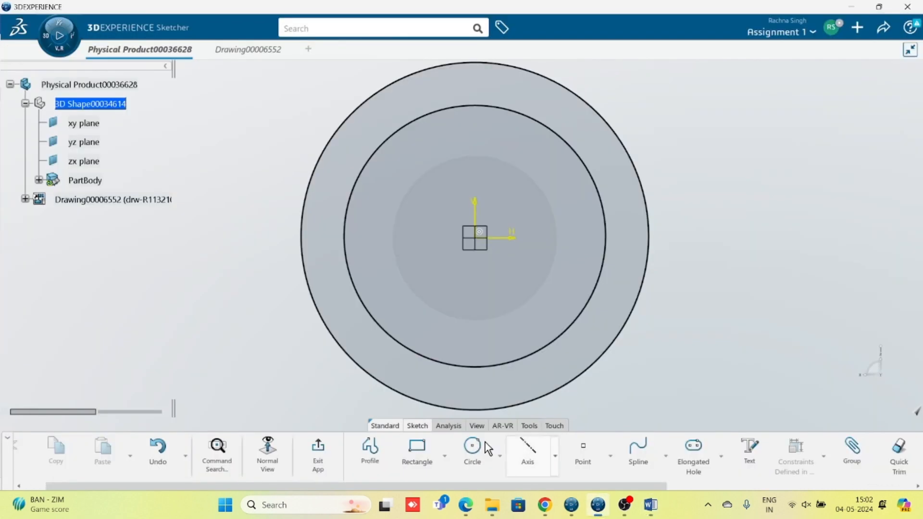
pyautogui.click(821, 456)
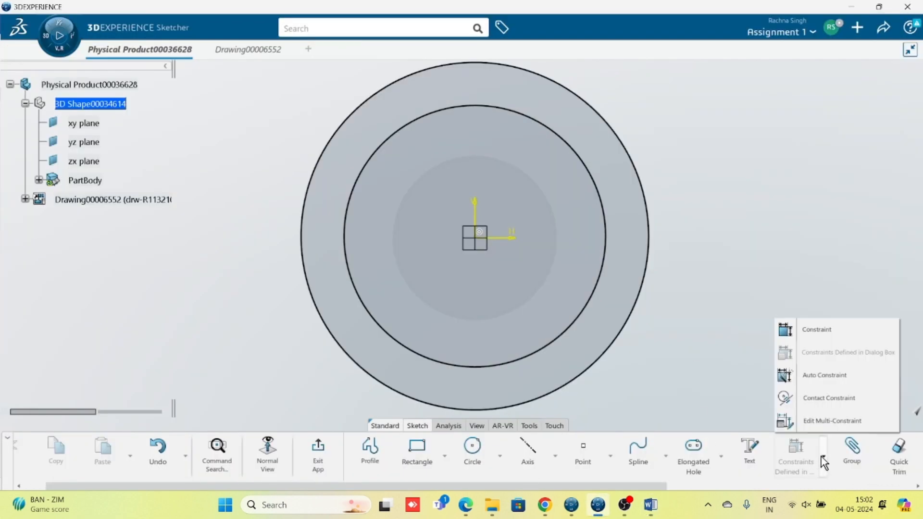
pyautogui.click(824, 331)
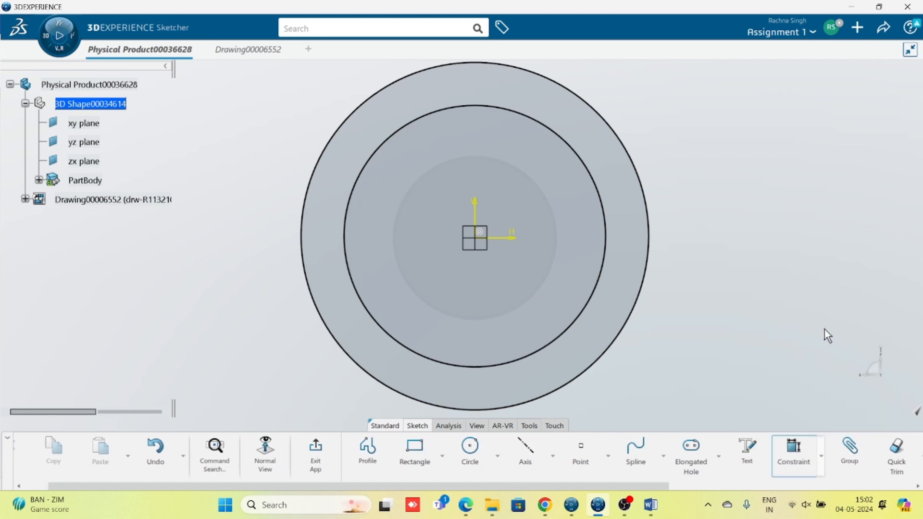
pyautogui.click(625, 332)
pyautogui.click(650, 352)
pyautogui.click(789, 403)
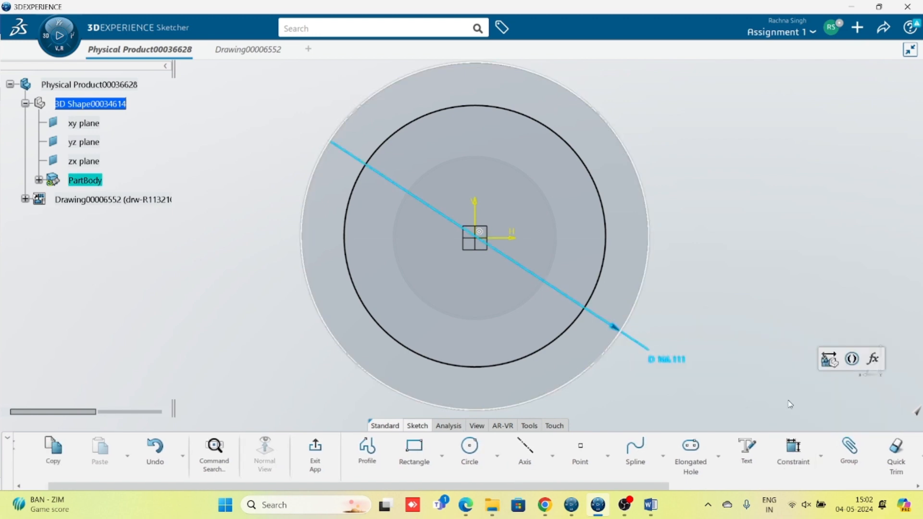
# Step: Change the outer circle's diameter dimension to a radius dimension and set it to 85 mm
pyautogui.doubleClick(672, 364)
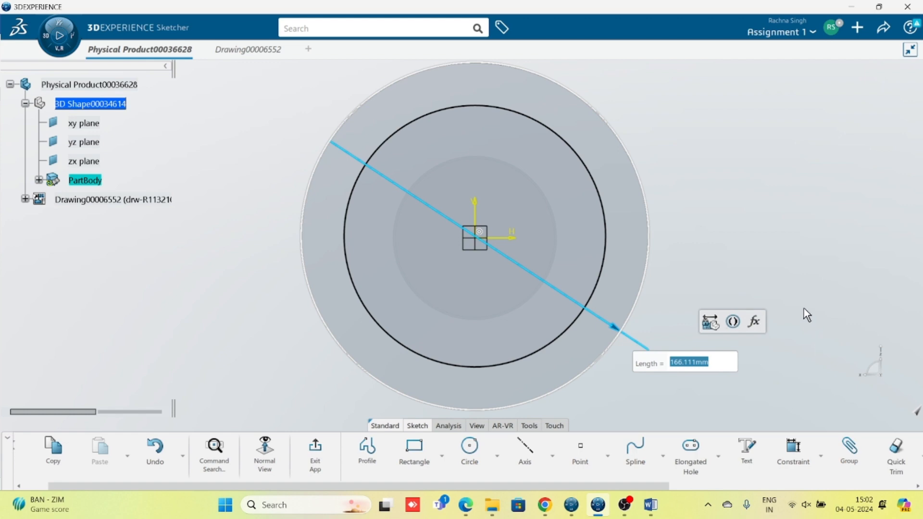
pyautogui.click(656, 369)
pyautogui.doubleClick(655, 368)
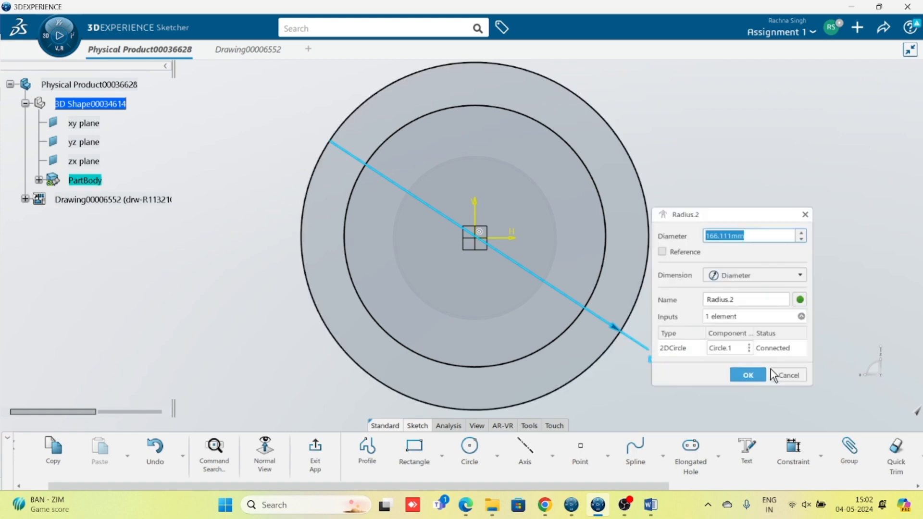
pyautogui.click(748, 275)
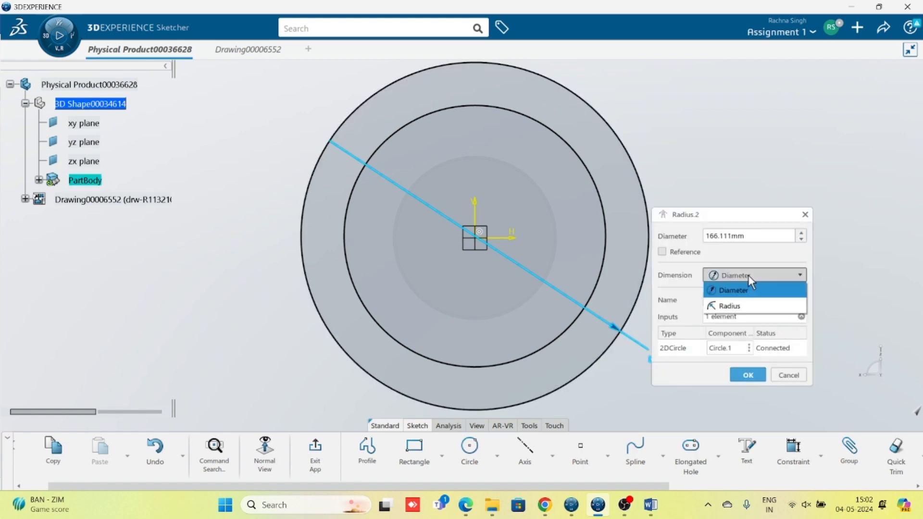
pyautogui.click(740, 302)
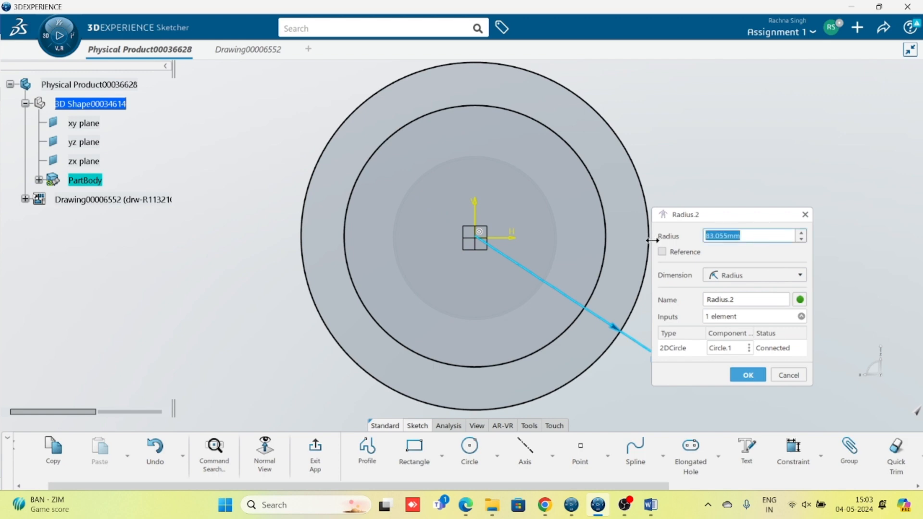
pyautogui.write('85')
pyautogui.press('Return')
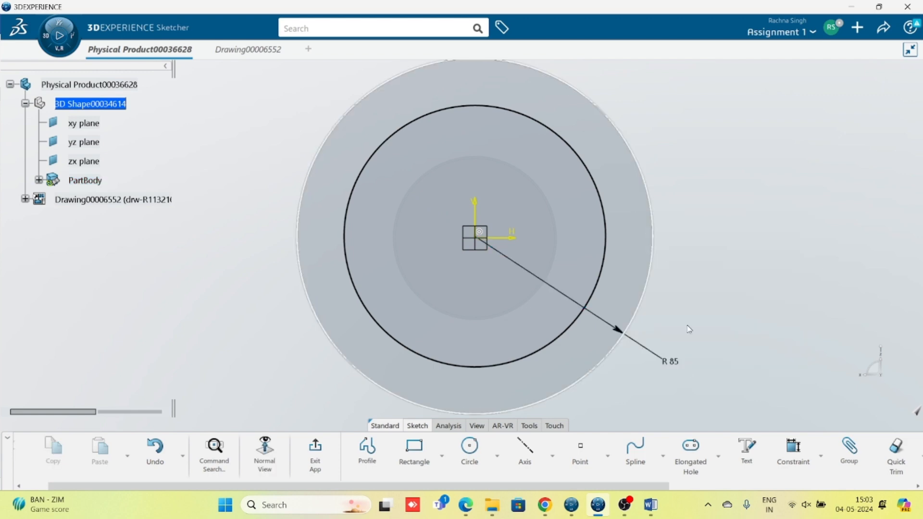
# Step: Dimension the inner circle with a radius of 55 mm
pyautogui.click(804, 451)
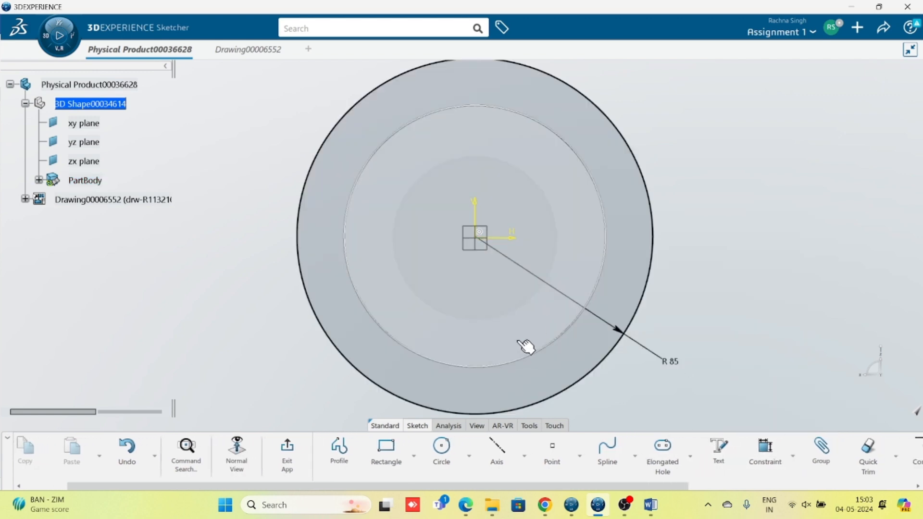
pyautogui.click(534, 363)
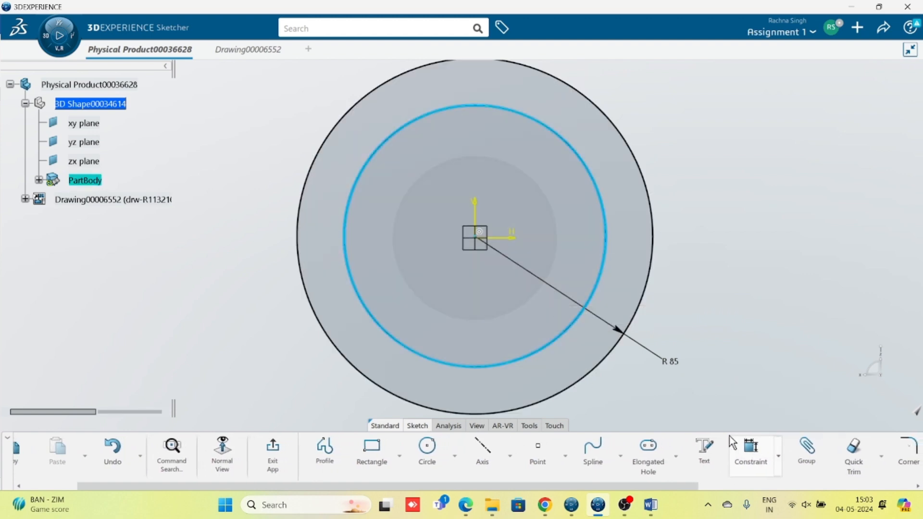
pyautogui.click(736, 459)
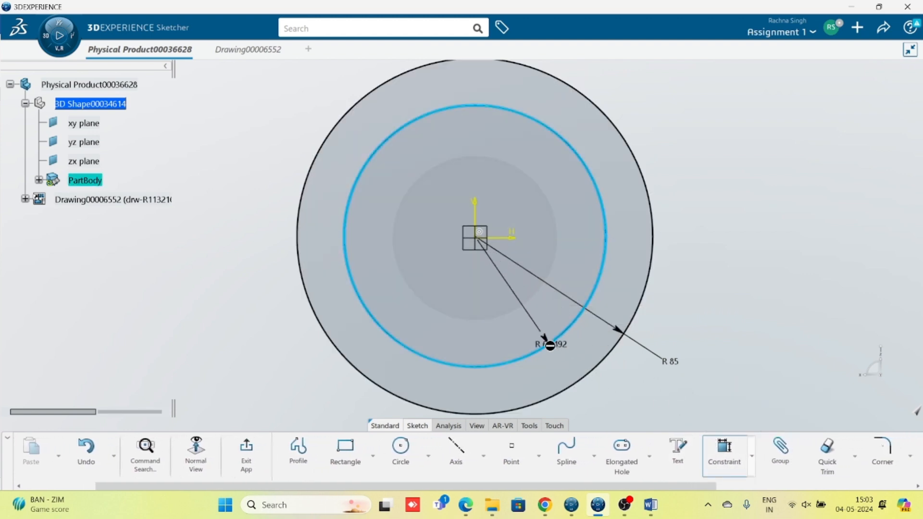
pyautogui.click(645, 383)
pyautogui.write('55')
pyautogui.press('Return')
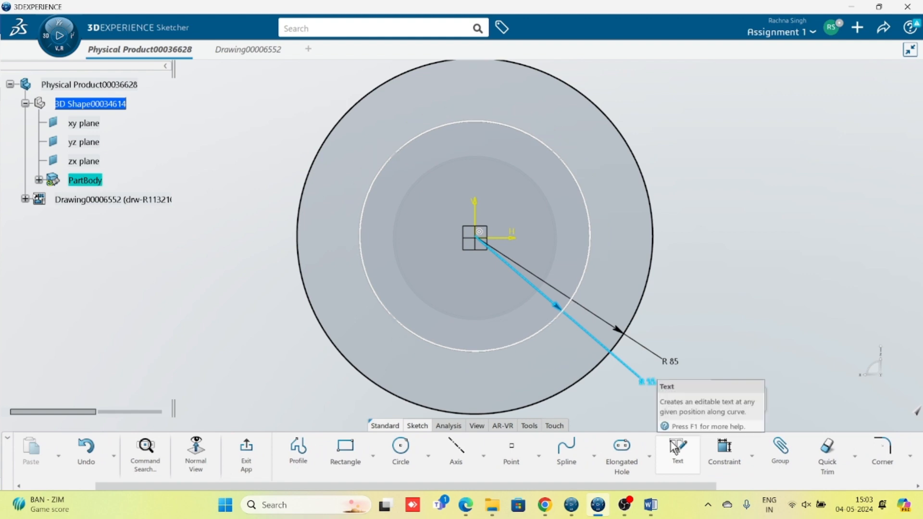
pyautogui.click(695, 328)
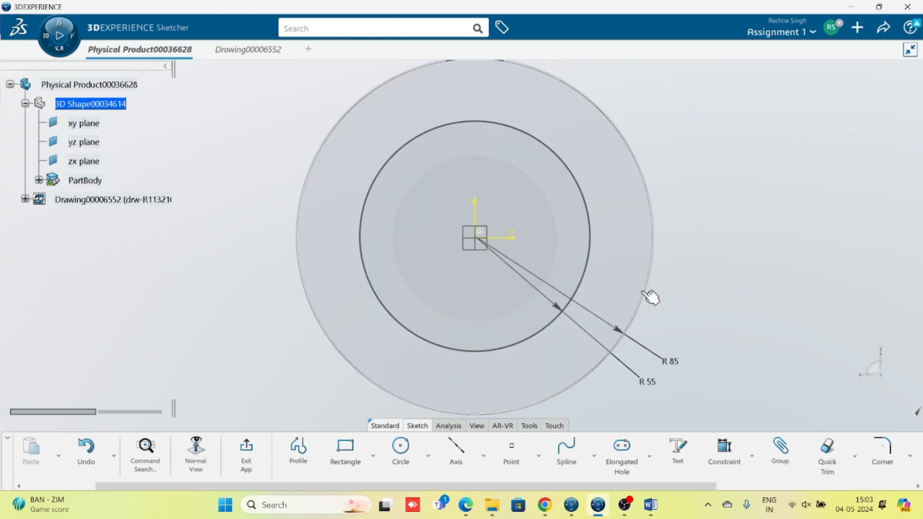
# Step: Test whether the circles move off the origin, and constrain their common centre coincident with the sketch origin
pyautogui.moveTo(644, 291); pyautogui.dragTo(735, 200)
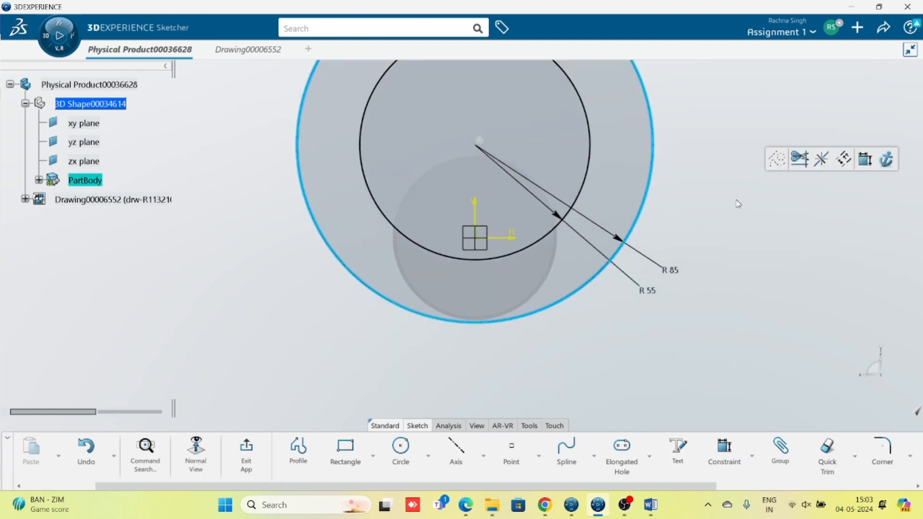
pyautogui.click(727, 207)
pyautogui.click(480, 145)
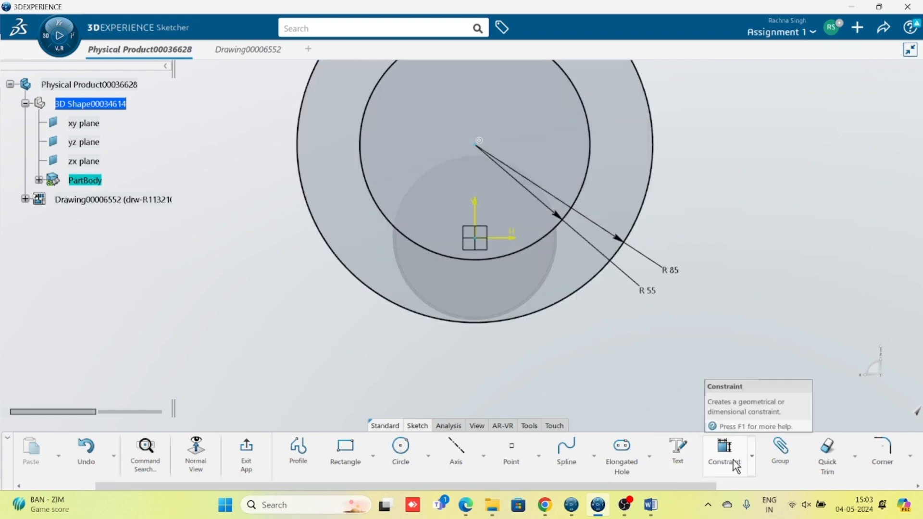
pyautogui.click(752, 456)
pyautogui.click(735, 354)
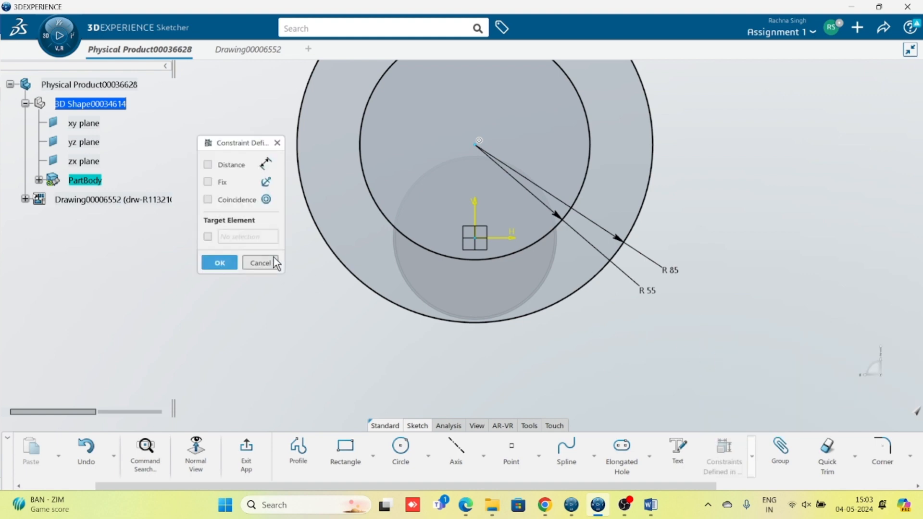
pyautogui.click(244, 196)
pyautogui.click(219, 263)
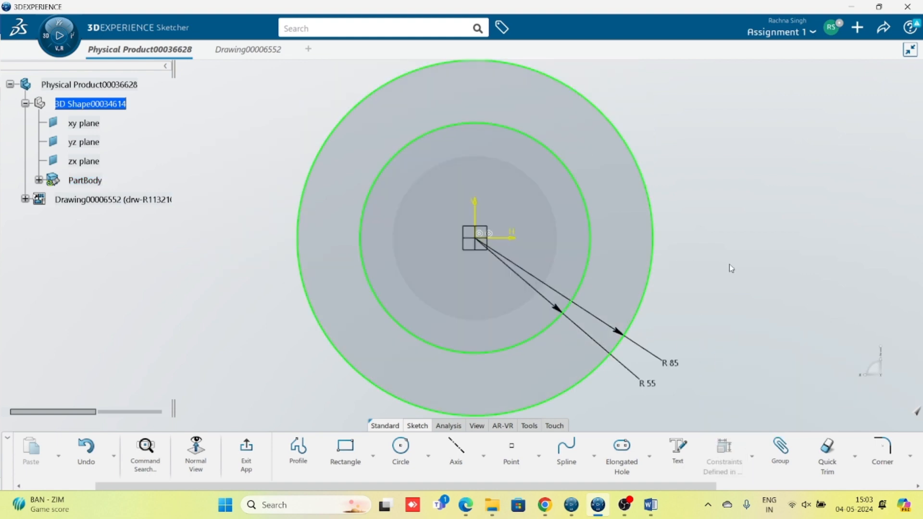
# Step: Check the tooth dimensions in the Assignment 5 Word document, and sketch a vertical line about 18 mm long across the inner circle, left of the vertical axis
pyautogui.click(651, 504)
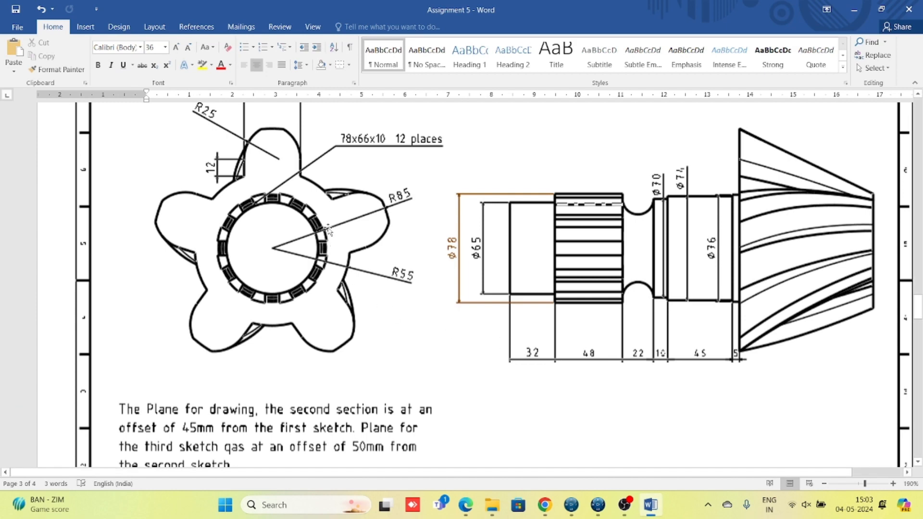
pyautogui.scroll(2, 246, 172)
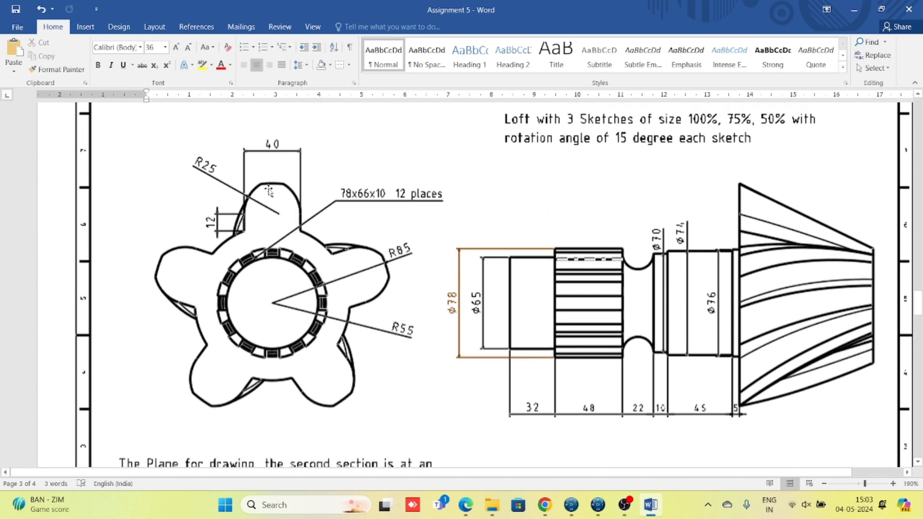
pyautogui.click(596, 505)
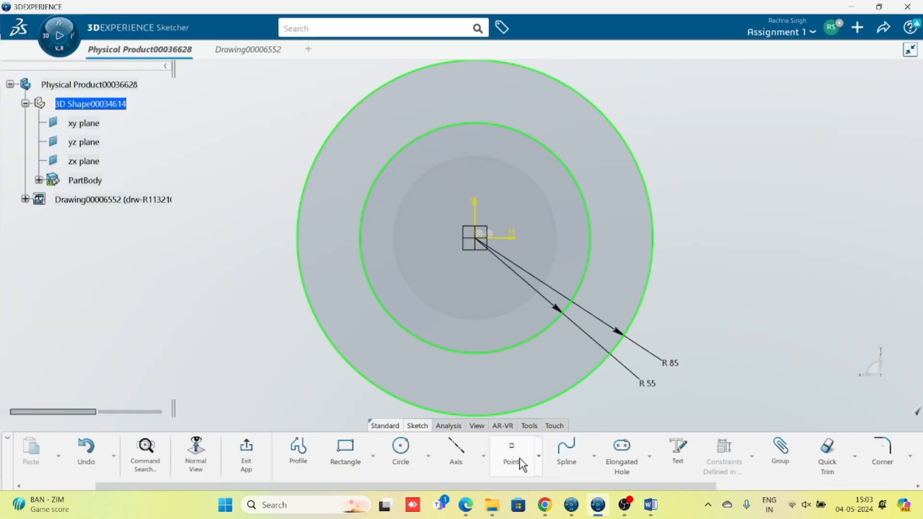
pyautogui.click(483, 455)
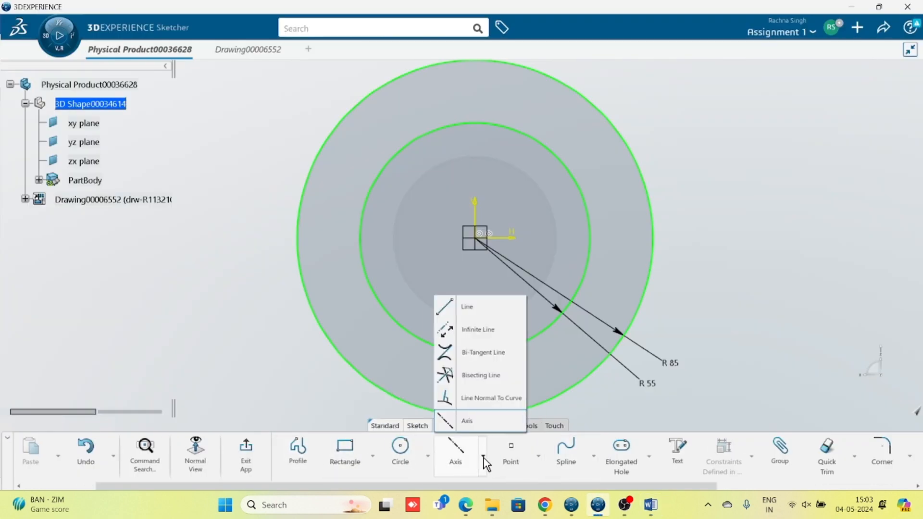
pyautogui.click(470, 312)
pyautogui.moveTo(478, 196); pyautogui.dragTo(472, 278, button='middle')
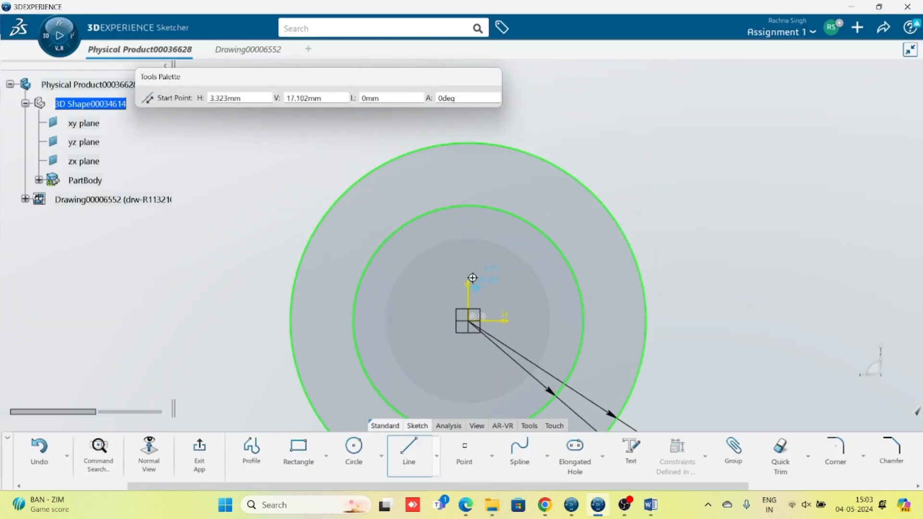
pyautogui.click(439, 194)
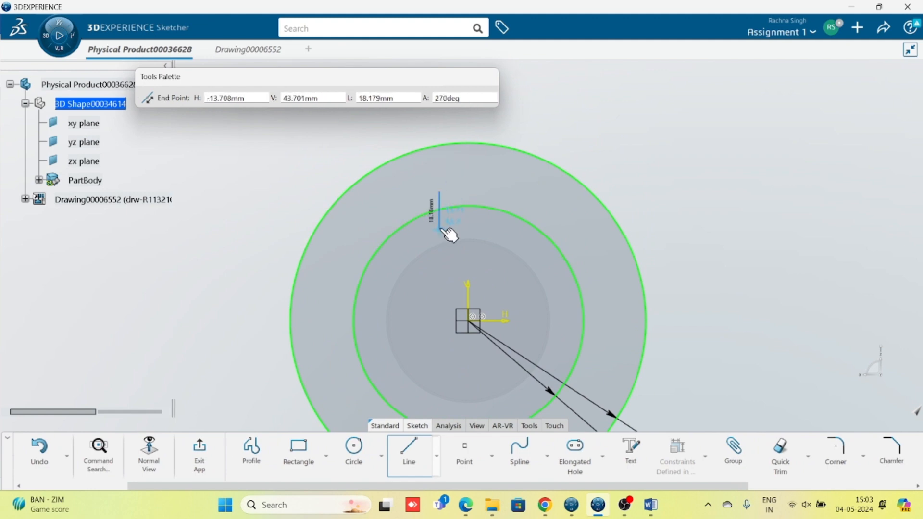
pyautogui.click(441, 229)
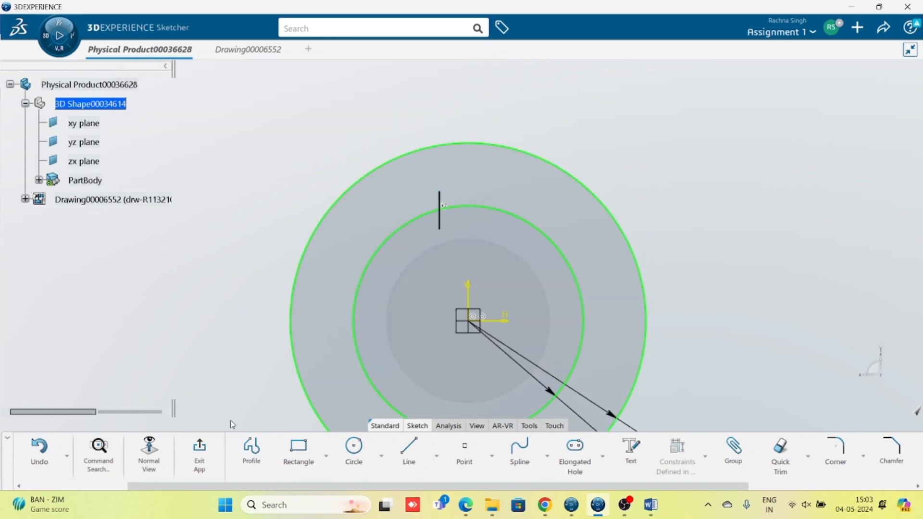
# Step: Draw a three-point arc of about 50 mm radius from the vertical line's upper end to the outer circle
pyautogui.click(380, 458)
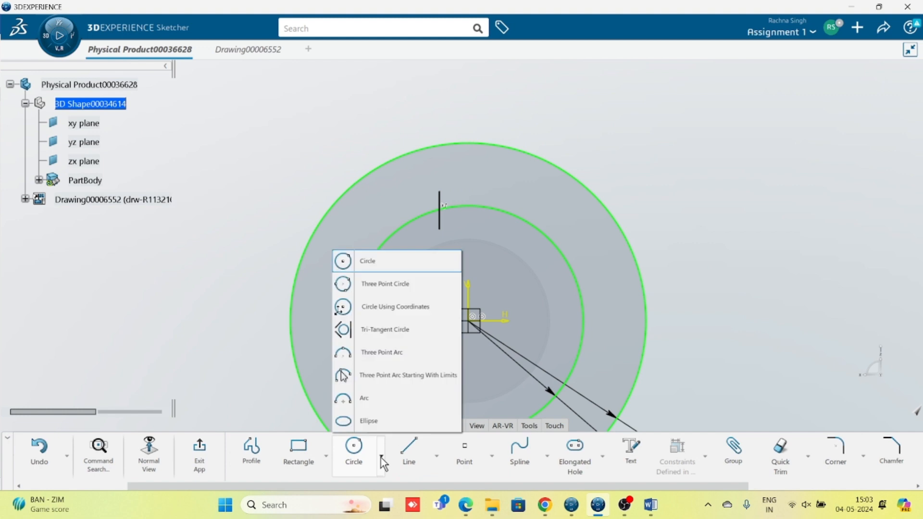
pyautogui.click(362, 378)
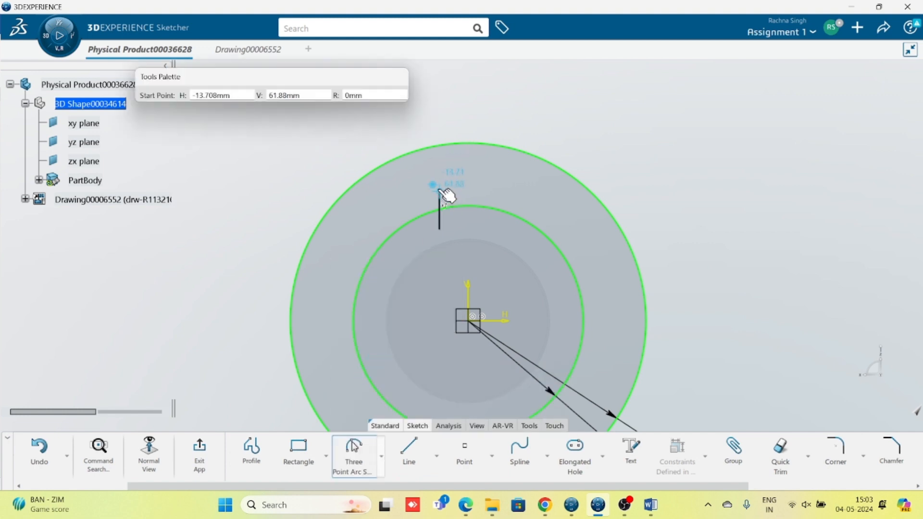
pyautogui.click(452, 143)
pyautogui.click(684, 184)
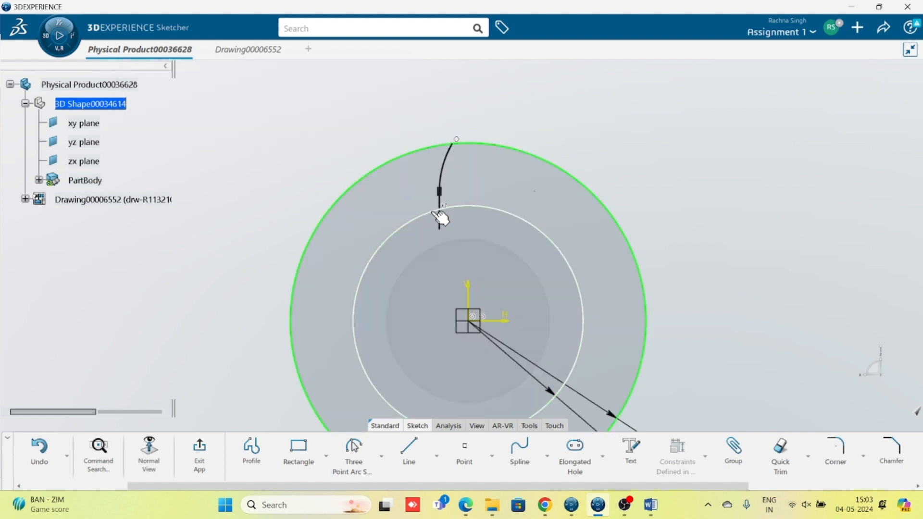
# Step: Mirror the vertical line and the arc about the sketch's vertical axis
pyautogui.click(442, 225)
pyautogui.keyDown('ctrl'); pyautogui.click(447, 163); pyautogui.keyUp('ctrl')
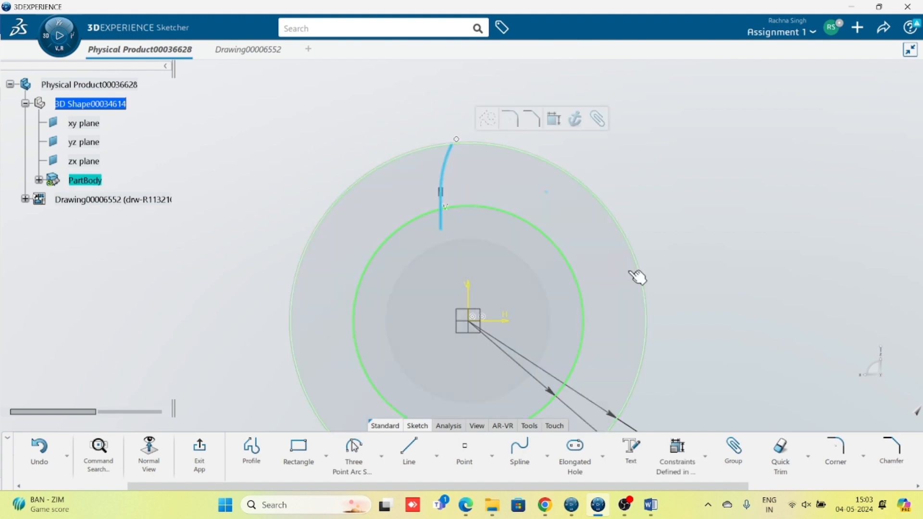
pyautogui.click(810, 469)
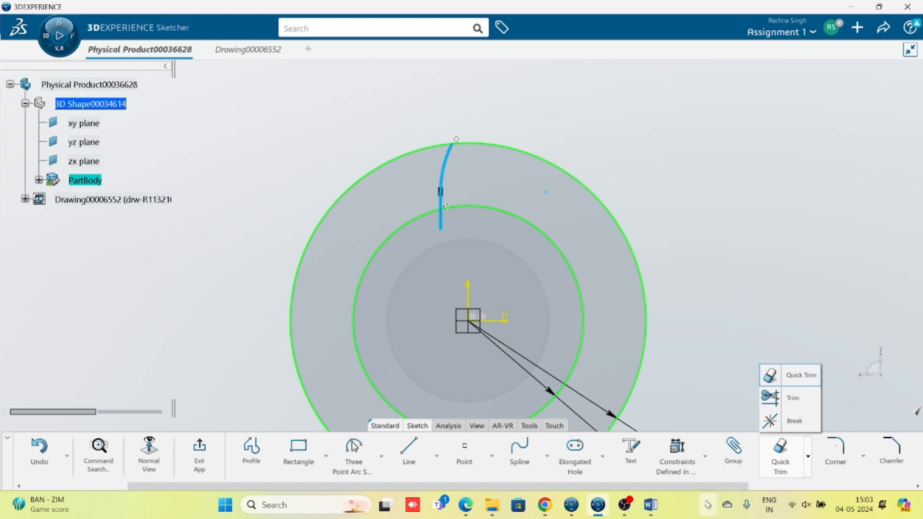
pyautogui.moveTo(709, 487); pyautogui.dragTo(812, 485)
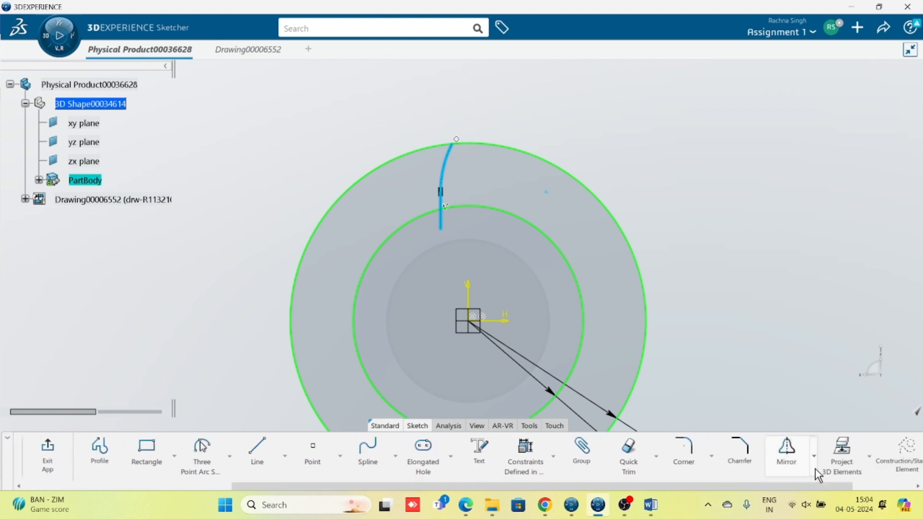
pyautogui.click(788, 454)
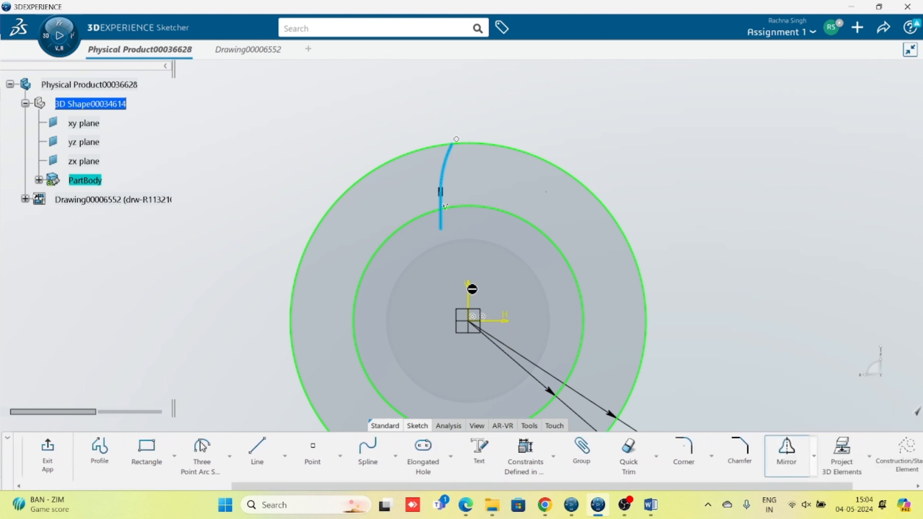
pyautogui.click(470, 298)
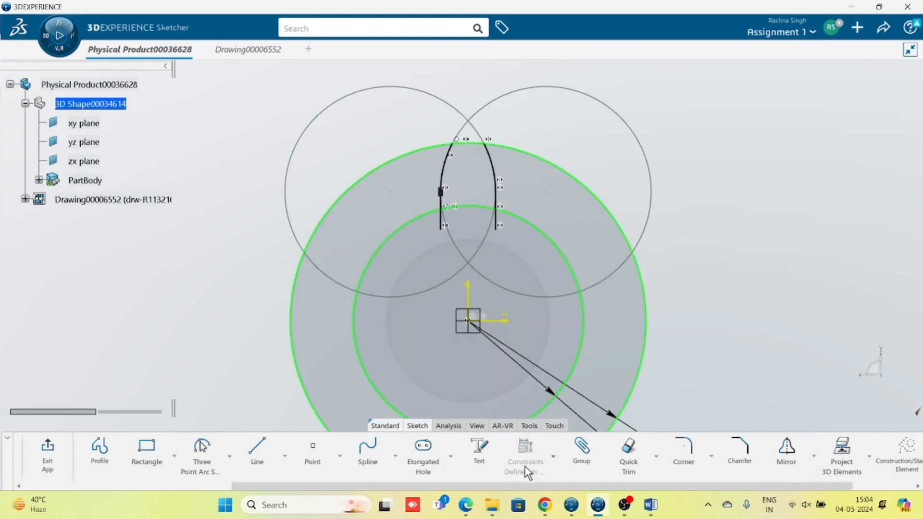
# Step: Dimension the distance between the two vertical tooth lines as 40 mm
pyautogui.click(553, 456)
pyautogui.click(551, 337)
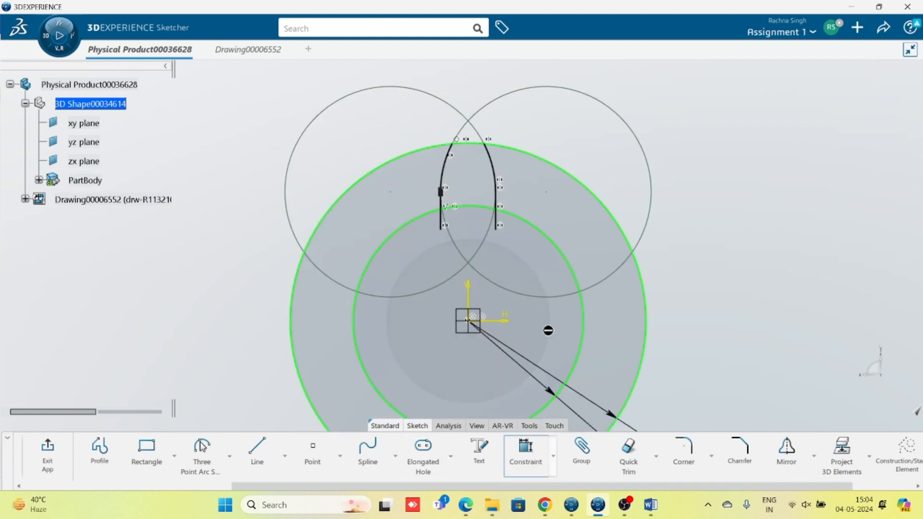
pyautogui.click(442, 222)
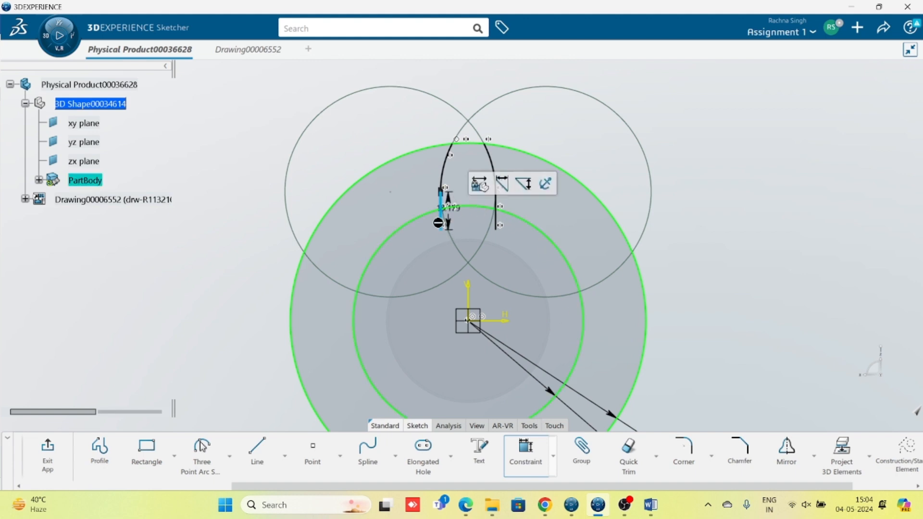
pyautogui.click(498, 222)
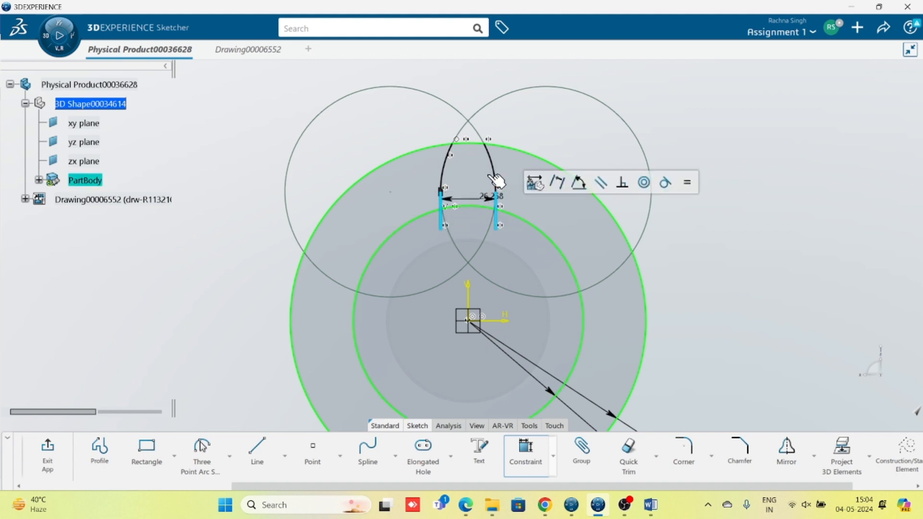
pyautogui.click(456, 78)
pyautogui.write('40')
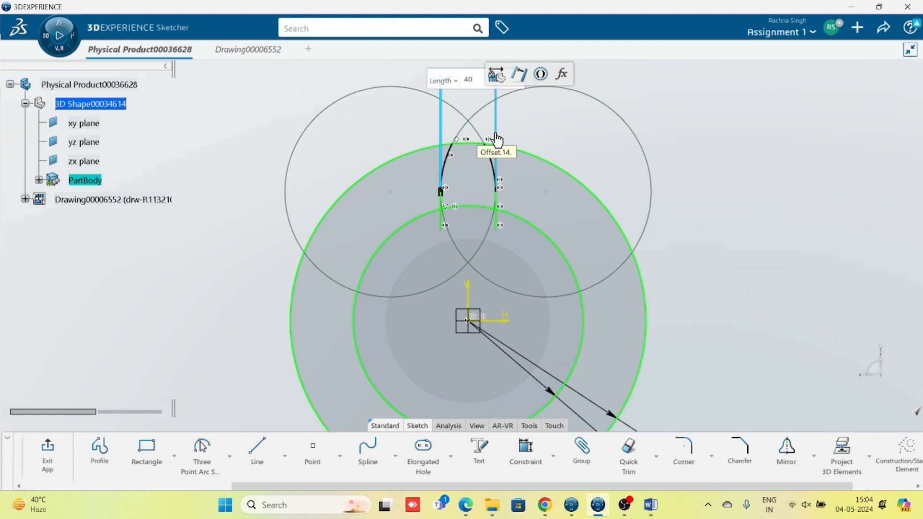
pyautogui.press('Return')
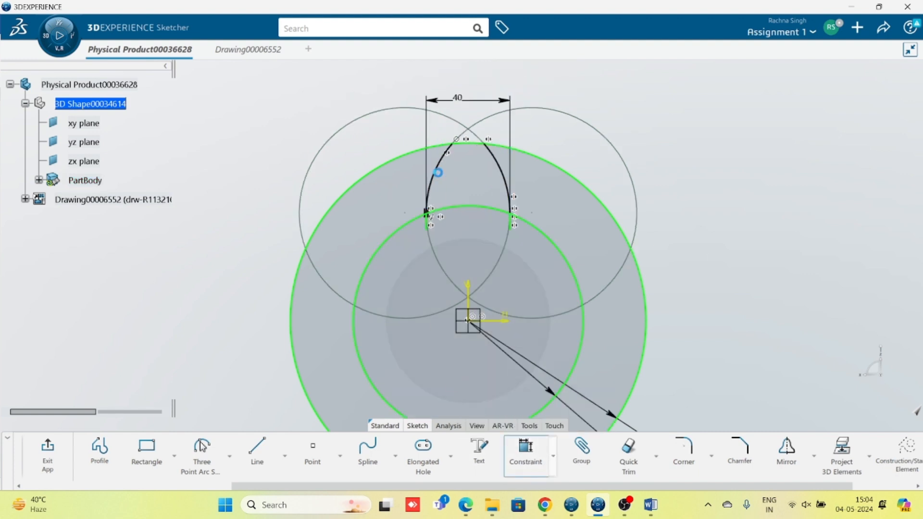
# Step: Dimension the radius of the tooth's left arc
pyautogui.click(441, 162)
pyautogui.click(412, 145)
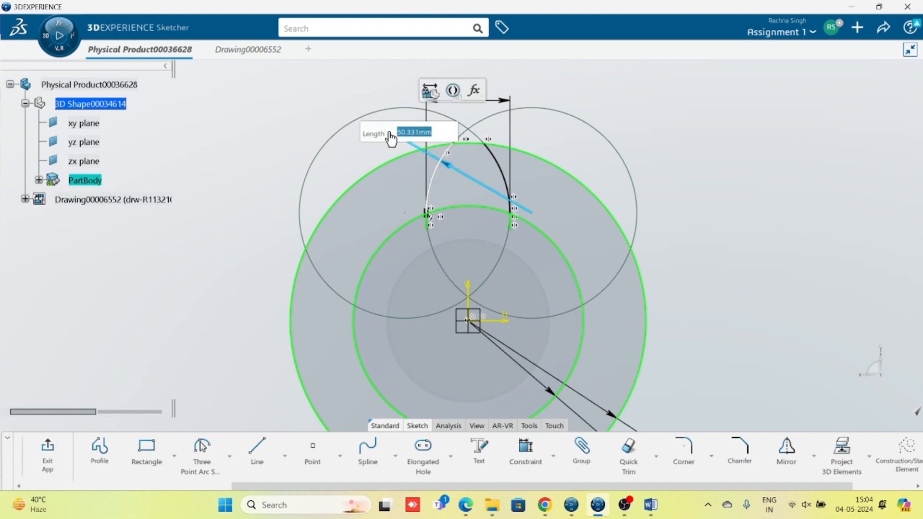
# Step: Set the radius of the lobe's left arc to 25 mm
pyautogui.write('25')
pyautogui.press('Return')
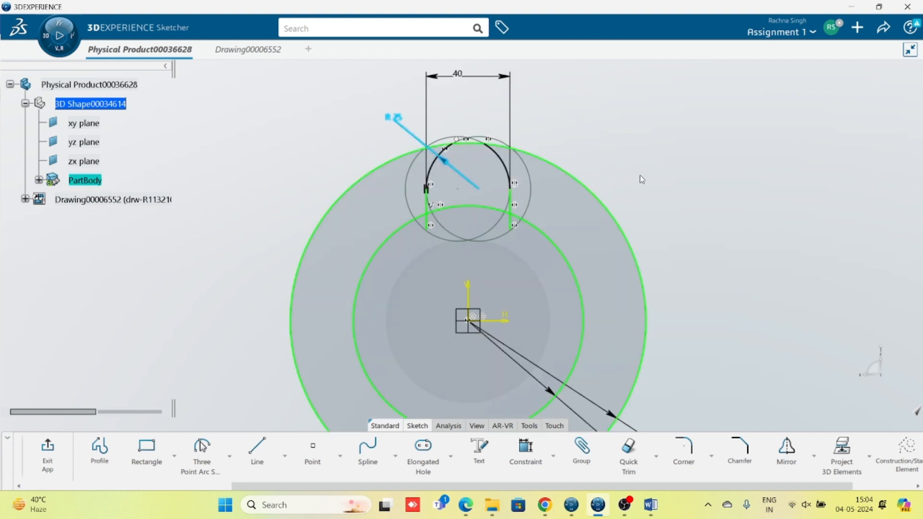
pyautogui.click(659, 169)
# Step: Trim the lower ends of the lobe's two vertical side lines where they extend inside the inner R 55 circle
pyautogui.keyDown('ctrl'); pyautogui.moveTo(665, 214); pyautogui.dragTo(672, 195, button='middle'); pyautogui.keyUp('ctrl')
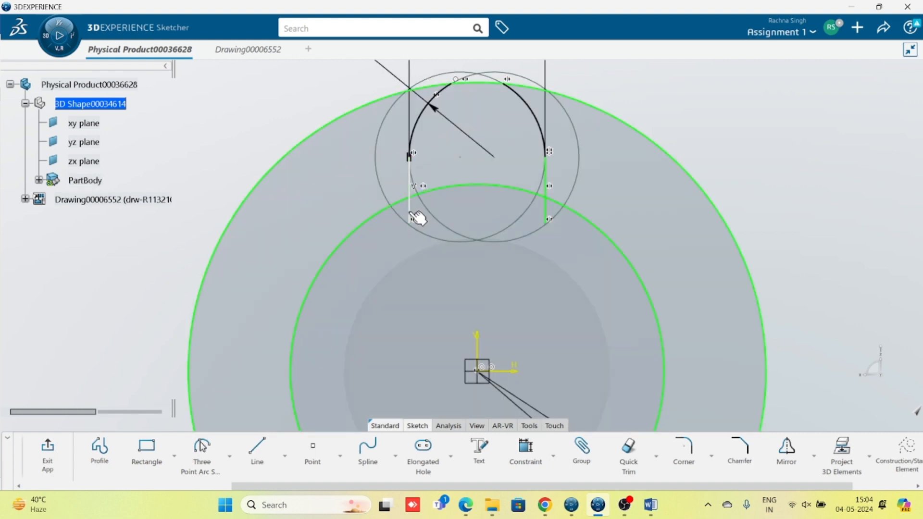
pyautogui.click(629, 452)
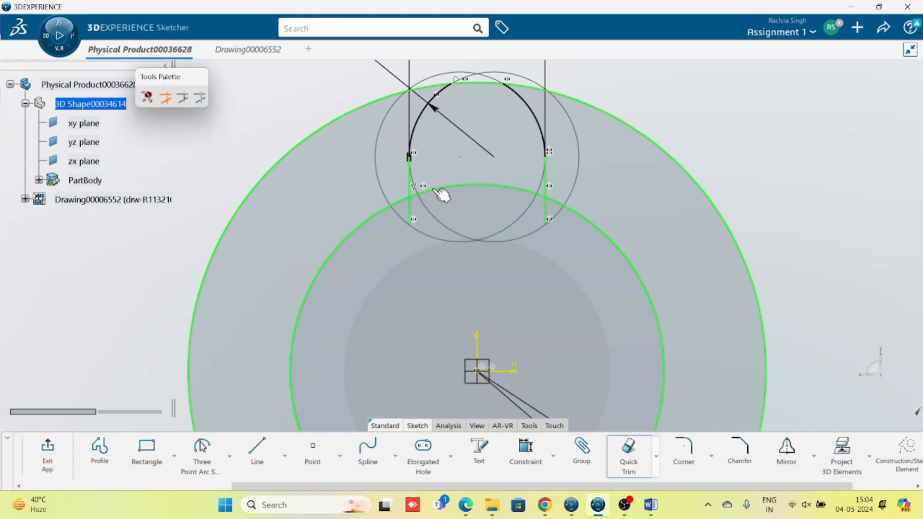
pyautogui.click(411, 215)
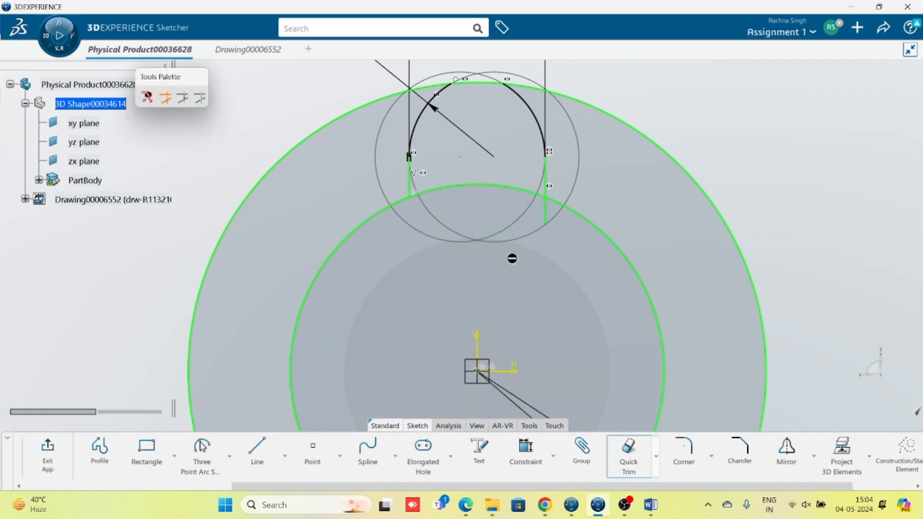
pyautogui.click(545, 213)
pyautogui.press('Escape')
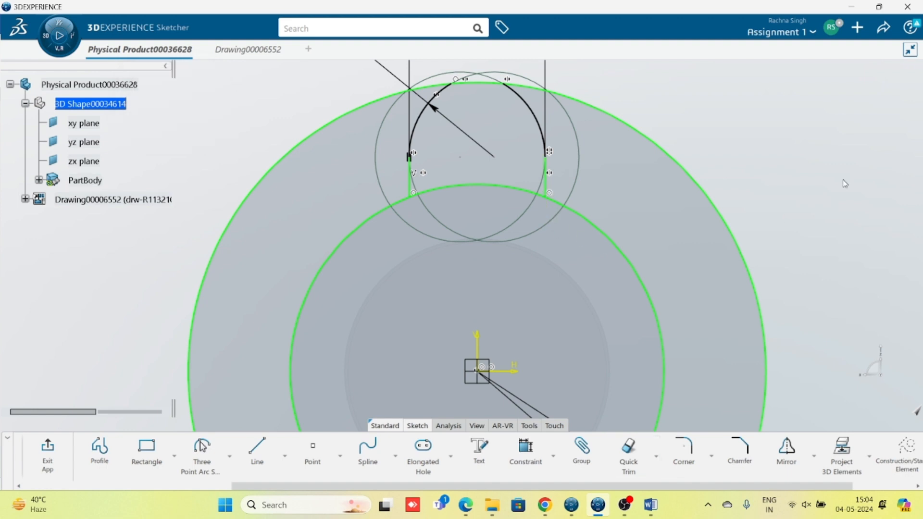
# Step: Dimension the lobe's left vertical side line and set its length to 12 mm
pyautogui.click(515, 455)
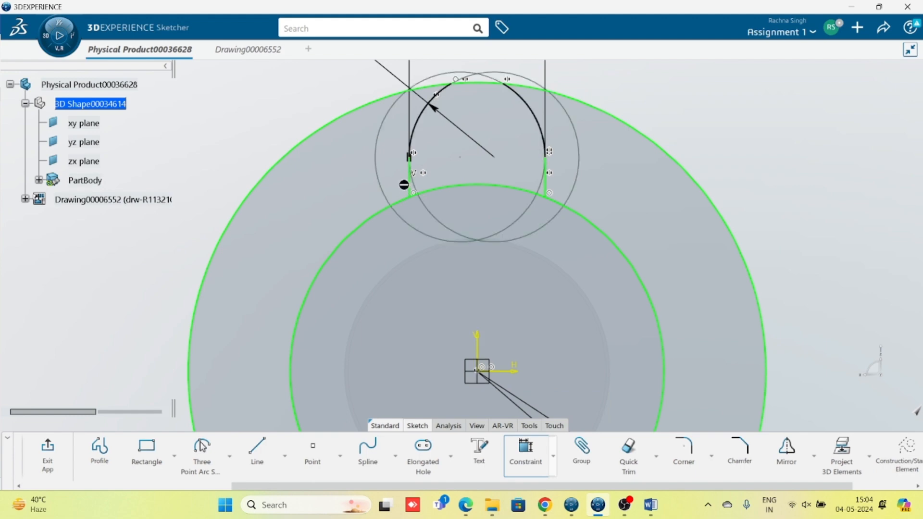
pyautogui.click(410, 187)
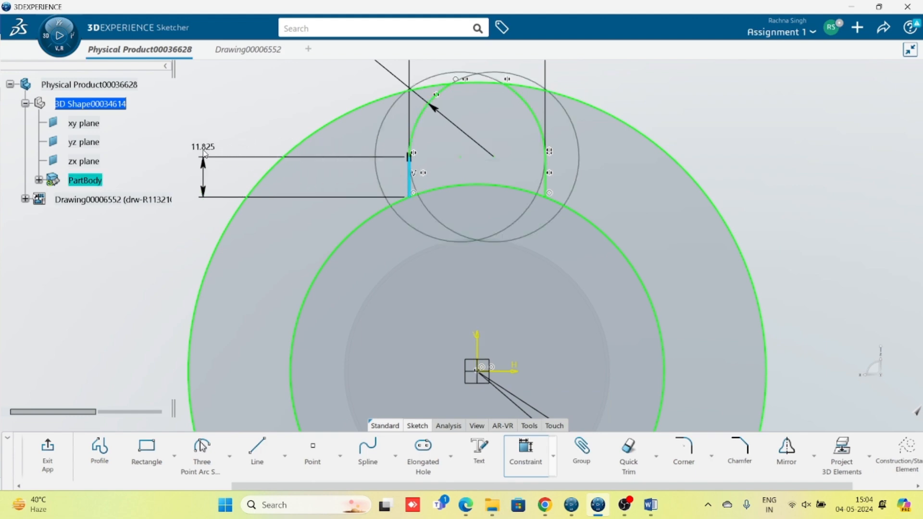
pyautogui.click(212, 209)
pyautogui.write('12')
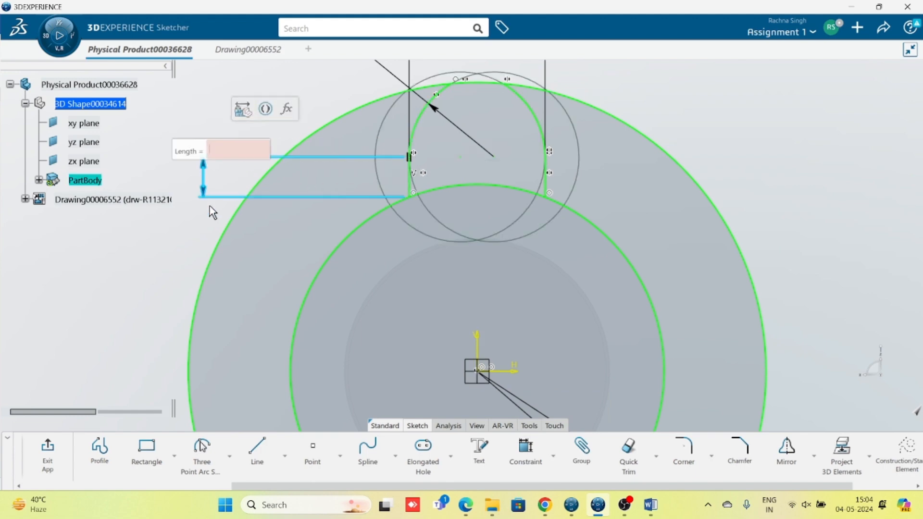
pyautogui.press('Return')
pyautogui.click(735, 167)
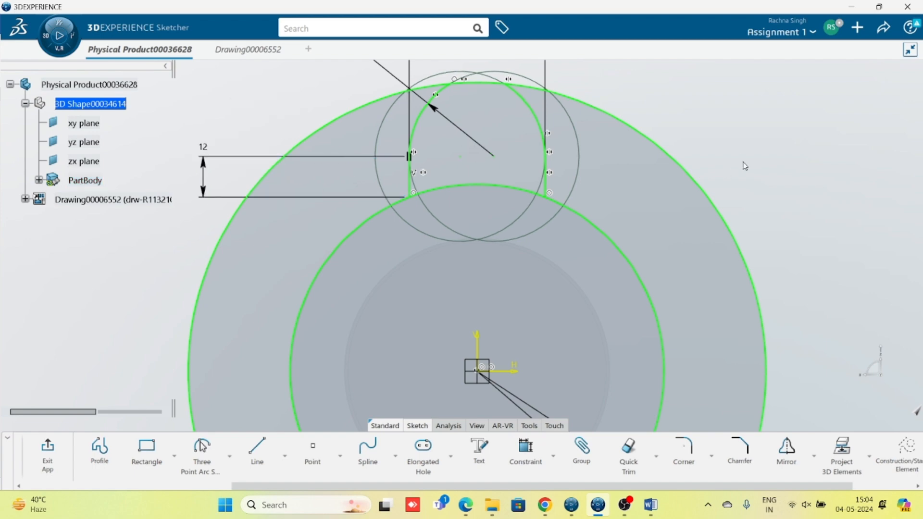
# Step: Consult the Assignment 5 drawing in Word, and set up a duplicating rotation of the lobe's arcs and side lines about the sketch origin
pyautogui.keyDown('ctrl'); pyautogui.moveTo(742, 163); pyautogui.dragTo(729, 197, button='middle'); pyautogui.keyUp('ctrl')
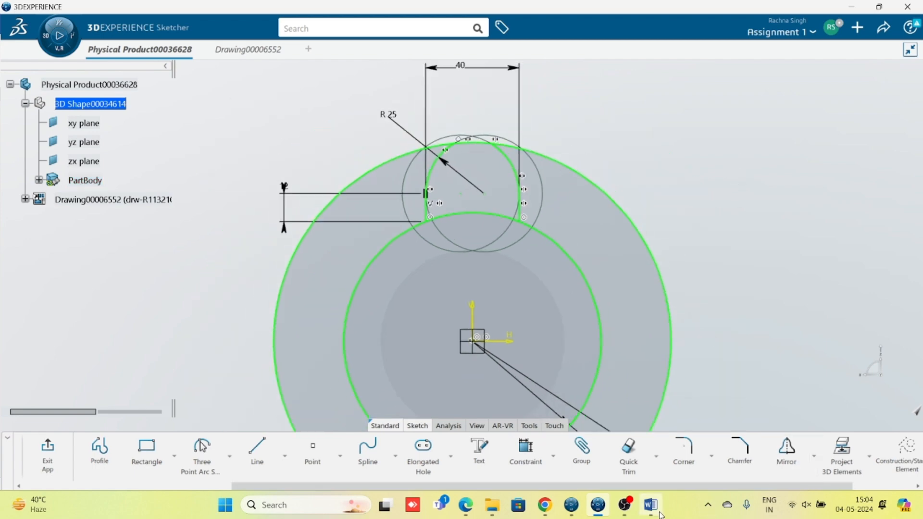
pyautogui.click(651, 505)
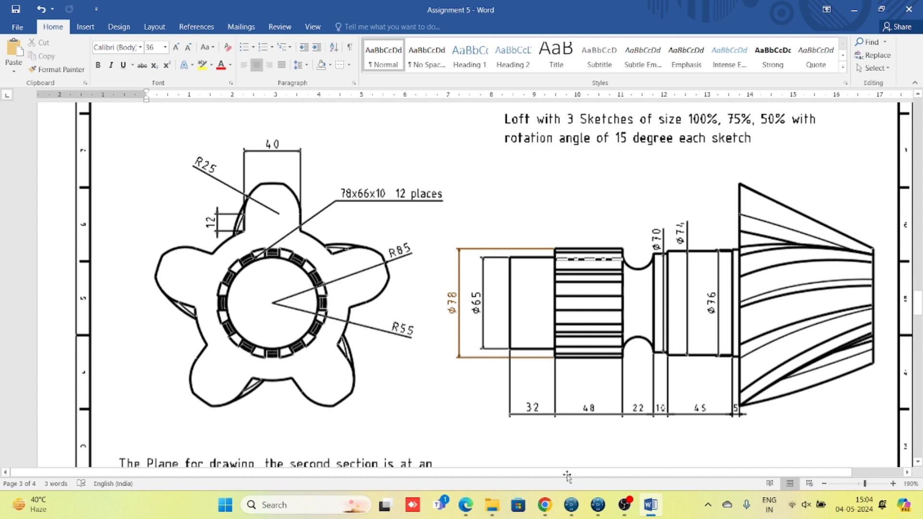
pyautogui.click(597, 505)
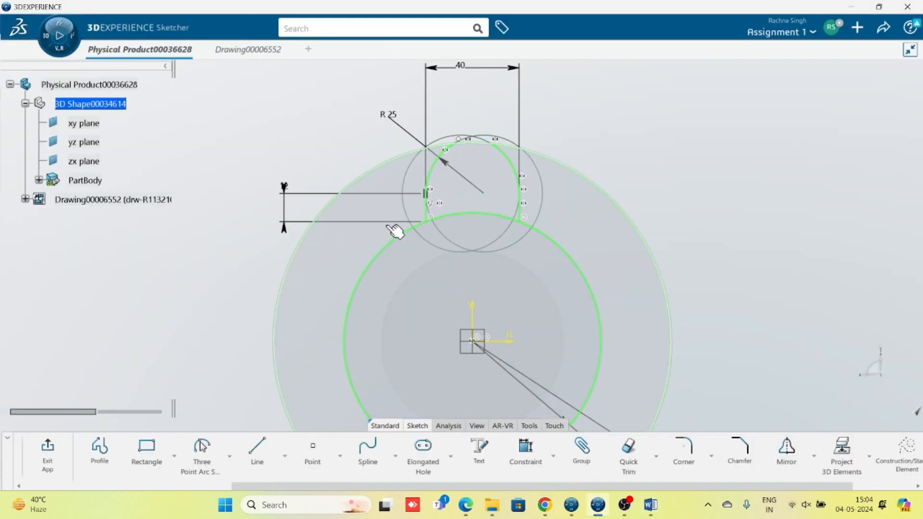
pyautogui.click(438, 198)
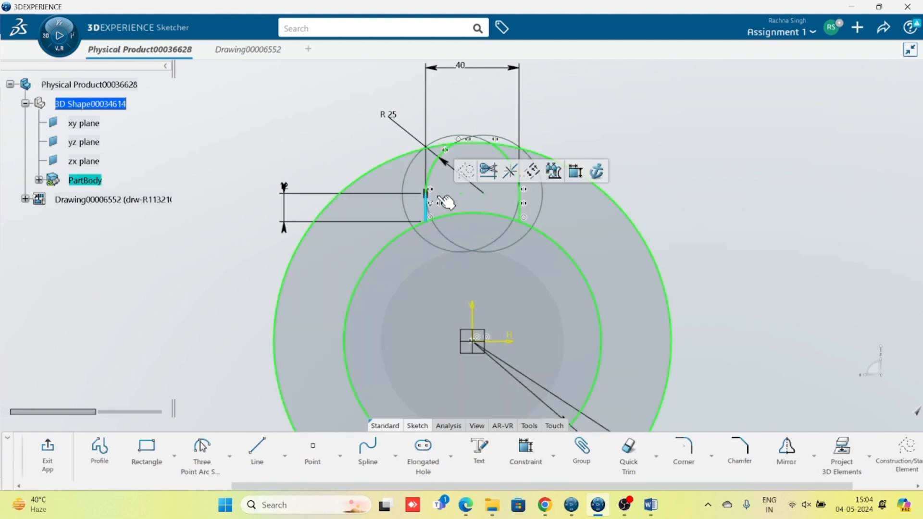
pyautogui.keyDown('ctrl'); pyautogui.click(430, 169); pyautogui.keyUp('ctrl')
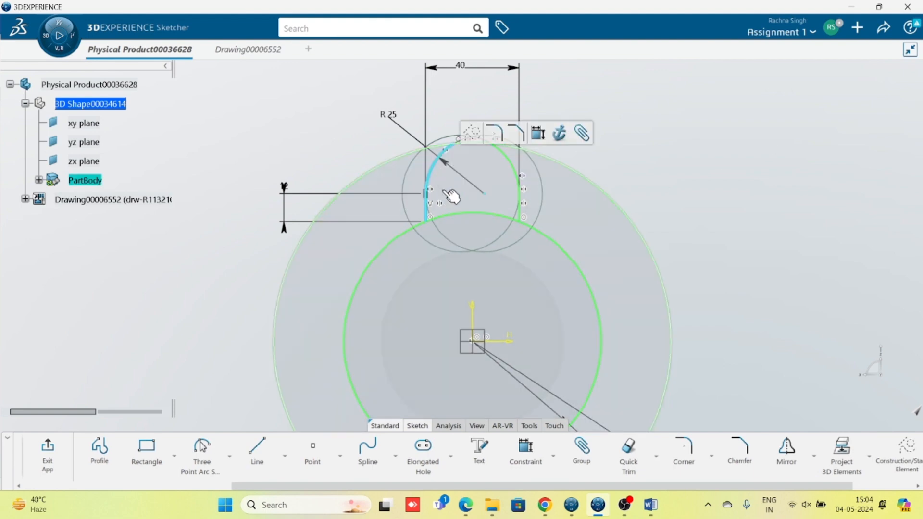
pyautogui.keyDown('ctrl'); pyautogui.click(514, 169); pyautogui.keyUp('ctrl')
pyautogui.keyDown('ctrl'); pyautogui.click(520, 210); pyautogui.keyUp('ctrl')
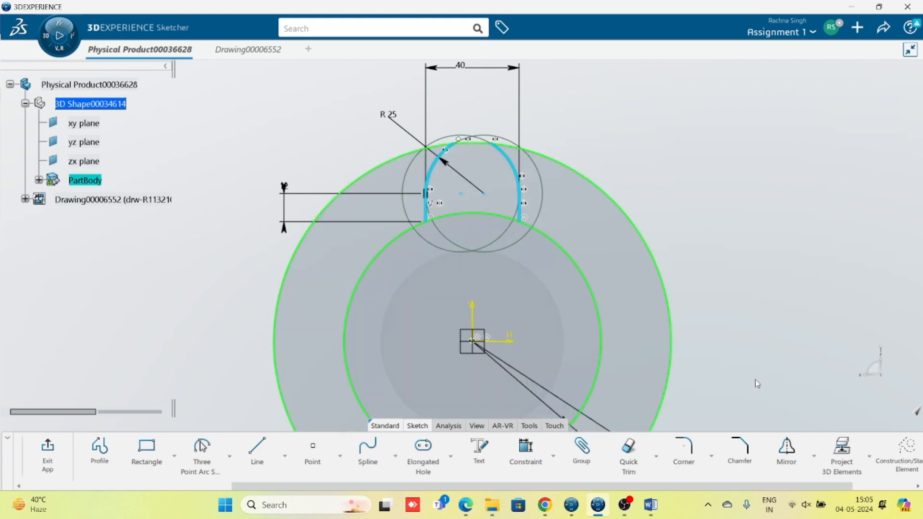
pyautogui.click(813, 456)
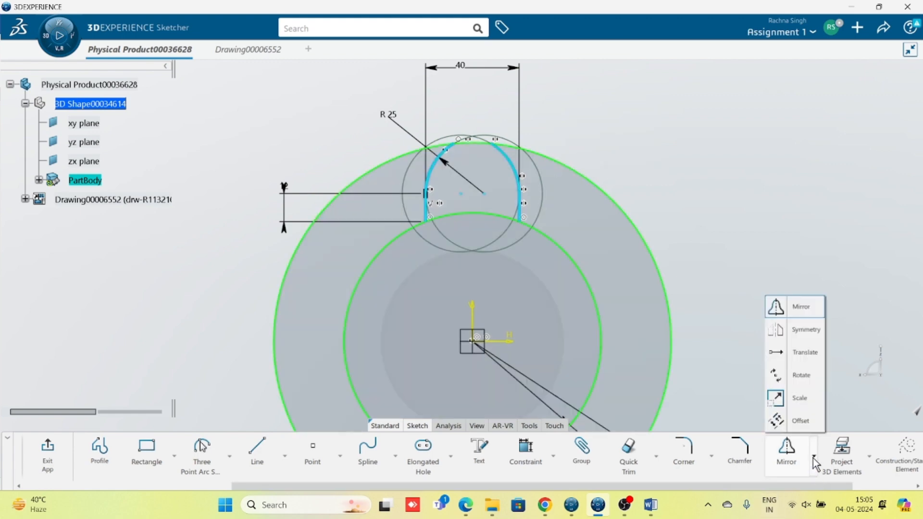
pyautogui.click(800, 375)
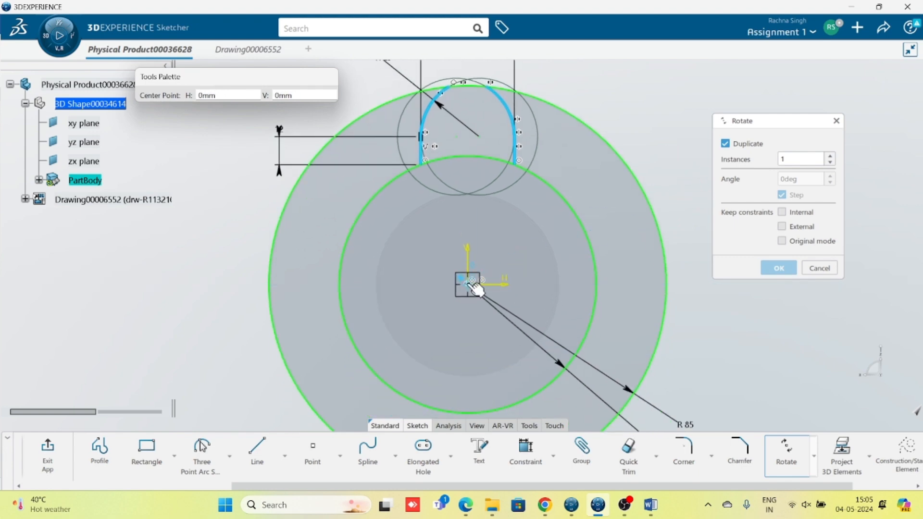
pyautogui.click(469, 283)
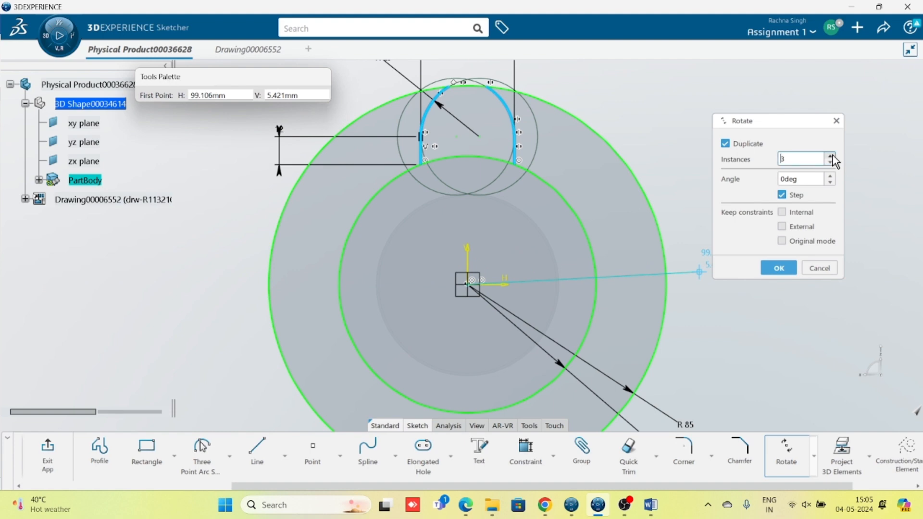
pyautogui.click(829, 177)
pyautogui.click(829, 177)
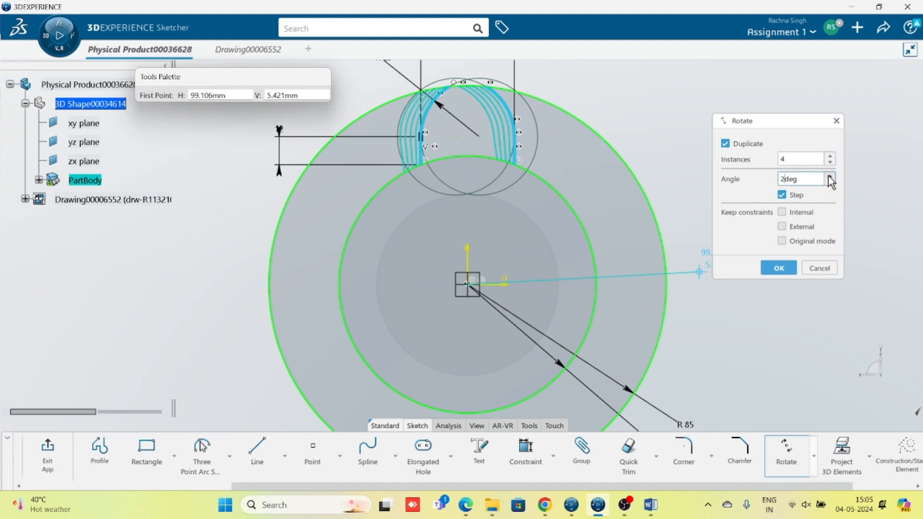
pyautogui.click(829, 177)
pyautogui.click(829, 176)
pyautogui.click(829, 177)
pyautogui.click(829, 176)
pyautogui.click(829, 176)
pyautogui.click(829, 177)
pyautogui.click(829, 177)
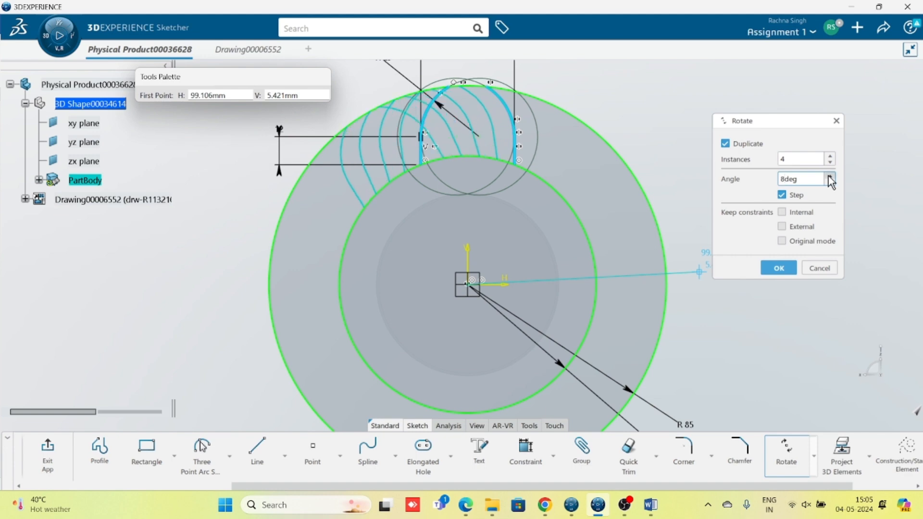
pyautogui.click(829, 176)
pyautogui.click(829, 176)
pyautogui.click(829, 177)
pyautogui.click(829, 177)
# Step: Rotate-copy the lobe with 5 instances at a 360/5 degree step, keeping internal constraints, external constraints and original mode
pyautogui.click(830, 155)
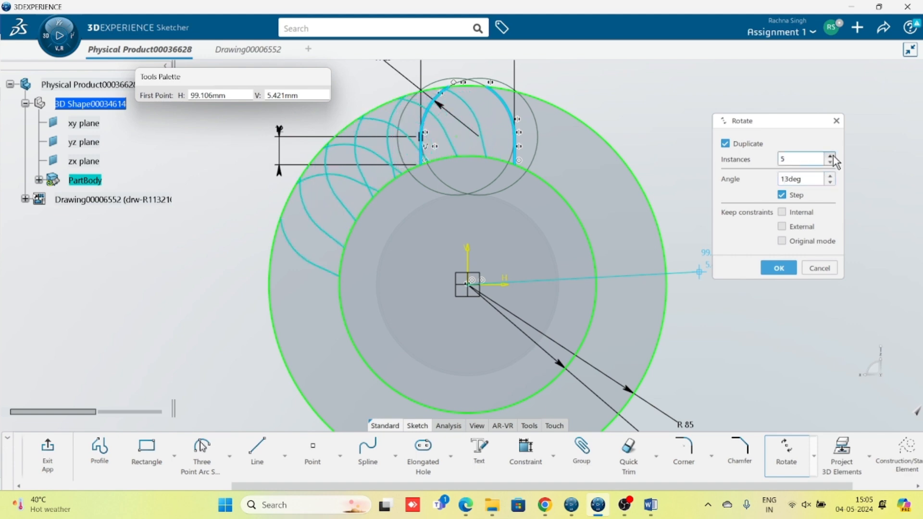
pyautogui.press('Tab')
pyautogui.write('360/5')
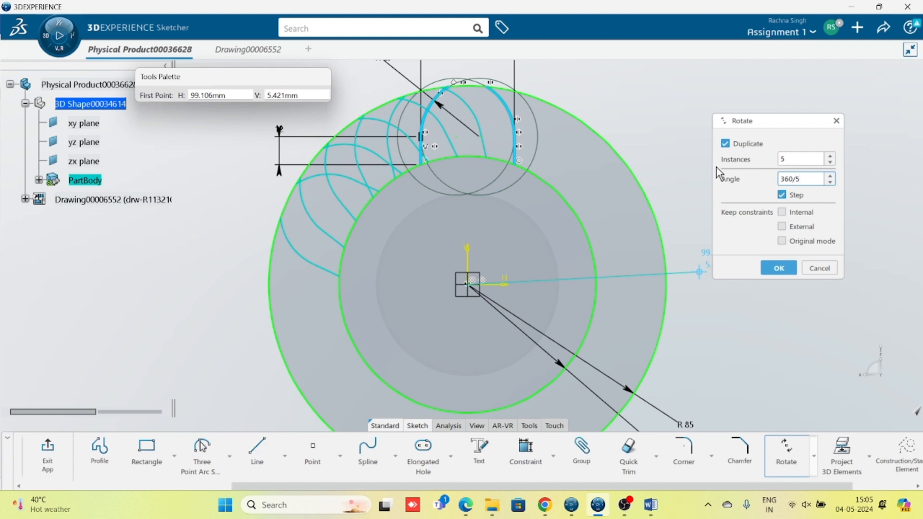
pyautogui.click(798, 159)
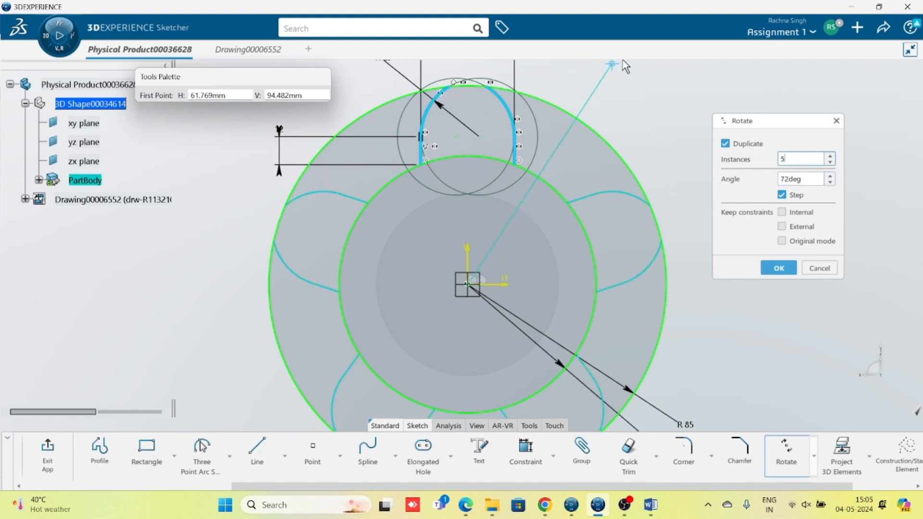
pyautogui.click(781, 212)
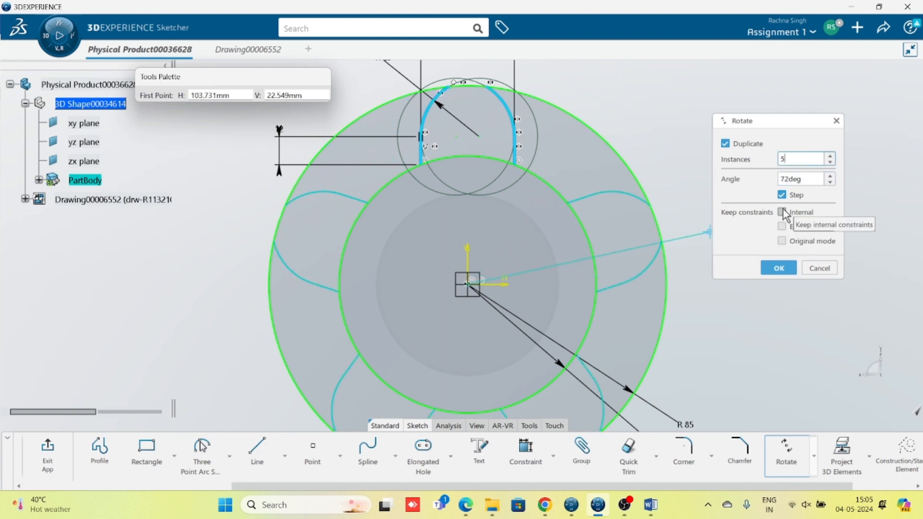
pyautogui.click(782, 226)
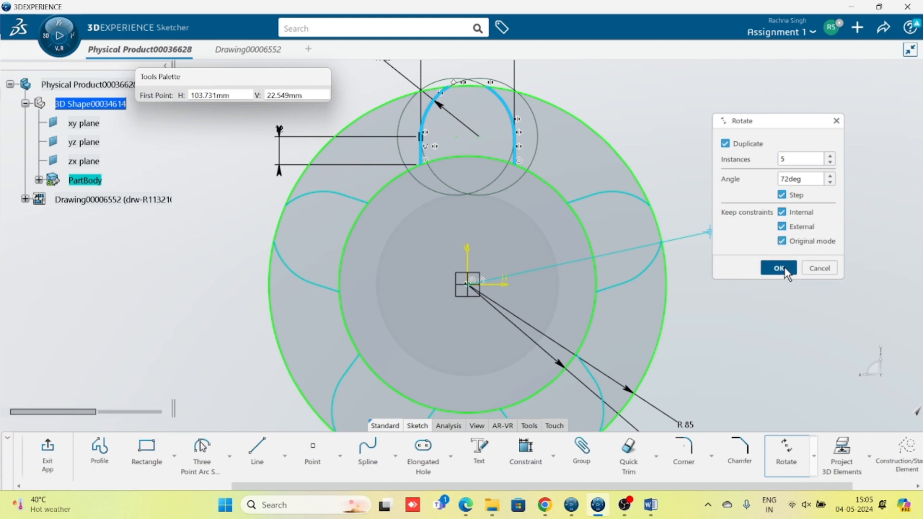
pyautogui.click(784, 267)
# Step: Trim away the segments of the outer R 85 circle that lie between the five lobes
pyautogui.moveTo(628, 304)
pyautogui.mouseDown(button='middle')
pyautogui.moveTo(591, 229)
pyautogui.moveTo(589, 256)
pyautogui.mouseUp(button='middle')
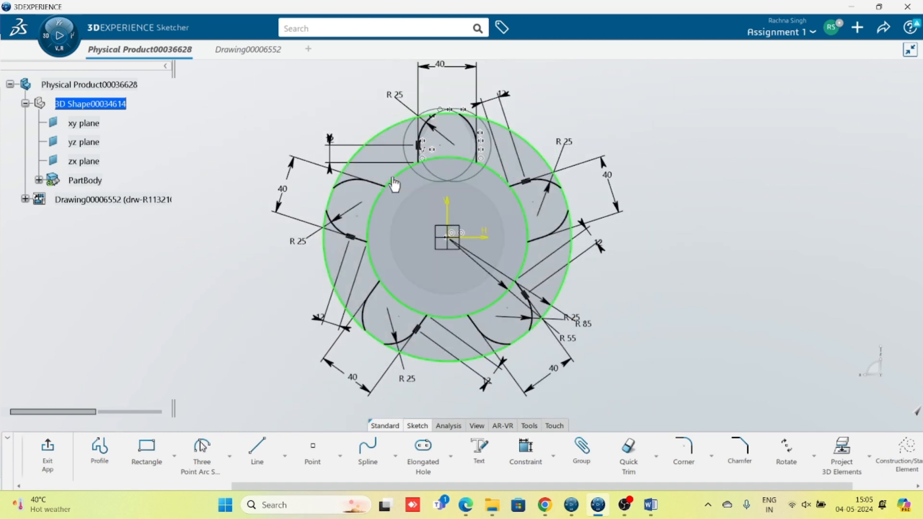
pyautogui.click(626, 458)
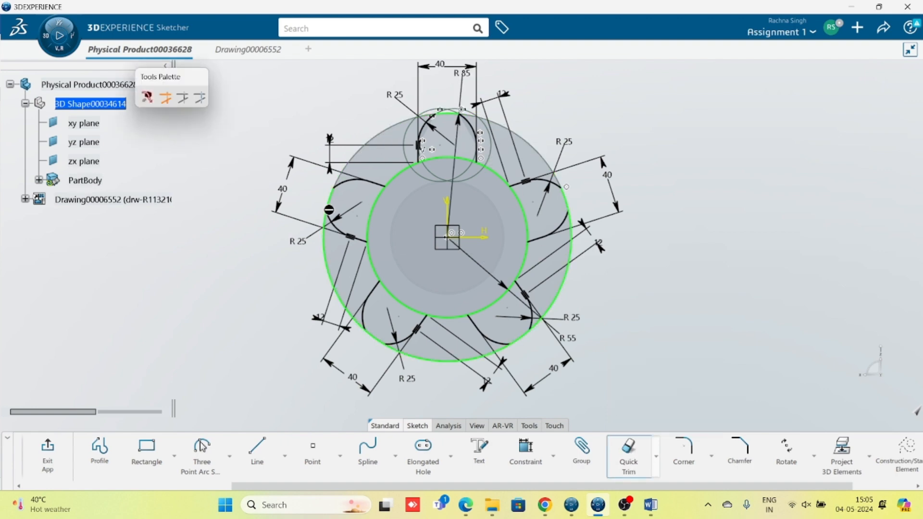
pyautogui.click(329, 263)
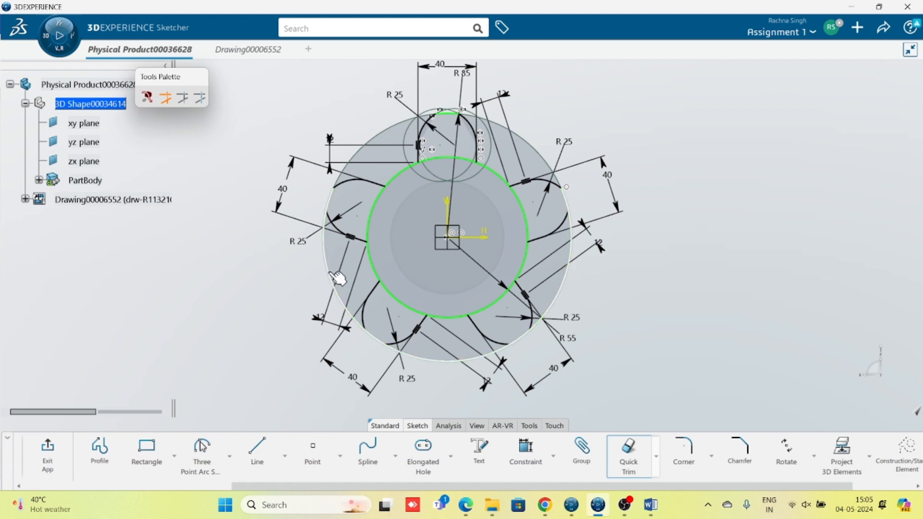
pyautogui.click(440, 362)
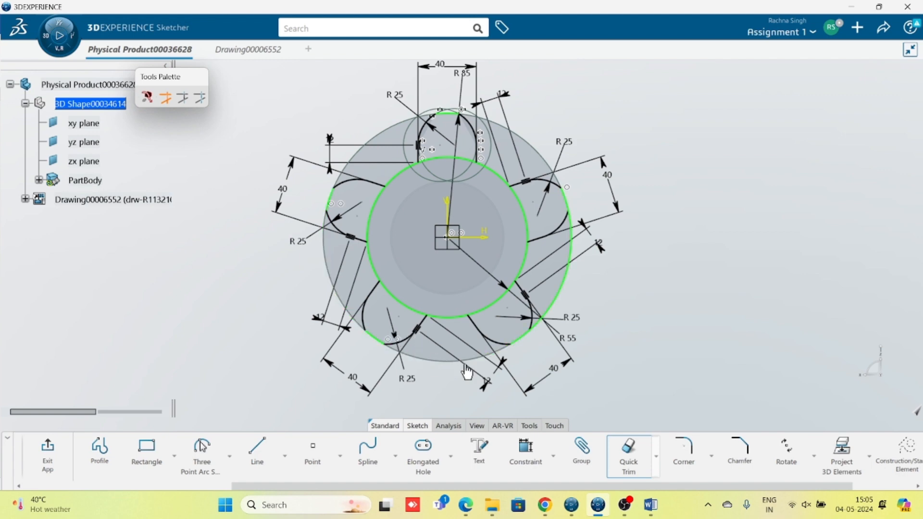
pyautogui.click(572, 275)
# Step: Trim the inner R 55 circle's segments across the base of each lobe and restore the view normal to the sketch
pyautogui.click(456, 158)
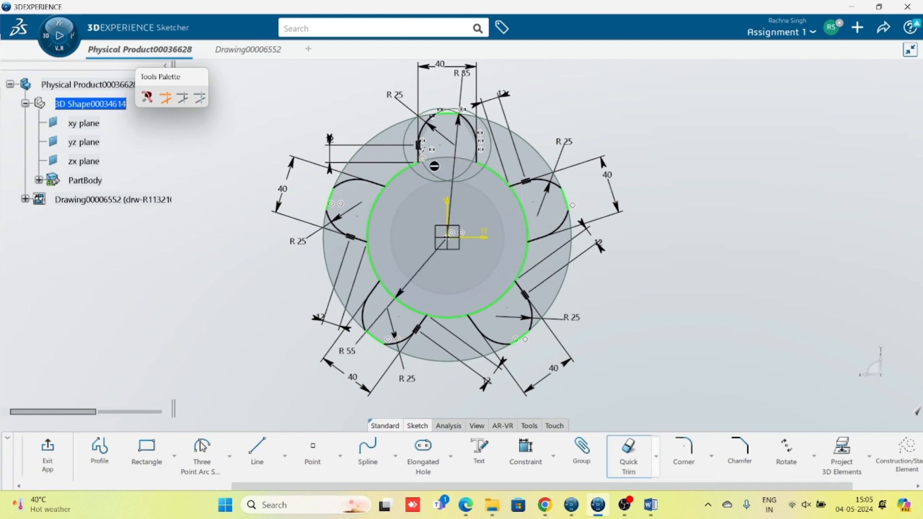
pyautogui.click(370, 218)
pyautogui.click(404, 305)
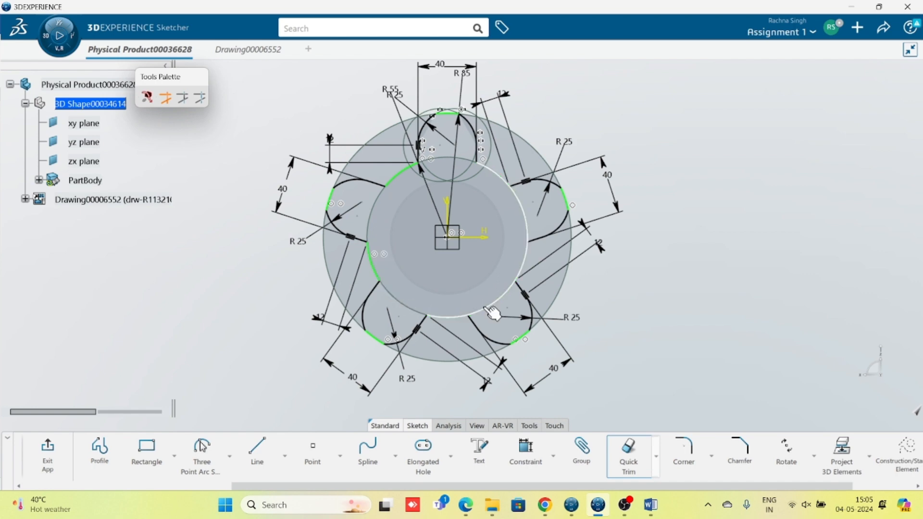
pyautogui.click(495, 304)
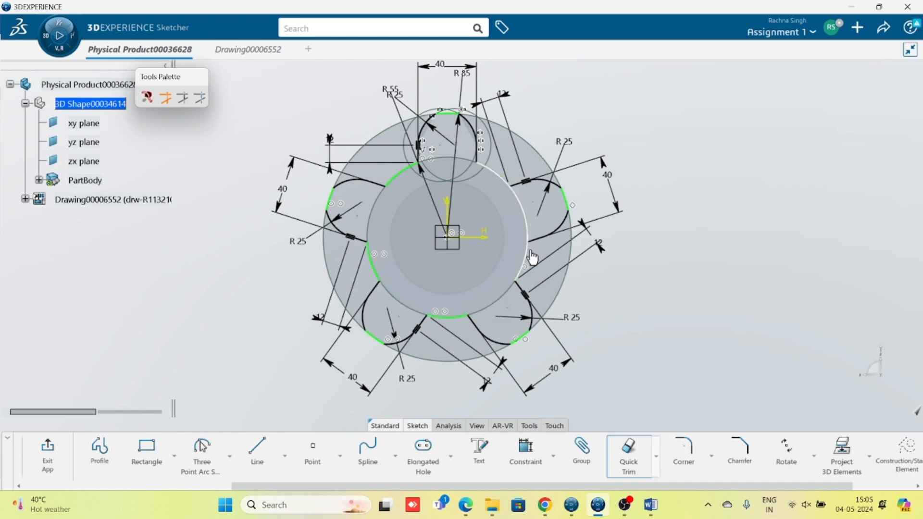
pyautogui.click(529, 223)
pyautogui.moveTo(645, 334)
pyautogui.mouseDown(button='middle')
pyautogui.moveTo(645, 319)
pyautogui.moveTo(644, 342)
pyautogui.moveTo(523, 322)
pyautogui.moveTo(454, 357)
pyautogui.moveTo(509, 305)
pyautogui.moveTo(546, 288)
pyautogui.mouseUp(button='middle')
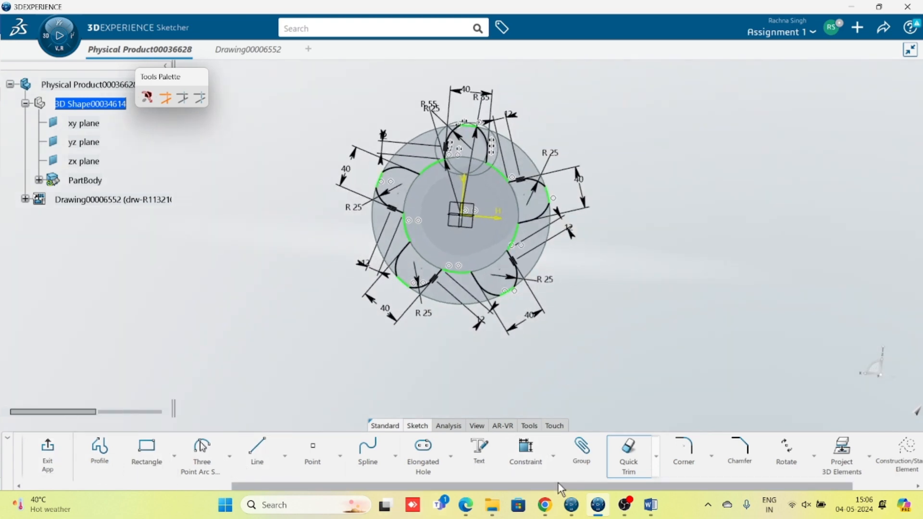
pyautogui.moveTo(558, 482); pyautogui.dragTo(322, 486)
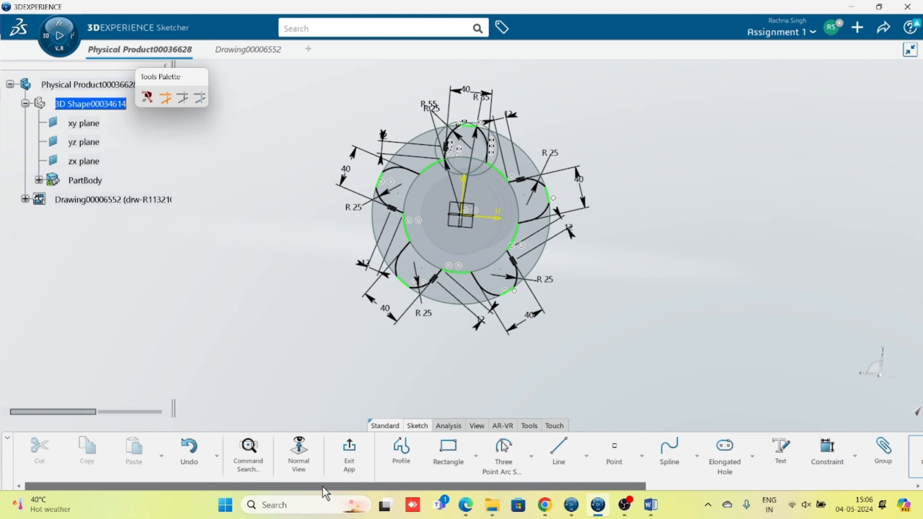
pyautogui.click(296, 454)
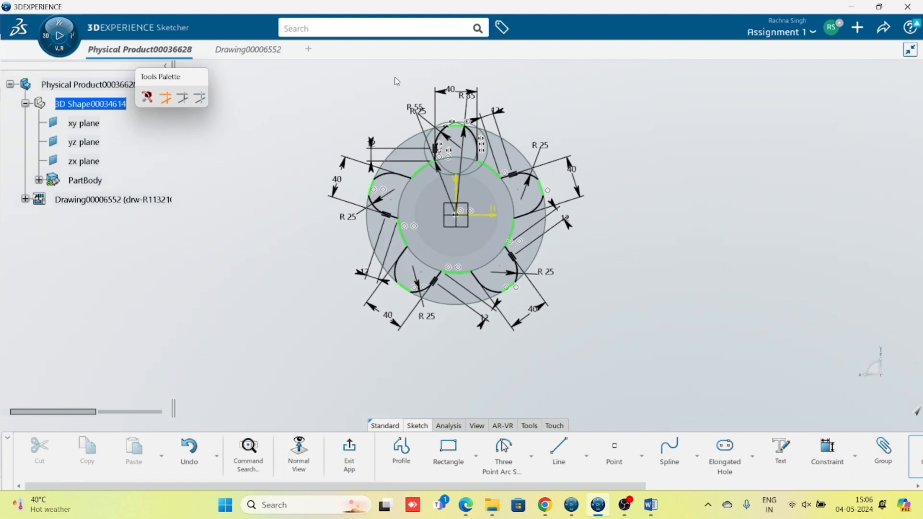
pyautogui.moveTo(657, 317); pyautogui.dragTo(659, 331, button='middle')
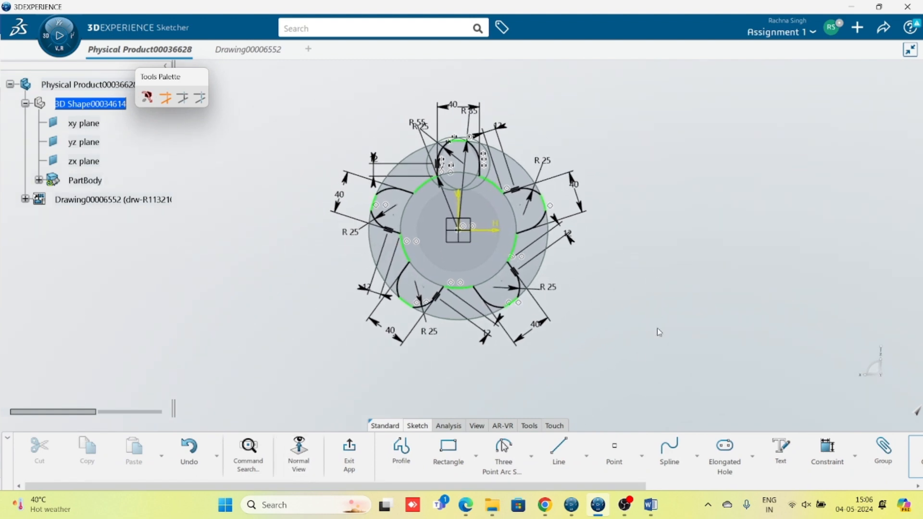
pyautogui.moveTo(256, 75); pyautogui.dragTo(600, 362)
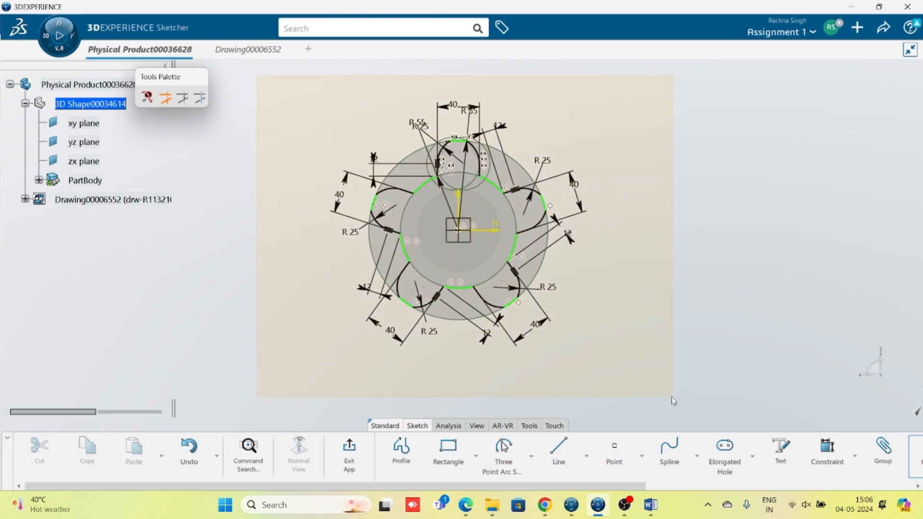
pyautogui.moveTo(671, 397); pyautogui.dragTo(670, 397)
pyautogui.click(854, 456)
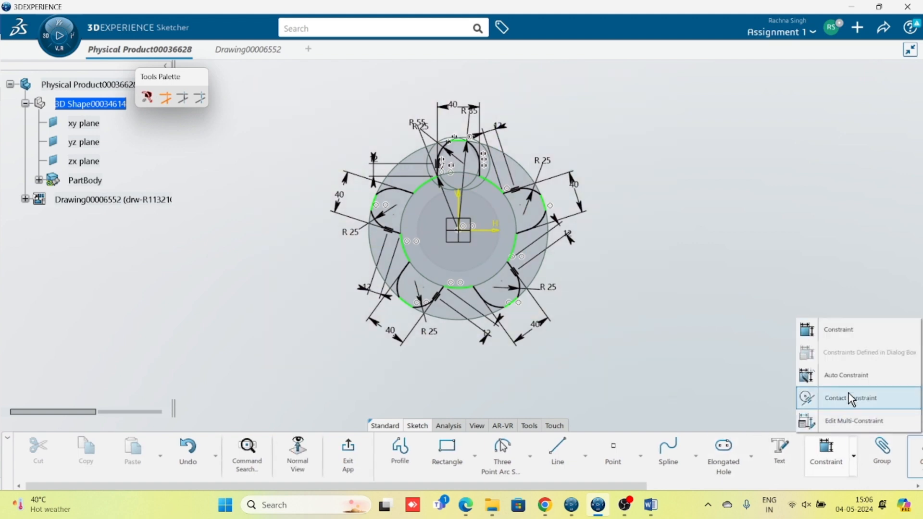
pyautogui.click(846, 375)
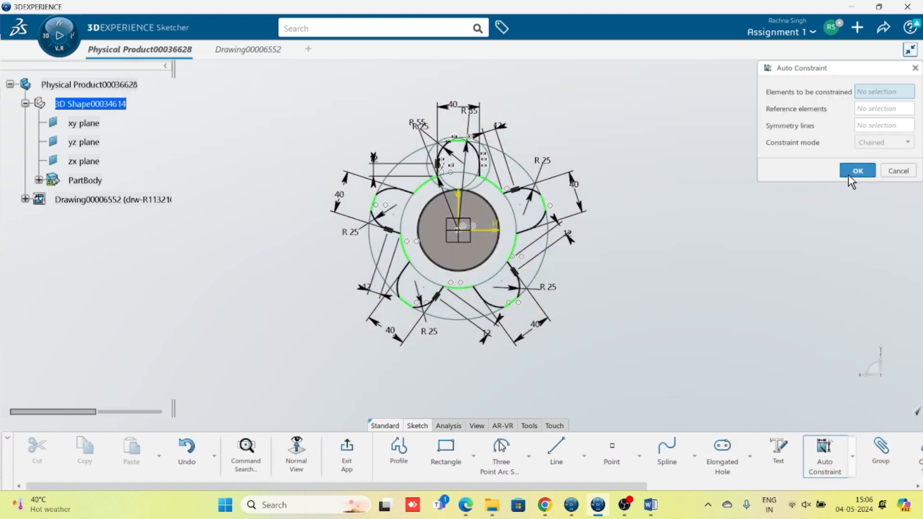
pyautogui.click(898, 170)
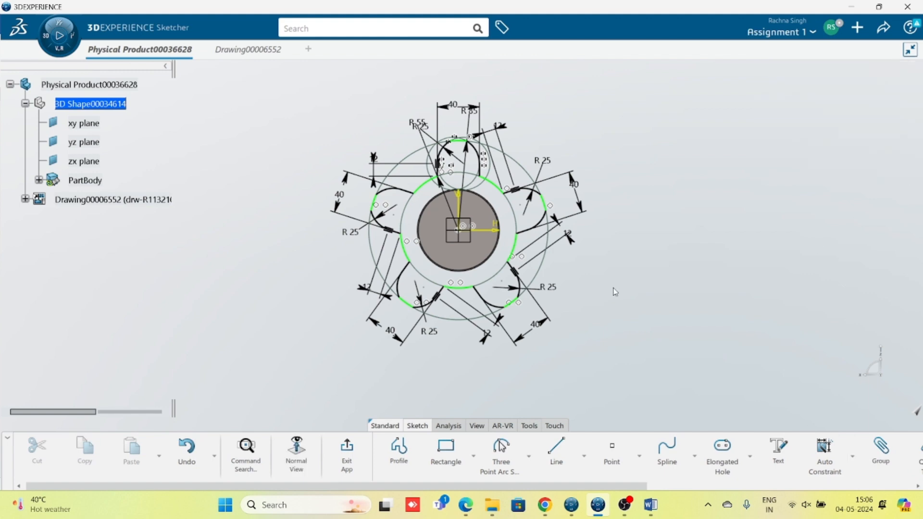
# Step: Select the complete five-lobed profile and apply Auto Constraint to all of its elements
pyautogui.moveTo(265, 88); pyautogui.dragTo(645, 370)
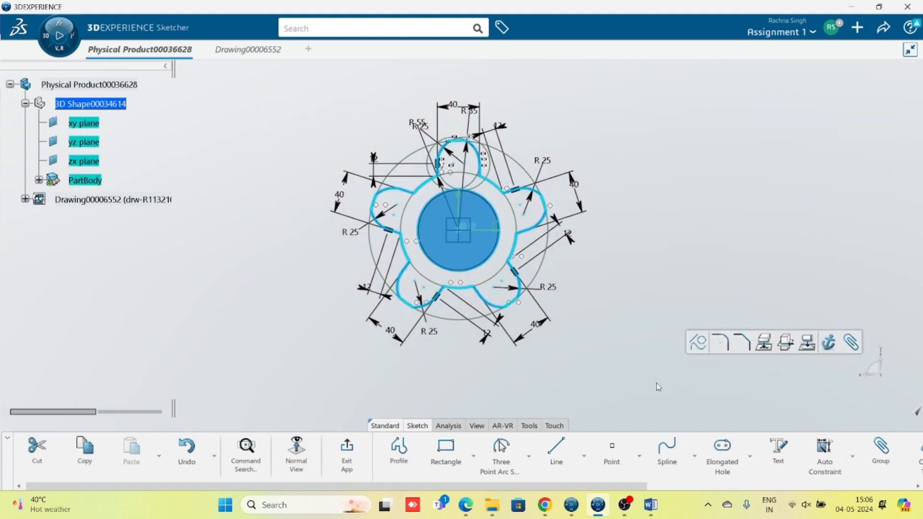
pyautogui.click(829, 457)
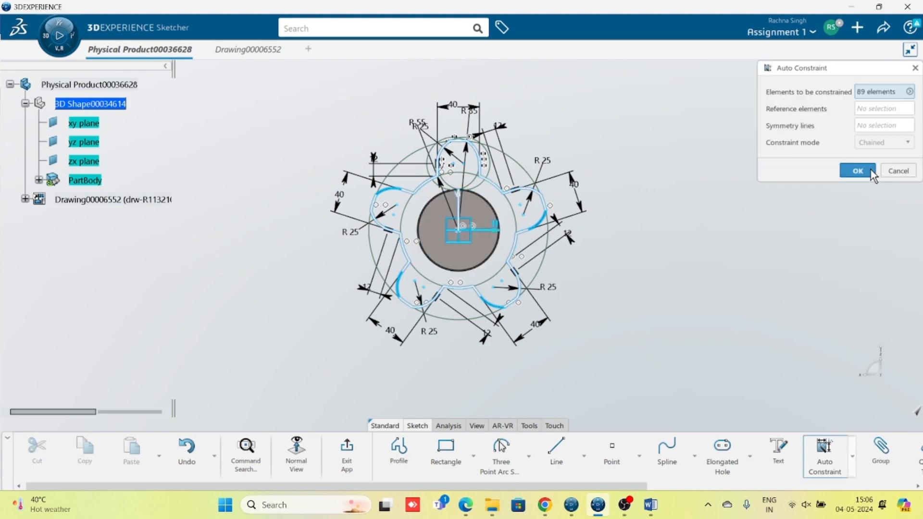
pyautogui.click(872, 173)
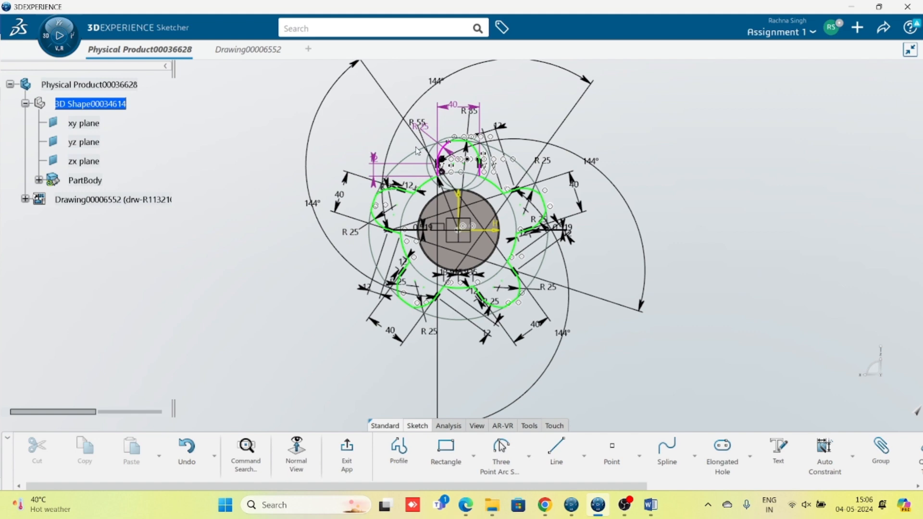
# Step: Delete the over-constrained duplicate arc and duplicate side line on the top lobe's left flank
pyautogui.click(443, 150)
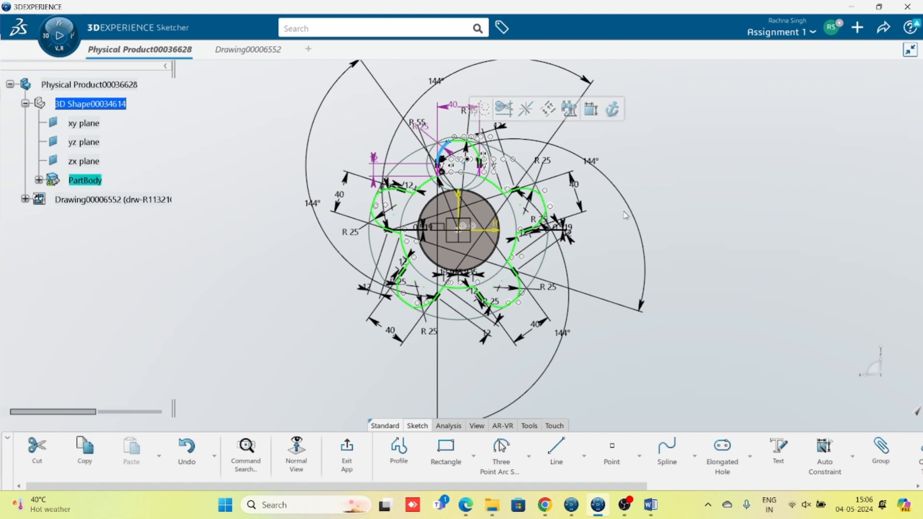
pyautogui.press('Delete')
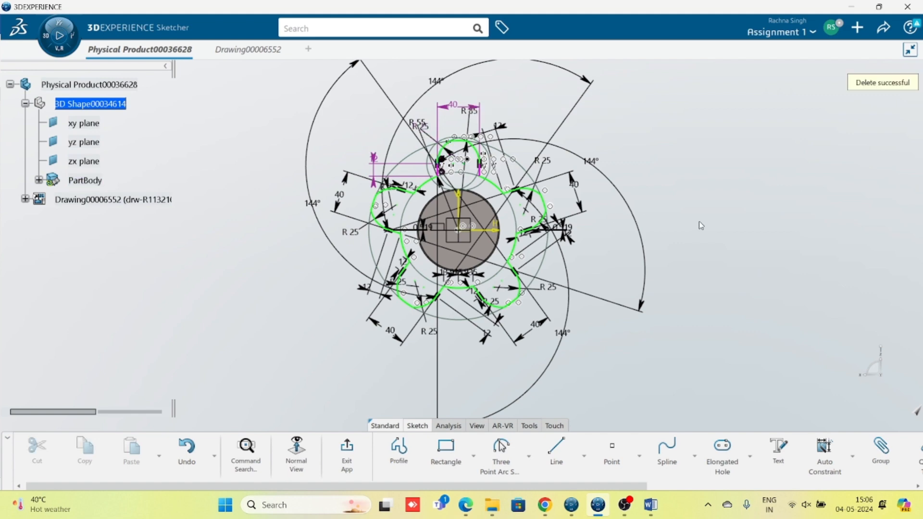
pyautogui.click(441, 179)
pyautogui.press('Delete')
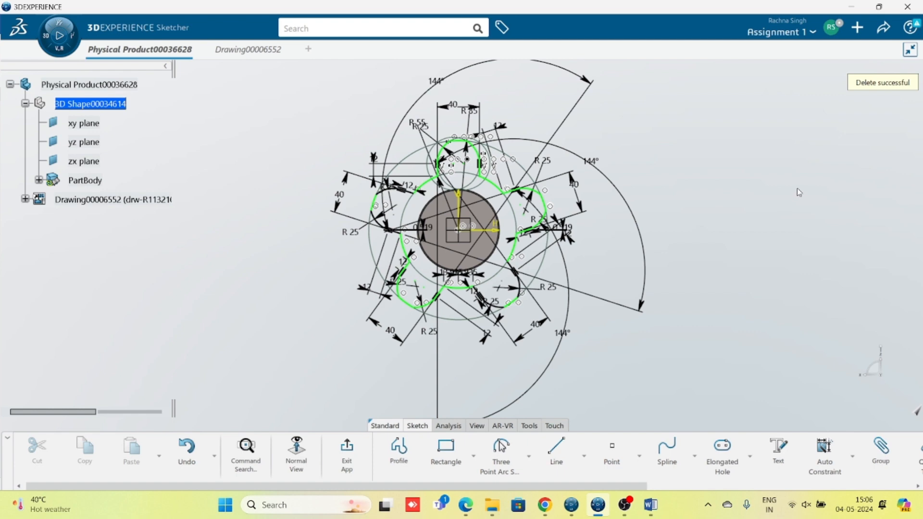
# Step: Run Sketch Analysis on the lobed profile and convert the isolated Line.2 into construction geometry
pyautogui.click(448, 426)
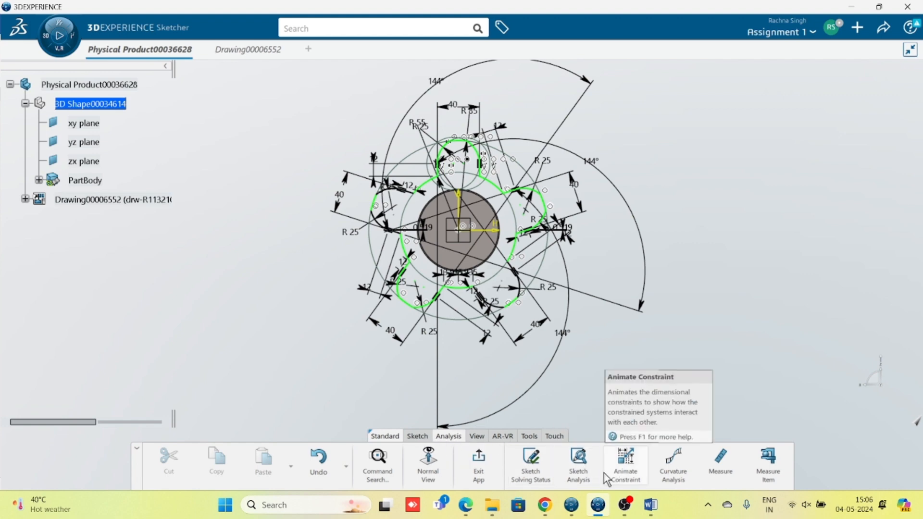
pyautogui.click(578, 461)
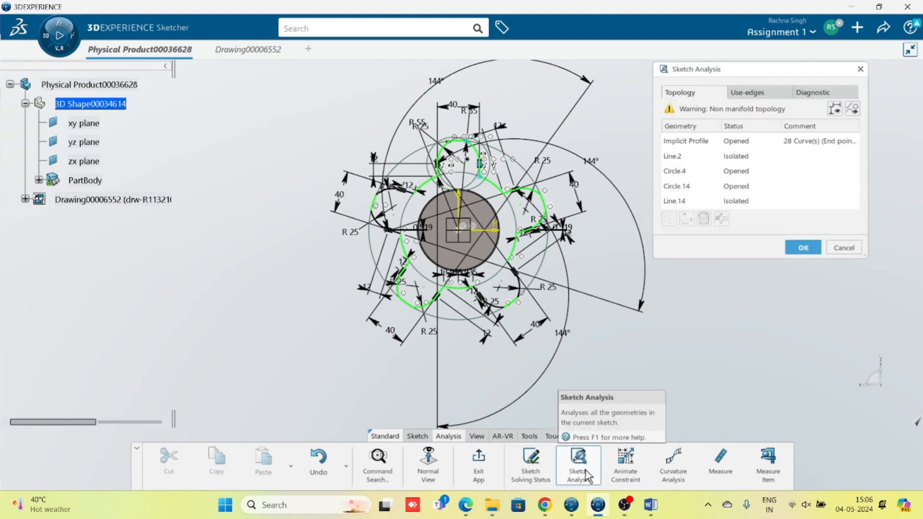
pyautogui.click(678, 141)
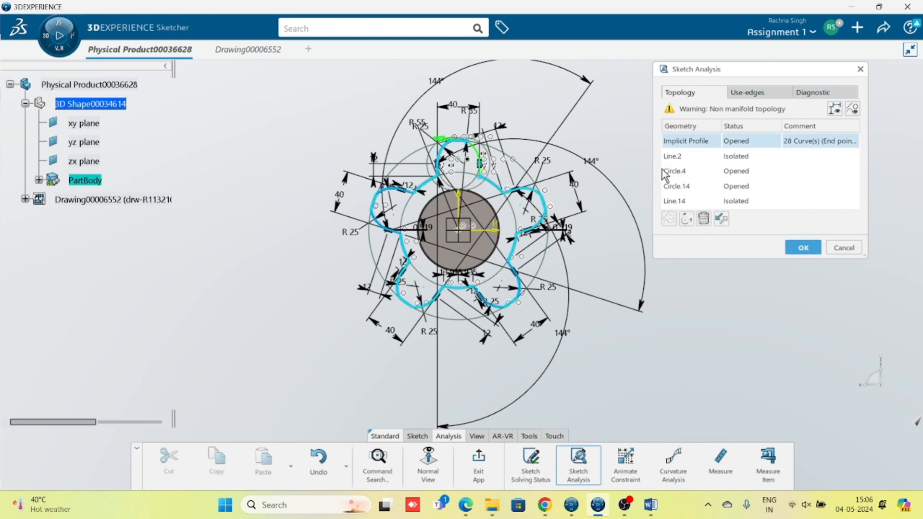
pyautogui.click(675, 156)
pyautogui.keyDown('ctrl'); pyautogui.click(676, 201); pyautogui.keyUp('ctrl')
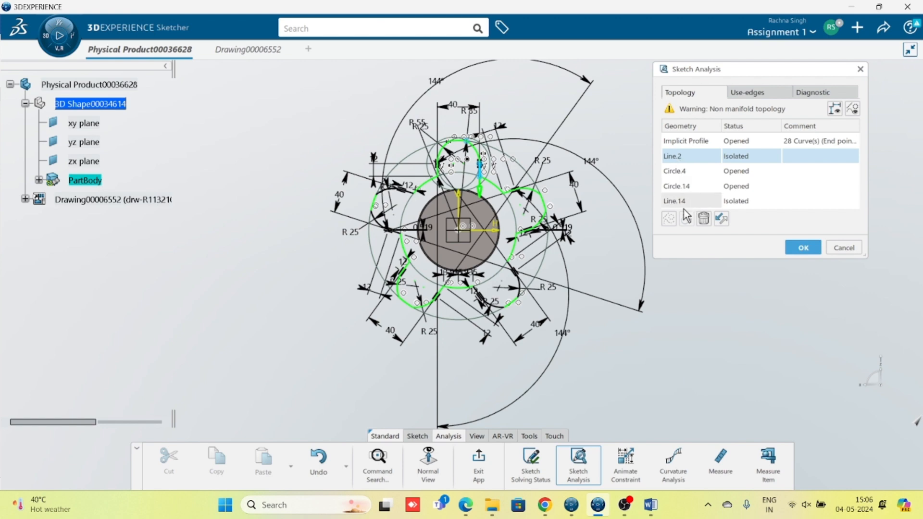
pyautogui.click(667, 220)
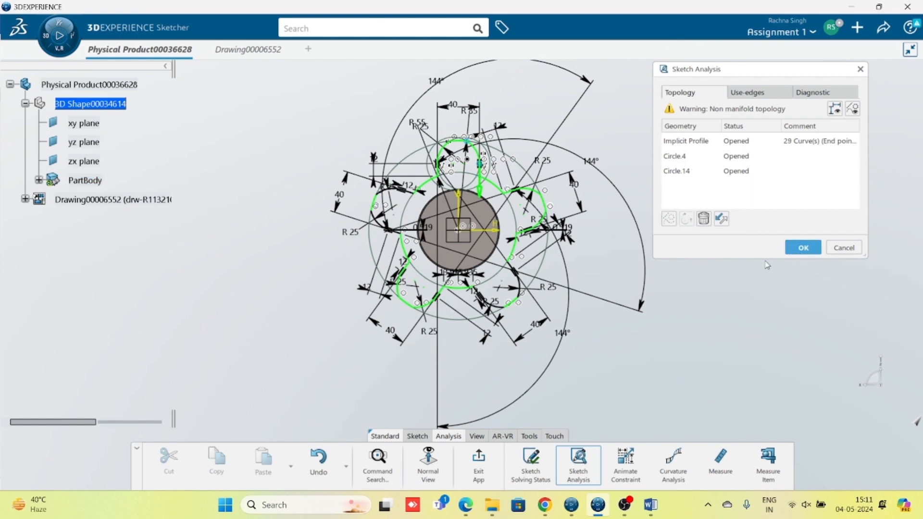
# Step: Convert the open Circle.4 into construction geometry, check the implicit profile in the analysis, and exit the sketch
pyautogui.click(730, 143)
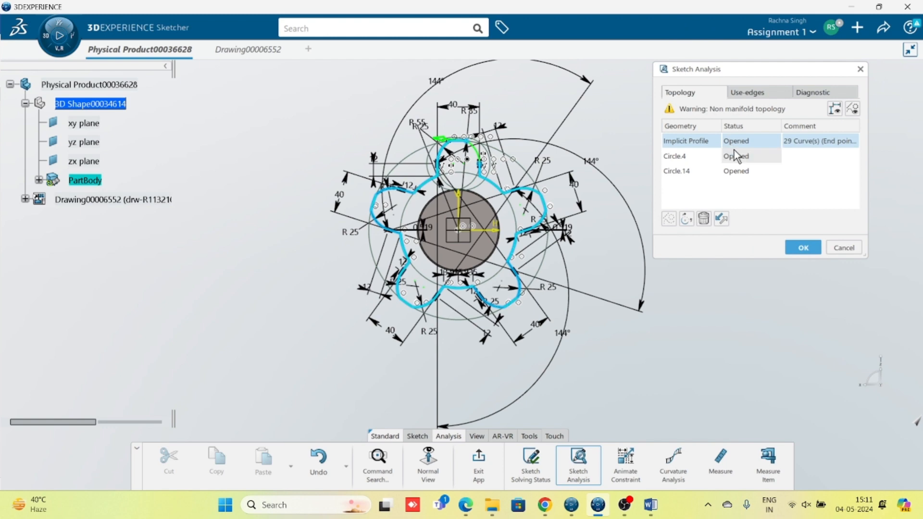
pyautogui.click(729, 160)
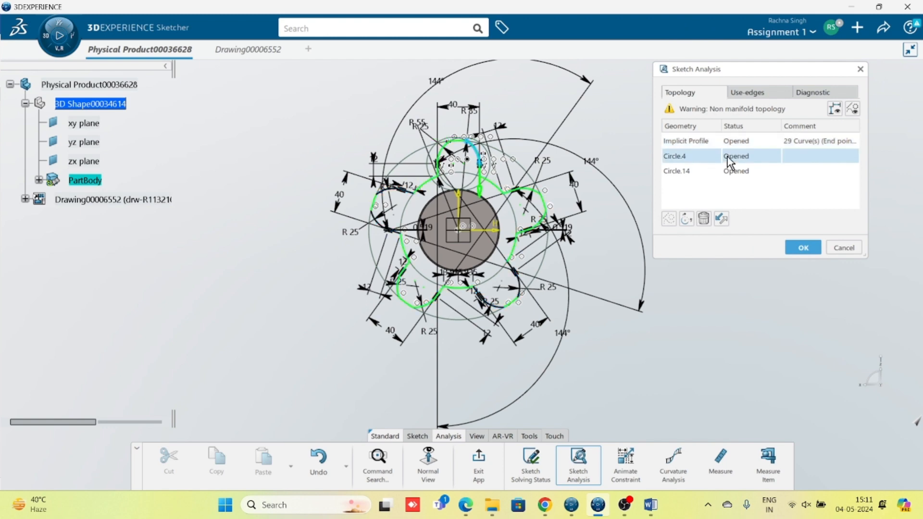
pyautogui.click(670, 219)
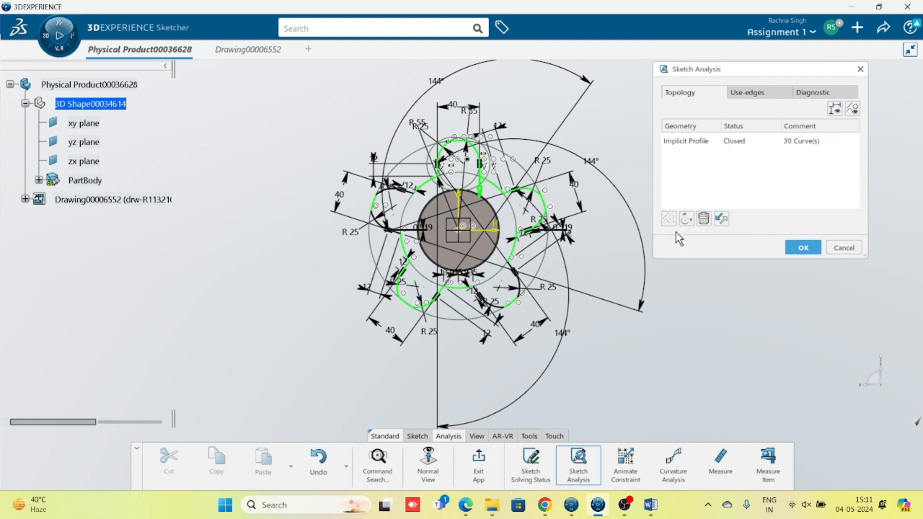
pyautogui.click(711, 141)
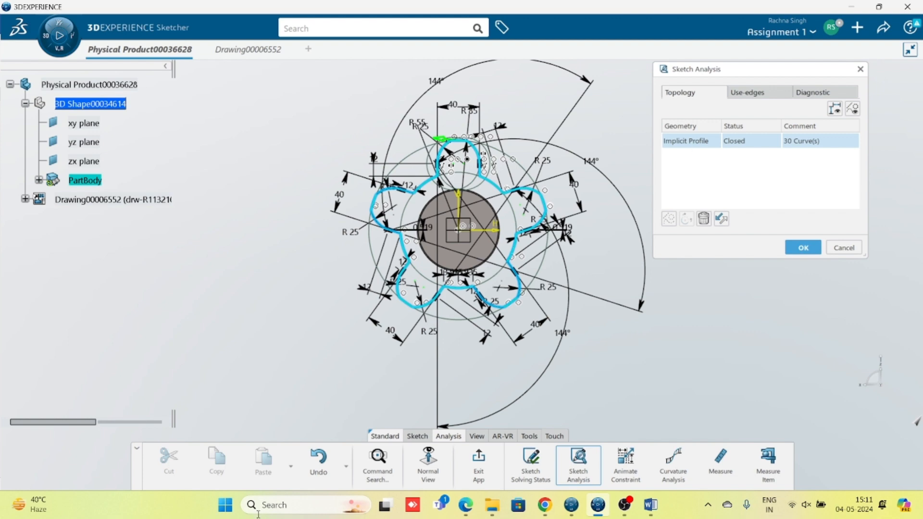
pyautogui.click(811, 247)
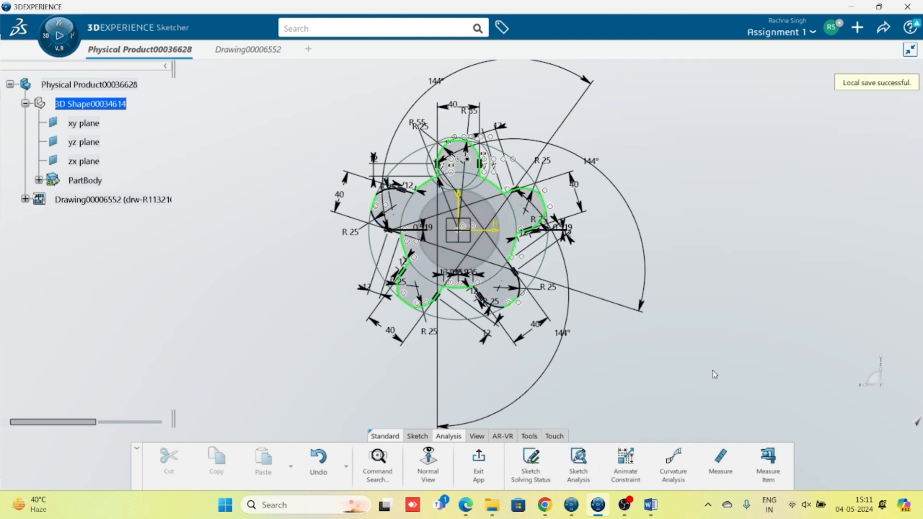
pyautogui.click(479, 474)
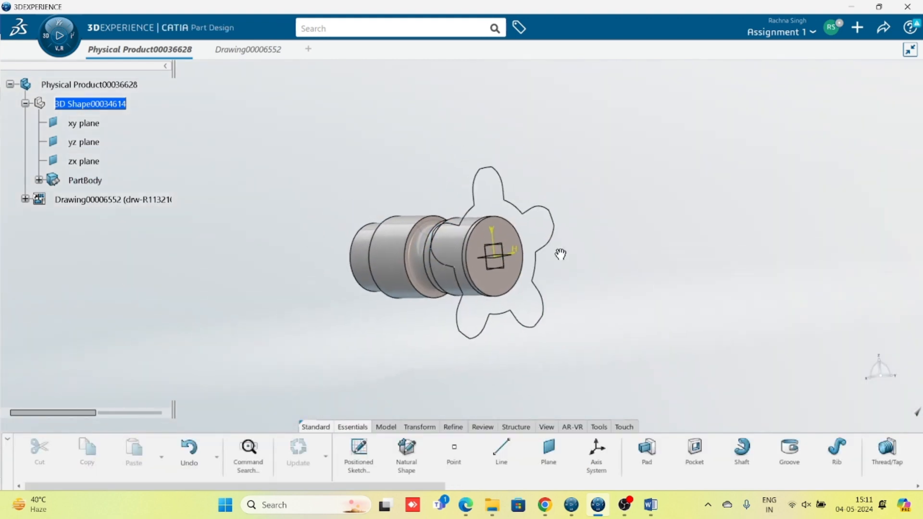
# Step: Consult the section offsets in the Word drawing, and create a plane in CATIA offset 45 mm from the shaft's end face
pyautogui.moveTo(560, 254); pyautogui.dragTo(499, 463, button='middle')
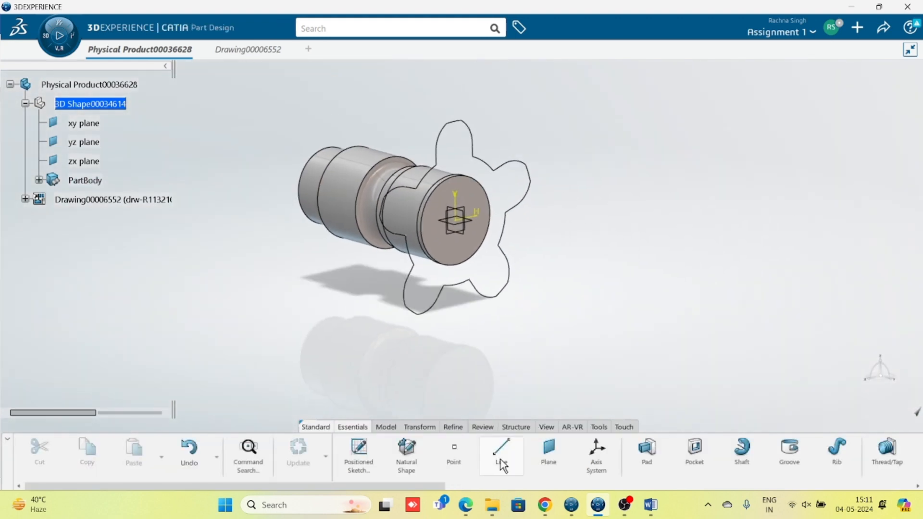
pyautogui.click(650, 505)
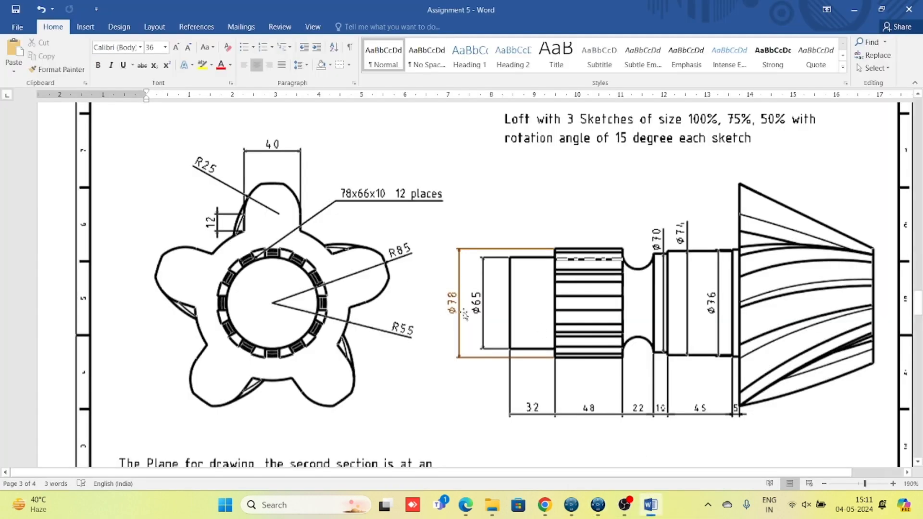
pyautogui.scroll(-2, 465, 315)
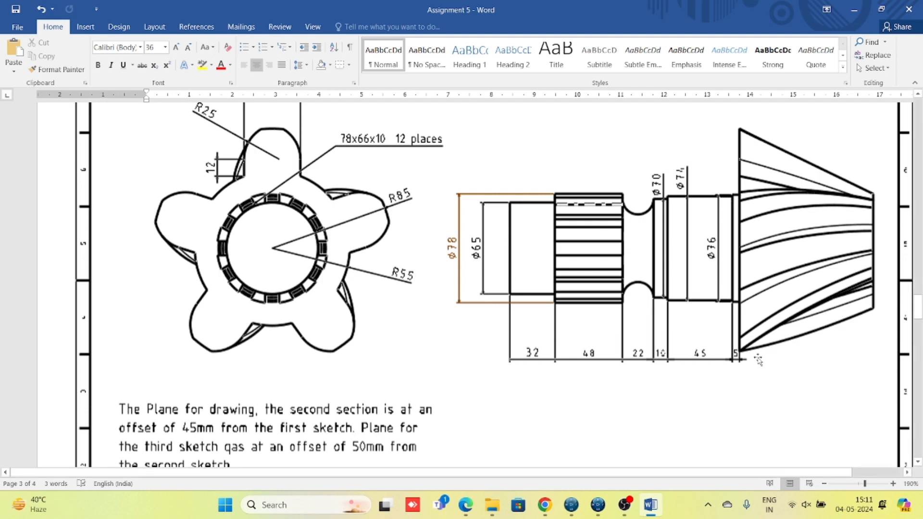
pyautogui.scroll(-2, 158, 384)
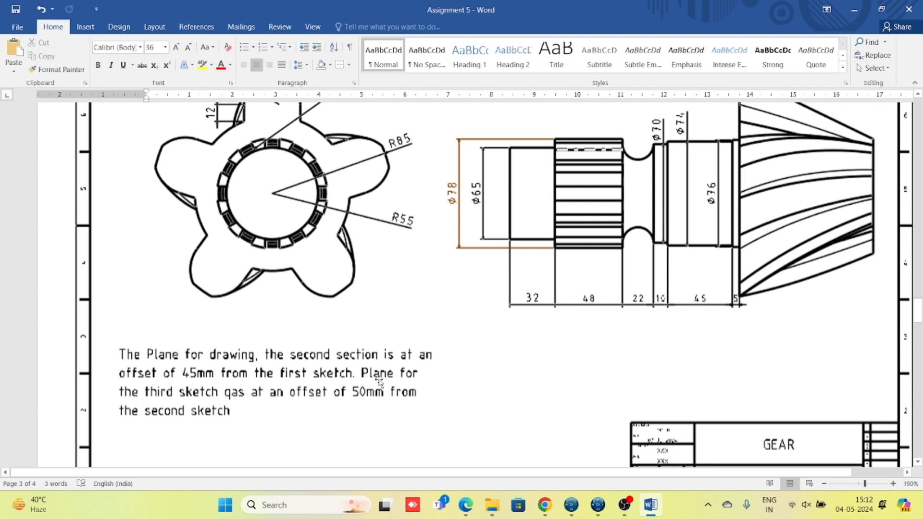
pyautogui.click(598, 505)
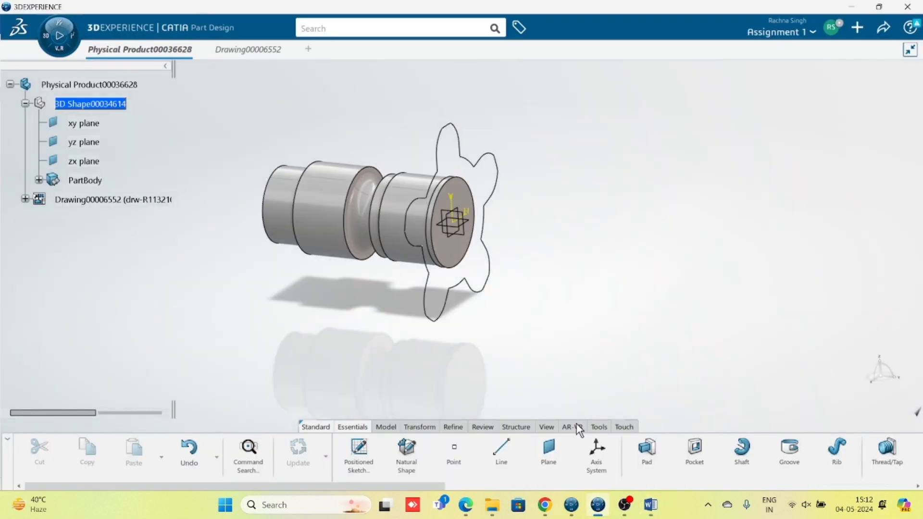
pyautogui.click(553, 452)
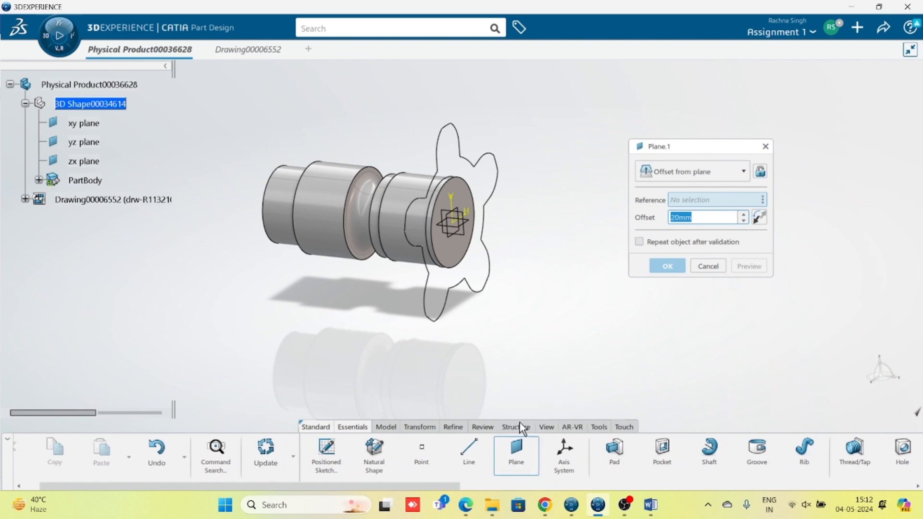
pyautogui.click(452, 249)
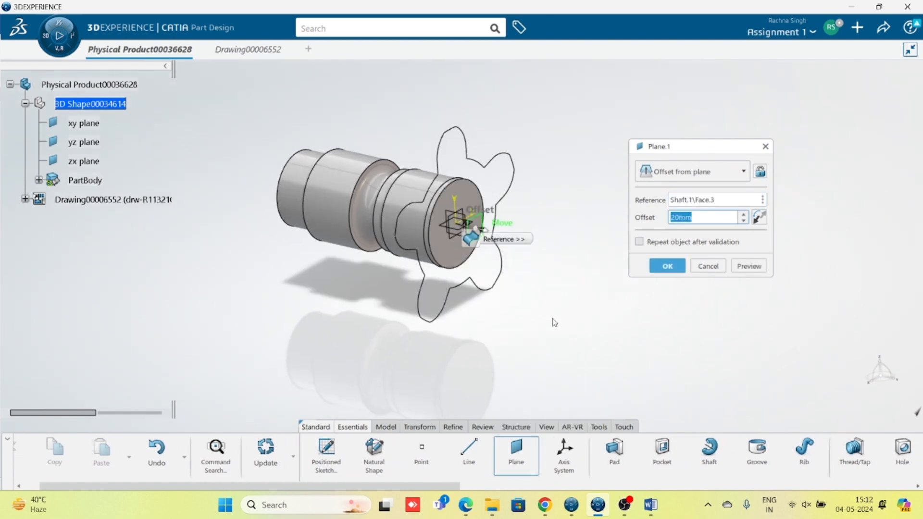
pyautogui.write('45')
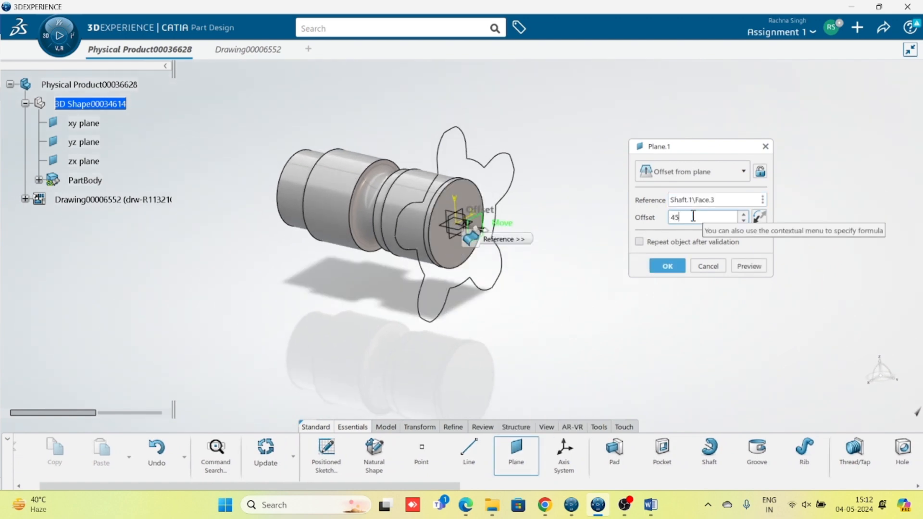
pyautogui.scroll(1, 692, 216)
pyautogui.click(749, 267)
pyautogui.moveTo(510, 338); pyautogui.dragTo(633, 292, button='middle')
pyautogui.click(668, 266)
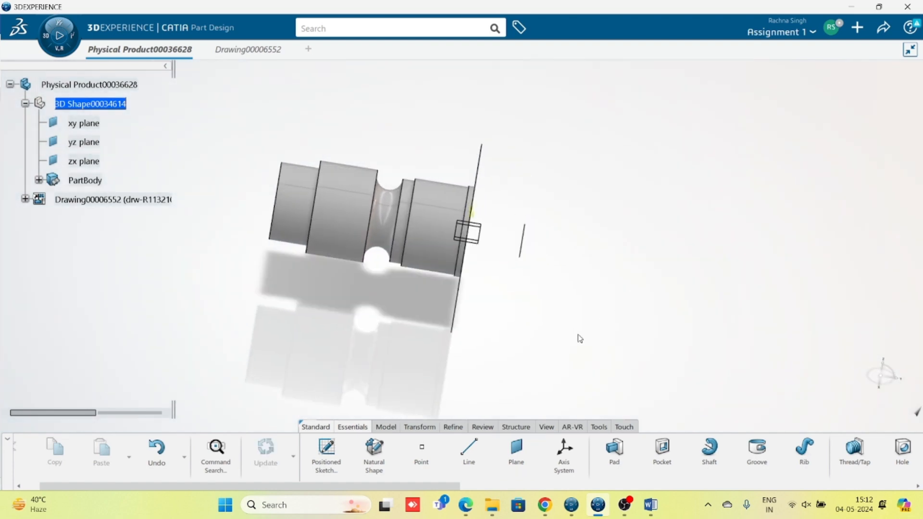
# Step: Check the third section's offset in the Word drawing, and create a plane in CATIA offset 50 mm outward from the first offset plane
pyautogui.click(650, 505)
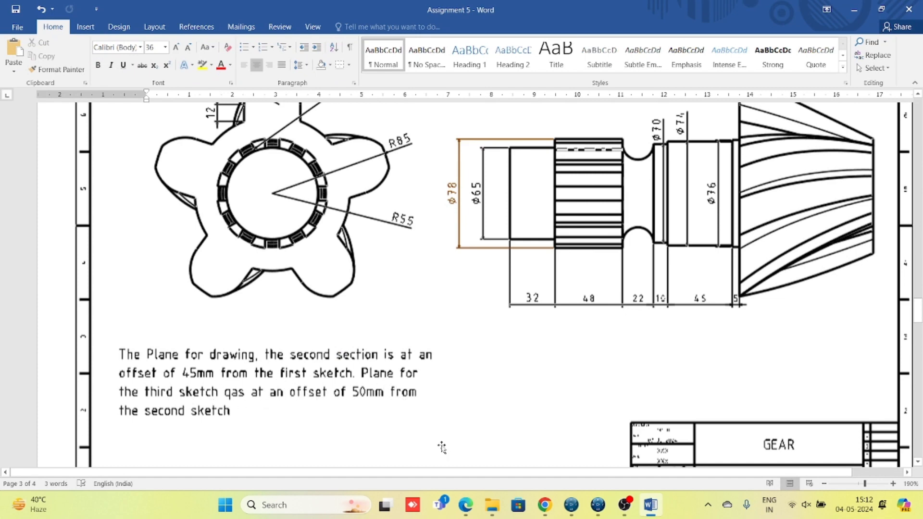
pyautogui.click(598, 504)
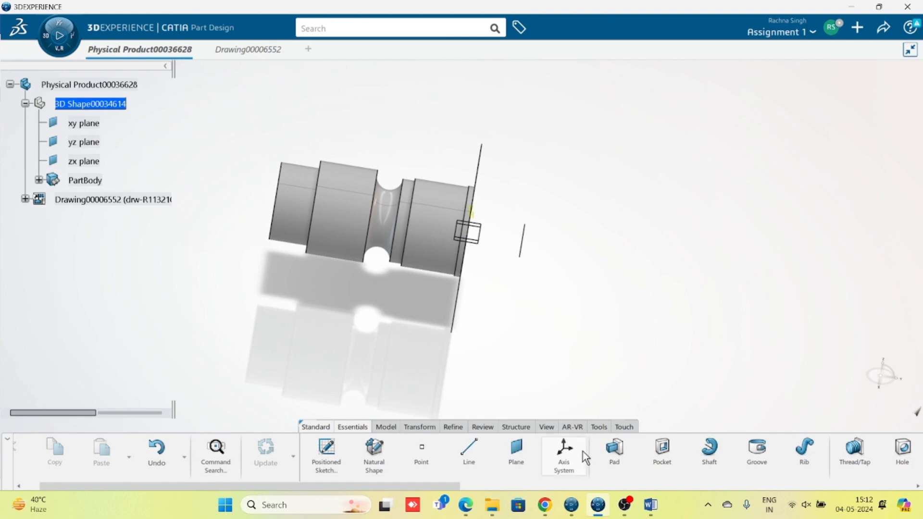
pyautogui.click(516, 452)
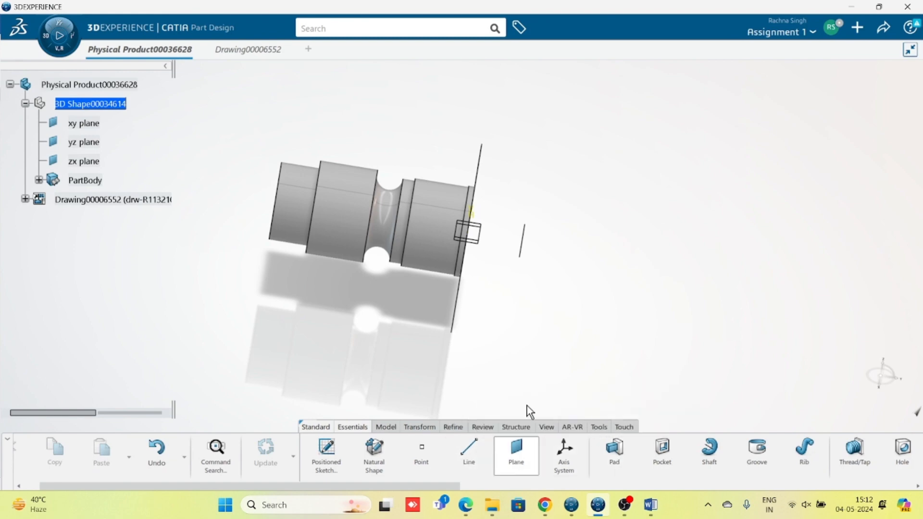
pyautogui.click(521, 242)
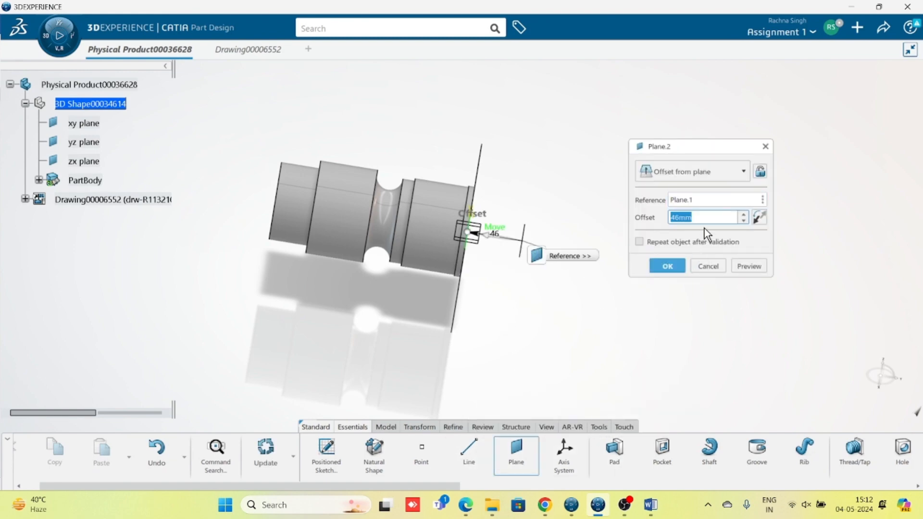
pyautogui.write('50')
pyautogui.click(753, 268)
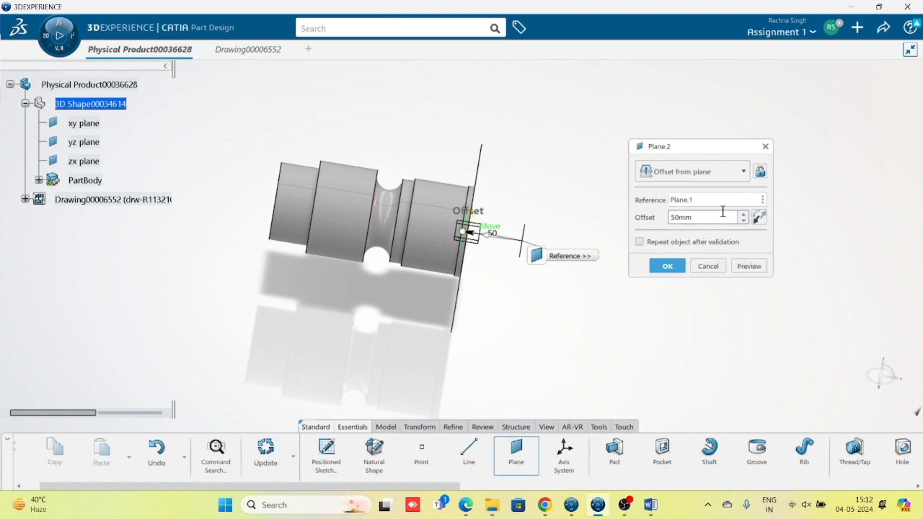
pyautogui.click(759, 217)
pyautogui.moveTo(545, 322); pyautogui.dragTo(474, 298, button='middle')
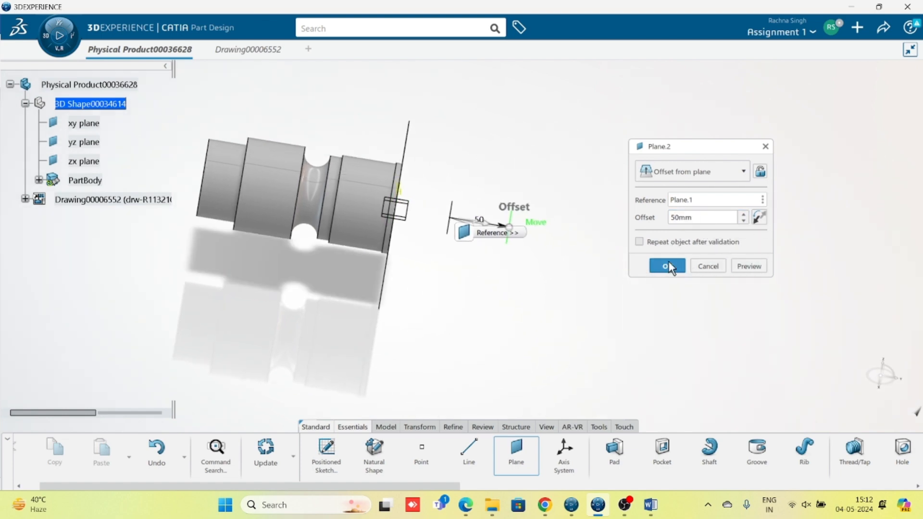
pyautogui.click(668, 266)
# Step: Set the first plane's offset from the shaft's end face to 45 mm
pyautogui.doubleClick(505, 235)
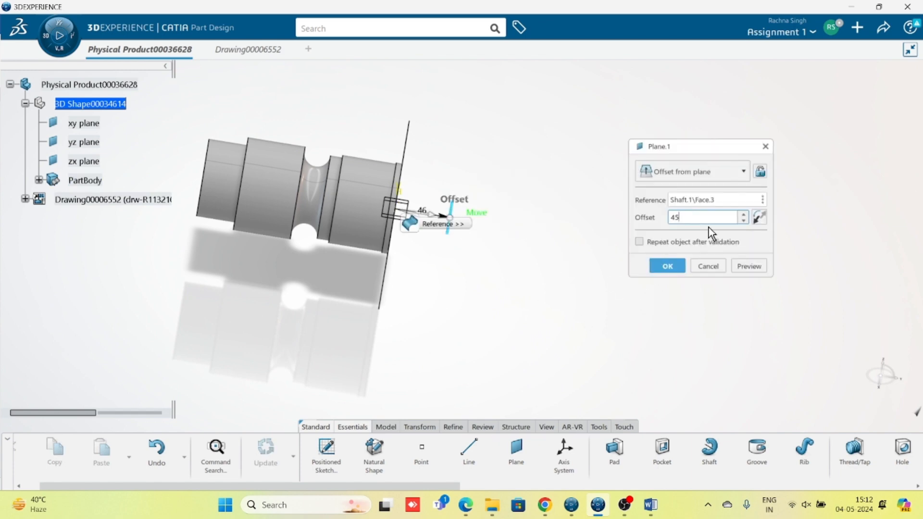
pyautogui.press('Return')
pyautogui.moveTo(643, 269)
pyautogui.mouseDown(button='middle')
pyautogui.moveTo(580, 274)
pyautogui.moveTo(562, 311)
pyautogui.mouseUp(button='middle')
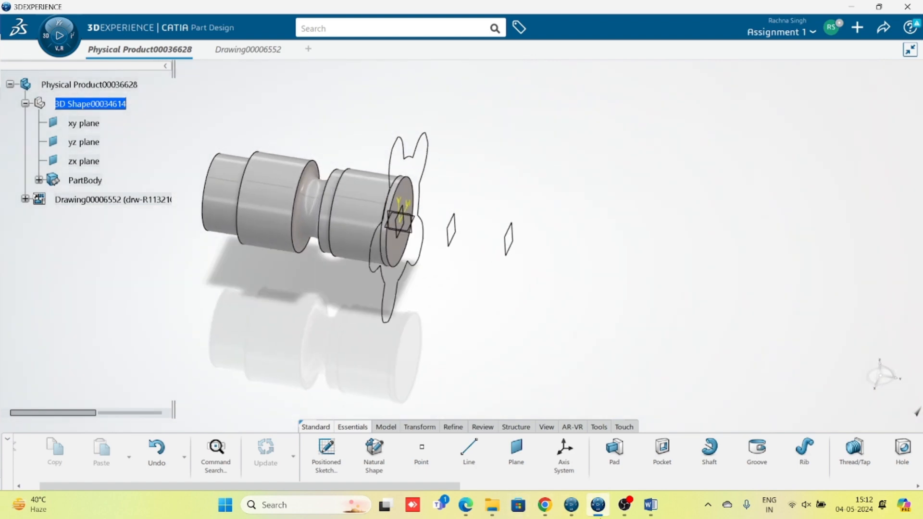
# Step: Consult the loft's section scale and rotation notes in the Word drawing, and open a positioned sketch on the 45 mm offset plane in CATIA
pyautogui.click(649, 509)
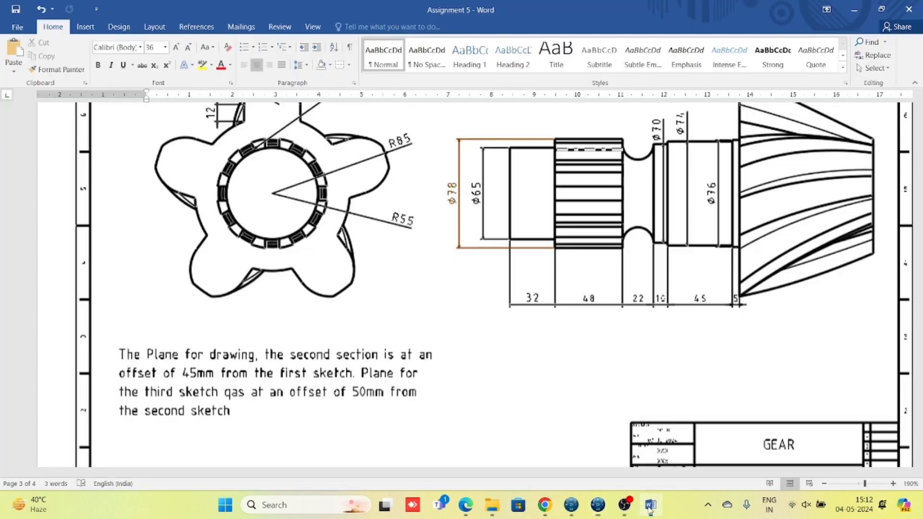
pyautogui.scroll(5, 608, 299)
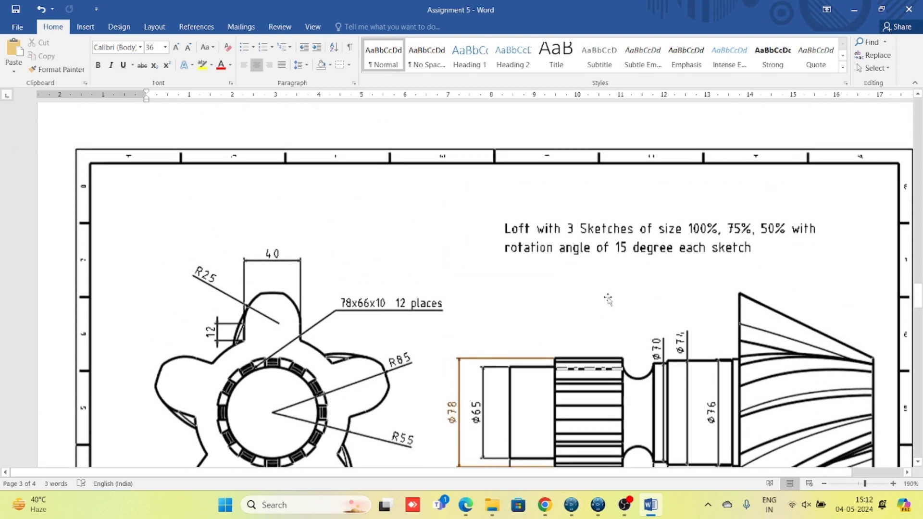
pyautogui.scroll(1, 608, 299)
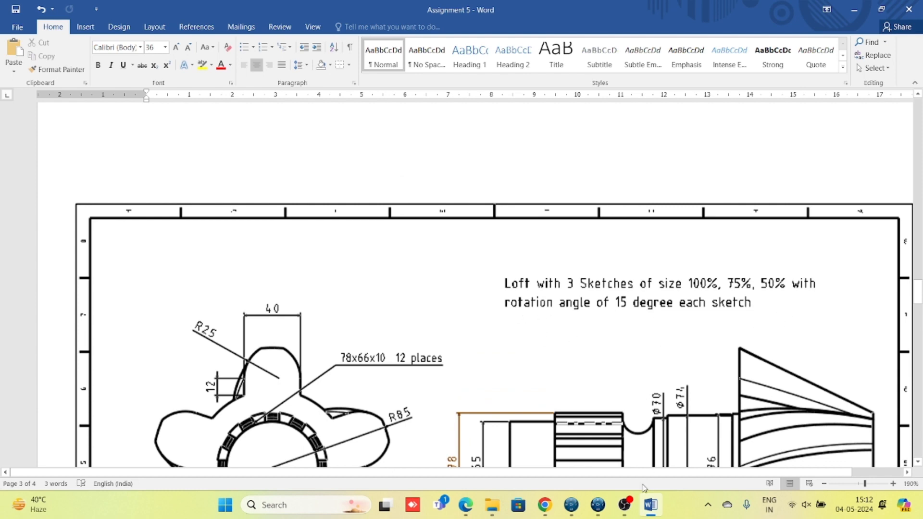
pyautogui.click(597, 505)
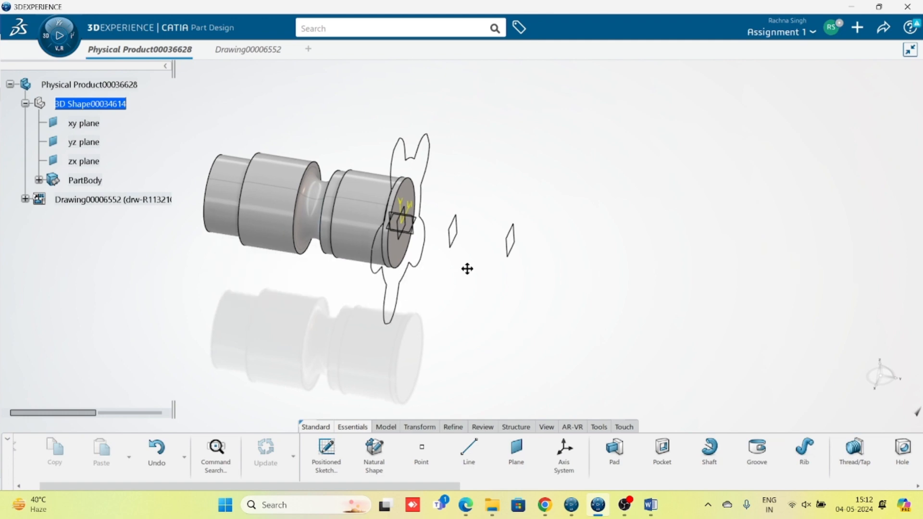
pyautogui.click(456, 245)
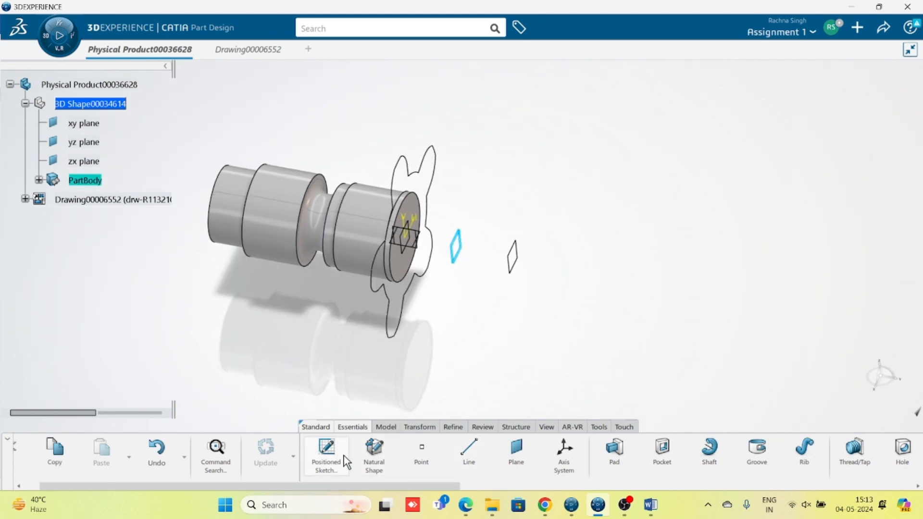
pyautogui.click(327, 454)
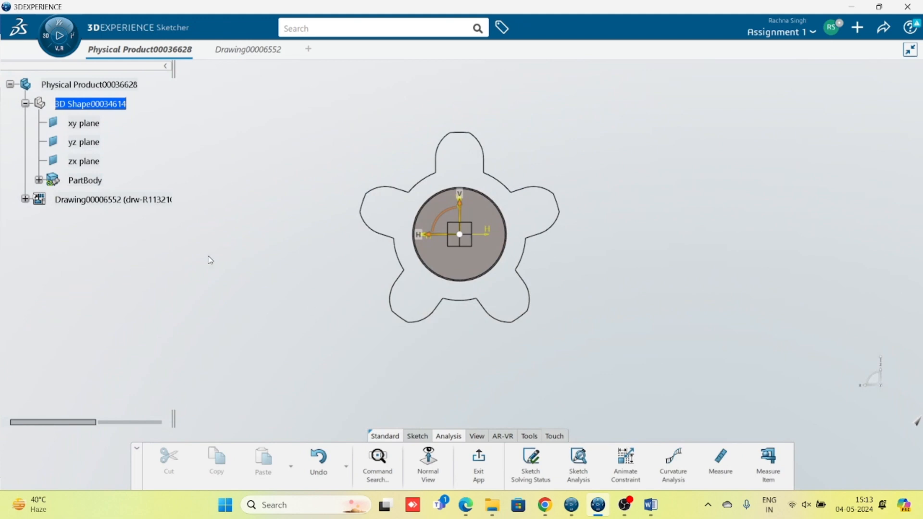
# Step: Project the five-lobed Sketch.2 profile into the new sketch
pyautogui.click(39, 180)
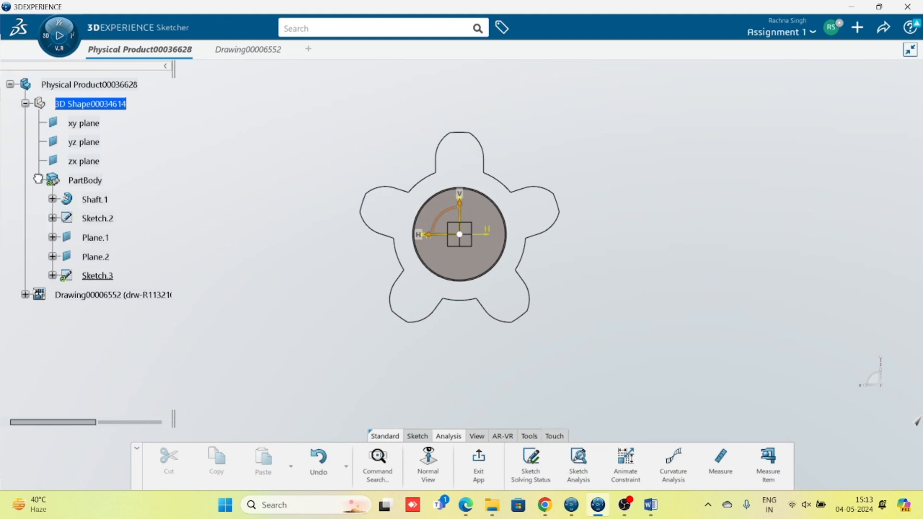
pyautogui.click(106, 219)
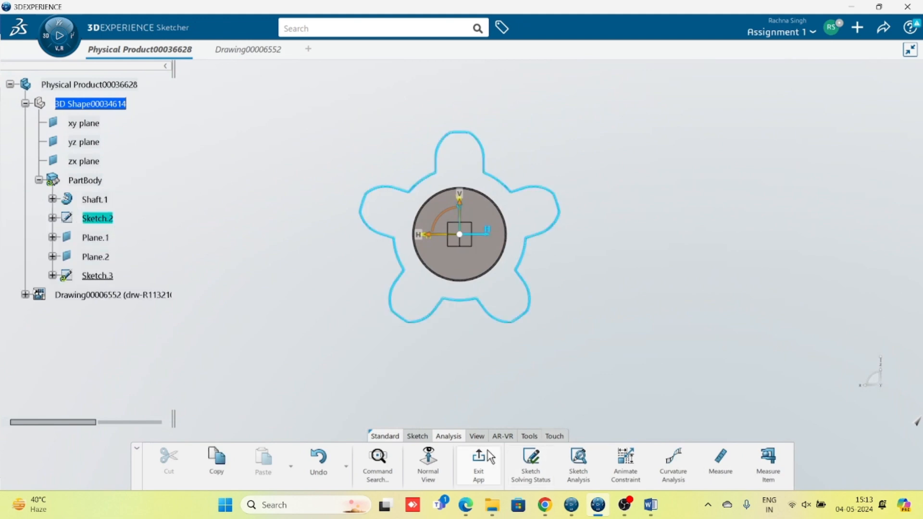
pyautogui.click(418, 437)
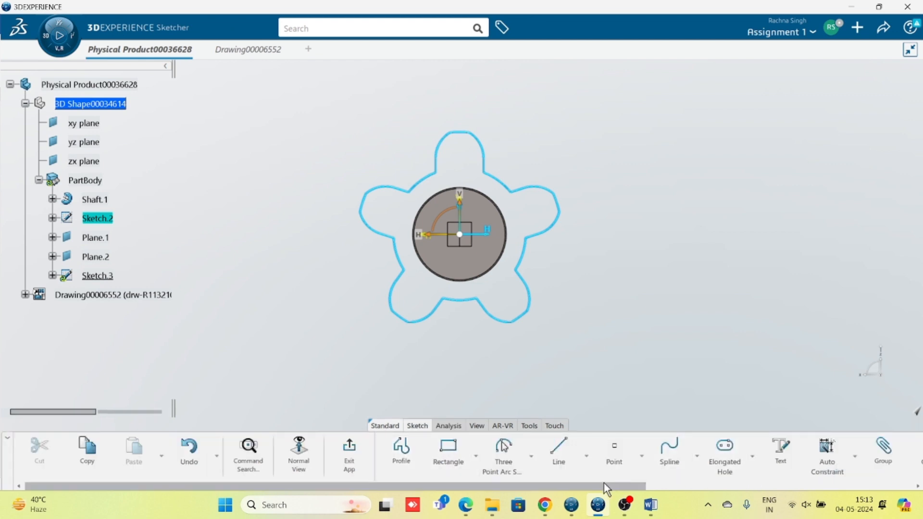
pyautogui.moveTo(604, 483); pyautogui.dragTo(824, 469)
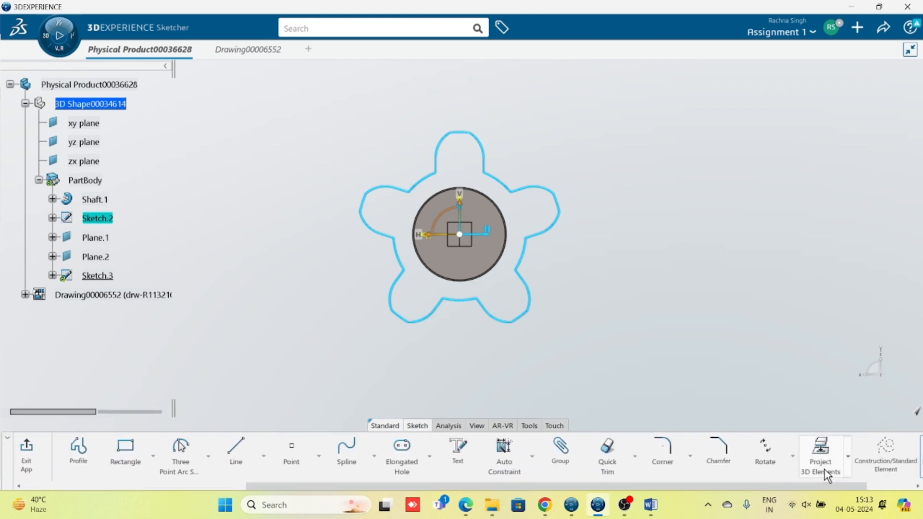
pyautogui.click(821, 459)
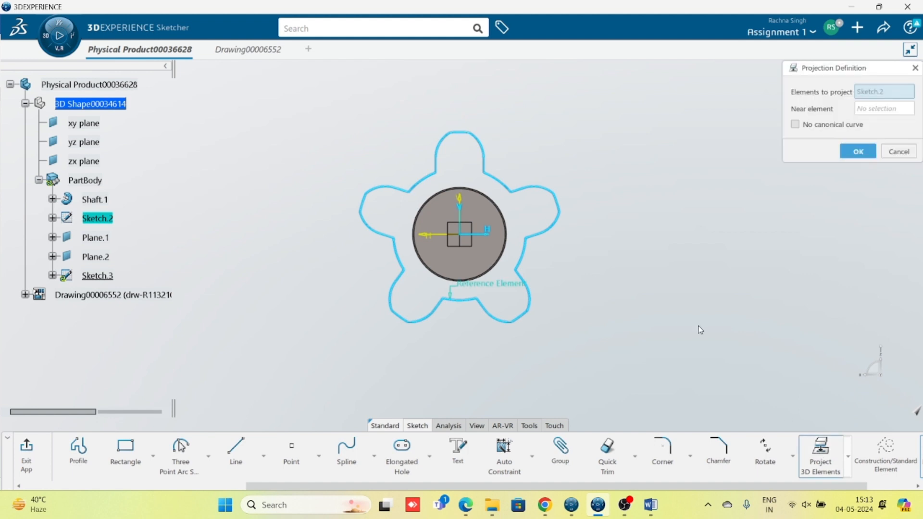
pyautogui.click(849, 151)
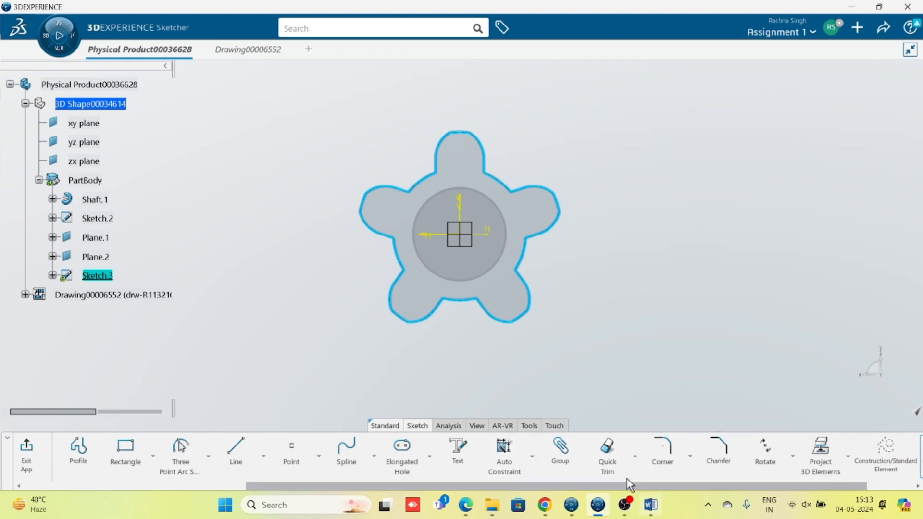
# Step: Scale a duplicate of the projected five-lobed profile by 0.75 about the sketch origin
pyautogui.click(793, 461)
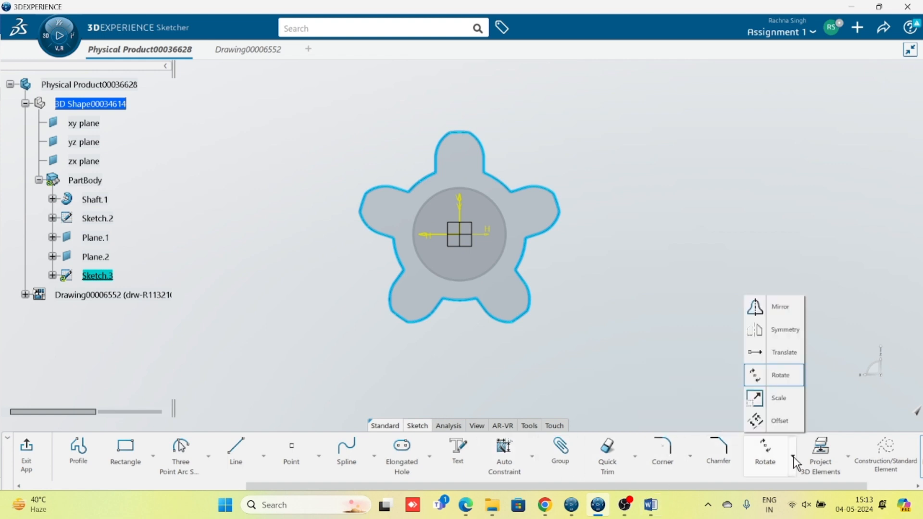
pyautogui.click(778, 400)
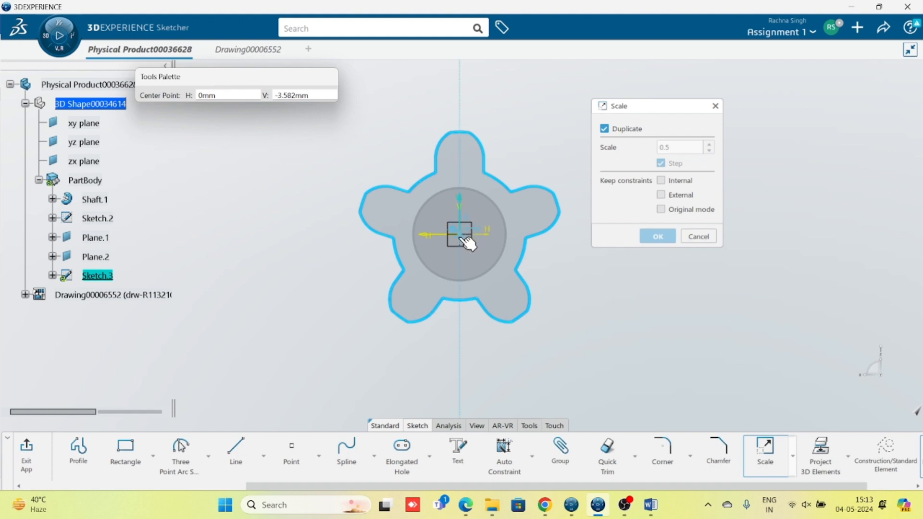
pyautogui.click(460, 234)
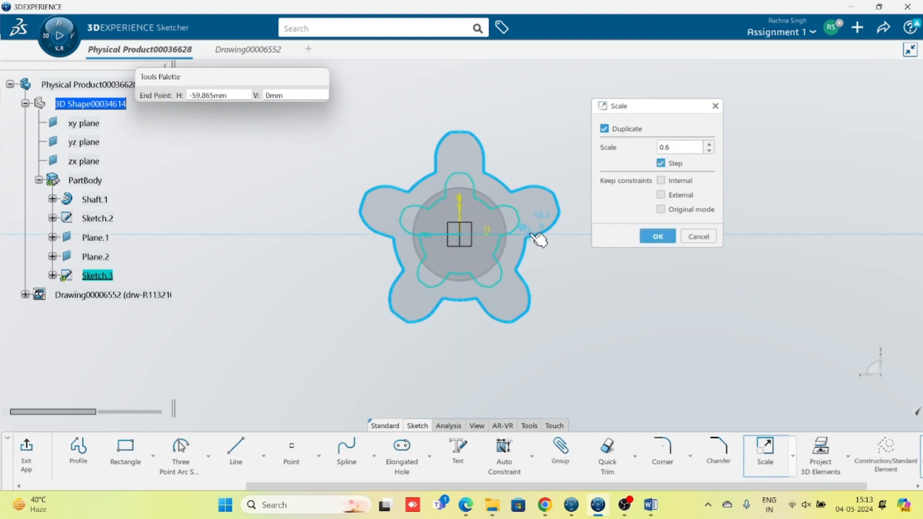
pyautogui.moveTo(676, 148); pyautogui.dragTo(614, 149)
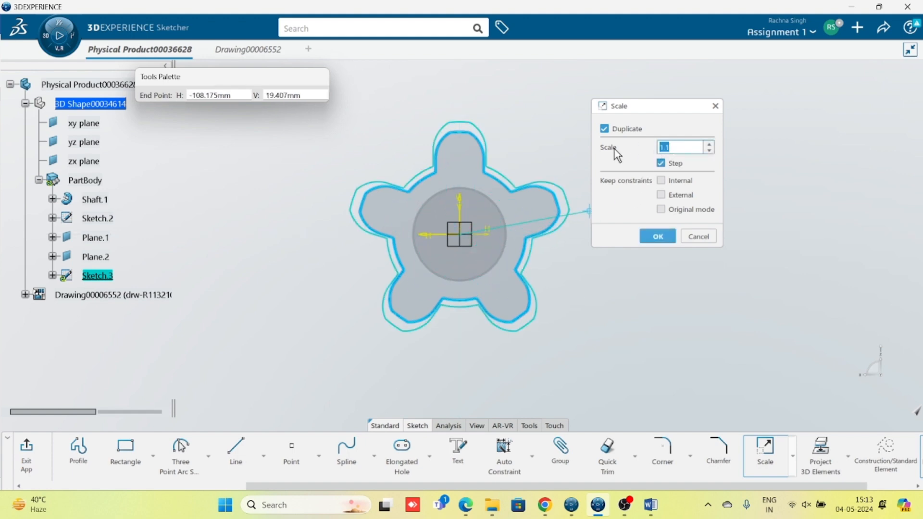
pyautogui.write('.75')
pyautogui.press('Return')
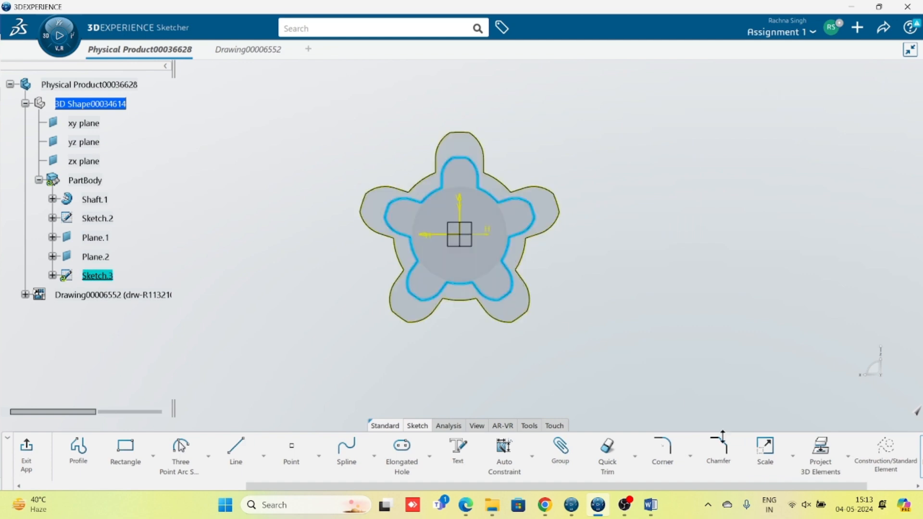
# Step: Rotate the scaled profile clockwise about the origin by the drawing's 15° section angle, without duplicating it
pyautogui.click(792, 455)
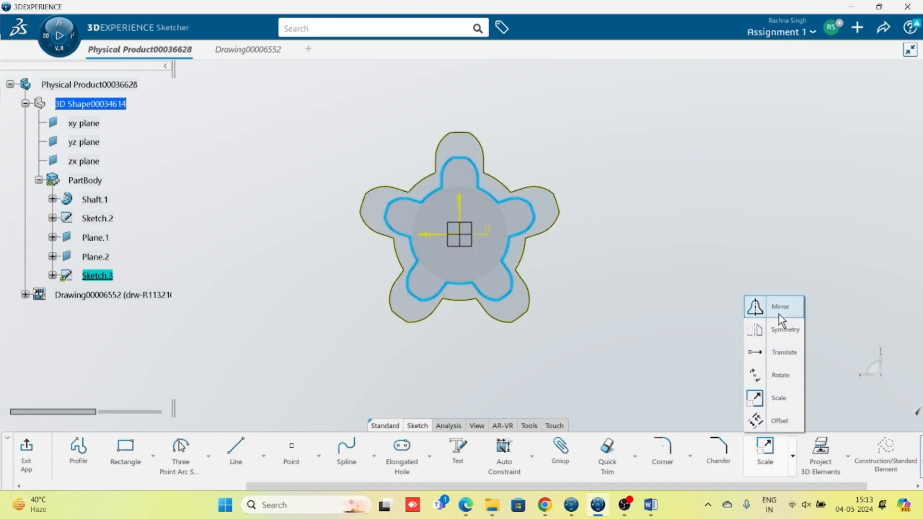
pyautogui.click(764, 375)
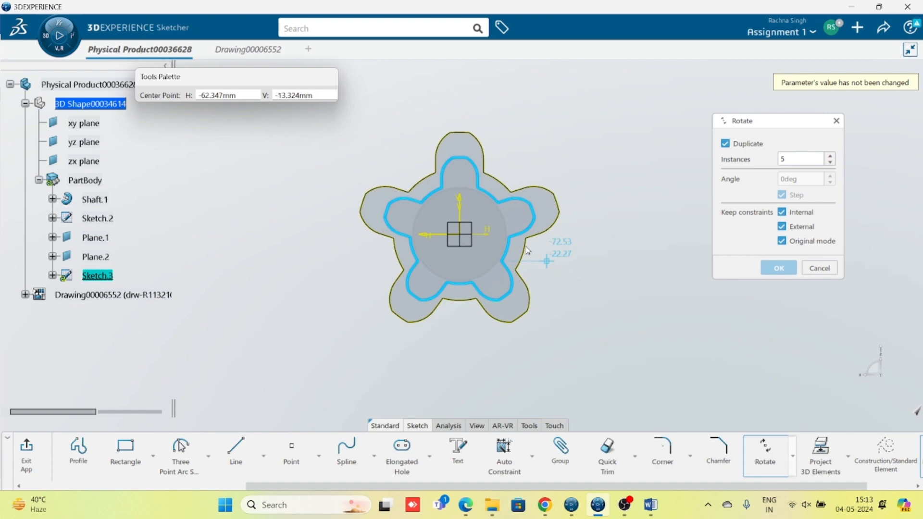
pyautogui.click(463, 238)
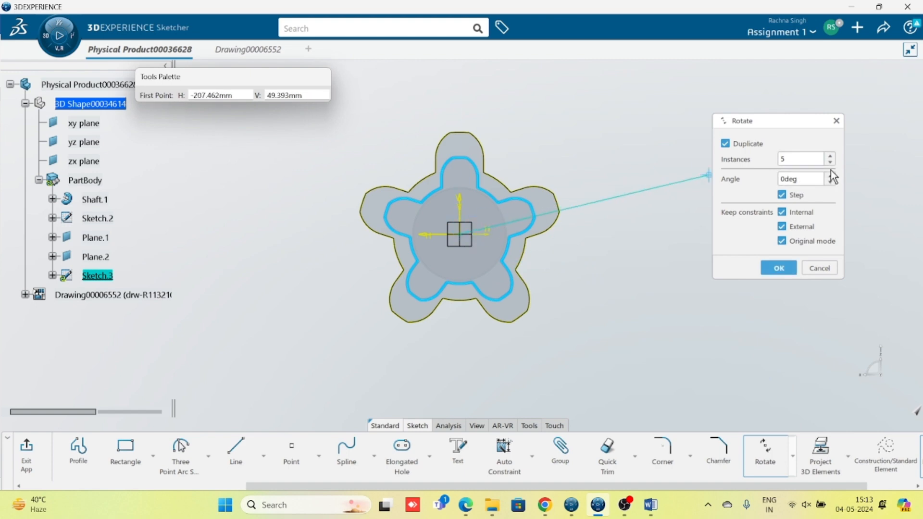
pyautogui.click(725, 144)
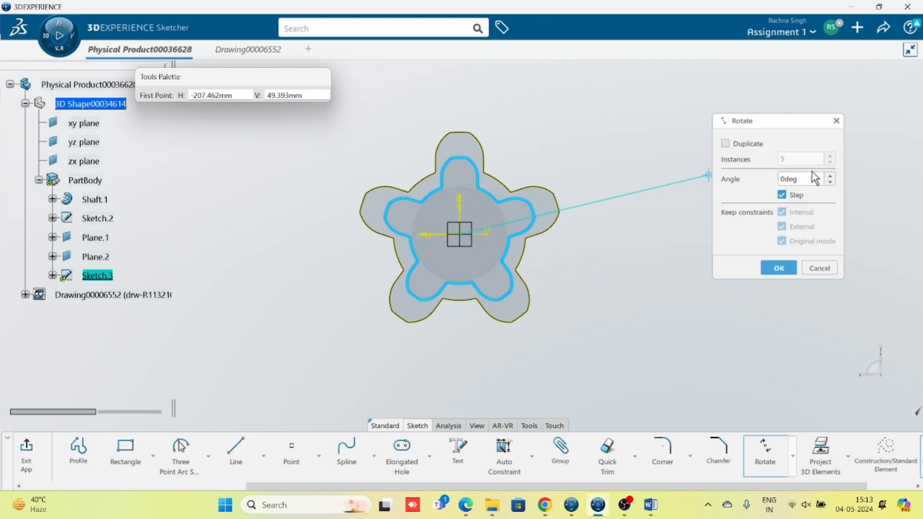
pyautogui.click(831, 175)
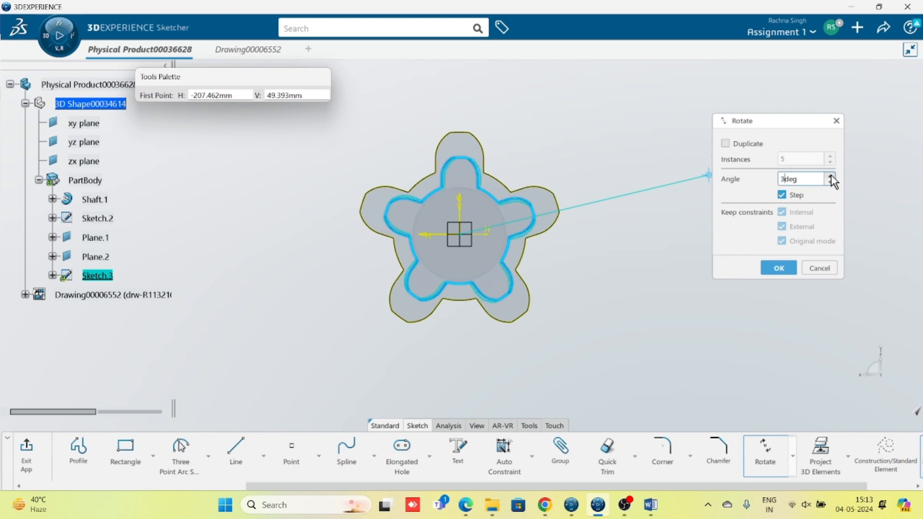
pyautogui.click(831, 176)
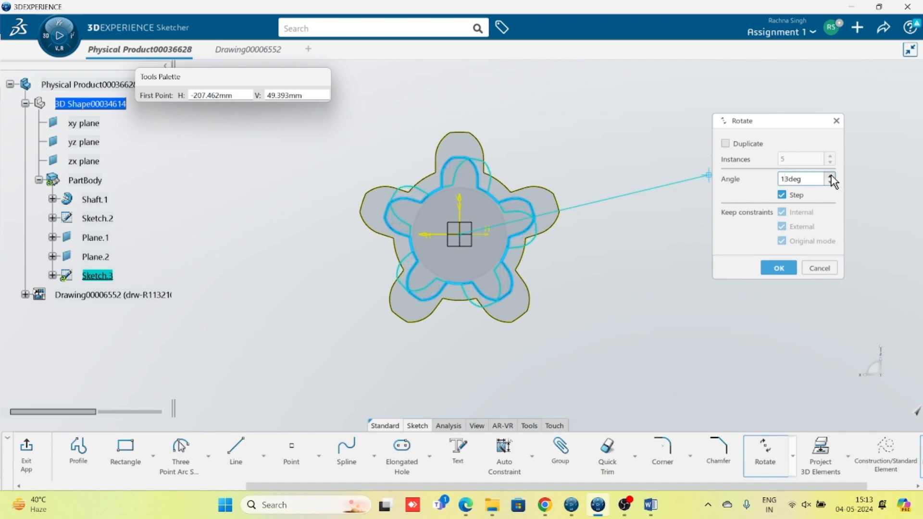
pyautogui.click(773, 265)
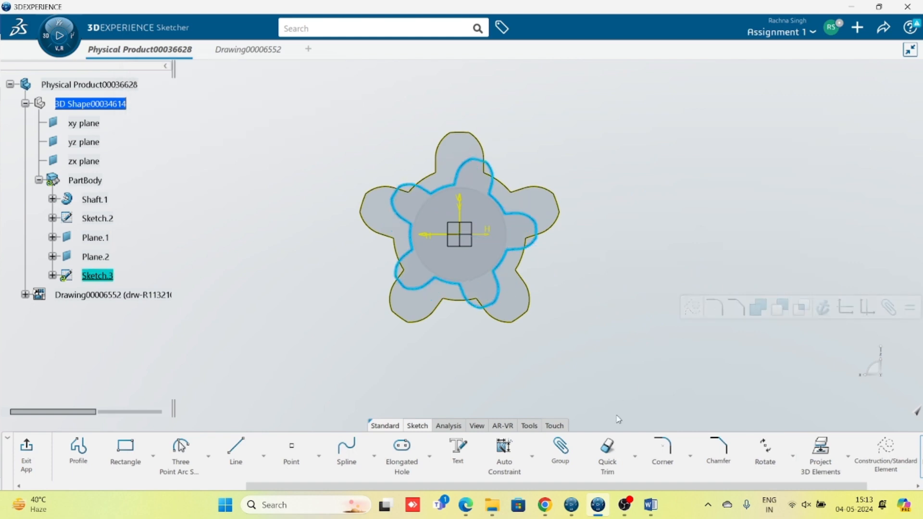
# Step: Run Sketch Analysis to turn the full-size projected outline into construction geometry, and exit the 0.75-scale section sketch
pyautogui.click(633, 381)
pyautogui.click(441, 426)
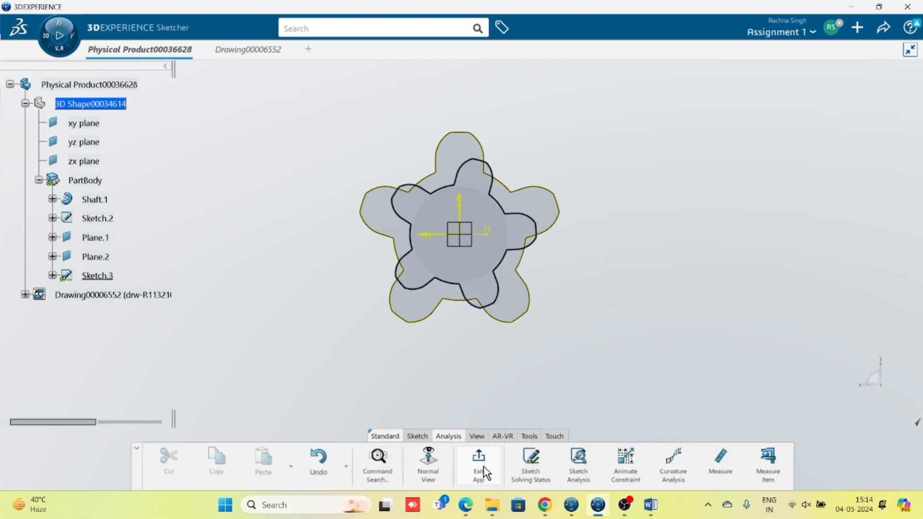
pyautogui.click(577, 461)
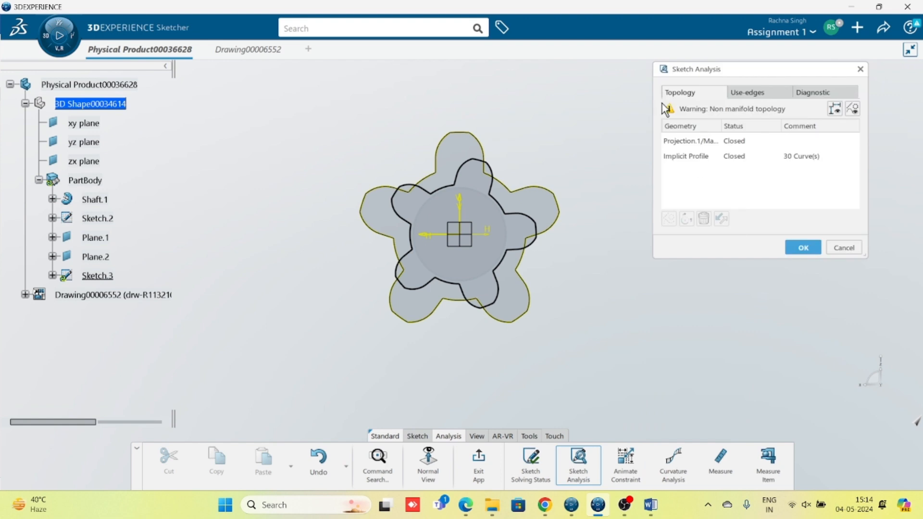
pyautogui.click(683, 141)
pyautogui.click(707, 157)
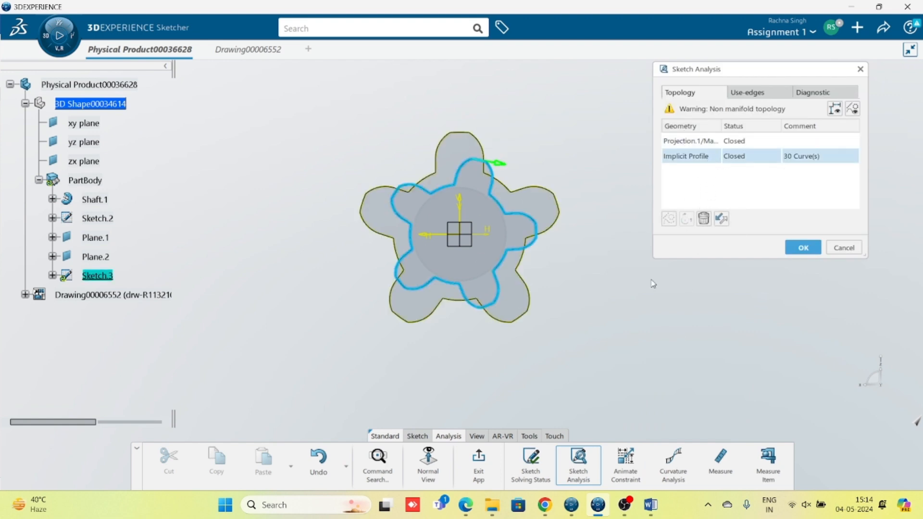
pyautogui.click(711, 142)
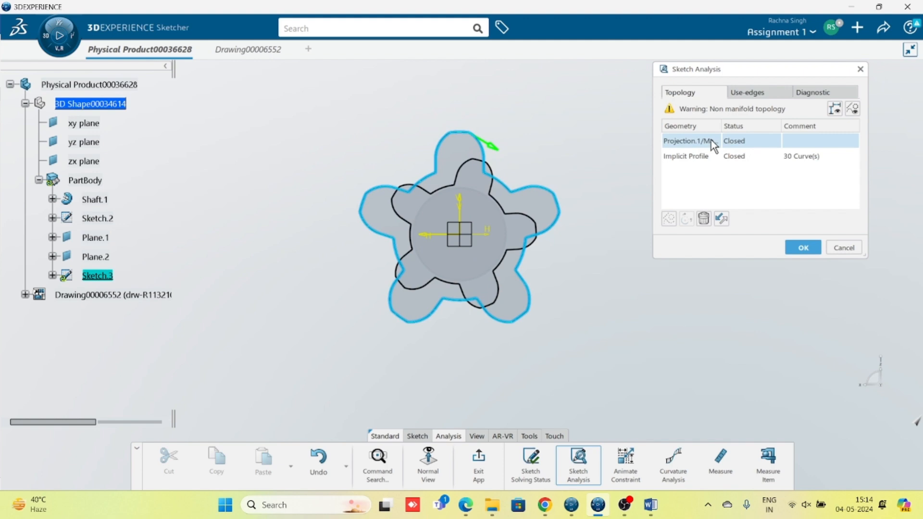
pyautogui.click(669, 220)
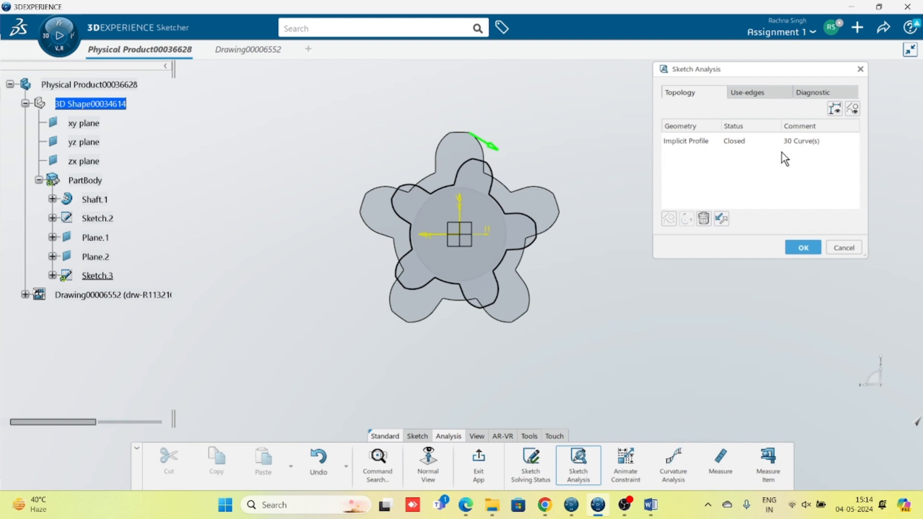
pyautogui.click(790, 249)
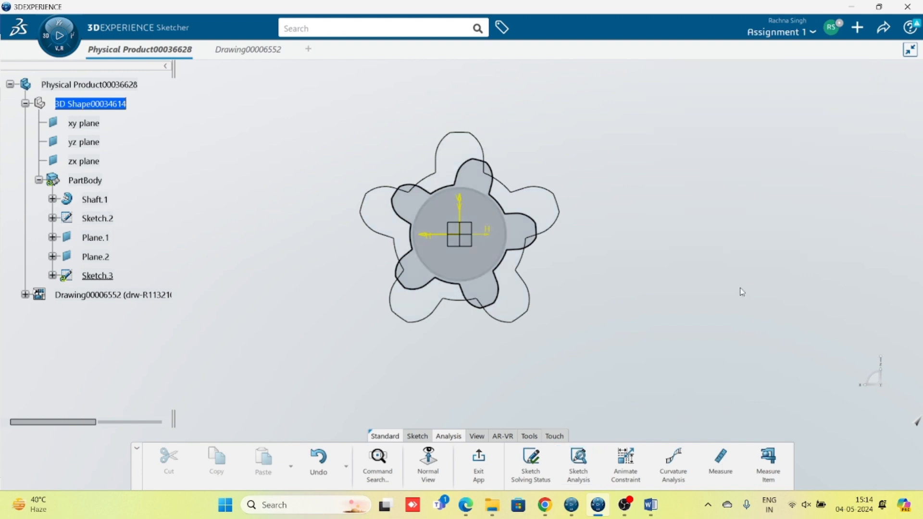
pyautogui.click(478, 459)
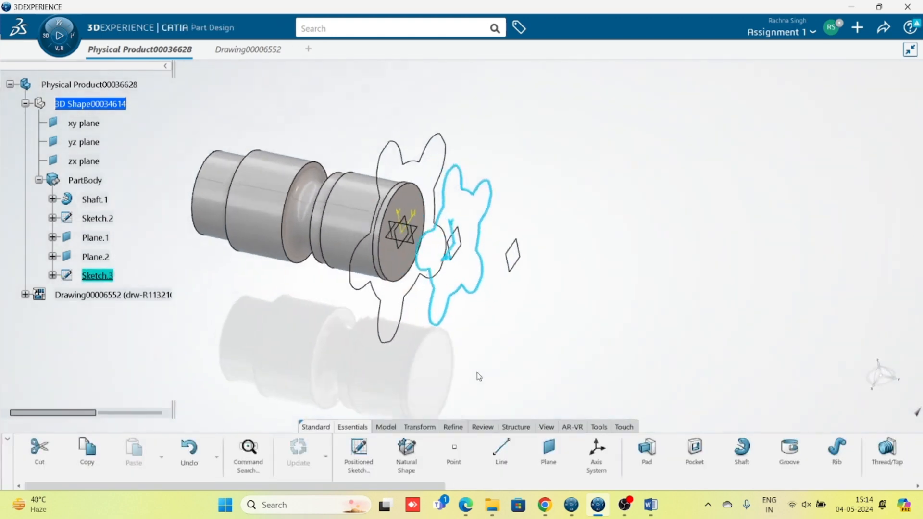
# Step: Open a positioned sketch on Plane.2, the offset plane farthest from the shaft
pyautogui.moveTo(479, 376)
pyautogui.mouseDown(button='middle')
pyautogui.moveTo(480, 326)
pyautogui.moveTo(561, 337)
pyautogui.moveTo(636, 331)
pyautogui.moveTo(433, 321)
pyautogui.moveTo(485, 350)
pyautogui.mouseUp(button='middle')
pyautogui.moveTo(551, 361); pyautogui.dragTo(544, 395, button='middle')
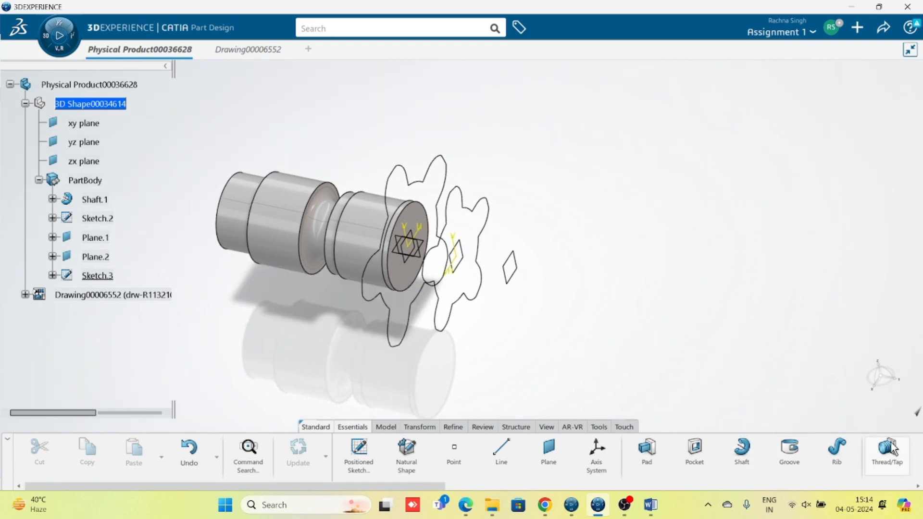
pyautogui.moveTo(414, 484)
pyautogui.mouseDown()
pyautogui.moveTo(532, 484)
pyautogui.moveTo(418, 483)
pyautogui.mouseUp()
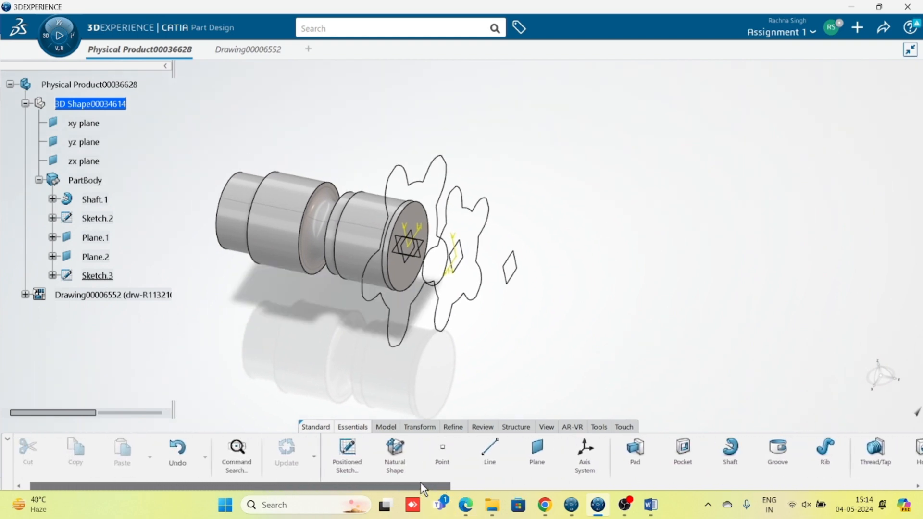
pyautogui.click(347, 452)
pyautogui.click(509, 277)
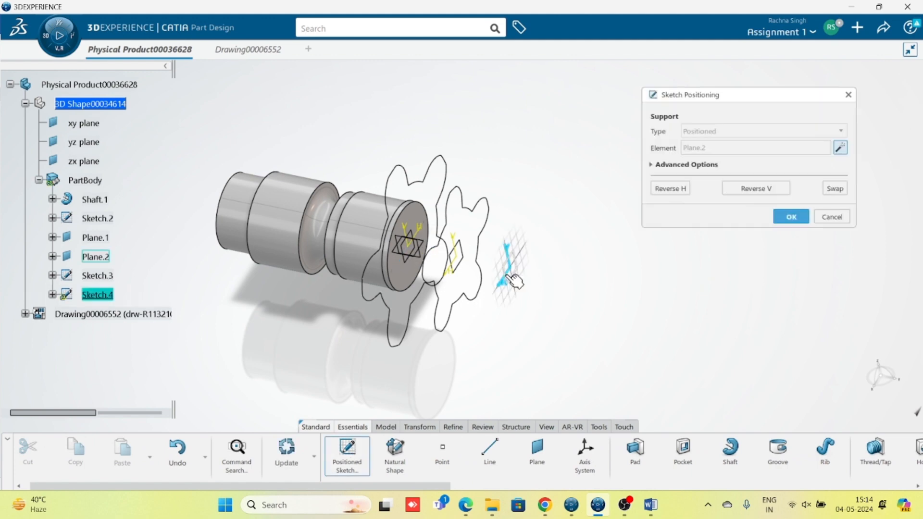
pyautogui.press('Return')
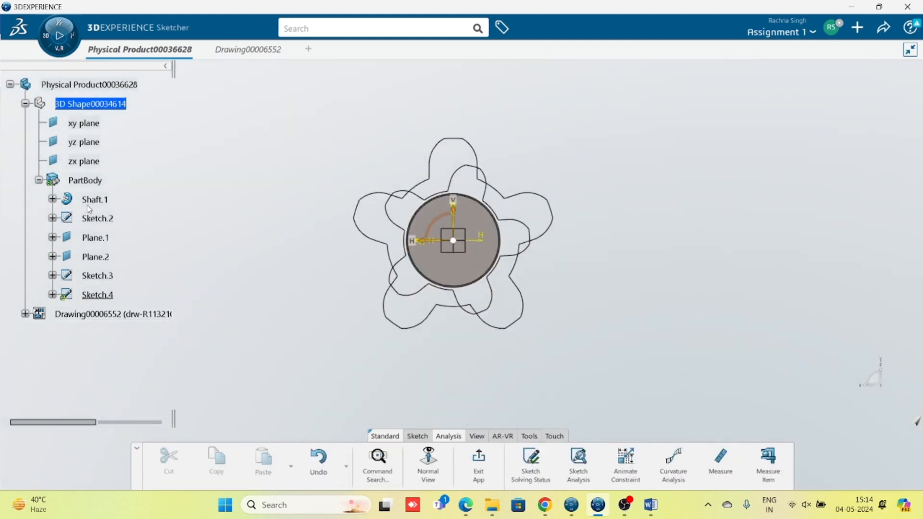
# Step: Project the five-lobed Sketch.2 profile into the new sketch on Plane.2
pyautogui.click(95, 218)
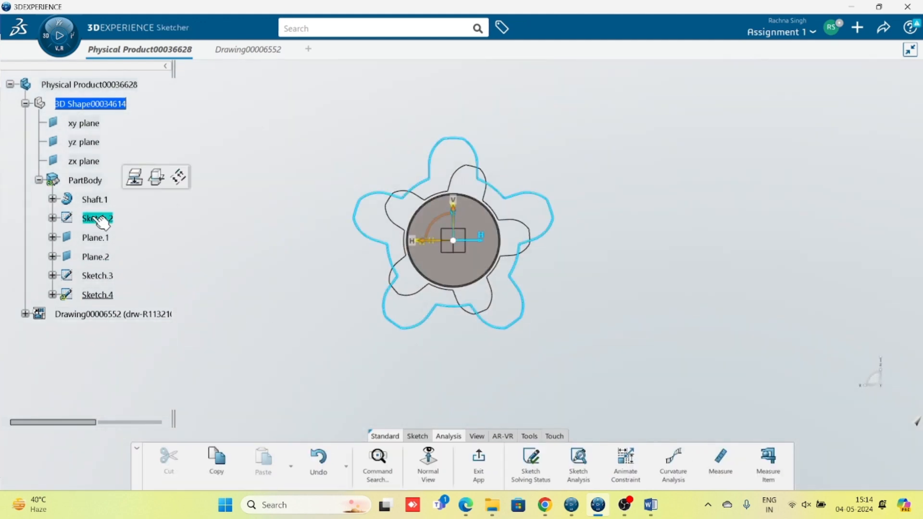
pyautogui.click(420, 437)
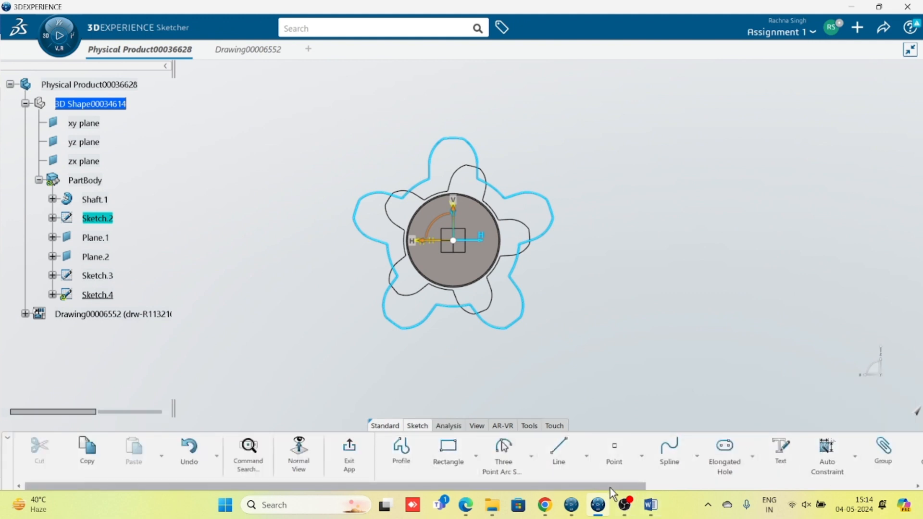
pyautogui.moveTo(610, 487); pyautogui.dragTo(854, 487)
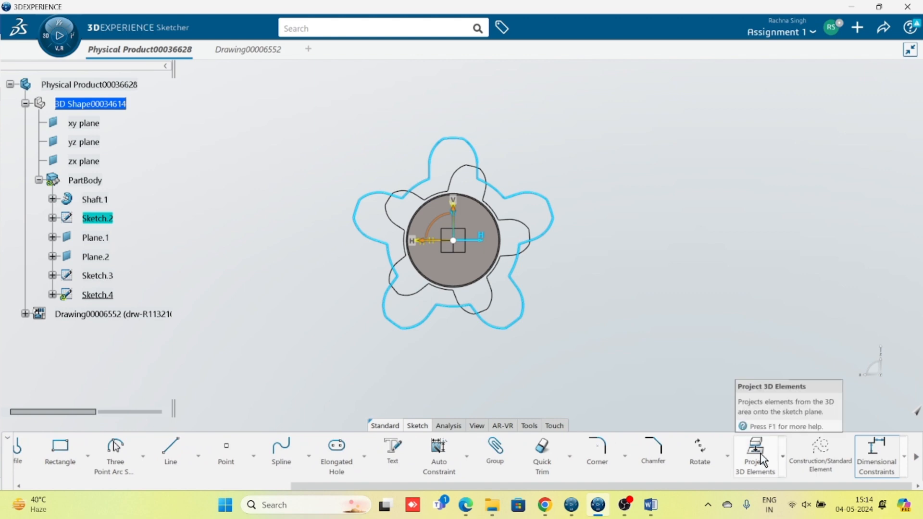
pyautogui.click(758, 456)
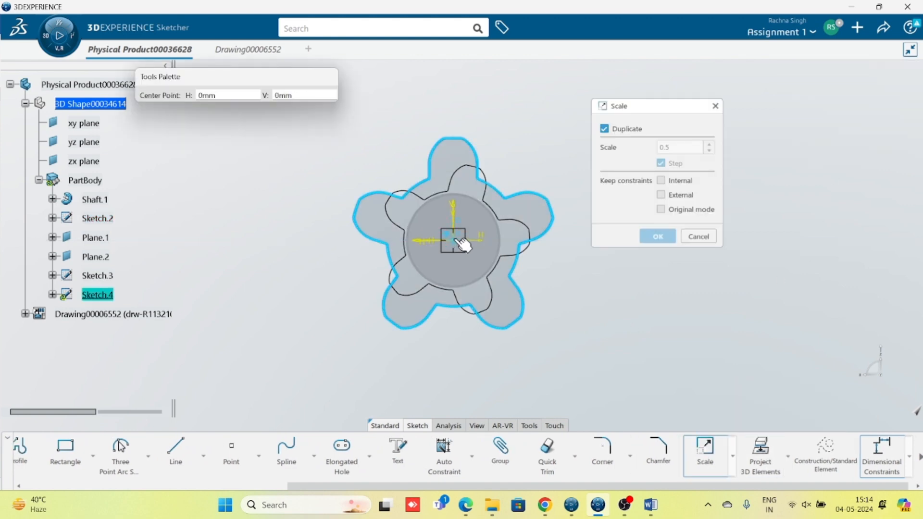
# Step: Scale a duplicate of the projected five-lobed profile by 0.5 about the sketch origin
pyautogui.click(458, 241)
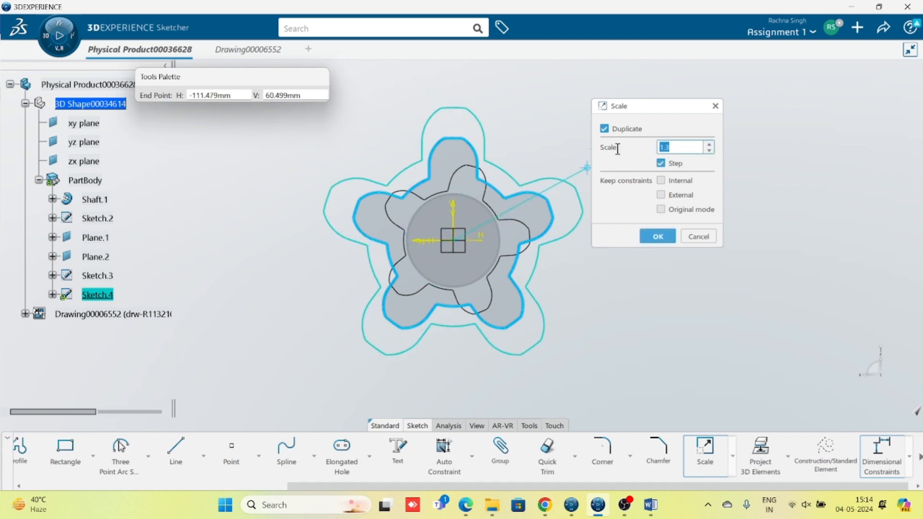
pyautogui.write('.5')
pyautogui.click(658, 231)
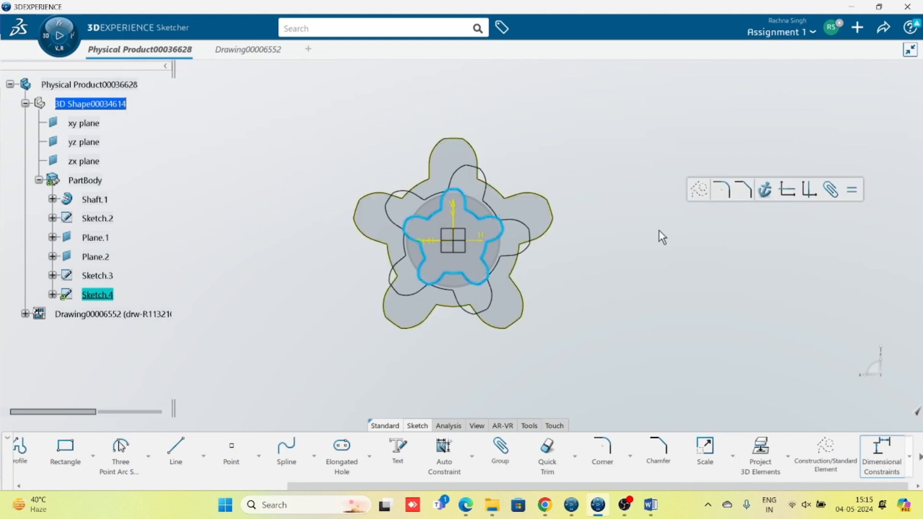
# Step: Rotate the half-scale profile 30° clockwise about the origin, with one instance and no duplicate
pyautogui.click(732, 456)
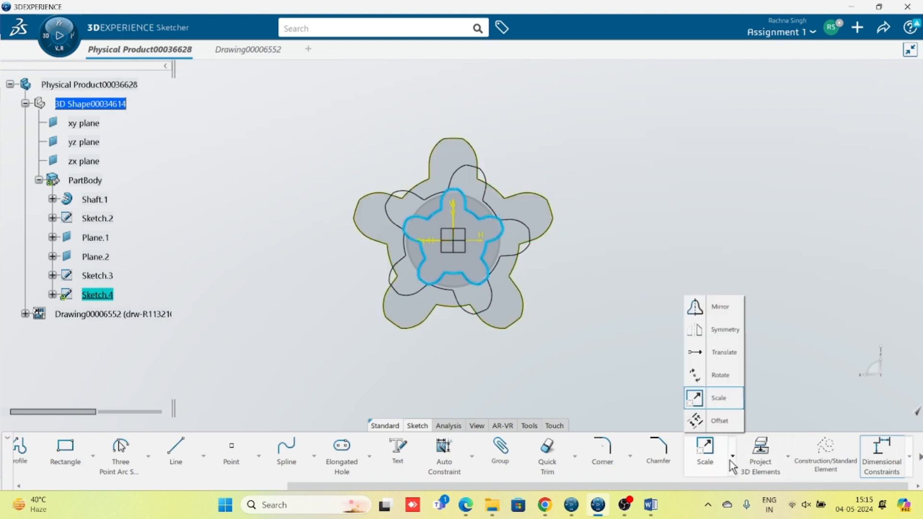
pyautogui.click(712, 379)
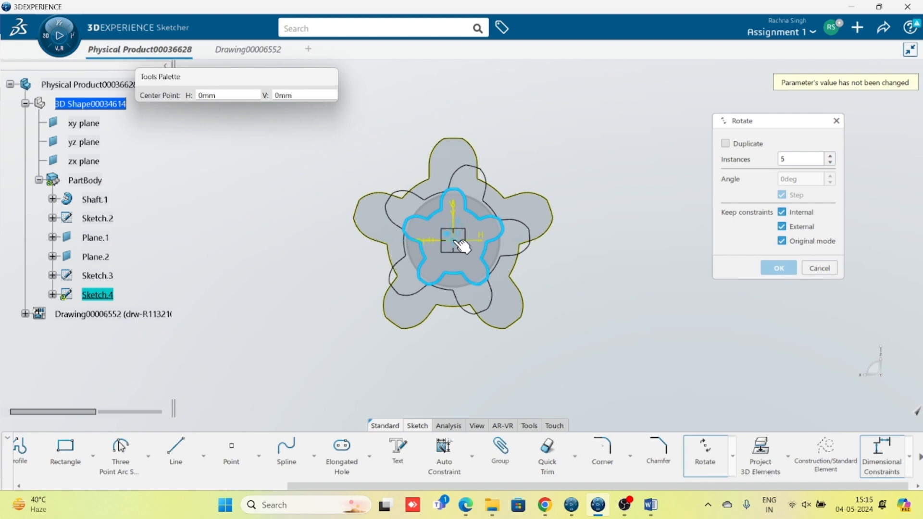
pyautogui.click(456, 243)
pyautogui.click(830, 161)
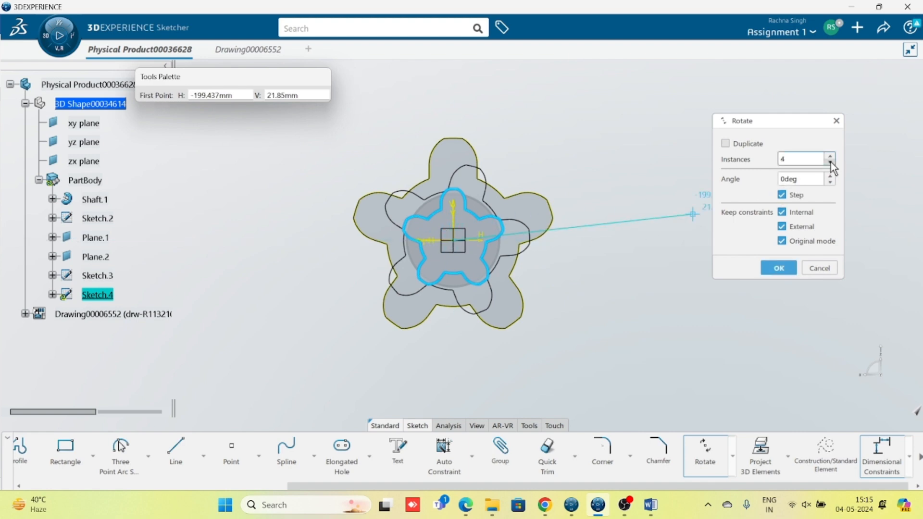
pyautogui.click(829, 161)
pyautogui.click(830, 161)
pyautogui.click(830, 161)
pyautogui.moveTo(819, 179); pyautogui.dragTo(747, 183)
pyautogui.write('30')
pyautogui.click(808, 162)
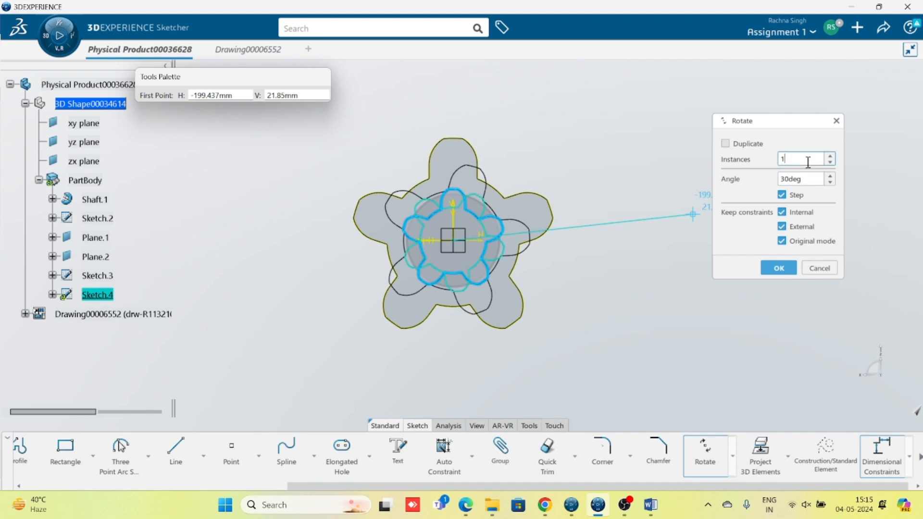
pyautogui.click(771, 270)
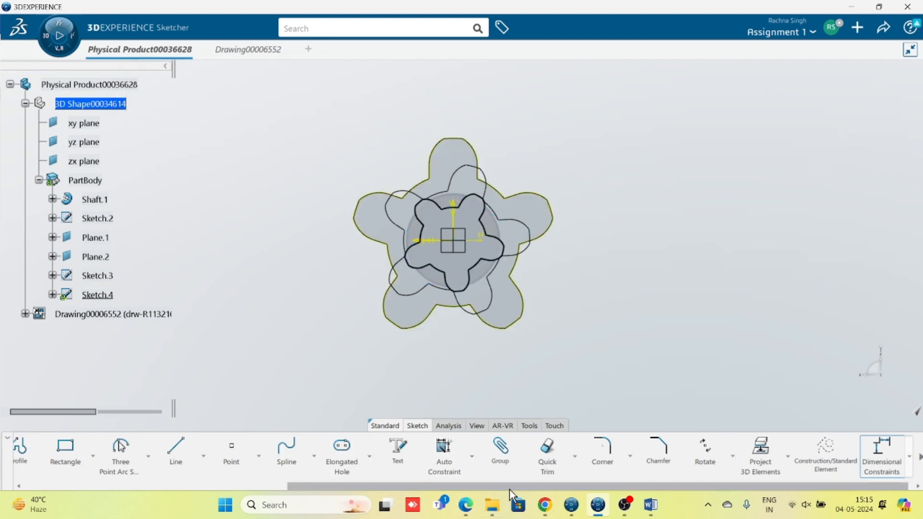
# Step: Convert the full-size projection in the half-scale section sketch to construction geometry through Sketch Analysis, and exit the sketch
pyautogui.click(452, 426)
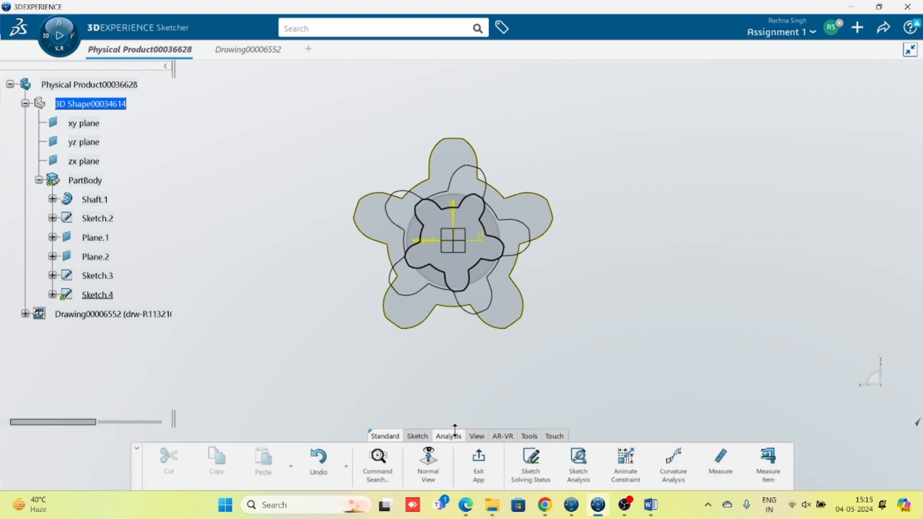
pyautogui.click(574, 466)
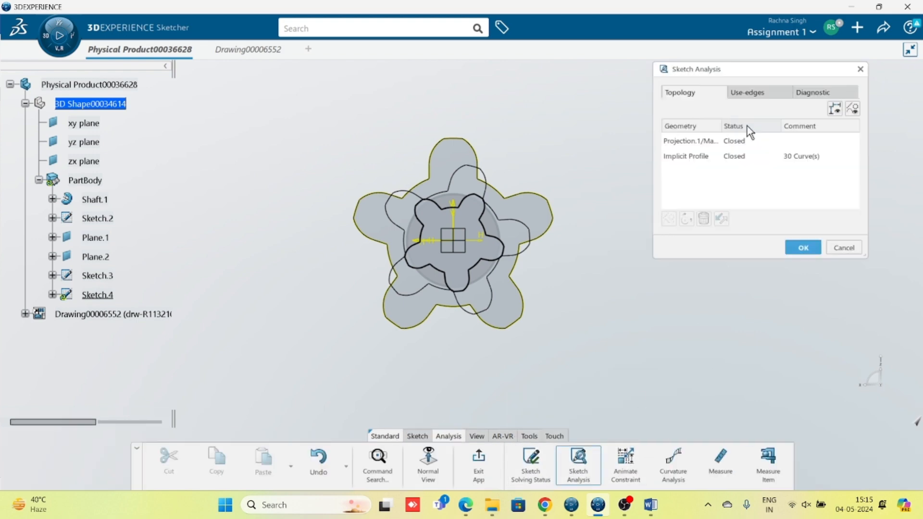
pyautogui.click(711, 145)
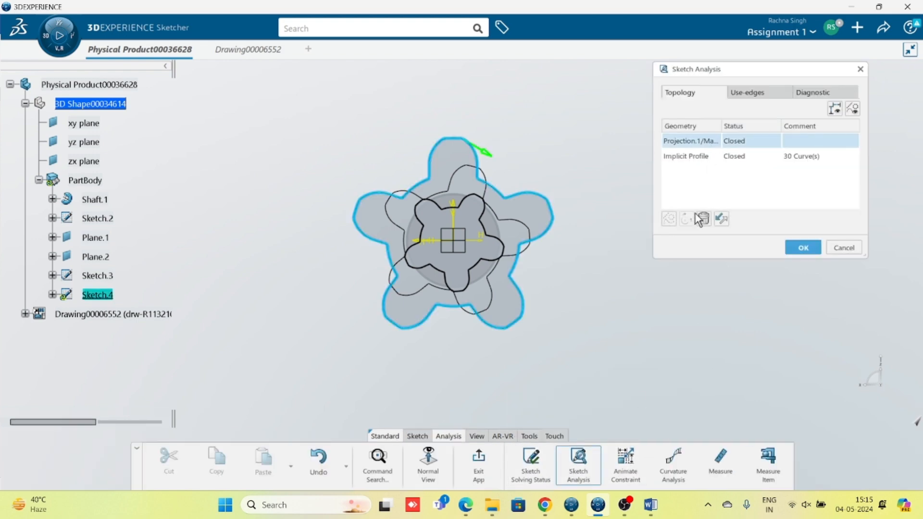
pyautogui.click(669, 216)
pyautogui.click(756, 144)
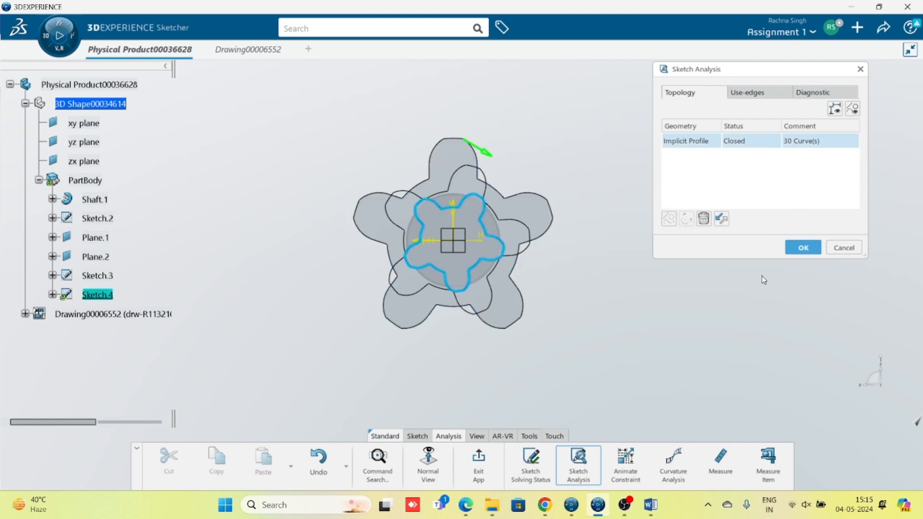
pyautogui.click(807, 247)
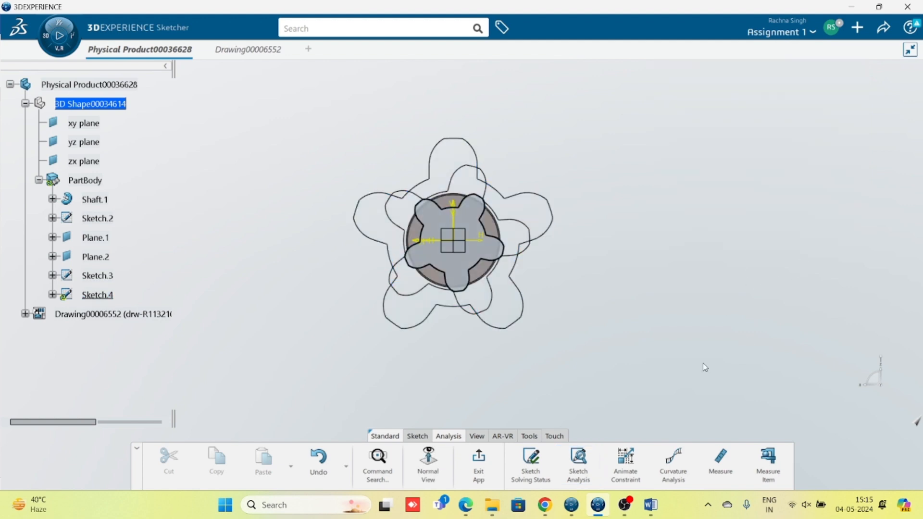
pyautogui.click(465, 461)
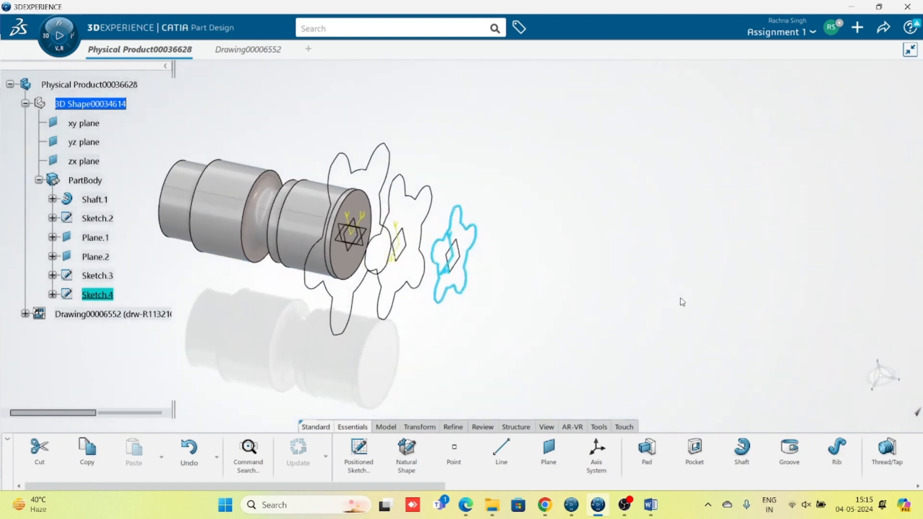
# Step: Hide the two offset planes, Plane.1 and Plane.2, and the xy, yz and zx reference planes
pyautogui.moveTo(446, 331); pyautogui.dragTo(676, 309, button='middle')
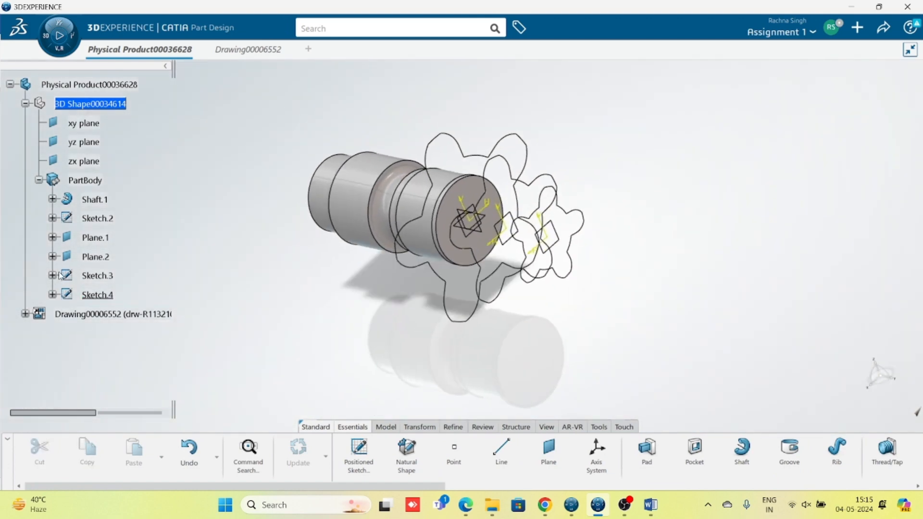
pyautogui.click(112, 238)
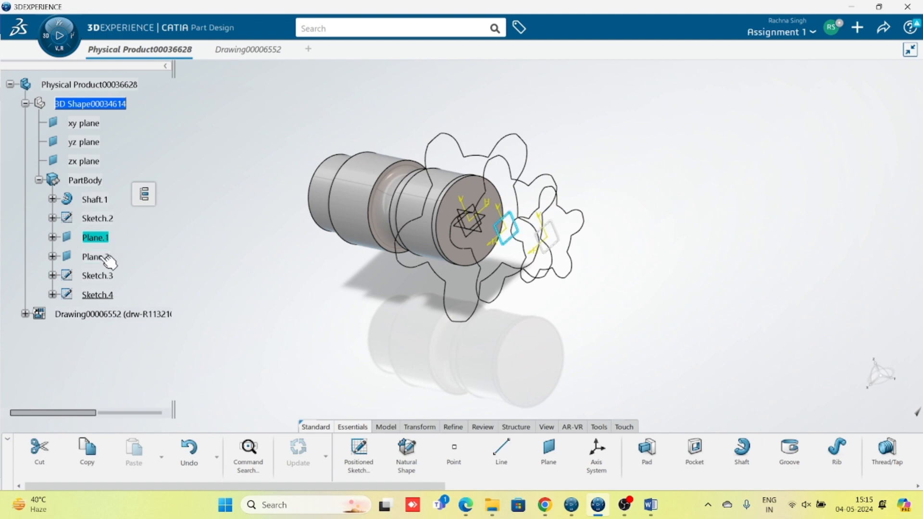
pyautogui.keyDown('ctrl'); pyautogui.click(101, 257); pyautogui.keyUp('ctrl')
pyautogui.rightClick(102, 259)
pyautogui.click(135, 215)
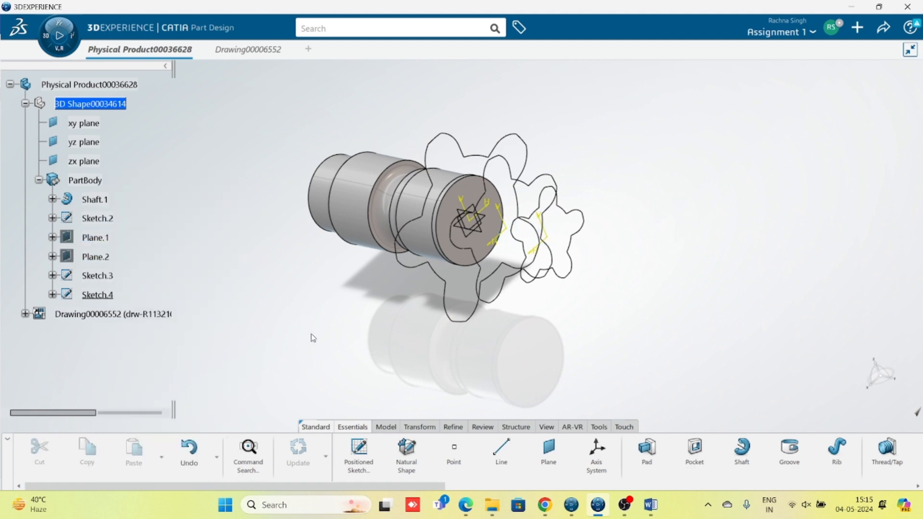
pyautogui.click(87, 123)
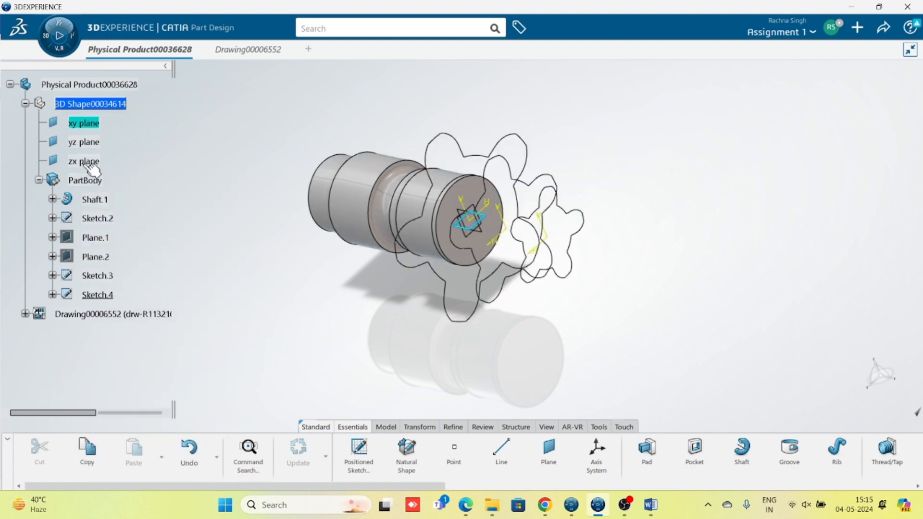
pyautogui.keyDown('shift'); pyautogui.click(94, 161); pyautogui.keyUp('shift')
pyautogui.rightClick(94, 161)
pyautogui.click(118, 201)
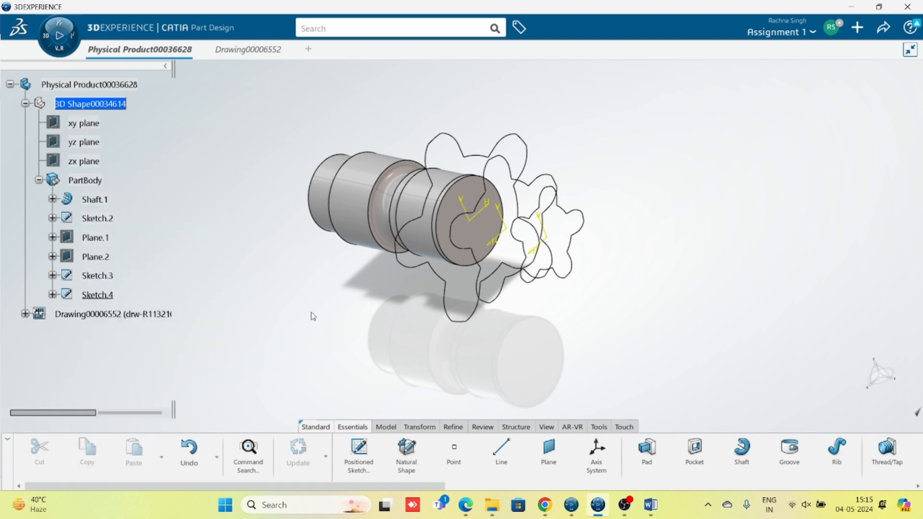
pyautogui.moveTo(334, 321)
pyautogui.mouseDown(button='middle')
pyautogui.moveTo(412, 305)
pyautogui.moveTo(453, 338)
pyautogui.moveTo(484, 331)
pyautogui.moveTo(466, 354)
pyautogui.moveTo(527, 337)
pyautogui.mouseUp(button='middle')
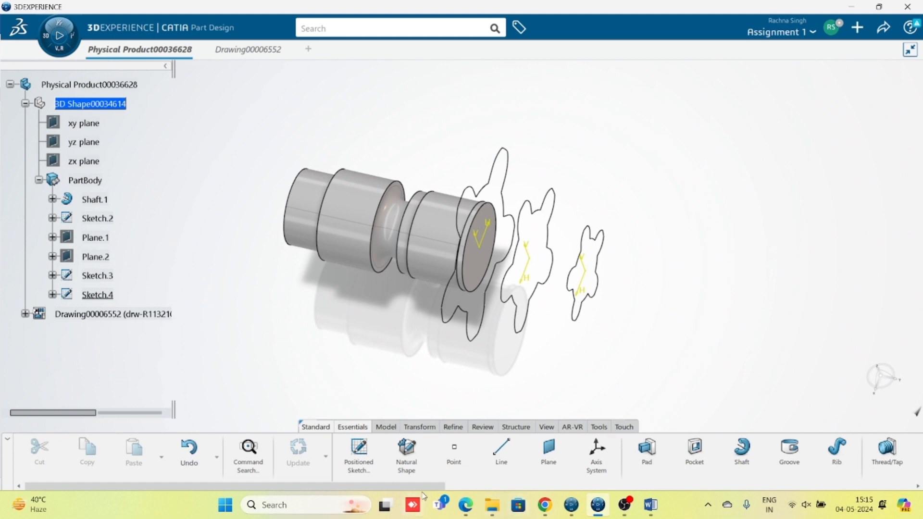
pyautogui.moveTo(418, 487); pyautogui.dragTo(572, 486)
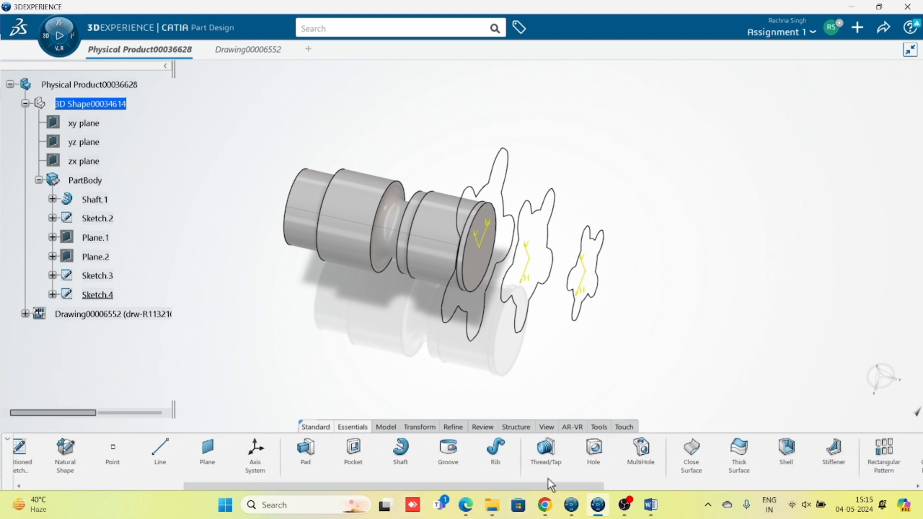
pyautogui.click(386, 427)
pyautogui.click(652, 452)
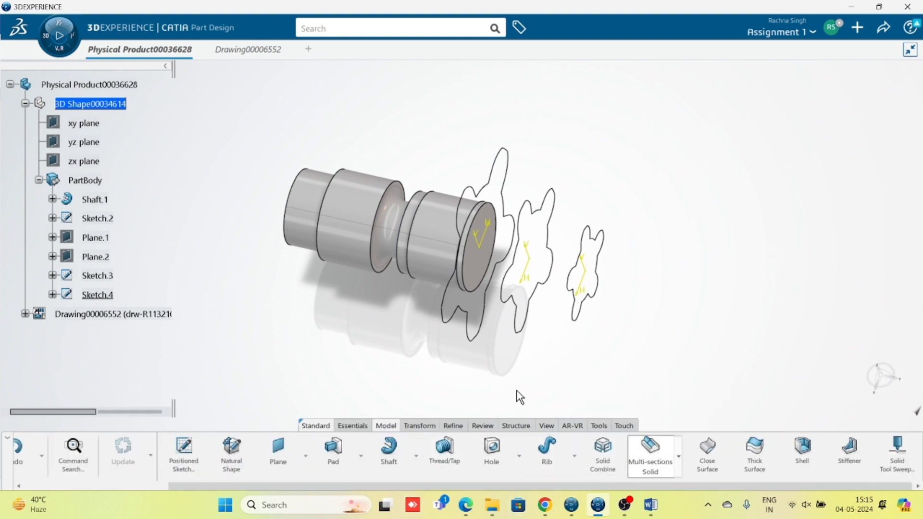
pyautogui.moveTo(327, 308); pyautogui.dragTo(173, 264, button='middle')
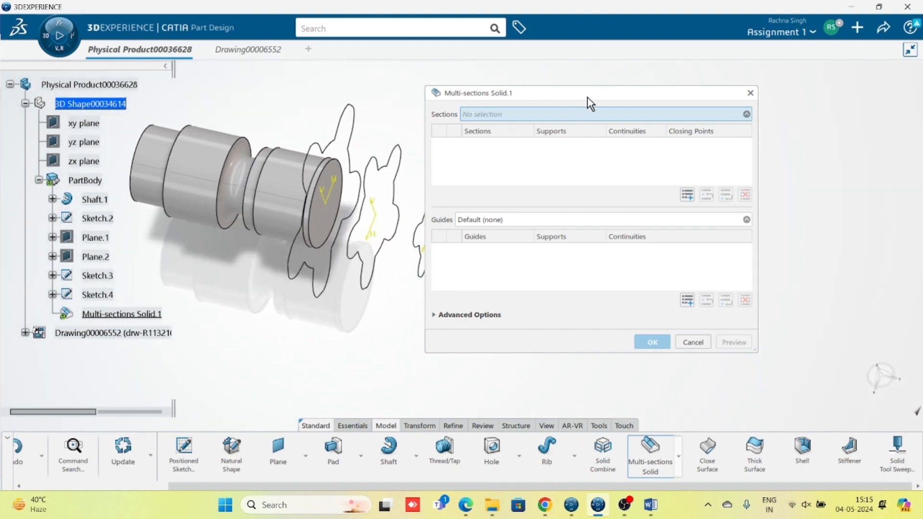
pyautogui.moveTo(587, 98); pyautogui.dragTo(730, 83)
pyautogui.click(325, 294)
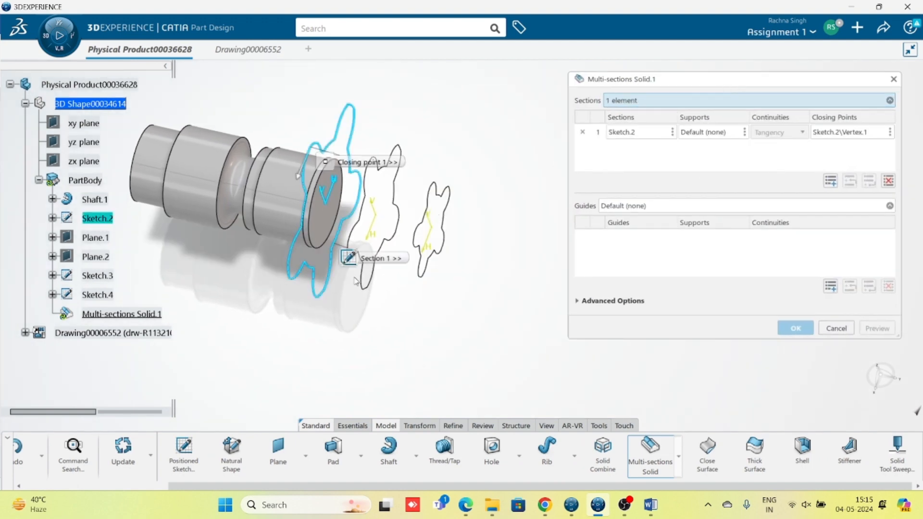
pyautogui.click(375, 288)
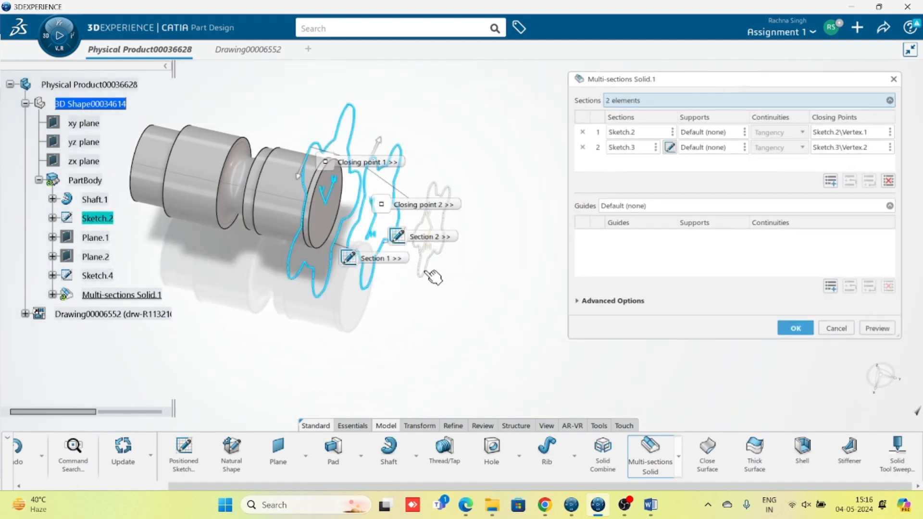
pyautogui.click(422, 272)
pyautogui.click(890, 332)
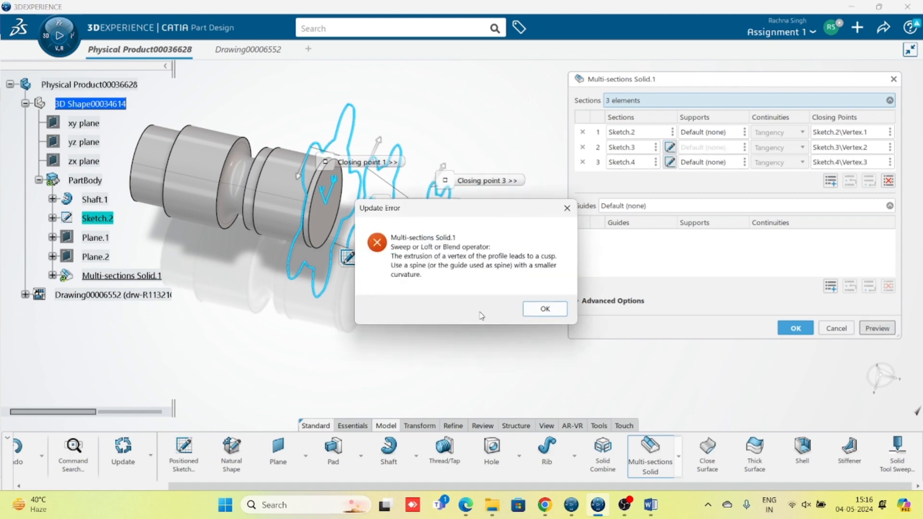
pyautogui.click(541, 309)
pyautogui.scroll(8, 359, 290)
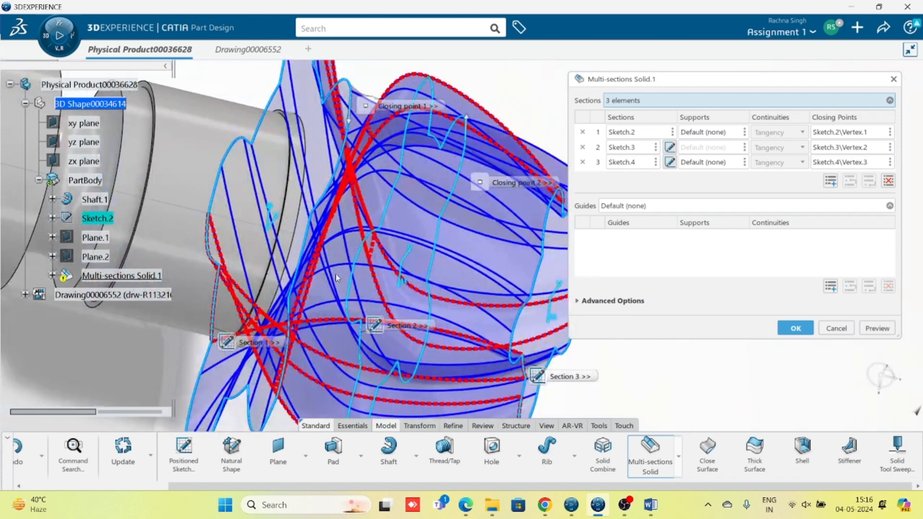
pyautogui.moveTo(335, 274); pyautogui.dragTo(391, 263, button='middle')
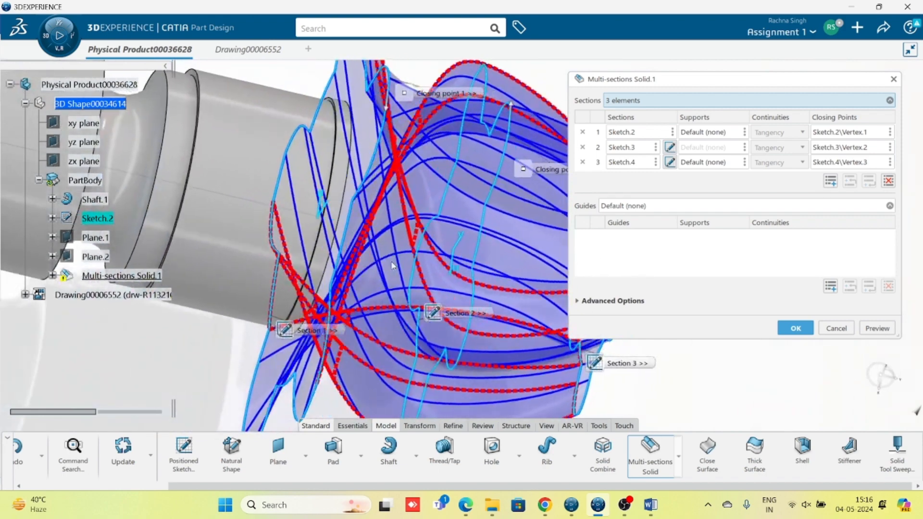
pyautogui.click(836, 329)
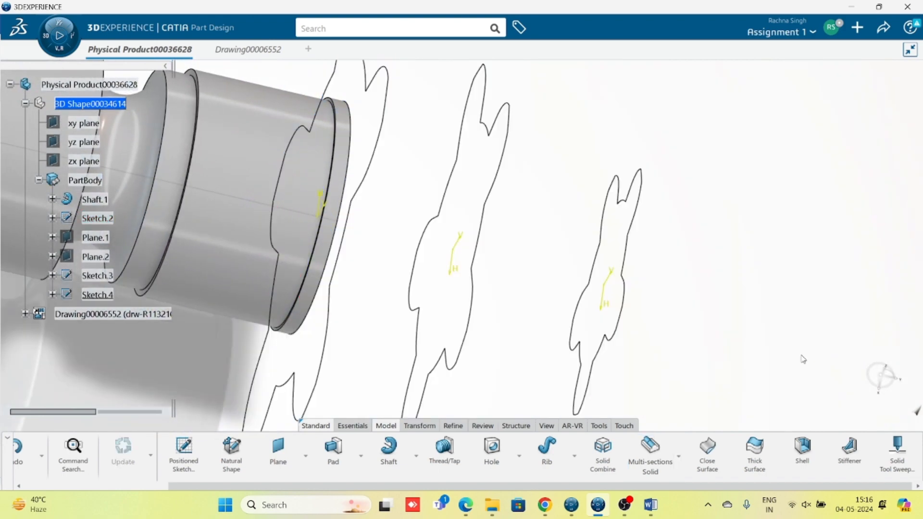
# Step: Start a Multi-sections Solid through the full-size, 0.75-scale and 0.5-scale sections Sketch.2, Sketch.3 and Sketch.4, in that order
pyautogui.click(649, 452)
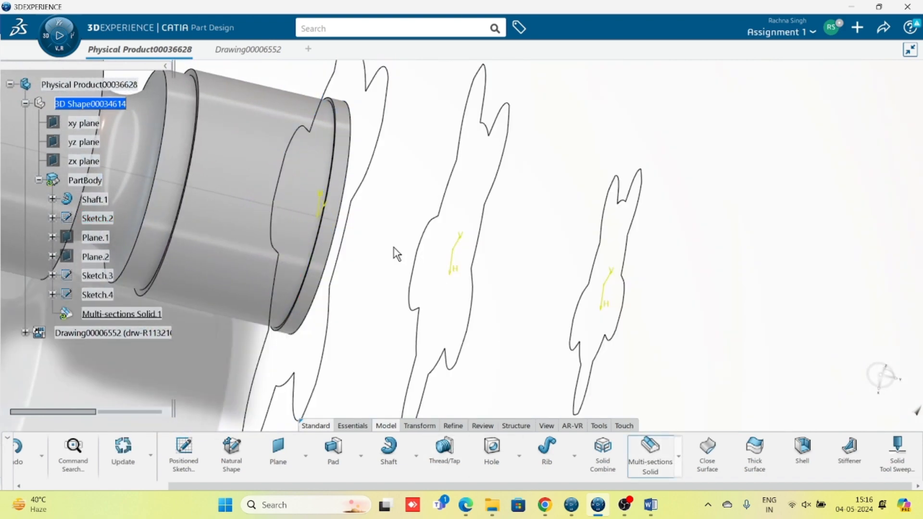
pyautogui.click(395, 160)
pyautogui.click(503, 182)
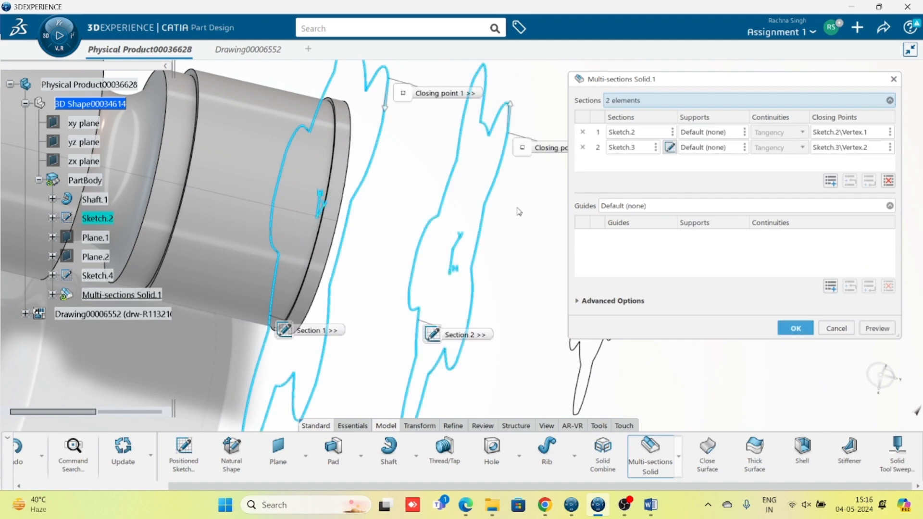
pyautogui.moveTo(520, 246)
pyautogui.mouseDown(button='middle')
pyautogui.moveTo(428, 241)
pyautogui.moveTo(322, 211)
pyautogui.moveTo(459, 221)
pyautogui.moveTo(474, 181)
pyautogui.moveTo(481, 227)
pyautogui.moveTo(251, 218)
pyautogui.moveTo(370, 206)
pyautogui.moveTo(401, 258)
pyautogui.moveTo(447, 284)
pyautogui.mouseUp(button='middle')
pyautogui.click(546, 208)
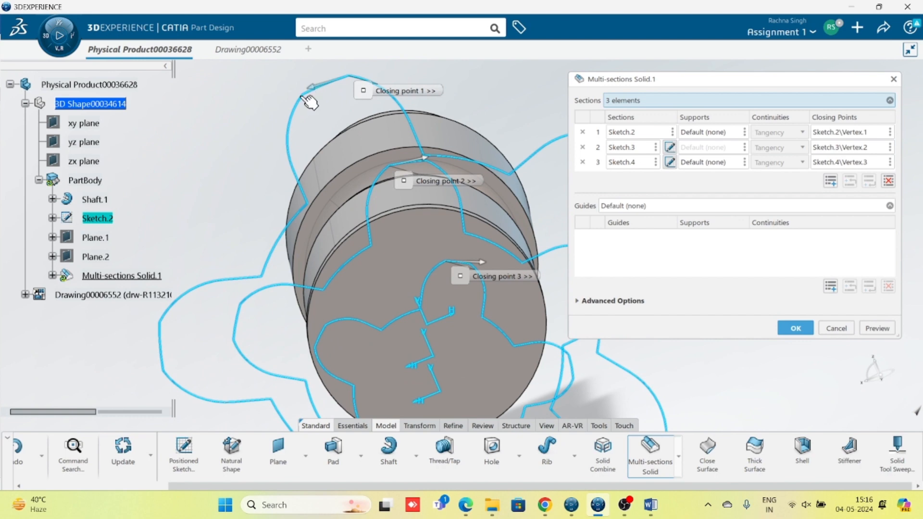
# Step: Reverse the closing direction of the full-size section to match the other two, and try to create the loft
pyautogui.click(311, 88)
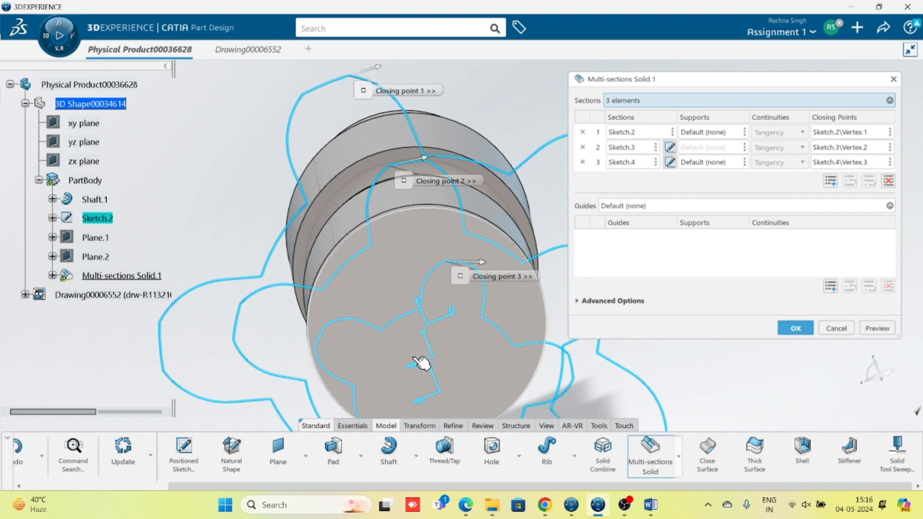
pyautogui.click(870, 325)
pyautogui.click(534, 310)
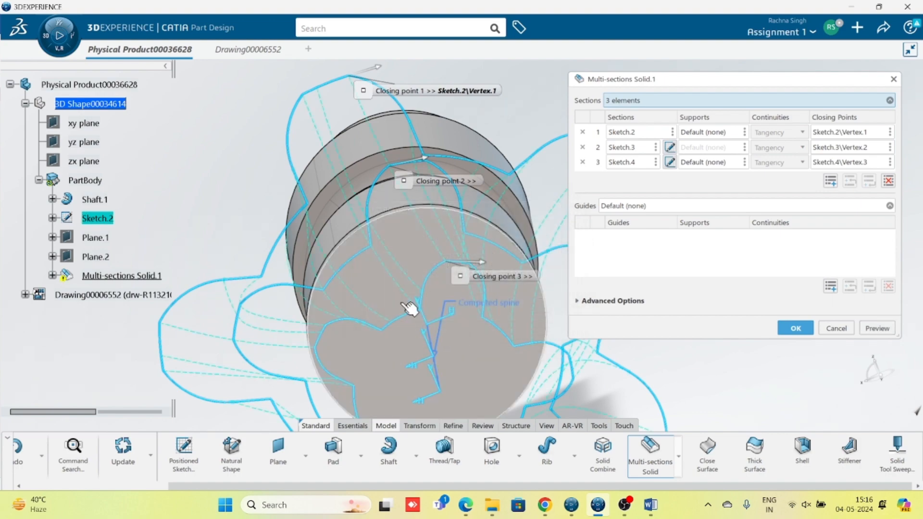
pyautogui.moveTo(409, 308); pyautogui.dragTo(769, 349, button='middle')
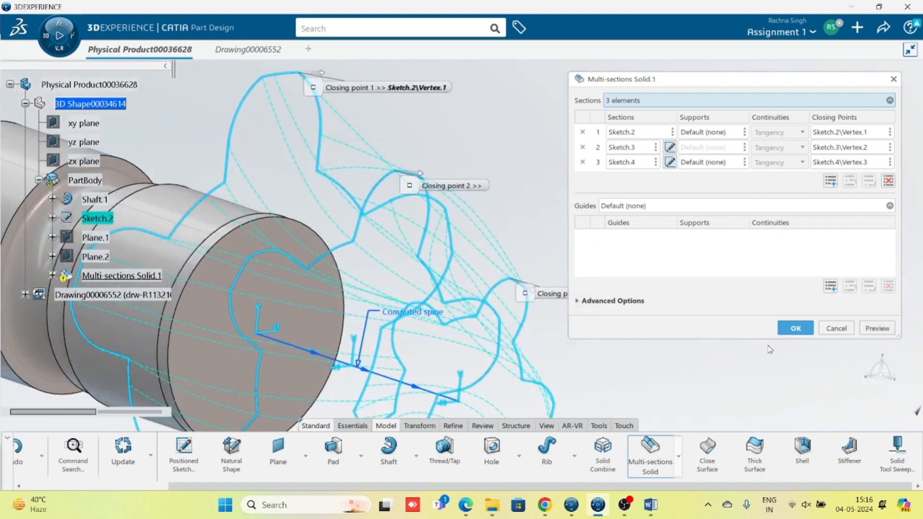
pyautogui.click(793, 329)
pyautogui.click(534, 309)
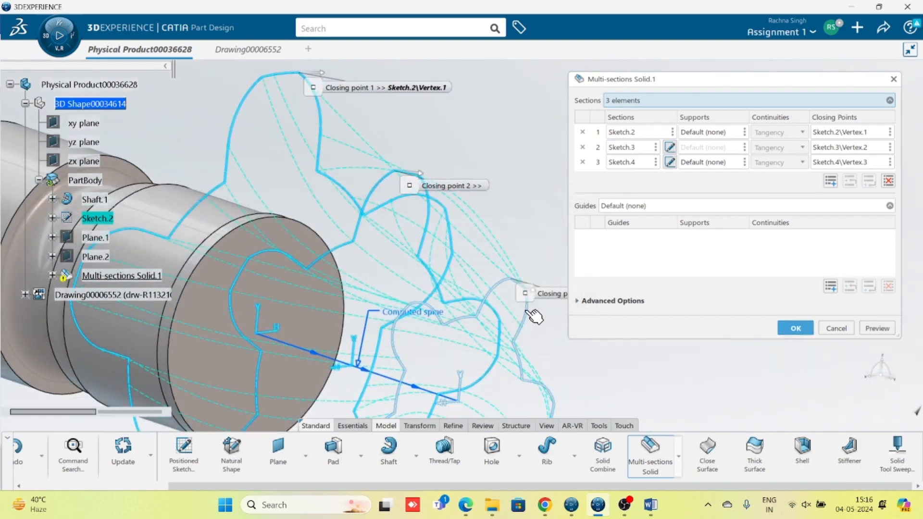
pyautogui.moveTo(407, 223)
pyautogui.mouseDown(button='middle')
pyautogui.moveTo(395, 391)
pyautogui.moveTo(481, 385)
pyautogui.mouseUp(button='middle')
pyautogui.click(793, 328)
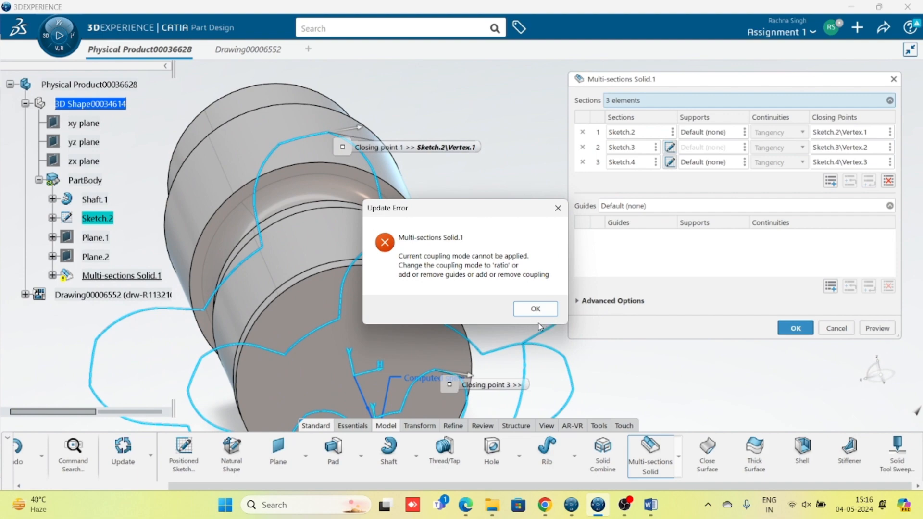
pyautogui.click(536, 309)
# Step: Replace the closing point of the full-size section with the other vertex at the tip of the same lobe
pyautogui.moveTo(364, 298)
pyautogui.mouseDown(button='middle')
pyautogui.moveTo(370, 201)
pyautogui.moveTo(370, 243)
pyautogui.moveTo(342, 305)
pyautogui.moveTo(414, 346)
pyautogui.moveTo(437, 321)
pyautogui.moveTo(336, 289)
pyautogui.moveTo(398, 320)
pyautogui.moveTo(344, 268)
pyautogui.moveTo(385, 201)
pyautogui.moveTo(354, 264)
pyautogui.moveTo(309, 269)
pyautogui.moveTo(303, 245)
pyautogui.moveTo(350, 220)
pyautogui.moveTo(349, 193)
pyautogui.mouseUp(button='middle')
pyautogui.moveTo(389, 253)
pyautogui.mouseDown(button='middle')
pyautogui.moveTo(430, 243)
pyautogui.moveTo(410, 258)
pyautogui.moveTo(429, 270)
pyautogui.mouseUp(button='middle')
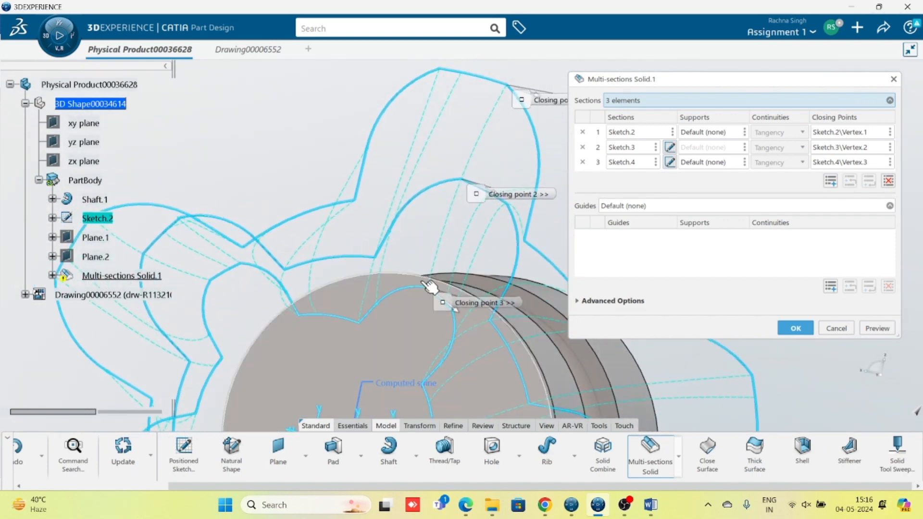
pyautogui.rightClick(508, 85)
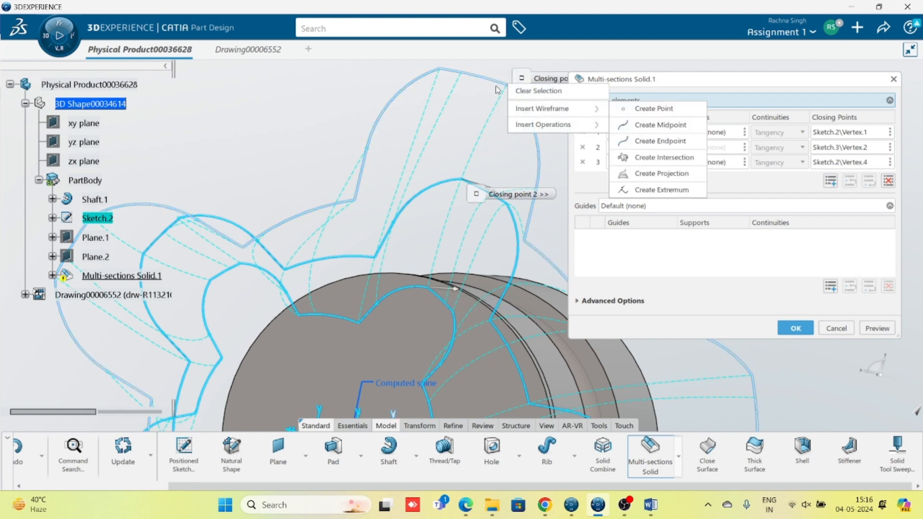
pyautogui.click(464, 43)
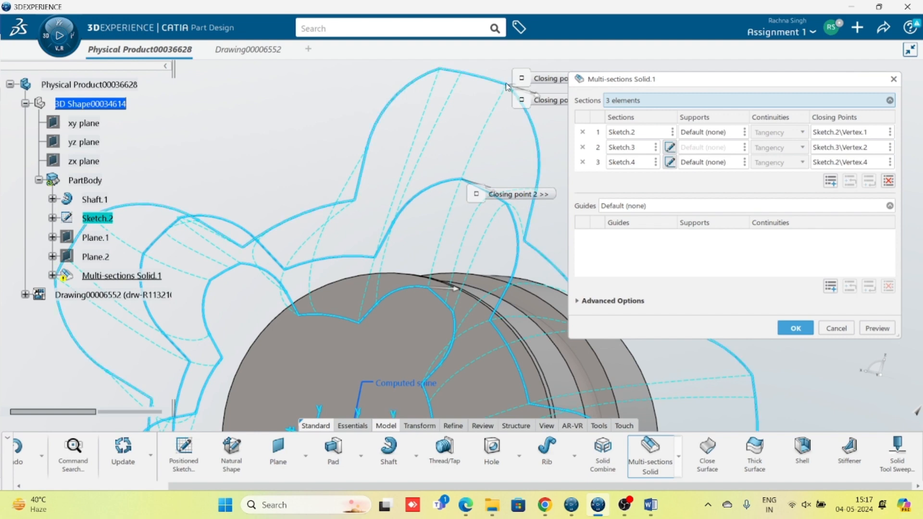
pyautogui.moveTo(379, 200); pyautogui.dragTo(354, 230, button='middle')
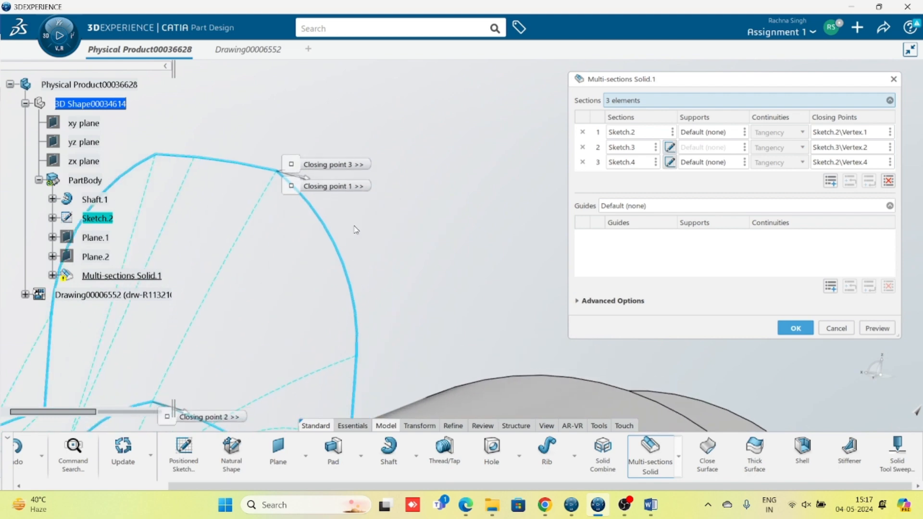
pyautogui.rightClick(279, 174)
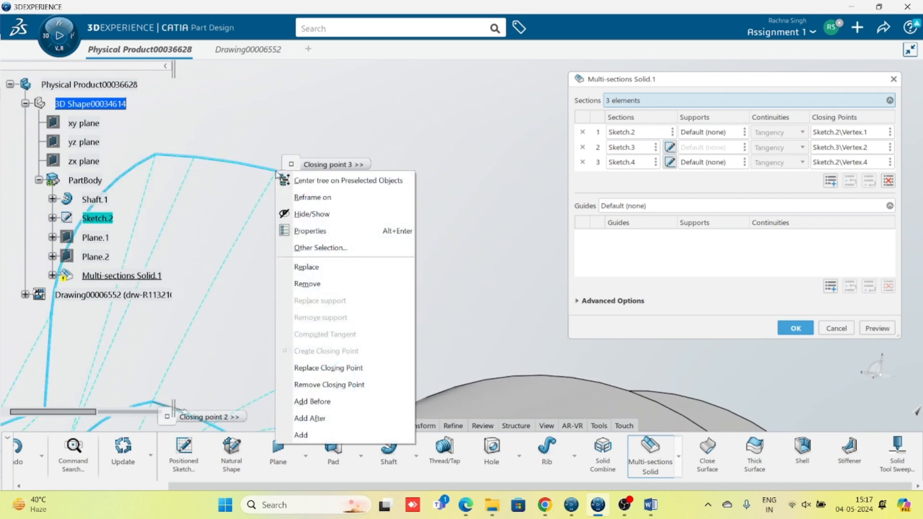
pyautogui.click(322, 369)
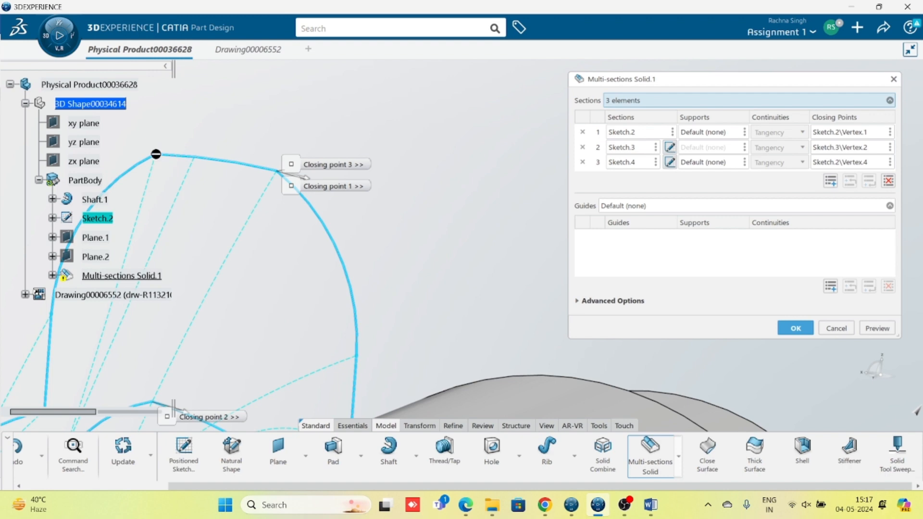
pyautogui.click(158, 155)
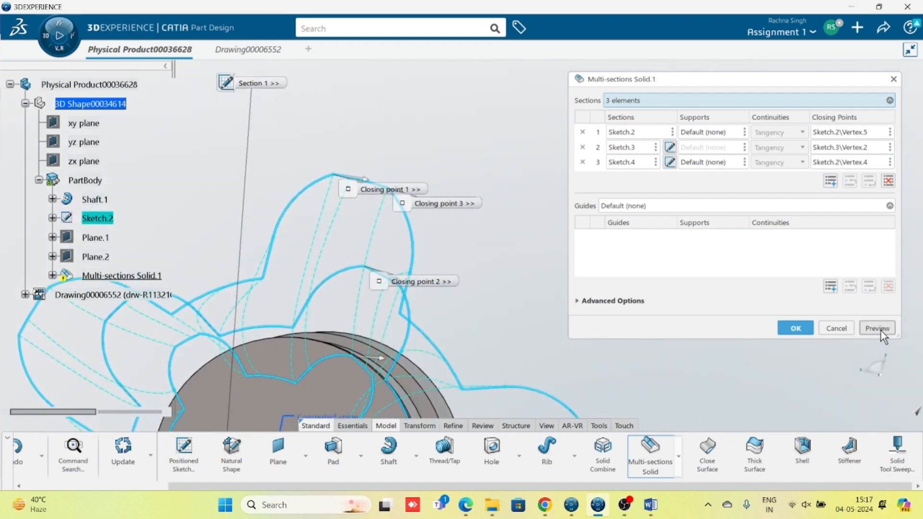
# Step: Preview the multi-sections solid with the adjusted closing points and create it
pyautogui.click(879, 329)
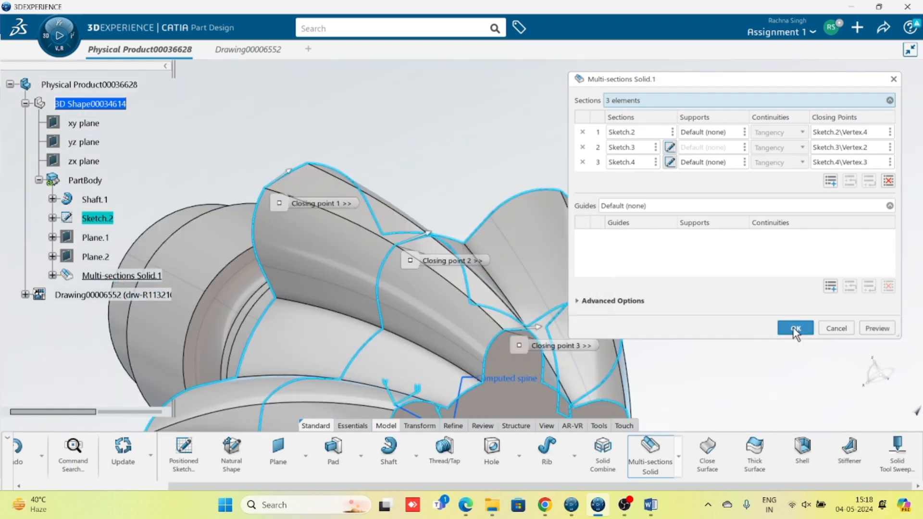
pyautogui.moveTo(419, 233); pyautogui.dragTo(407, 257, button='middle')
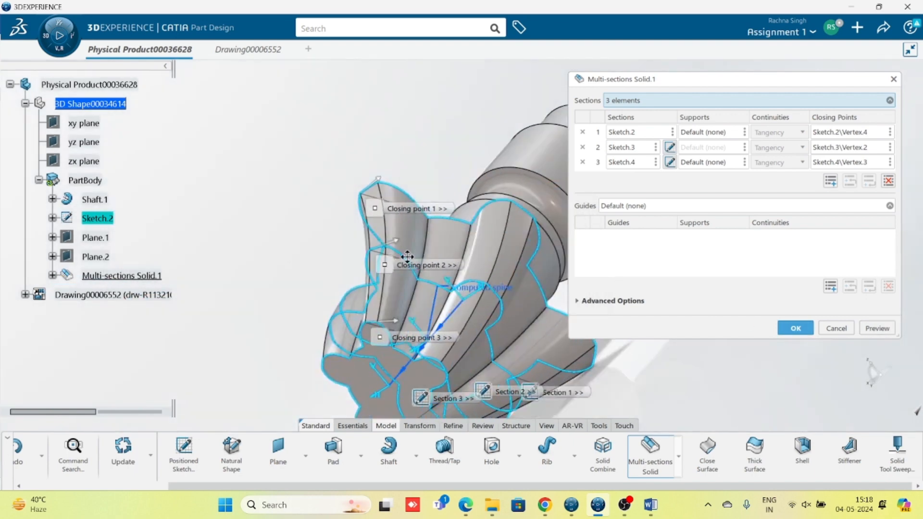
pyautogui.click(795, 328)
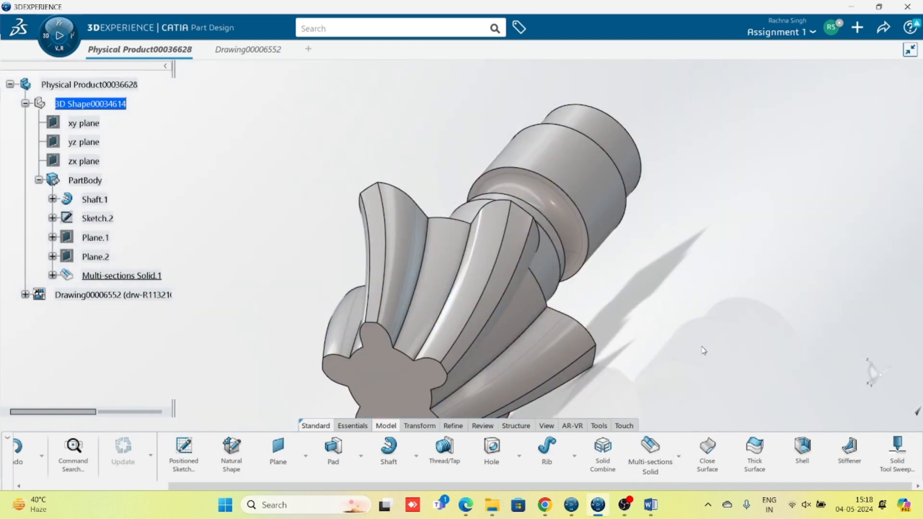
pyautogui.moveTo(461, 298); pyautogui.dragTo(505, 284, button='middle')
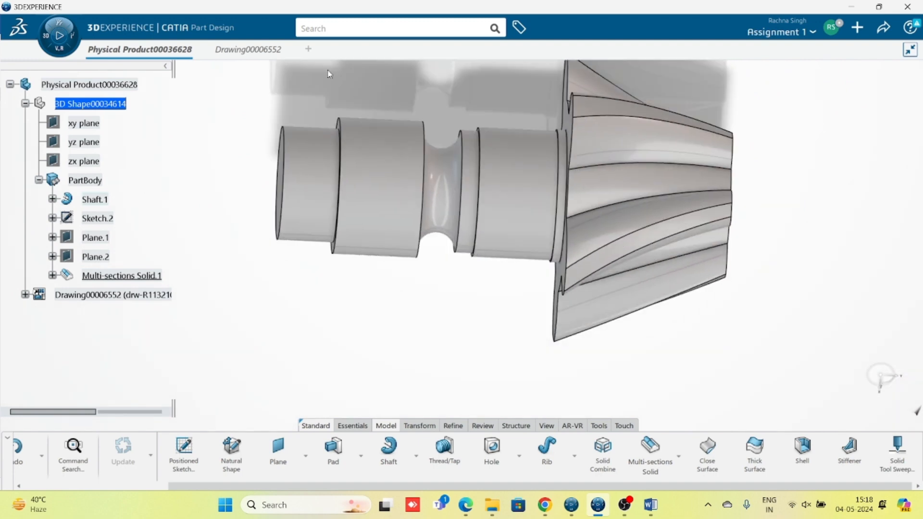
# Step: Switch to Drawing00006552 and update the current sheet so its front view includes the fluted cone
pyautogui.click(233, 52)
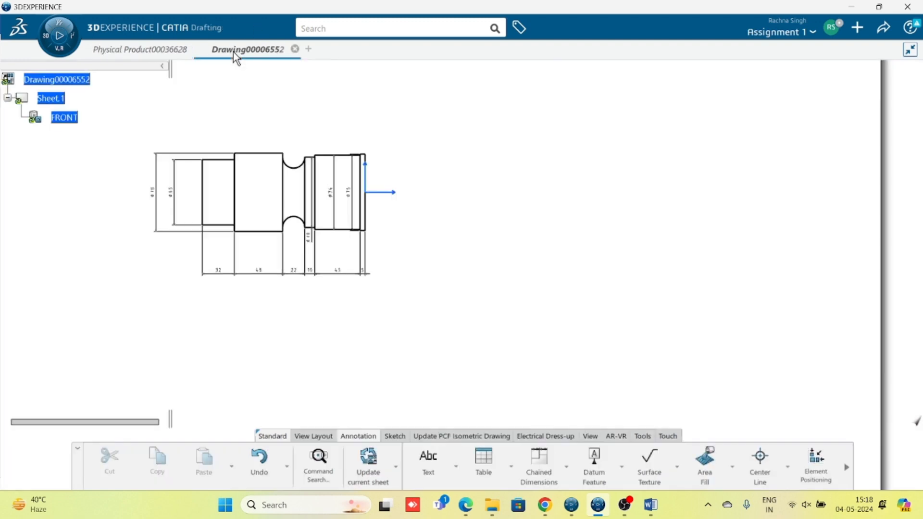
pyautogui.click(368, 458)
pyautogui.moveTo(323, 342)
pyautogui.mouseDown(button='middle')
pyautogui.moveTo(596, 364)
pyautogui.moveTo(577, 370)
pyautogui.moveTo(524, 346)
pyautogui.mouseUp(button='middle')
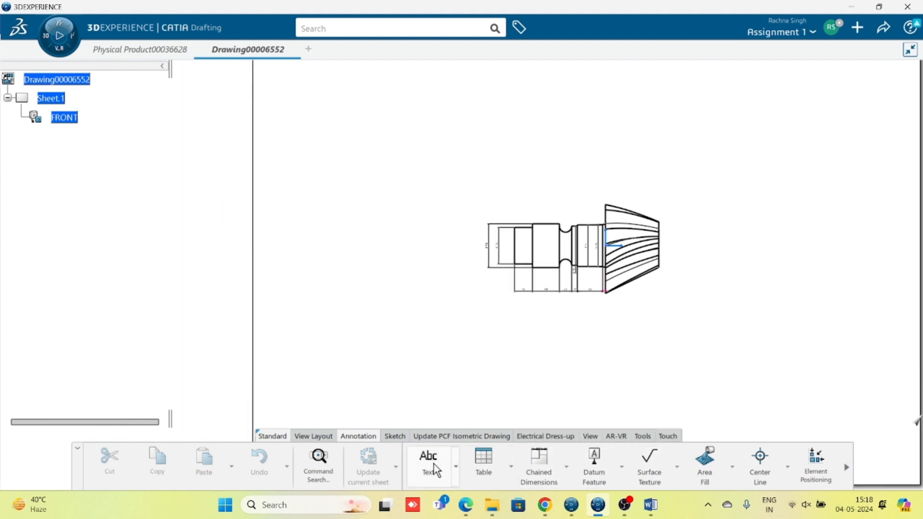
# Step: Try to place a projection view of the part's fluted end to the left of the front view
pyautogui.click(329, 437)
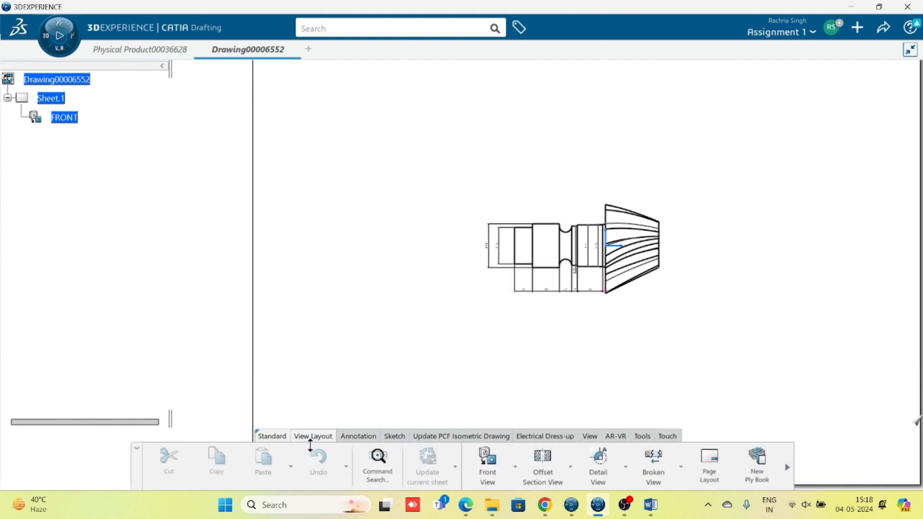
pyautogui.click(514, 467)
pyautogui.click(507, 409)
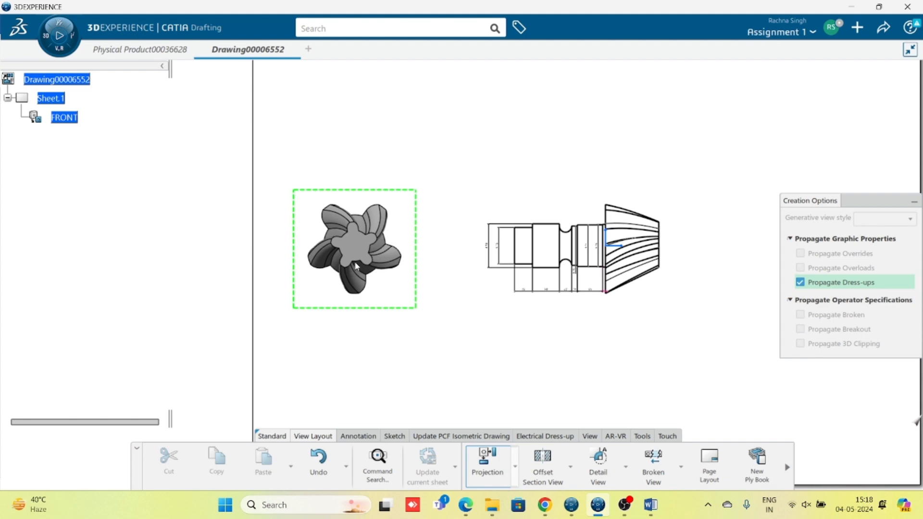
pyautogui.click(355, 262)
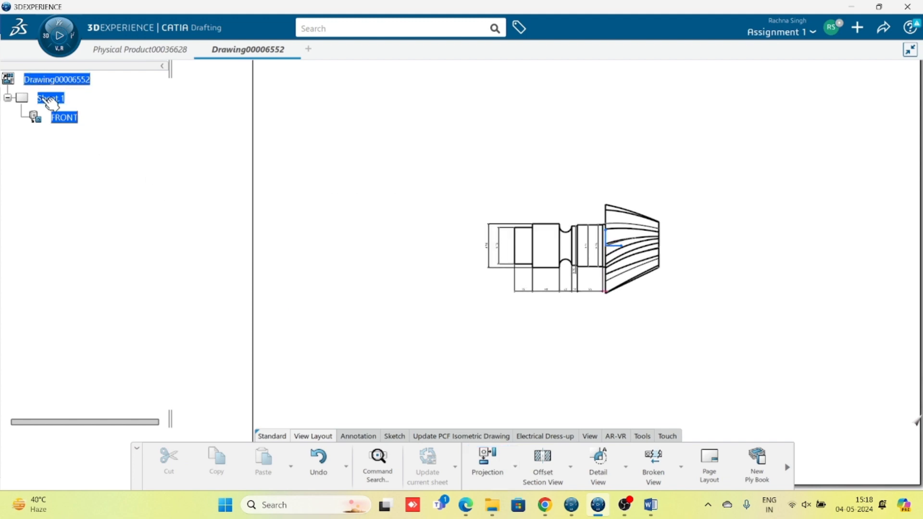
# Step: Set the projection method of Sheet.1 to third angle standard
pyautogui.rightClick(48, 98)
pyautogui.click(91, 160)
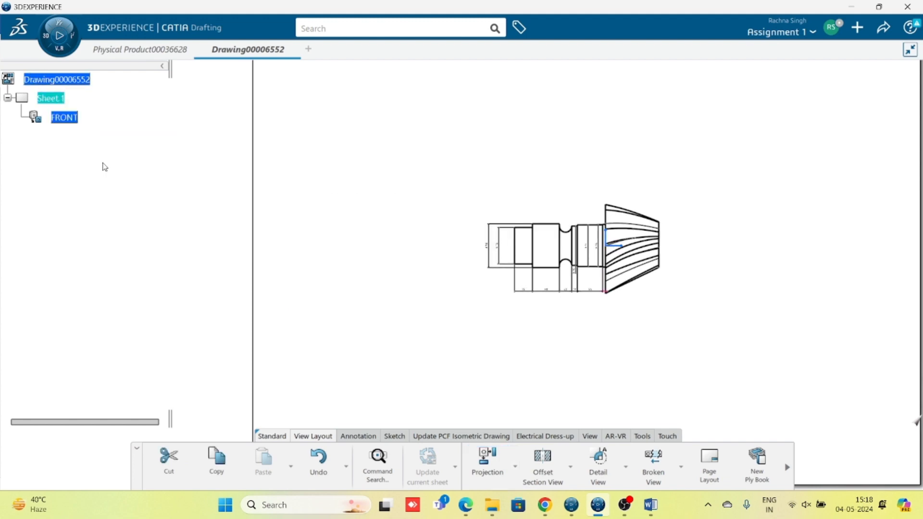
pyautogui.click(487, 245)
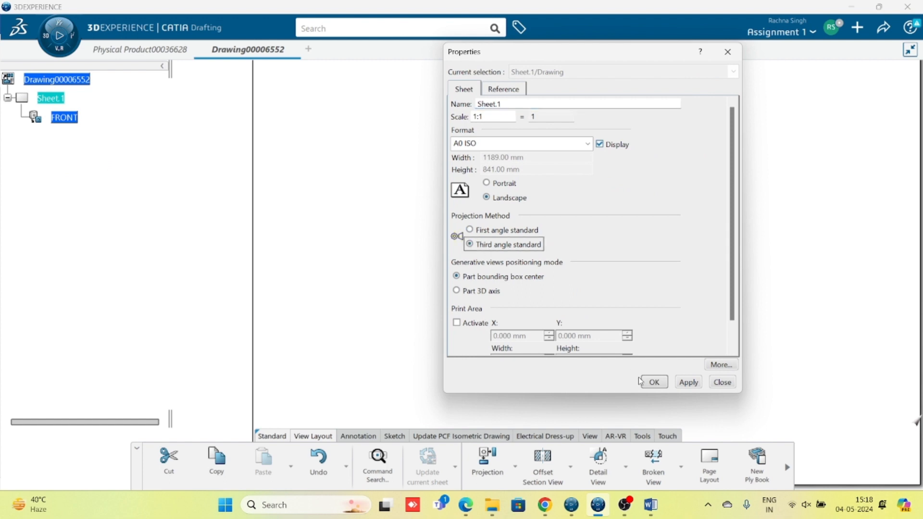
pyautogui.click(652, 382)
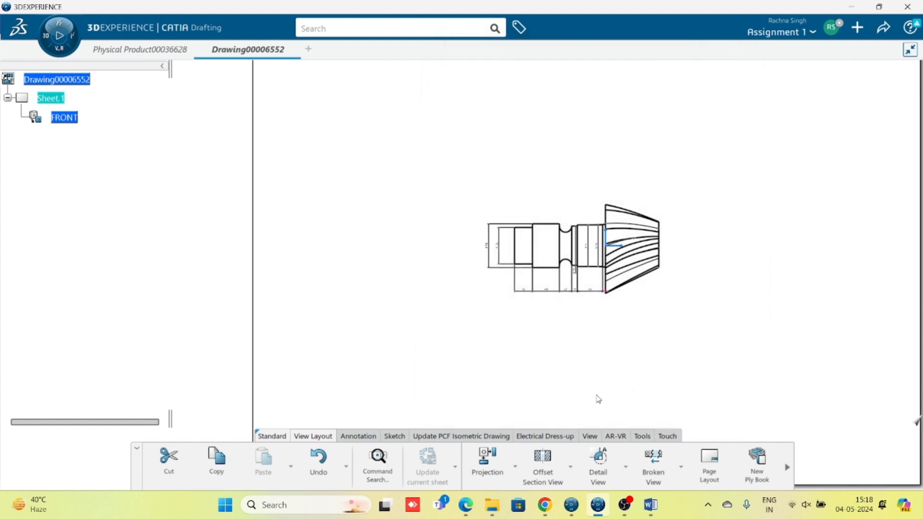
# Step: Place a left projection view of the shaft beside the front view
pyautogui.click(487, 459)
pyautogui.click(387, 370)
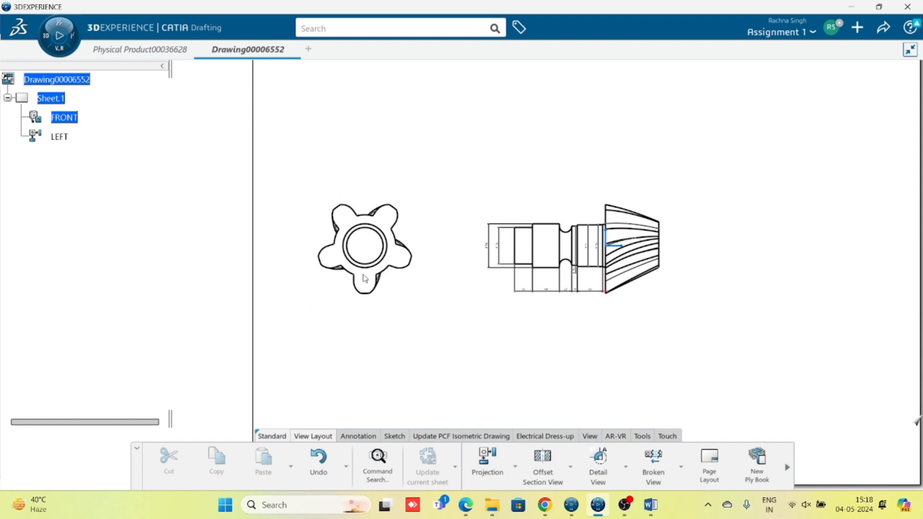
pyautogui.moveTo(422, 383)
pyautogui.mouseDown(button='middle')
pyautogui.moveTo(527, 369)
pyautogui.moveTo(539, 323)
pyautogui.moveTo(503, 197)
pyautogui.moveTo(457, 284)
pyautogui.mouseUp(button='middle')
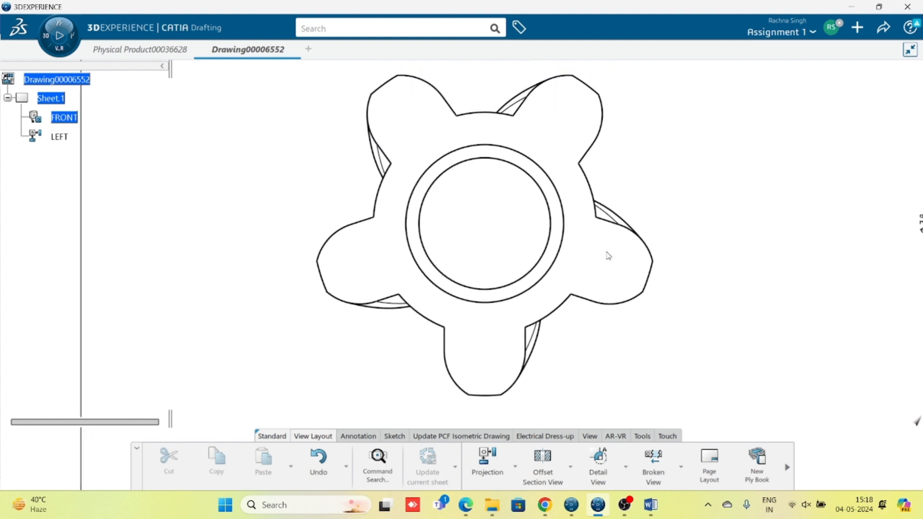
# Step: Compare the projected left view with the end view and 78x66x10 spline note in the Word document Assignment 5
pyautogui.click(650, 504)
pyautogui.middleClick(324, 355)
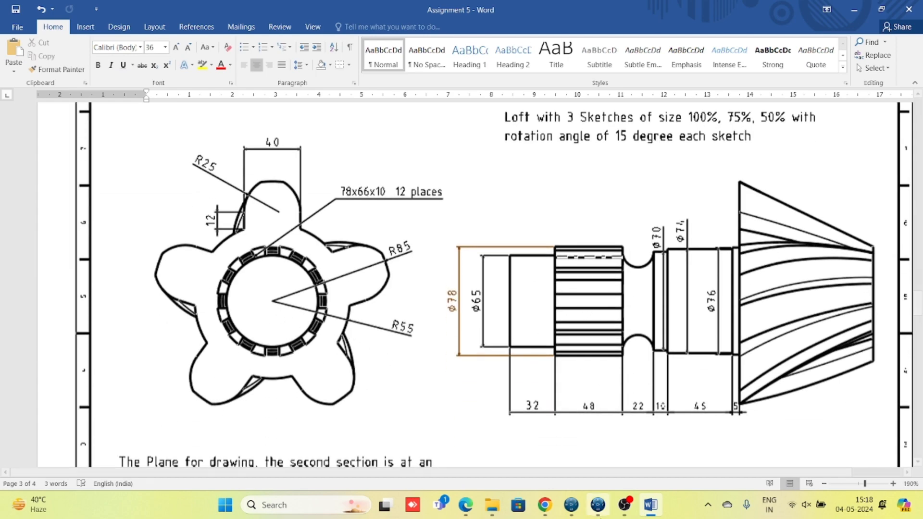
pyautogui.click(597, 504)
pyautogui.scroll(-3, 654, 279)
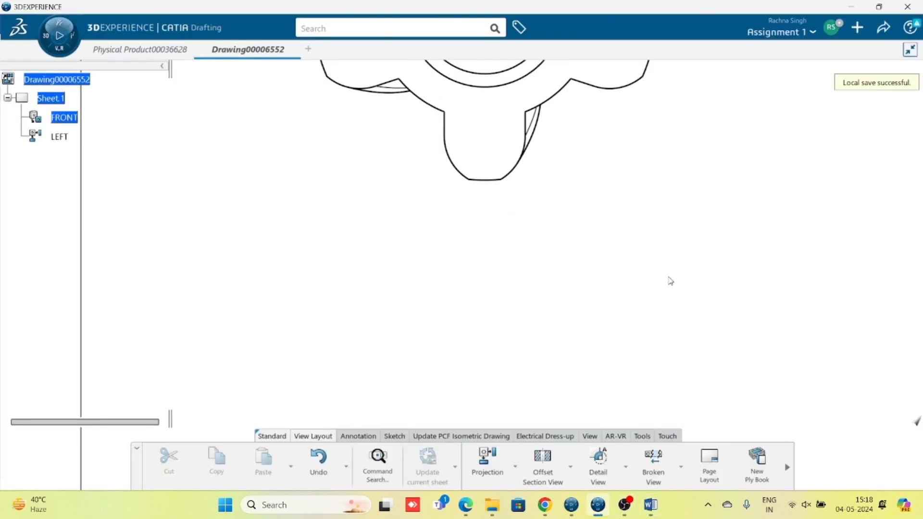
pyautogui.moveTo(706, 238); pyautogui.dragTo(593, 281, button='middle')
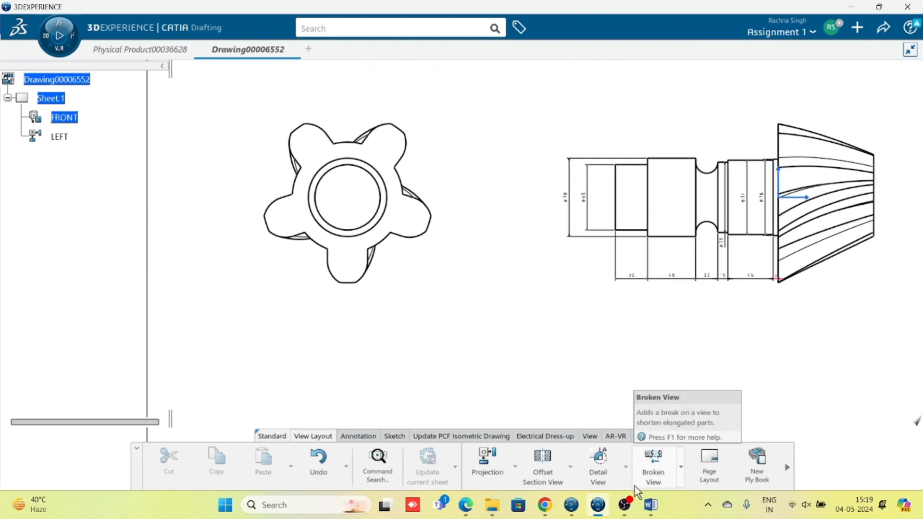
pyautogui.click(650, 504)
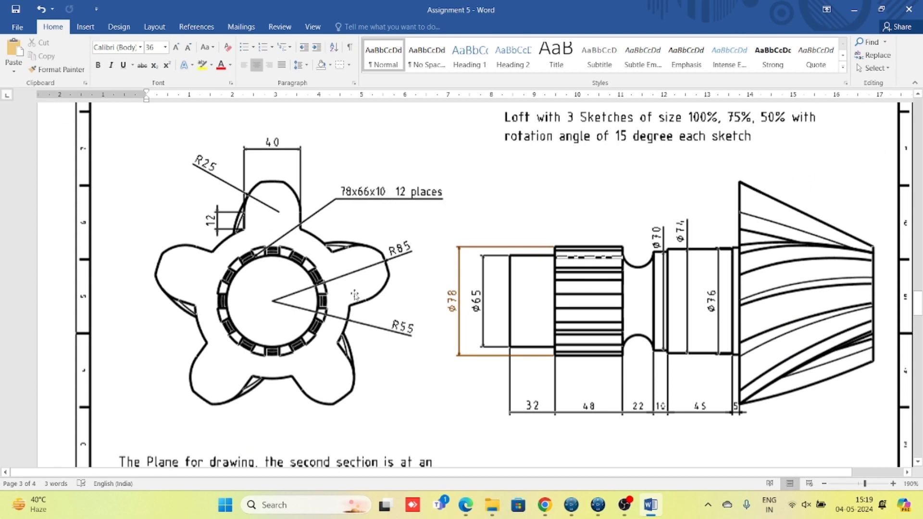
pyautogui.click(592, 508)
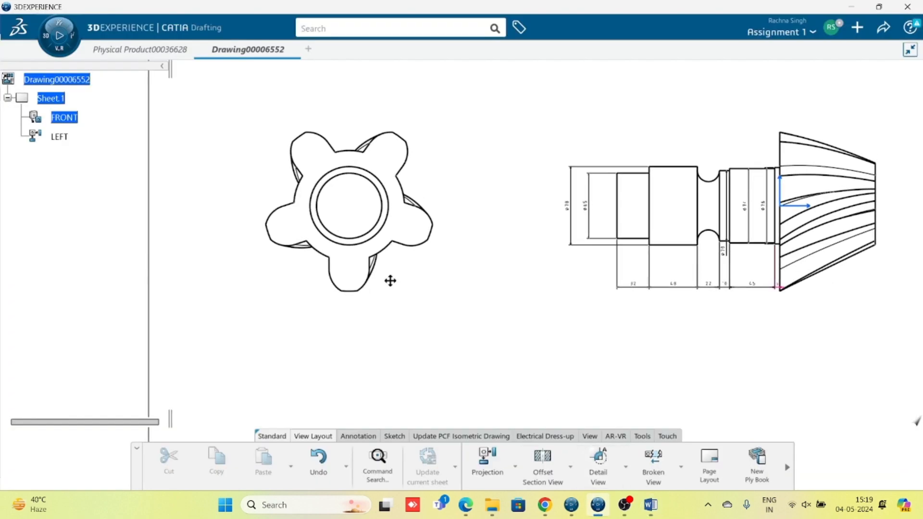
# Step: Switch to Physical Product00036628 and start a positioned sketch on the ring-shaped shoulder face near the shaft's free end
pyautogui.click(137, 50)
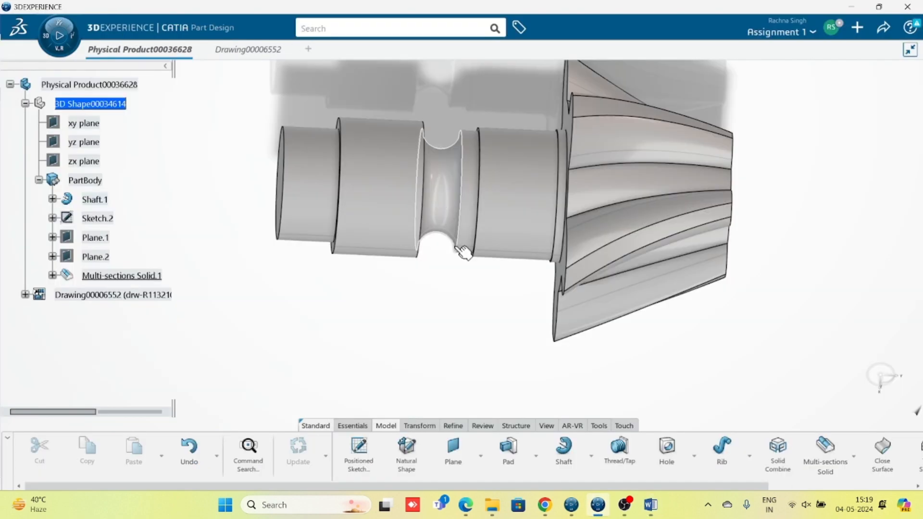
pyautogui.moveTo(463, 251); pyautogui.dragTo(419, 147, button='middle')
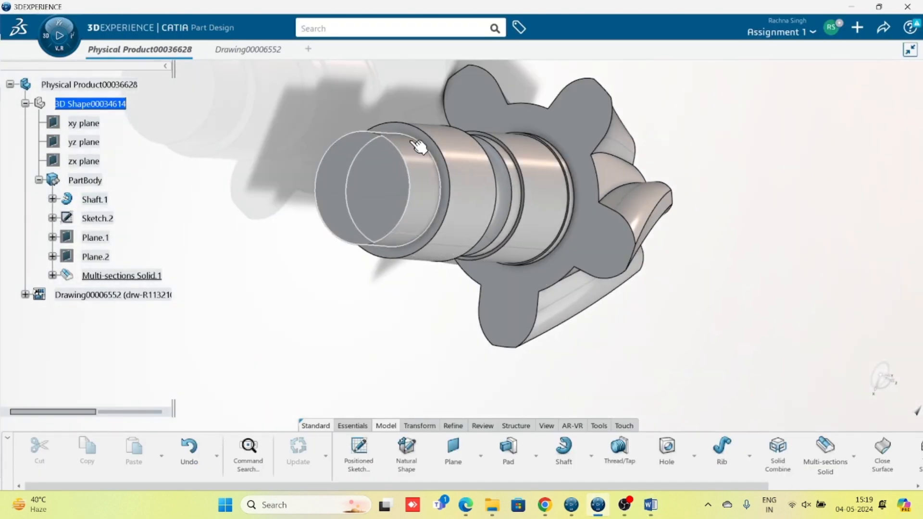
pyautogui.click(429, 143)
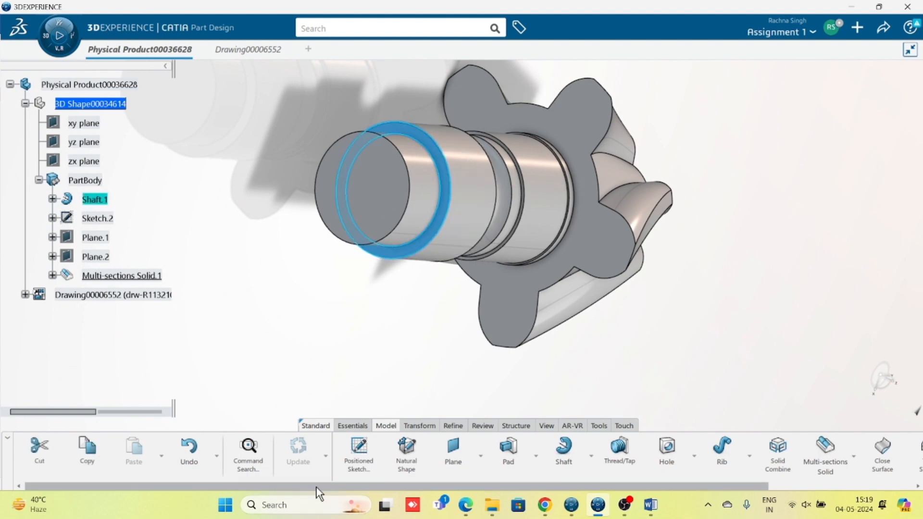
pyautogui.click(359, 450)
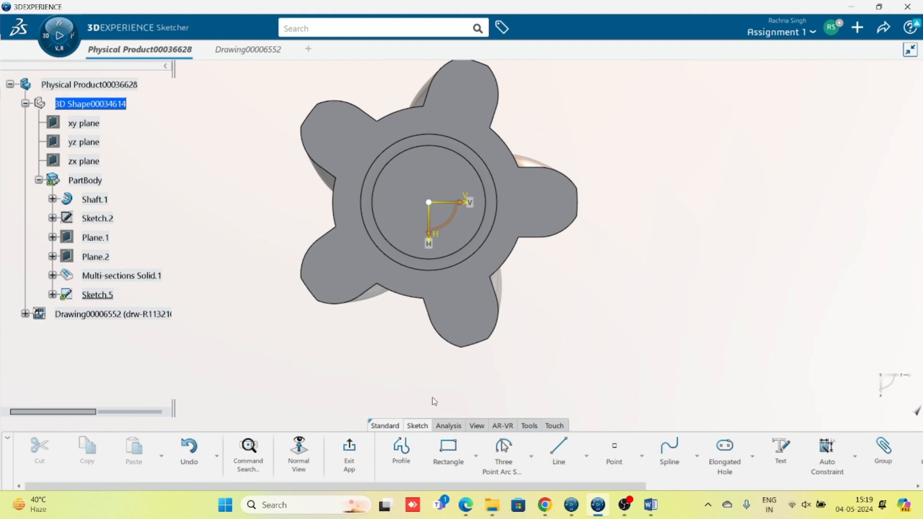
# Step: Sketch a small rectangle across the shoulder ring, straddling the H axis line on the side opposite its arrow
pyautogui.click(448, 447)
pyautogui.click(411, 119)
pyautogui.click(448, 156)
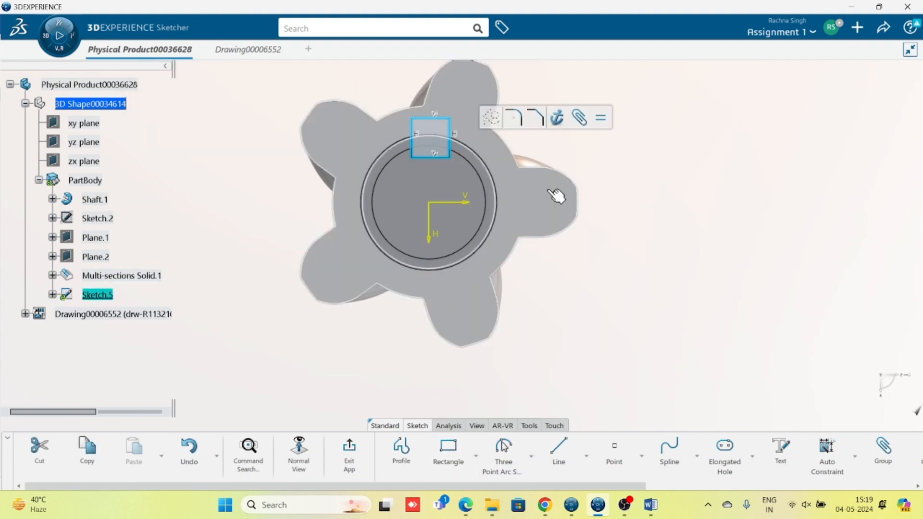
# Step: Project the shoulder face's inner and outer circular edges into the sketch
pyautogui.keyDown('ctrl'); pyautogui.click(479, 231); pyautogui.keyUp('ctrl')
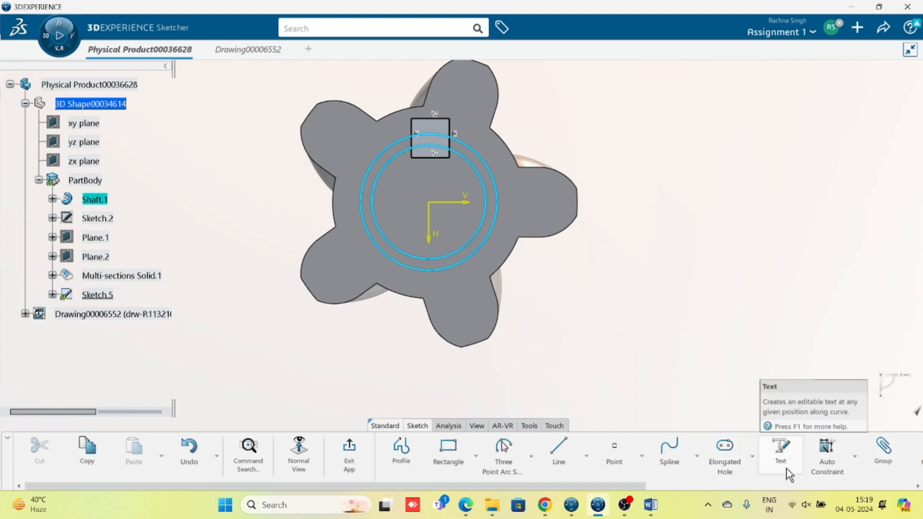
pyautogui.moveTo(606, 486); pyautogui.dragTo(832, 482)
pyautogui.click(800, 455)
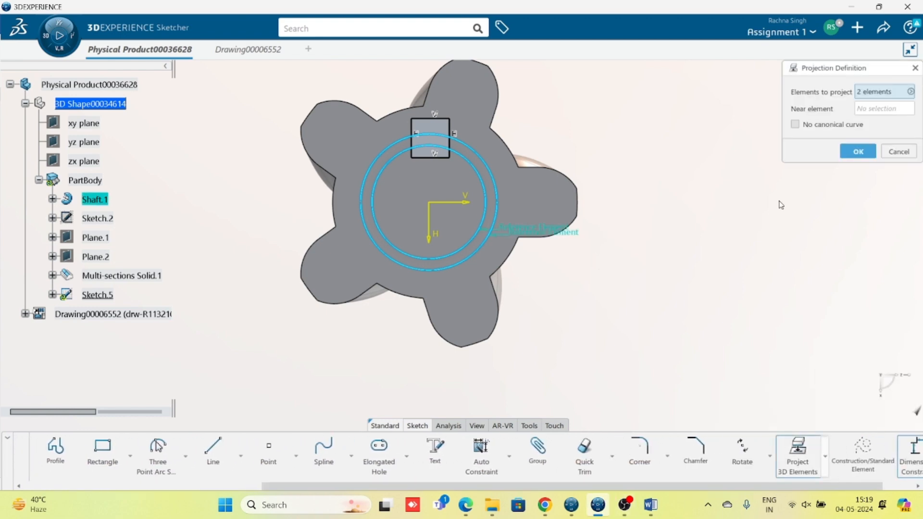
pyautogui.press('Return')
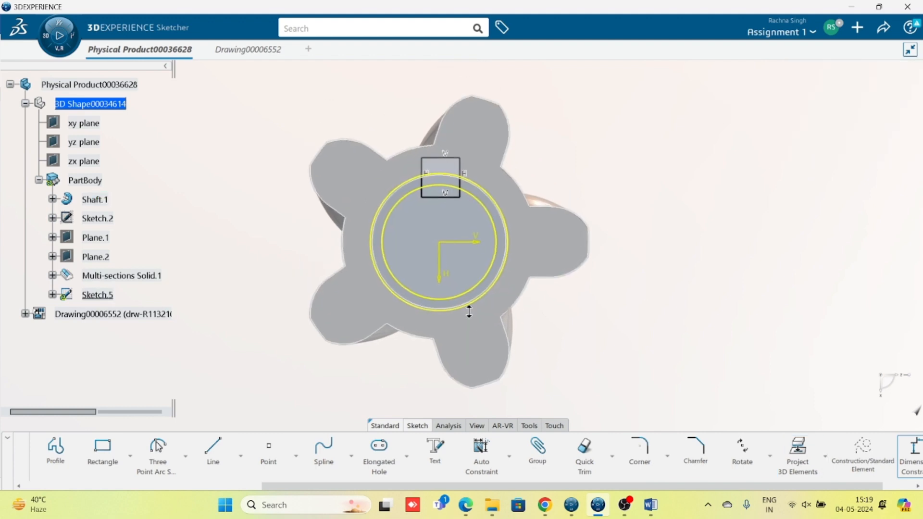
# Step: Delete the rectangle's two sides that run parallel to the V axis, keeping only the pair of lines crossing the circles
pyautogui.scroll(3, 469, 313)
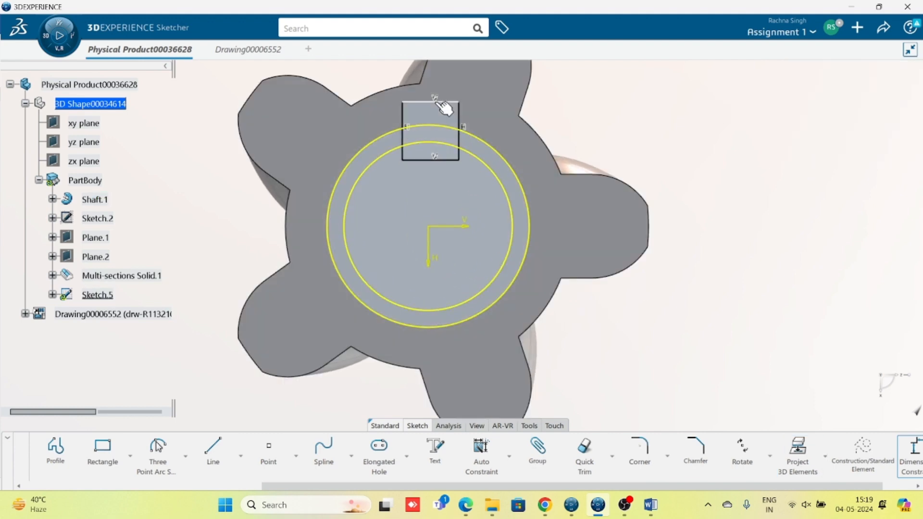
pyautogui.click(438, 102)
pyautogui.press('Delete')
pyautogui.click(450, 160)
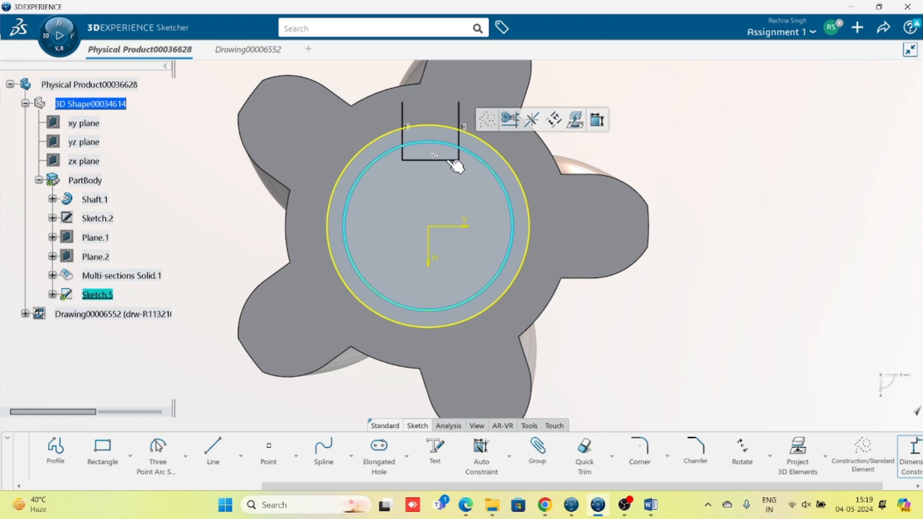
pyautogui.press('Delete')
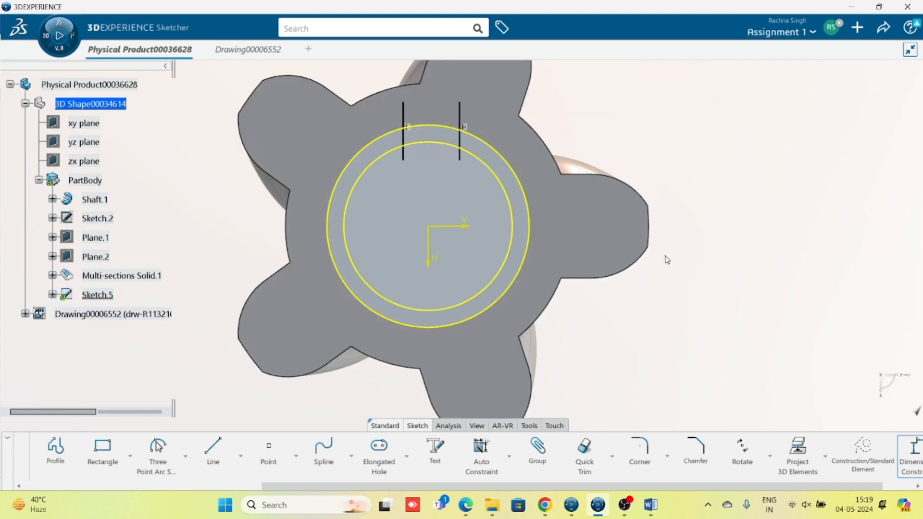
# Step: Constrain the two remaining lines to be symmetric about the H axis
pyautogui.click(460, 119)
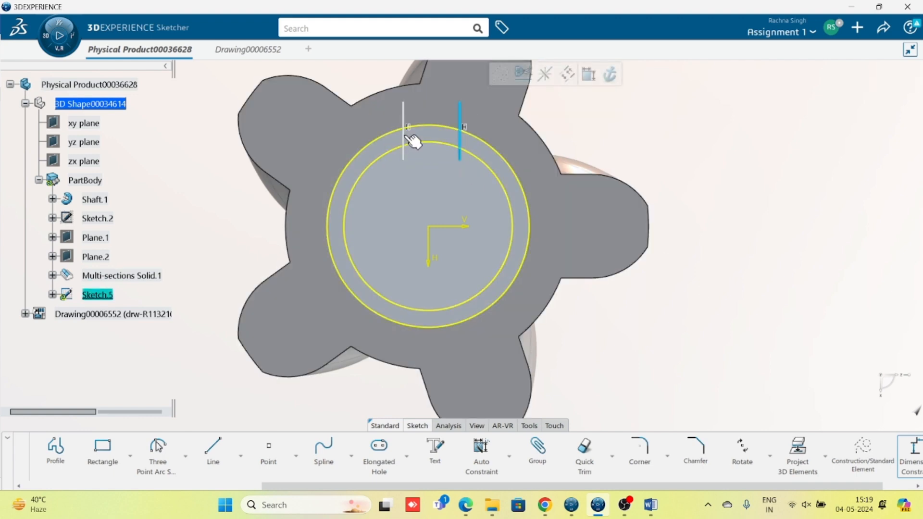
pyautogui.keyDown('ctrl'); pyautogui.click(407, 140); pyautogui.keyUp('ctrl')
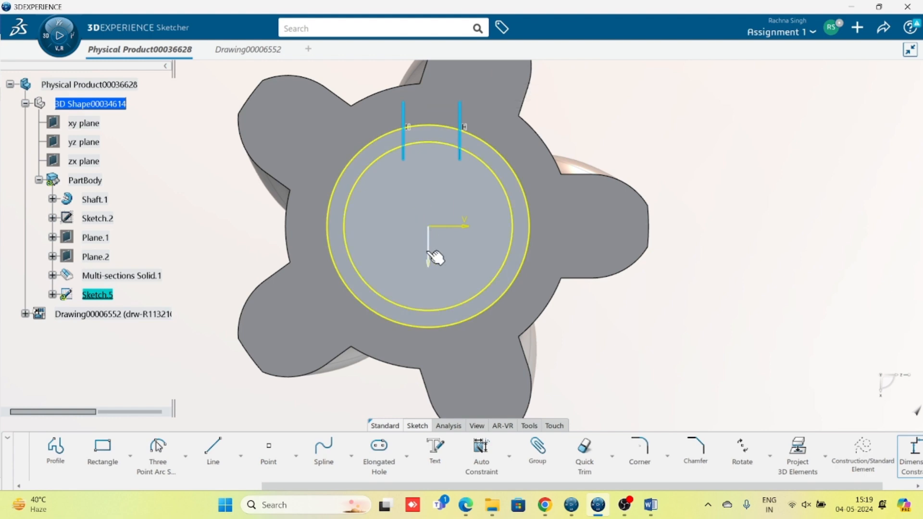
pyautogui.keyDown('ctrl'); pyautogui.click(428, 255); pyautogui.keyUp('ctrl')
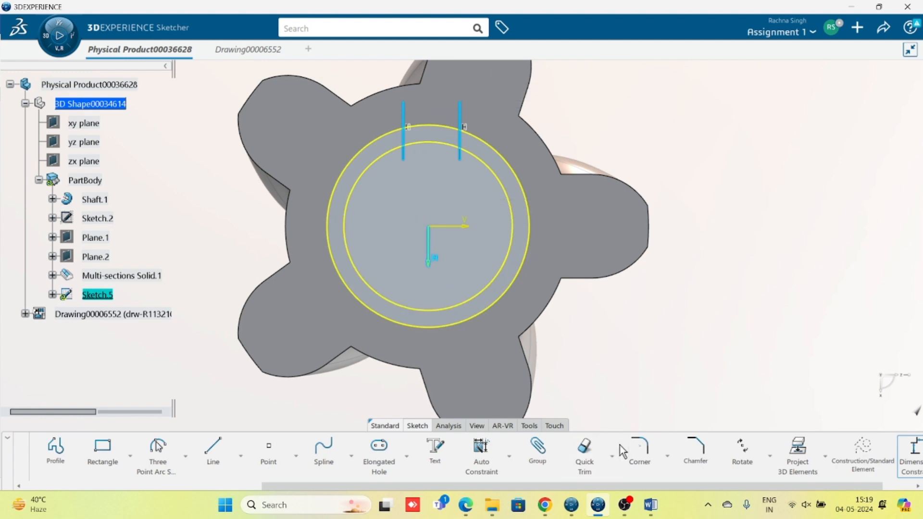
pyautogui.click(823, 458)
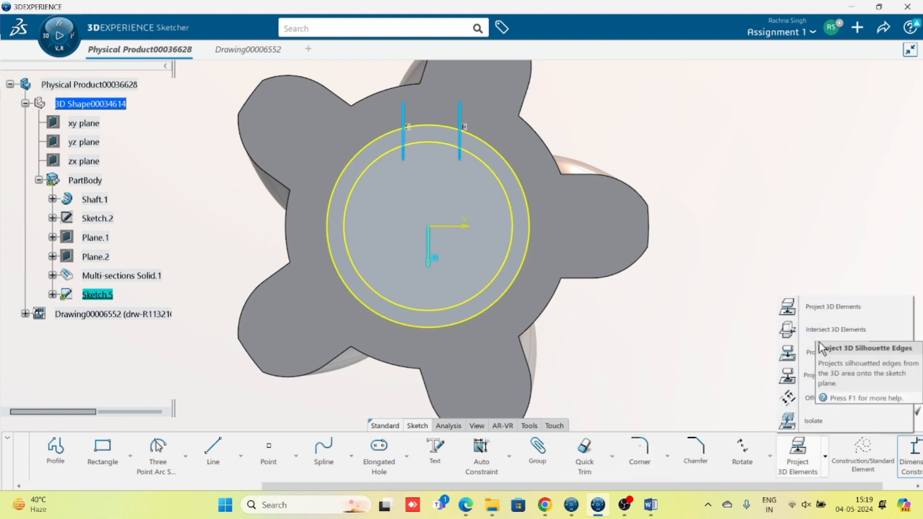
pyautogui.click(509, 456)
pyautogui.click(513, 351)
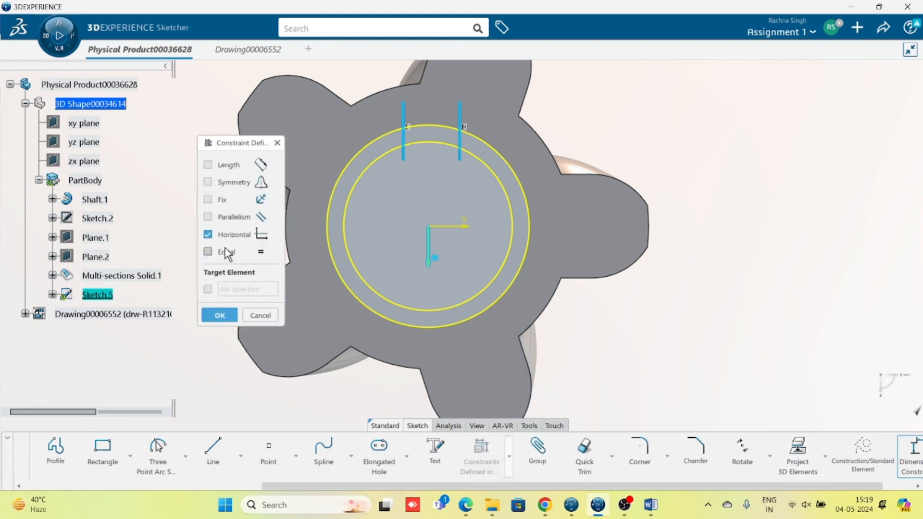
pyautogui.click(220, 183)
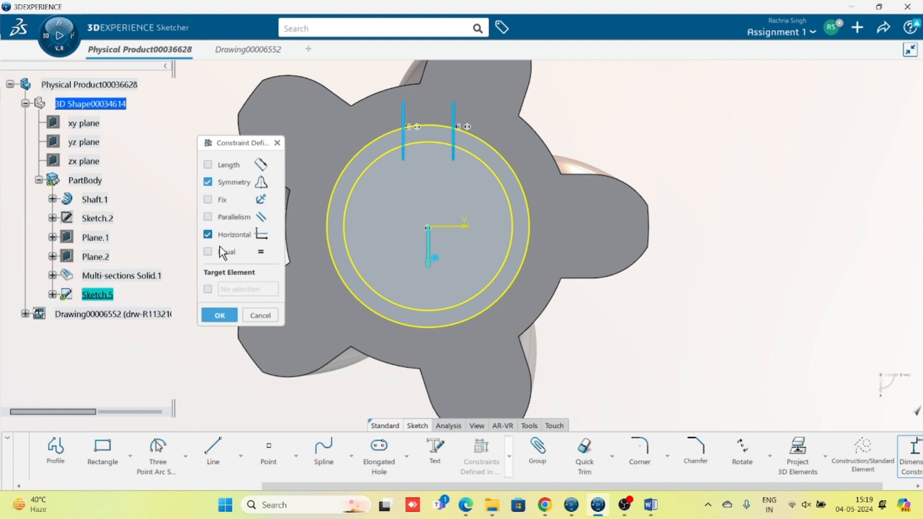
pyautogui.click(215, 316)
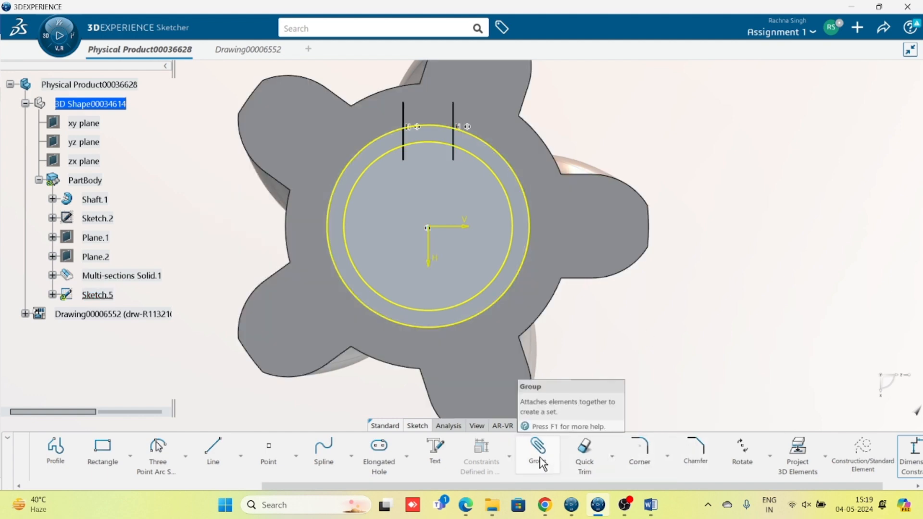
# Step: Dimension the distance between the two parallel lines and set it to 10 mm
pyautogui.click(509, 456)
pyautogui.click(499, 329)
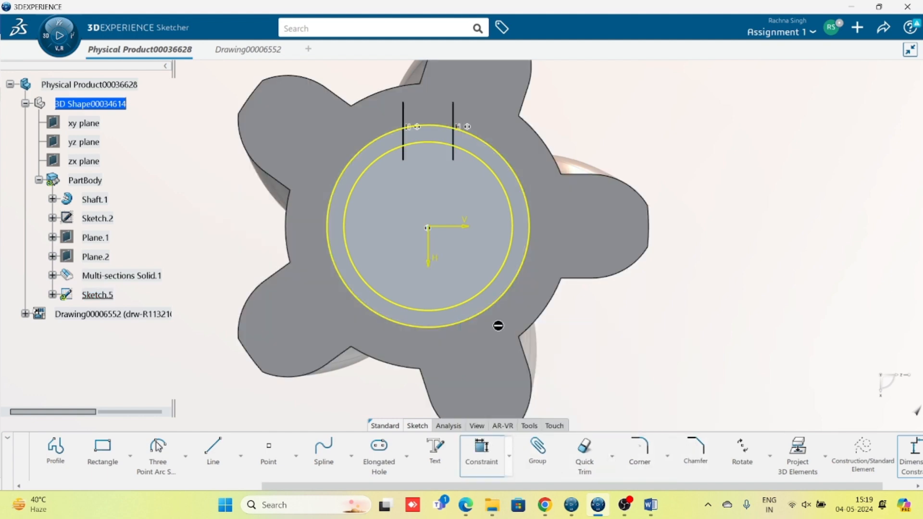
pyautogui.click(404, 113)
pyautogui.click(453, 118)
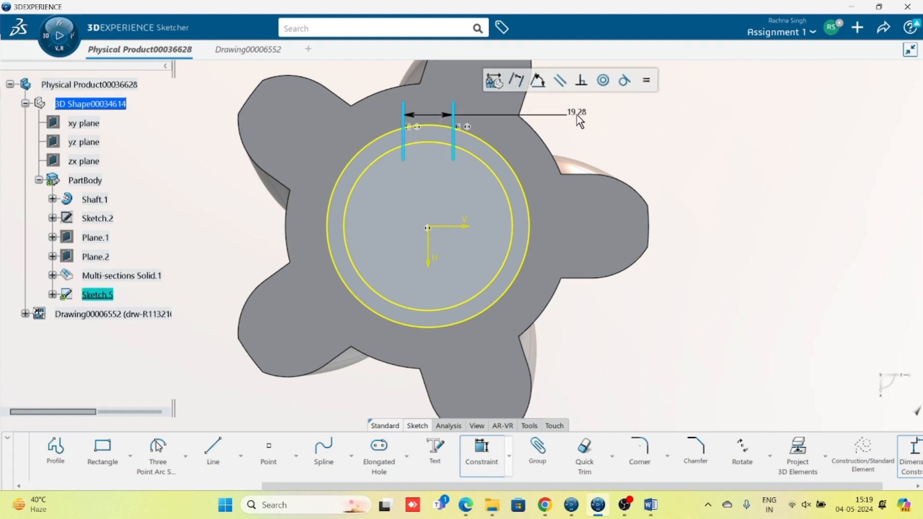
pyautogui.click(579, 120)
pyautogui.write('10')
pyautogui.press('Return')
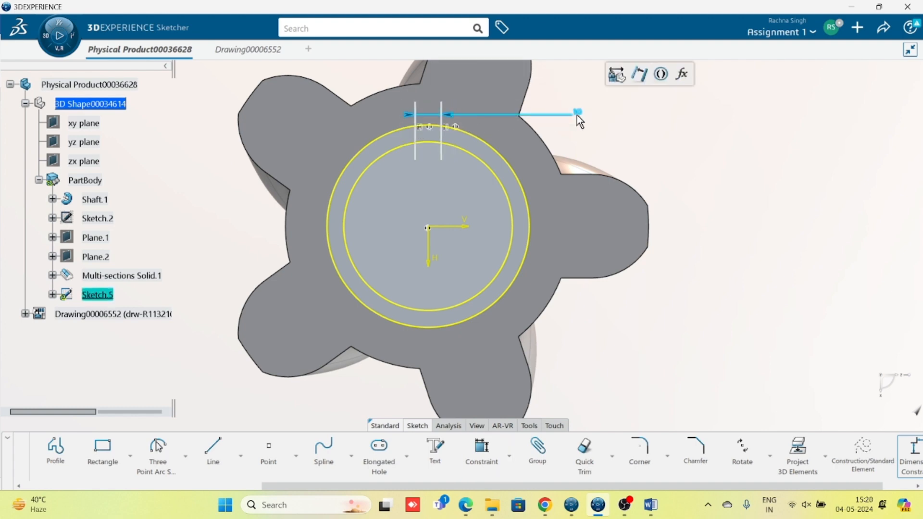
pyautogui.click(667, 162)
# Step: Trim the lines and projected circles with Quick Trim to leave one closed slot profile between the inner and outer circles
pyautogui.click(605, 462)
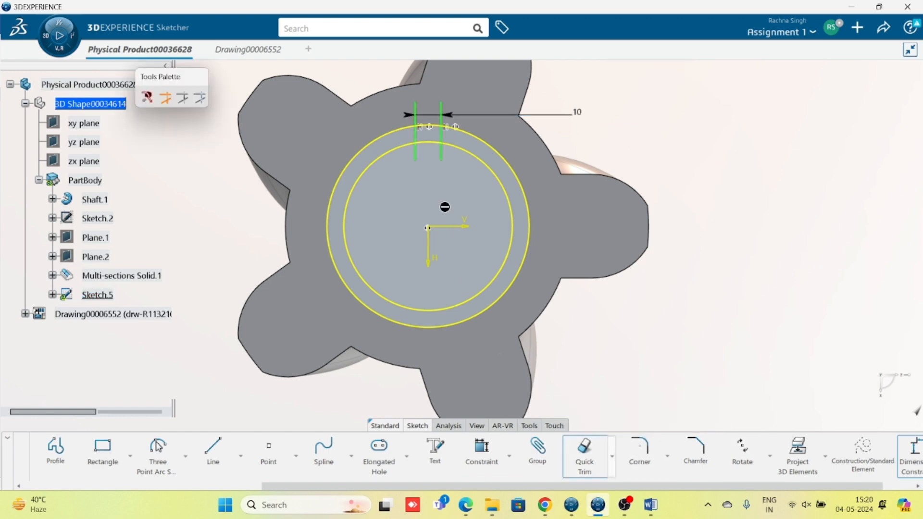
pyautogui.click(441, 150)
pyautogui.click(415, 150)
pyautogui.click(417, 114)
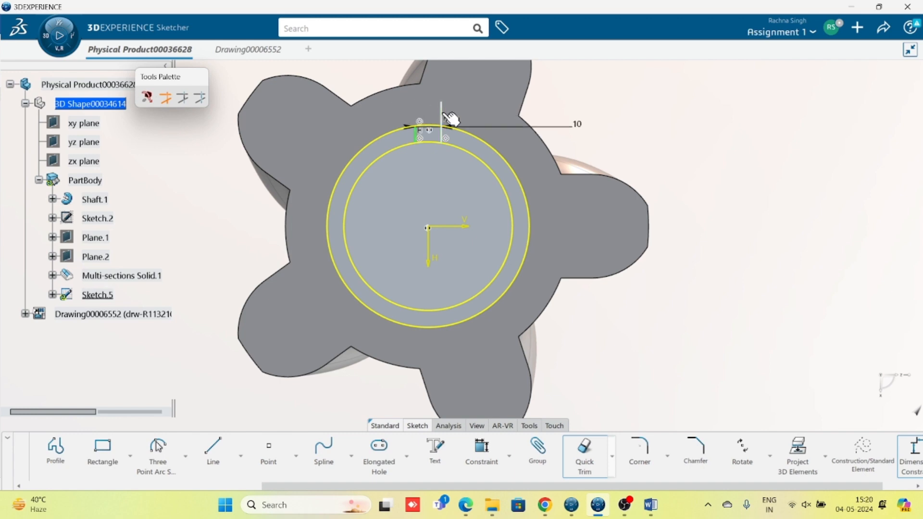
pyautogui.click(442, 115)
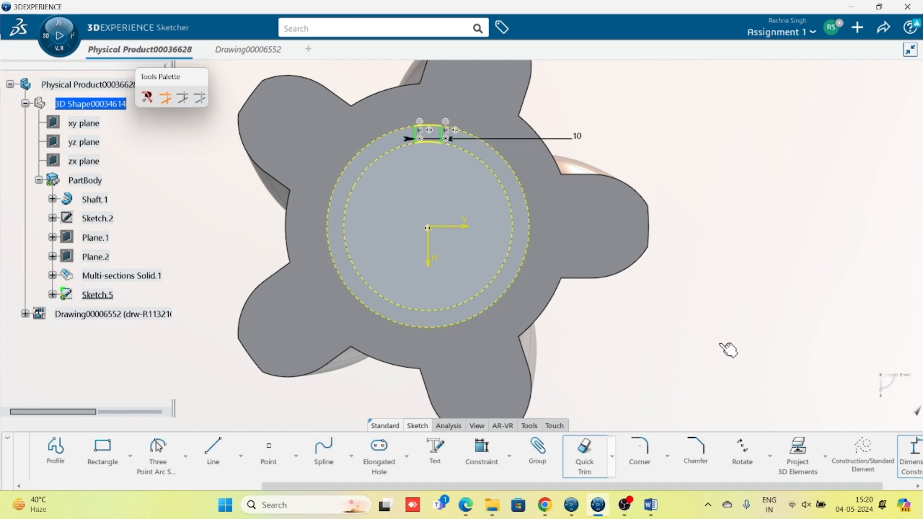
pyautogui.press('Escape')
pyautogui.click(452, 425)
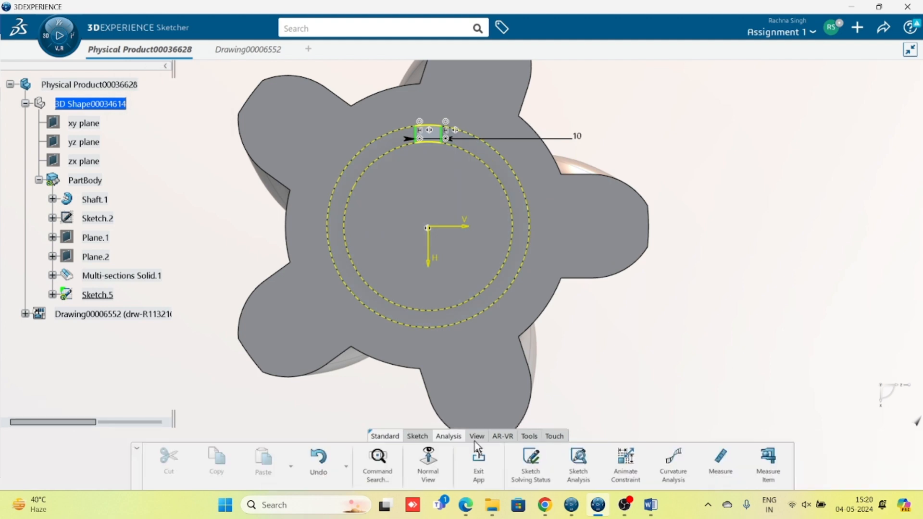
# Step: Check that the slot profile is closed with Sketch Analysis and exit the sketch
pyautogui.click(577, 463)
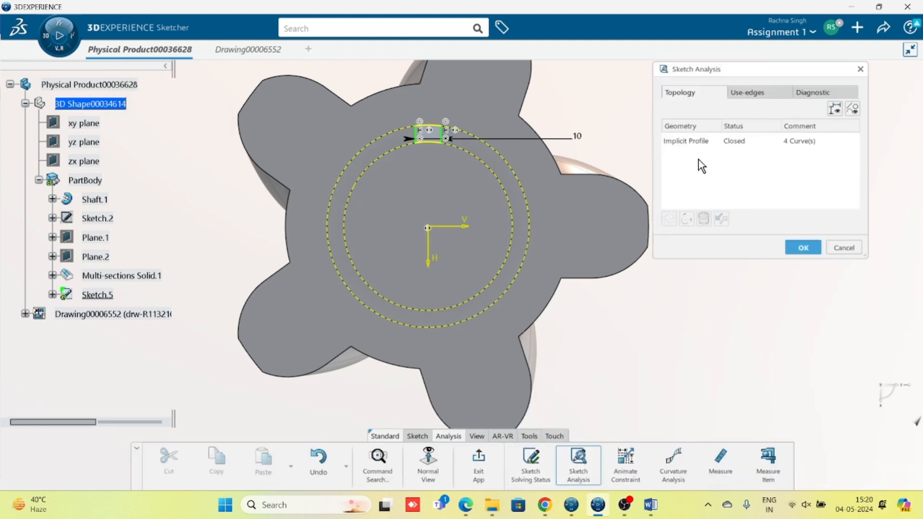
pyautogui.click(666, 141)
pyautogui.click(803, 248)
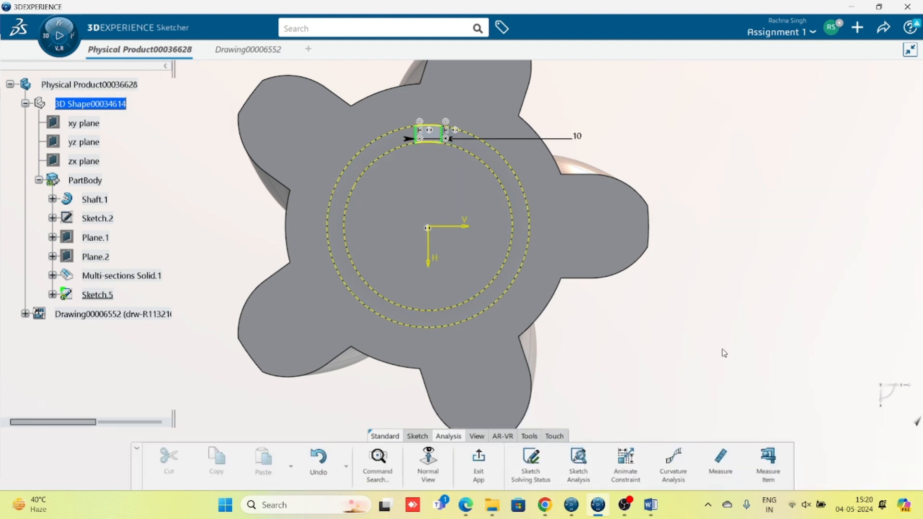
pyautogui.click(483, 470)
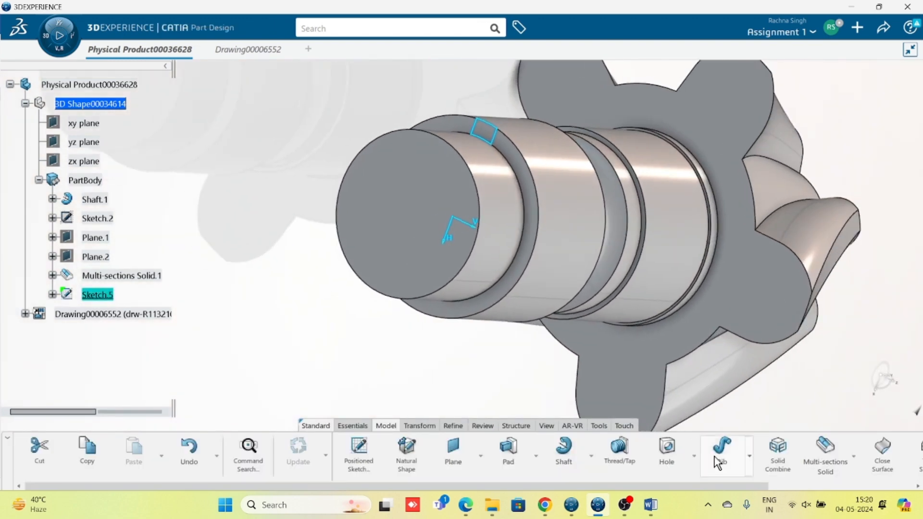
# Step: Cut the slot sketch as a Pocket through the full length of the shaft's larger end collar
pyautogui.click(533, 459)
pyautogui.click(528, 383)
pyautogui.moveTo(471, 221); pyautogui.dragTo(447, 269, button='middle')
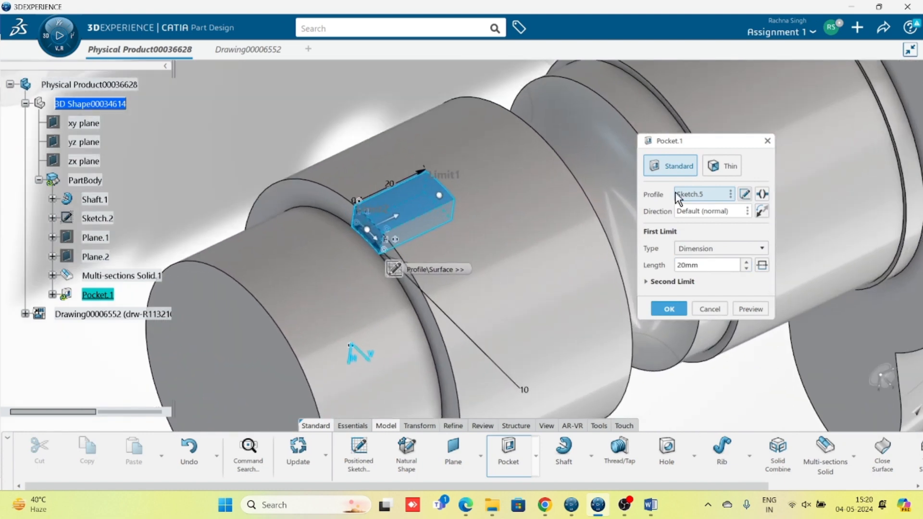
pyautogui.click(760, 246)
pyautogui.click(733, 260)
pyautogui.click(746, 263)
pyautogui.moveTo(745, 267); pyautogui.dragTo(746, 267)
pyautogui.click(667, 303)
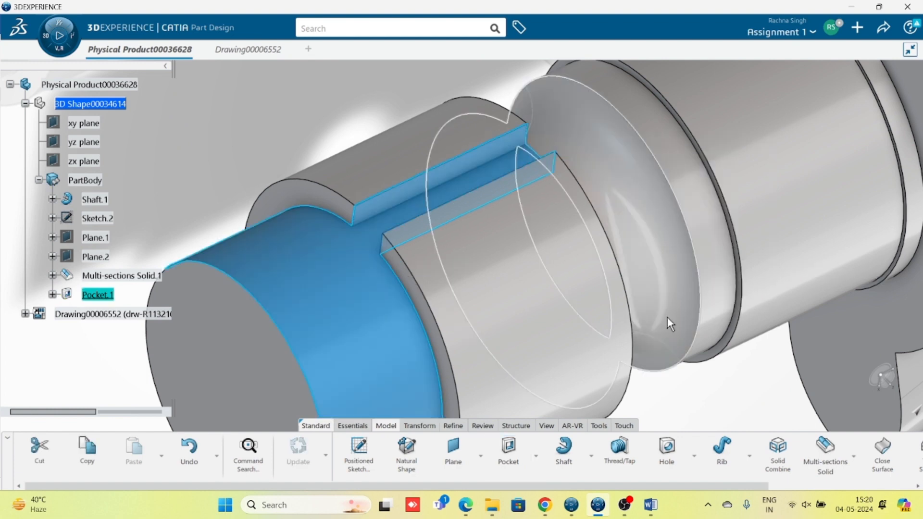
pyautogui.moveTo(594, 297); pyautogui.dragTo(441, 120, button='middle')
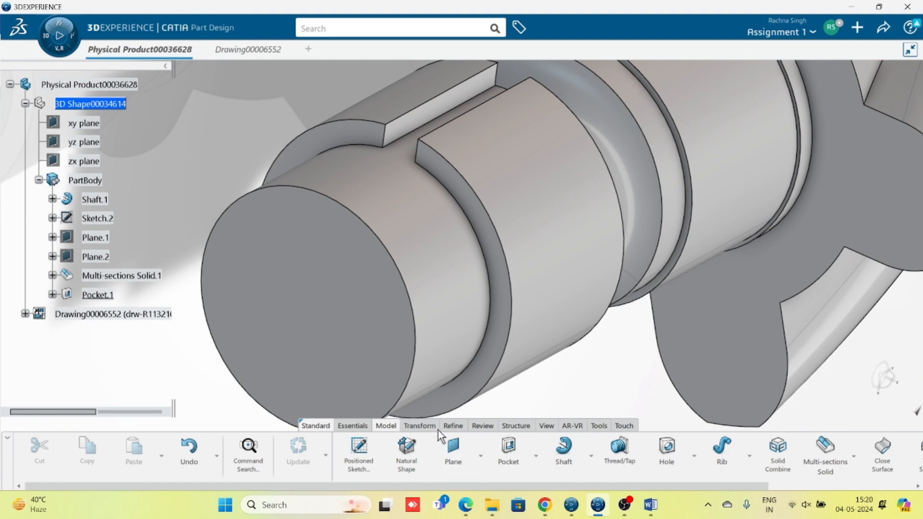
# Step: Set up a Circular Pattern of the slot pocket, using the collar's cylindrical face as the reference element
pyautogui.click(420, 426)
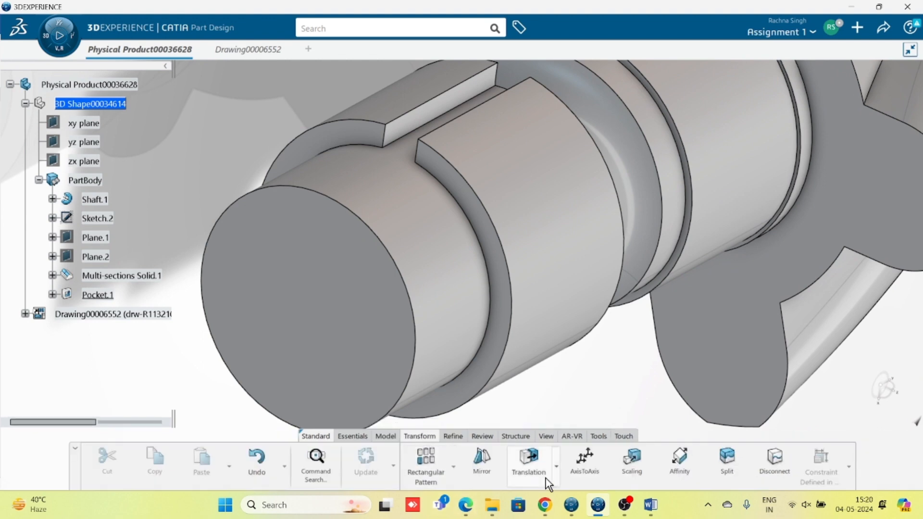
pyautogui.click(453, 473)
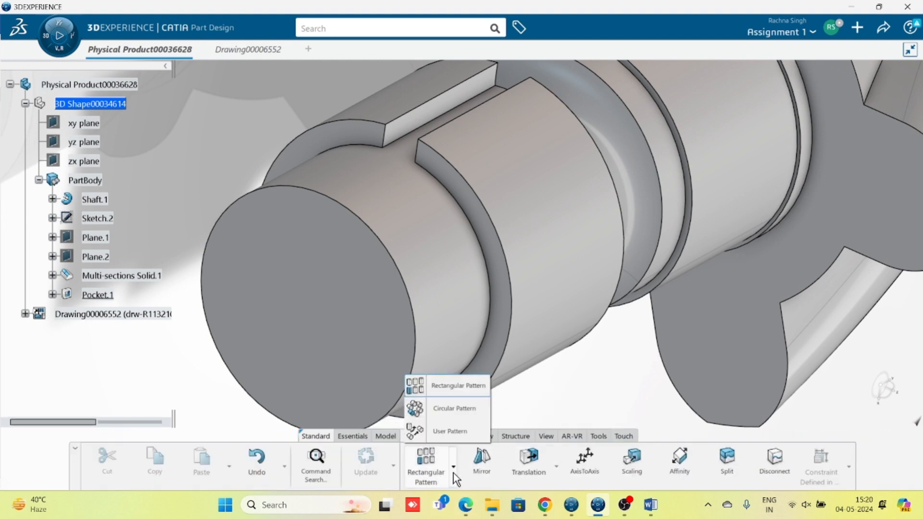
pyautogui.click(436, 410)
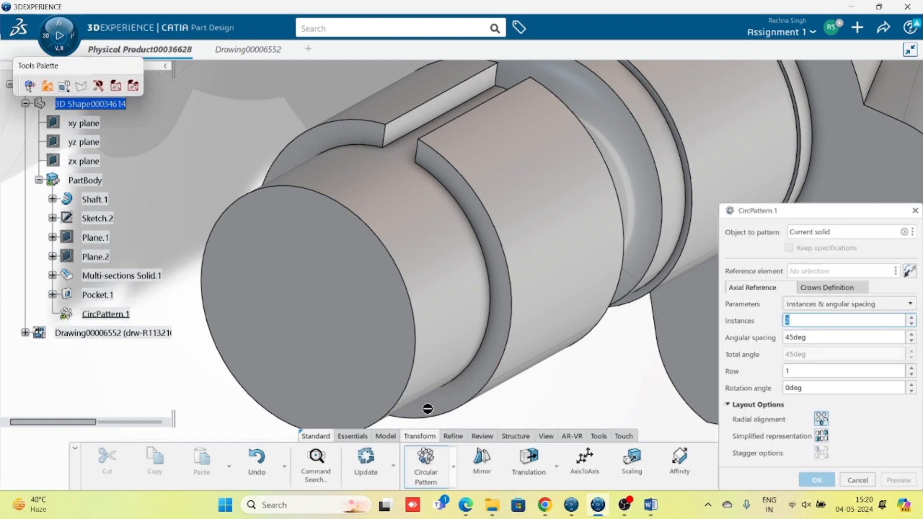
pyautogui.moveTo(540, 264); pyautogui.dragTo(465, 286, button='middle')
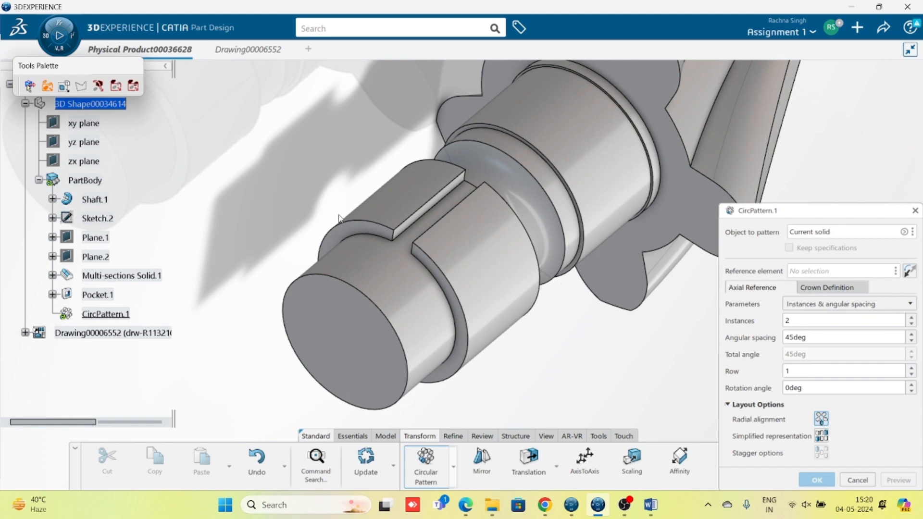
pyautogui.moveTo(564, 352); pyautogui.dragTo(563, 353, button='middle')
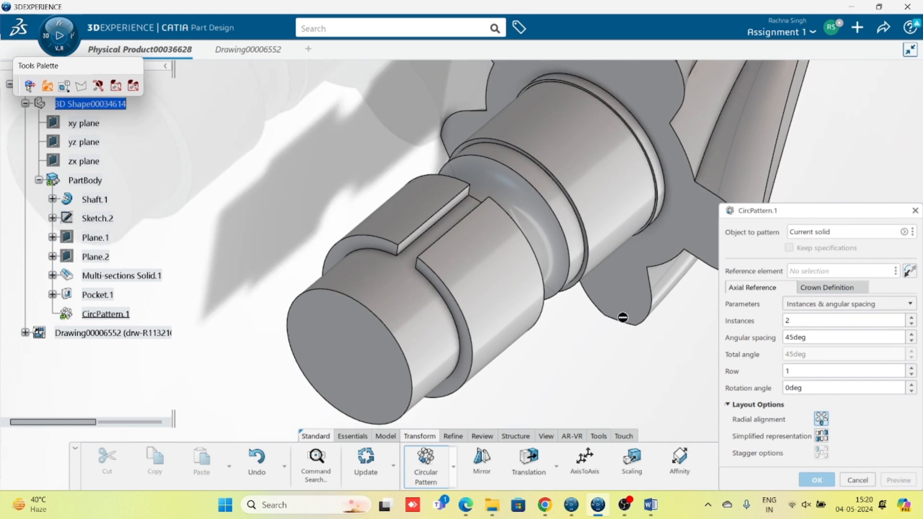
pyautogui.click(803, 230)
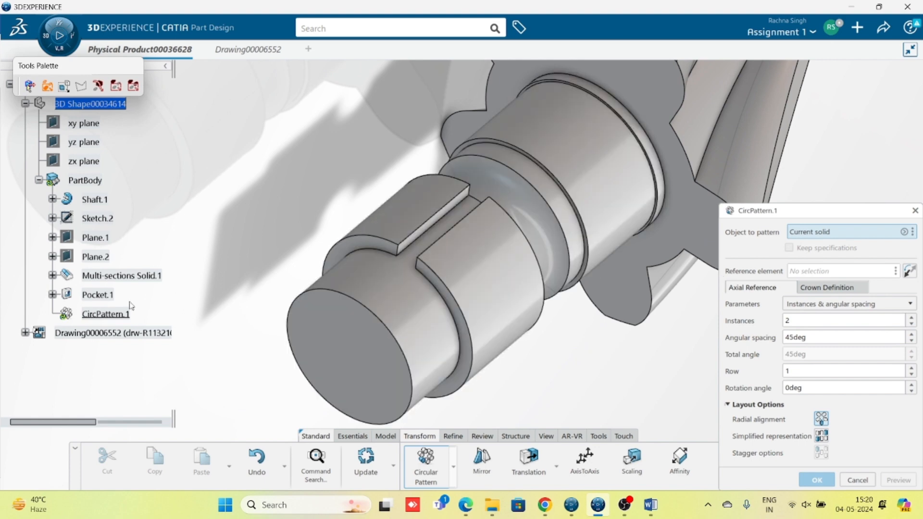
pyautogui.click(95, 295)
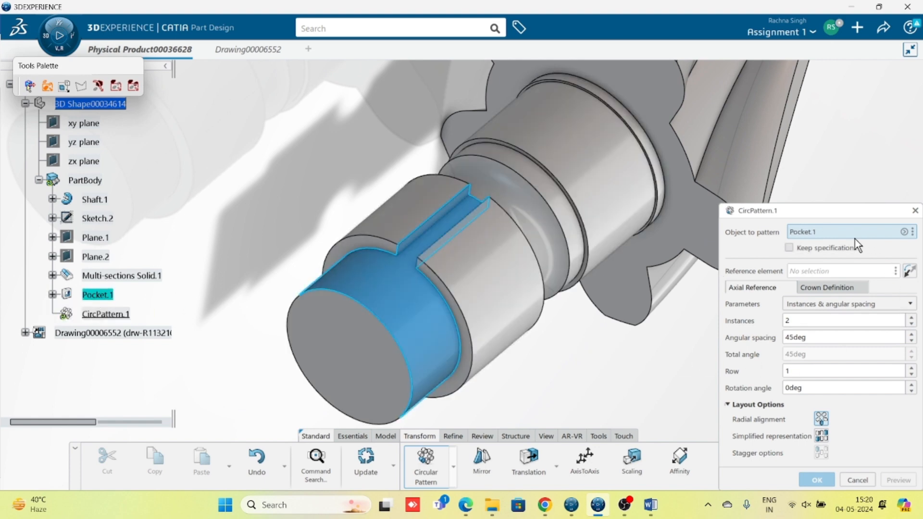
pyautogui.click(808, 272)
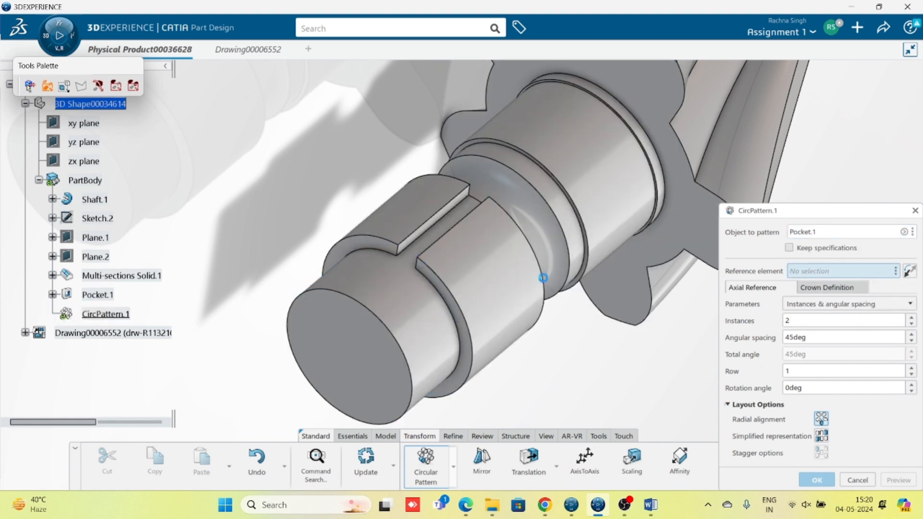
pyautogui.click(543, 278)
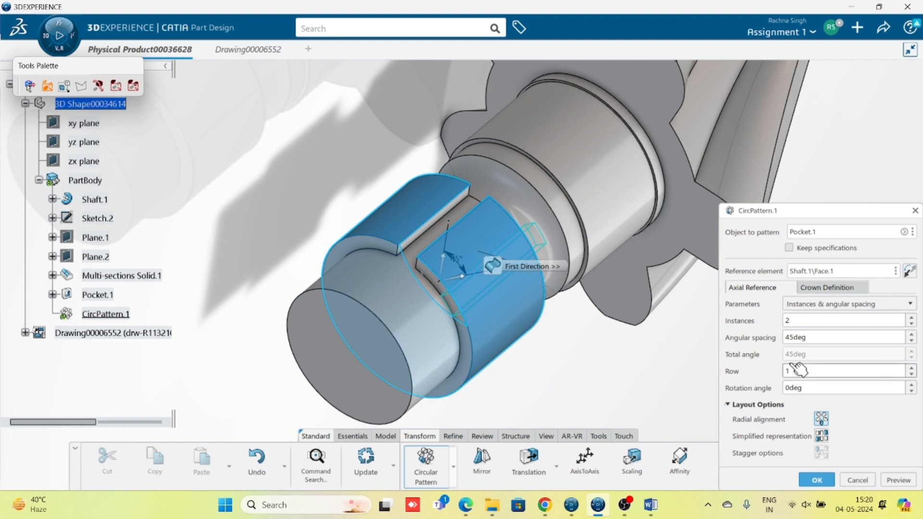
# Step: Set the circular pattern to Complete crown with 12 instances and create it
pyautogui.click(837, 307)
pyautogui.click(806, 354)
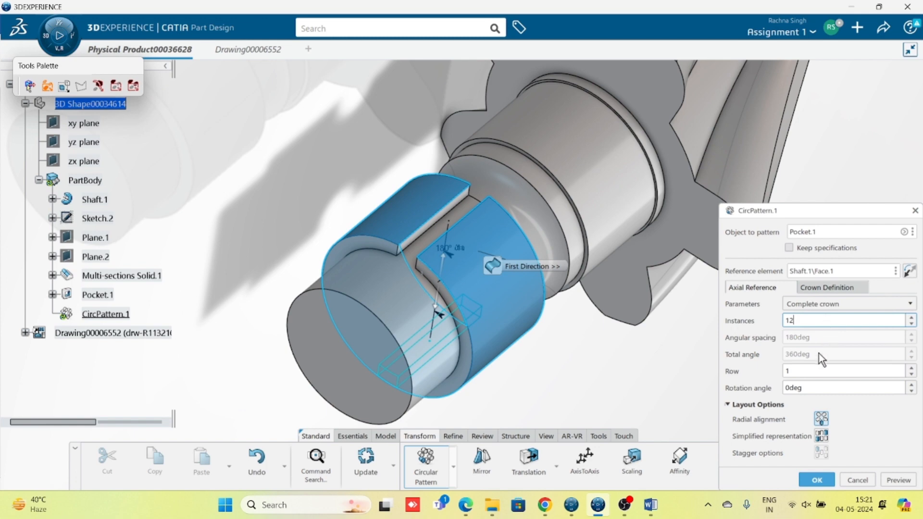
pyautogui.click(818, 371)
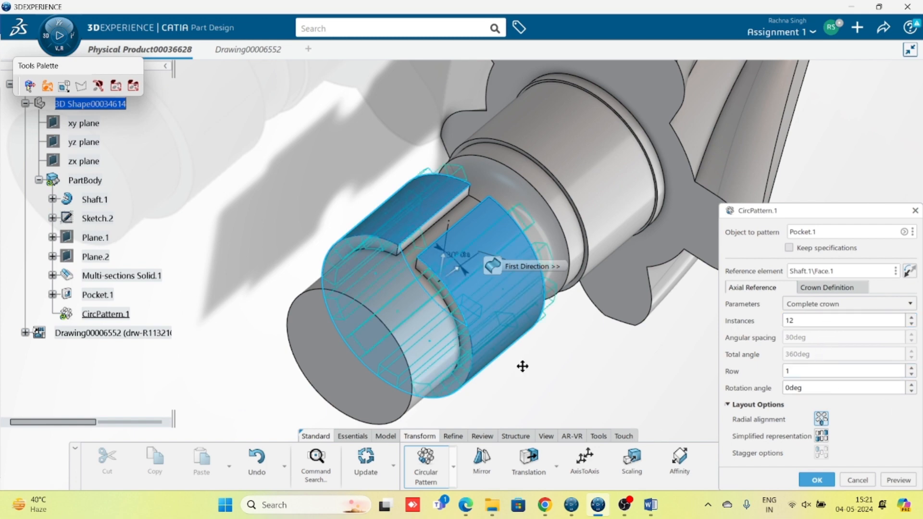
pyautogui.moveTo(523, 367); pyautogui.dragTo(577, 250, button='middle')
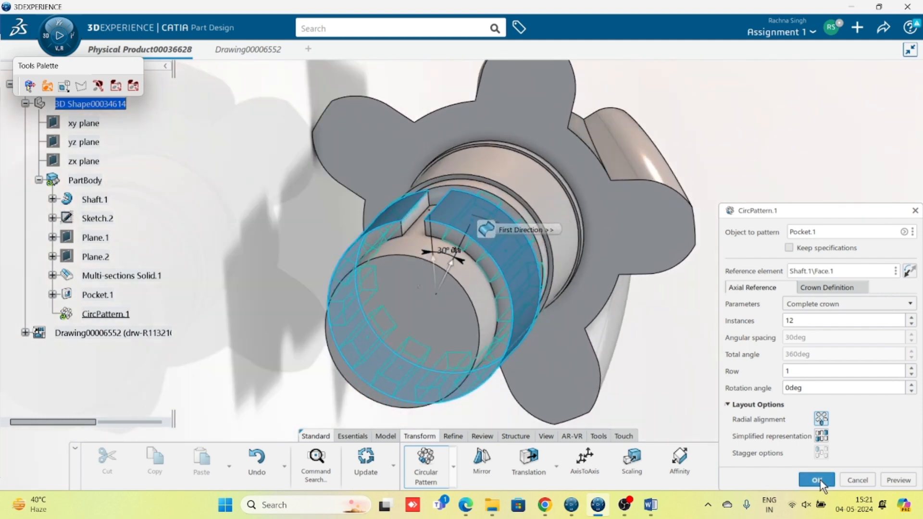
pyautogui.click(817, 480)
pyautogui.moveTo(653, 393); pyautogui.dragTo(498, 361, button='middle')
# Step: Switch to the drawing, update the current sheet with the patterned slots, and return to the 3D part
pyautogui.hotkey('ctrl', 'Tab')
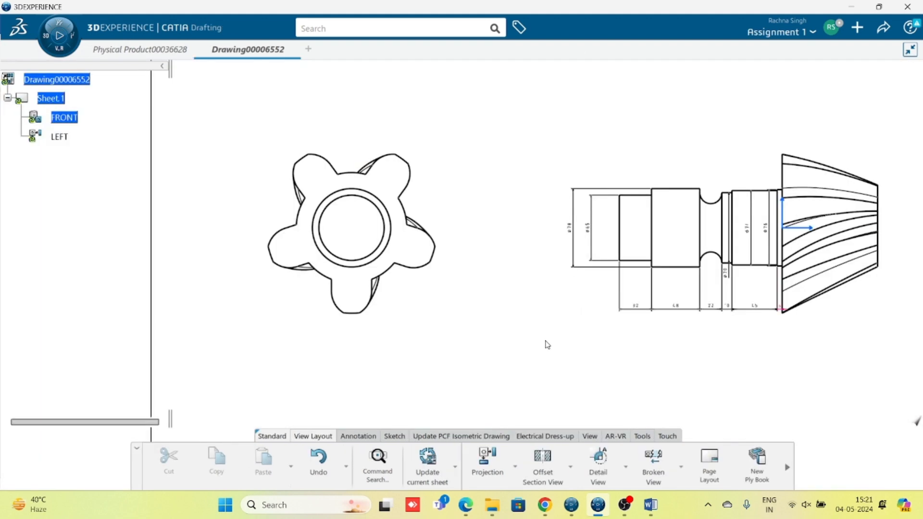
pyautogui.click(428, 459)
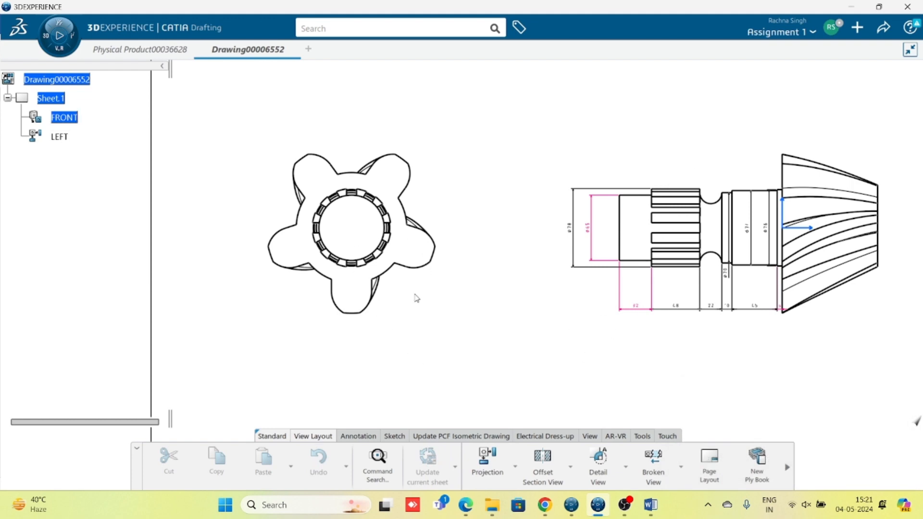
pyautogui.hotkey('ctrl', 'Tab')
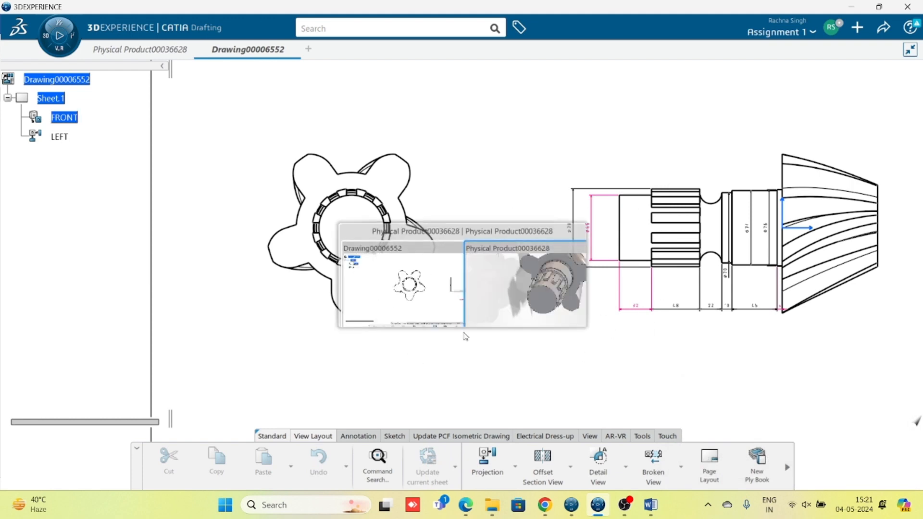
pyautogui.moveTo(463, 340); pyautogui.dragTo(524, 382, button='middle')
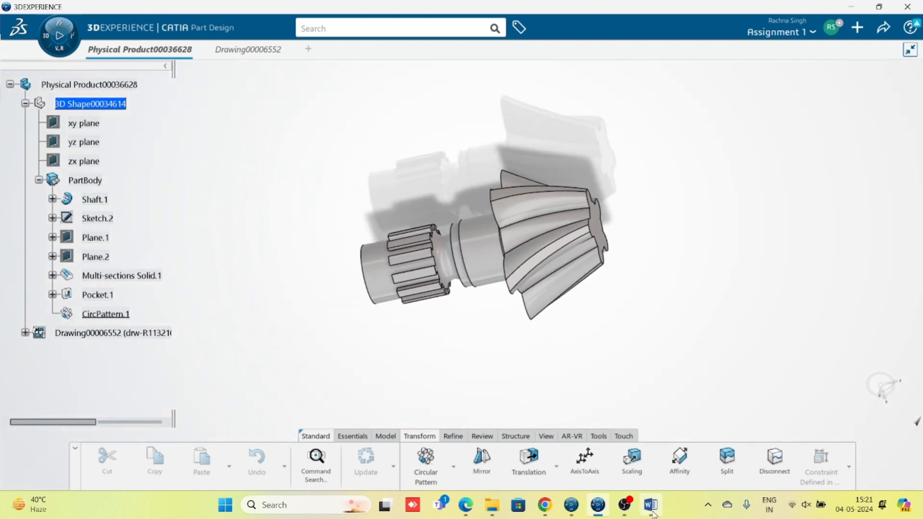
# Step: Review the shaft drawing and the first page's drawing in the Assignment 5 Word document and return to 3DEXPERIENCE
pyautogui.click(651, 506)
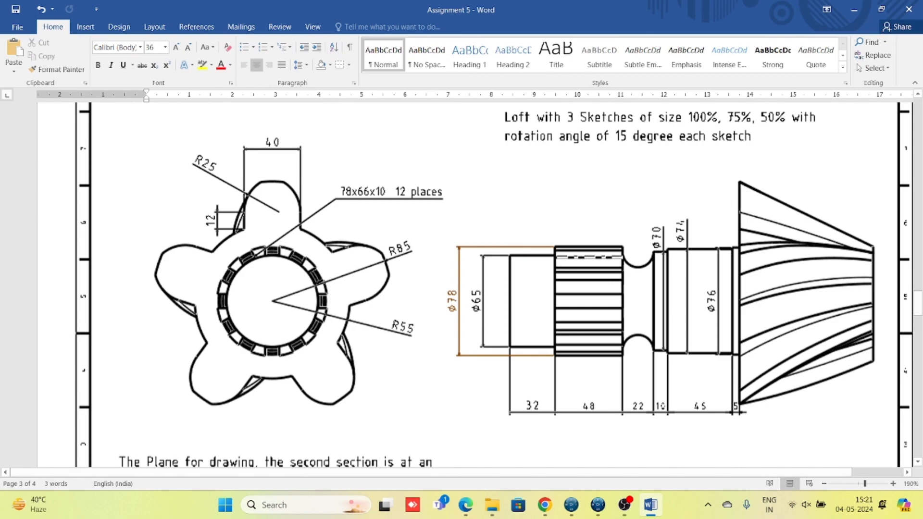
pyautogui.scroll(15, 437, 404)
pyautogui.scroll(-4, 570, 436)
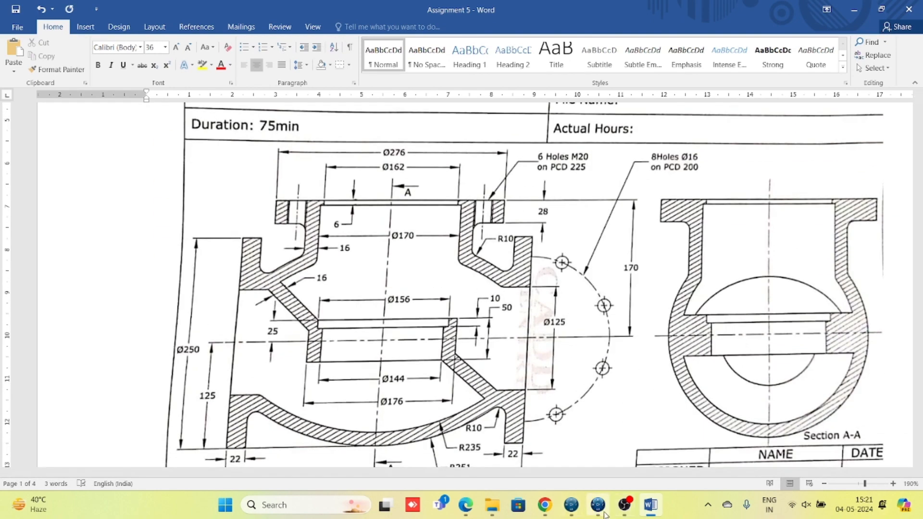
pyautogui.click(602, 510)
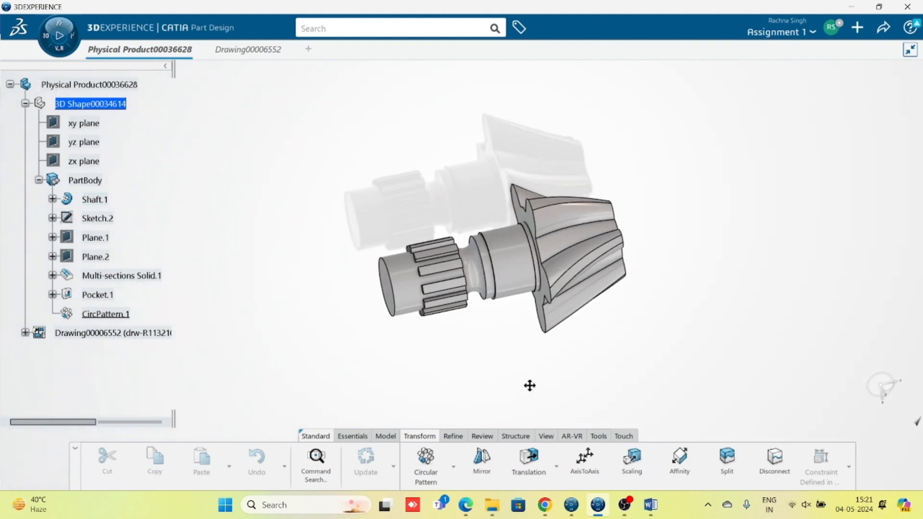